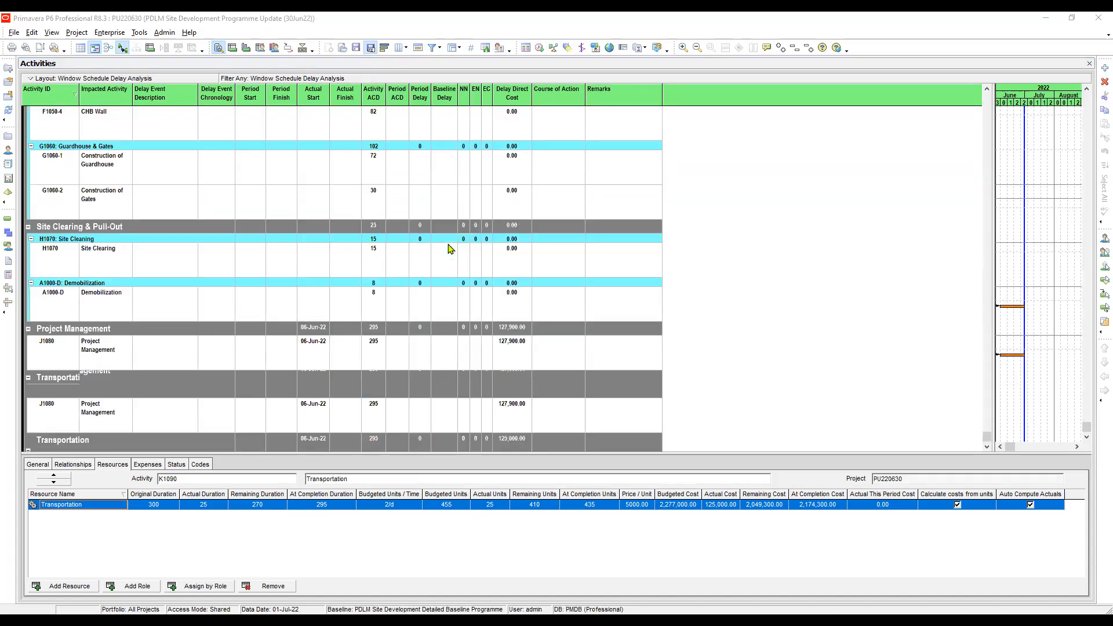
# Add the Activity Category global activity code as a column directly after Impacted Activity in the activity table.
pyautogui.click(108, 163)
pyautogui.scroll(20, 107, 163)
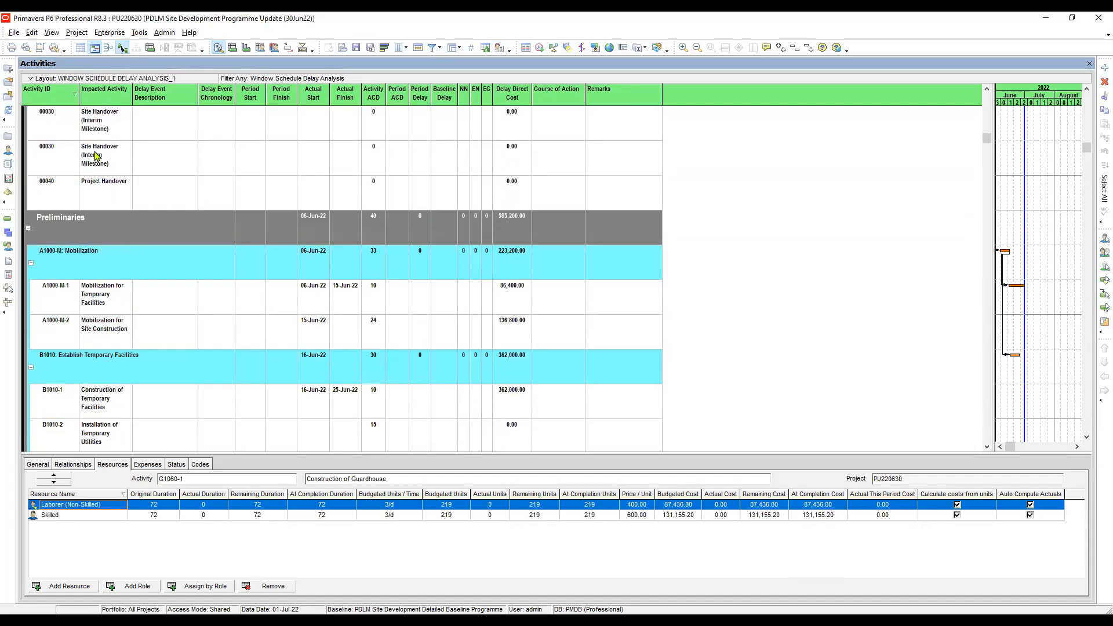
pyautogui.click(155, 204)
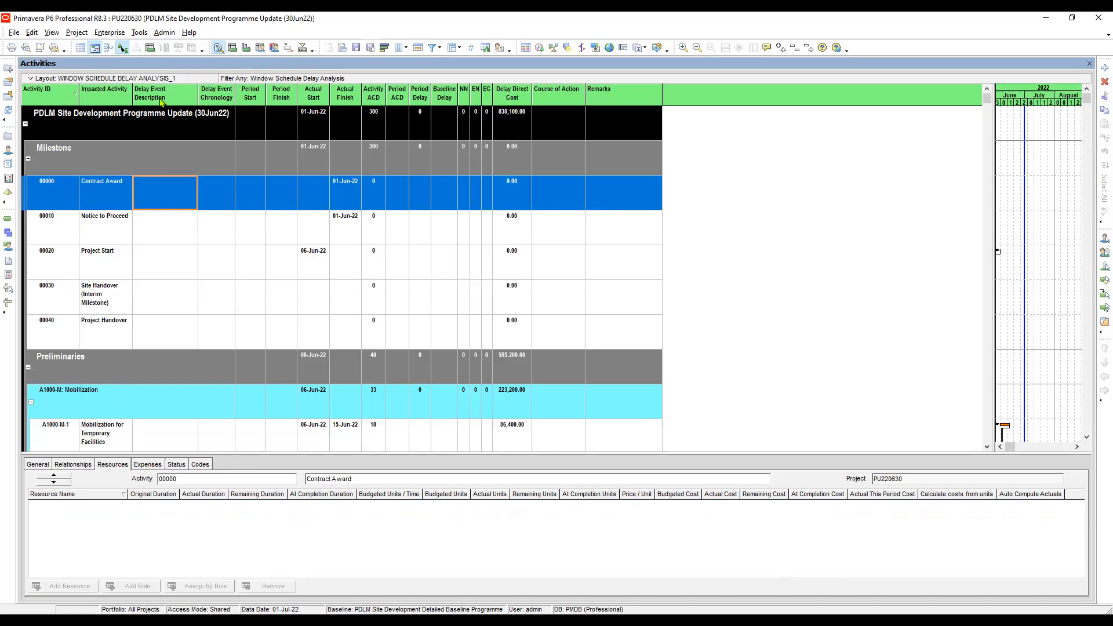
pyautogui.click(404, 49)
pyautogui.click(425, 62)
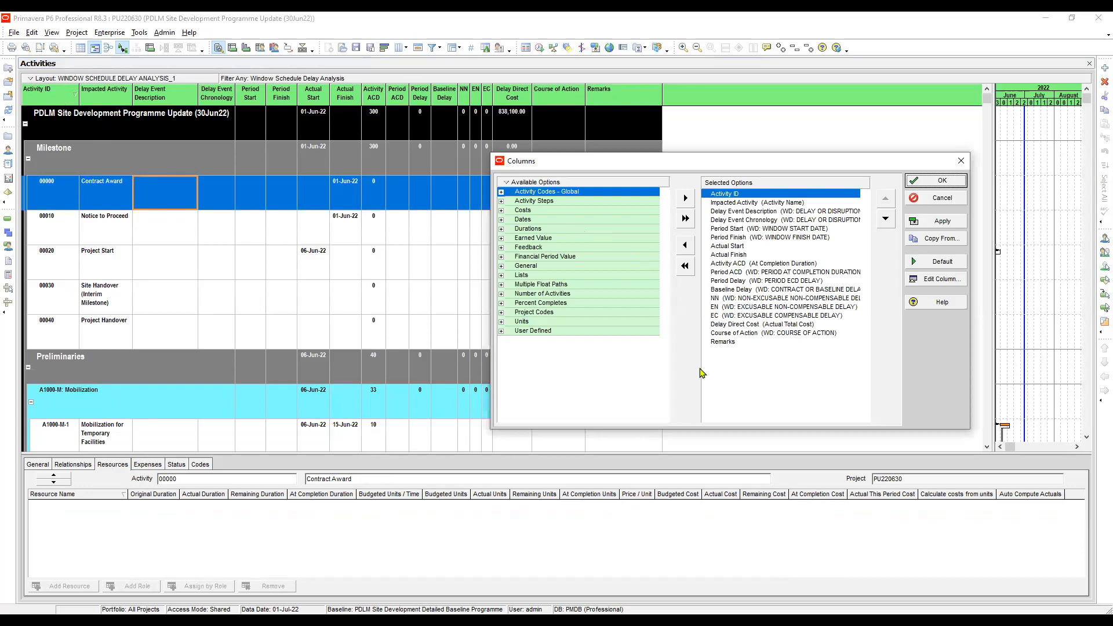
pyautogui.click(560, 203)
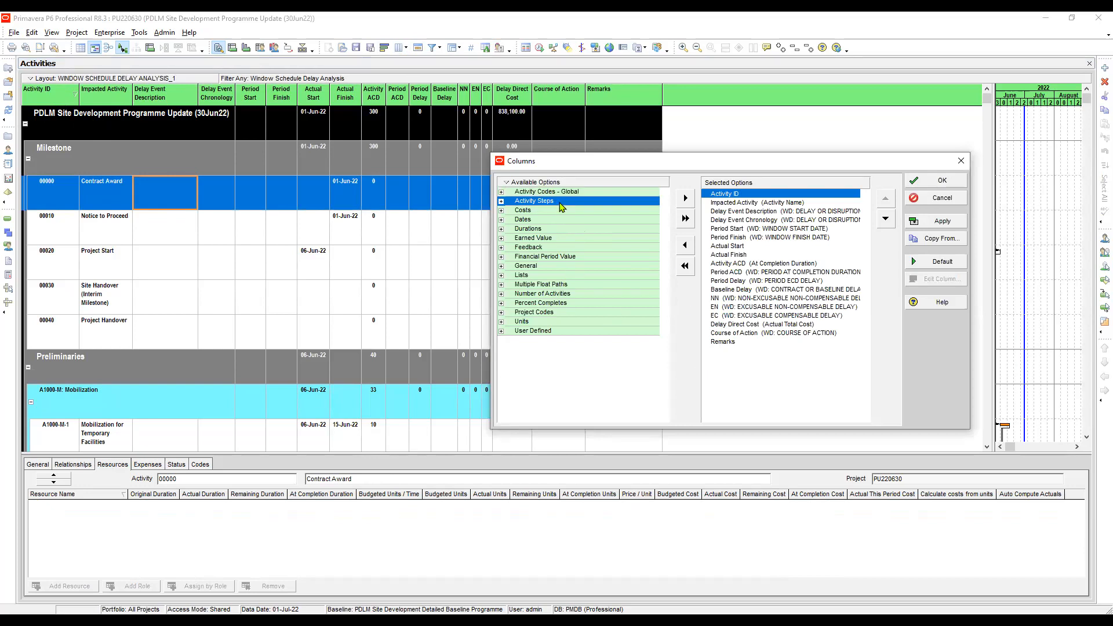
pyautogui.click(559, 195)
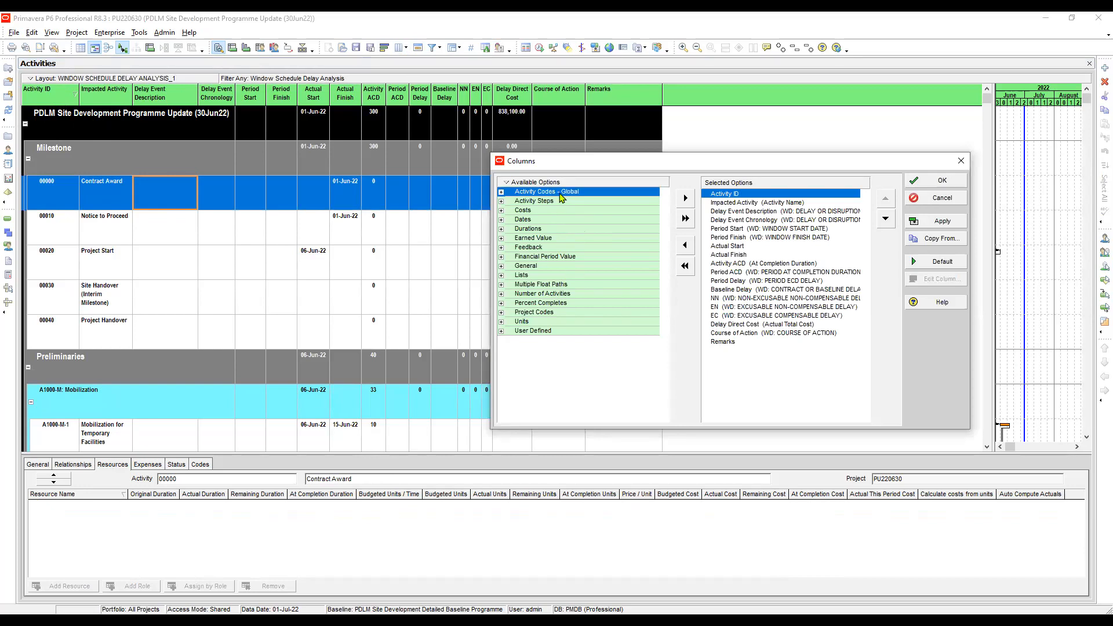
pyautogui.click(502, 192)
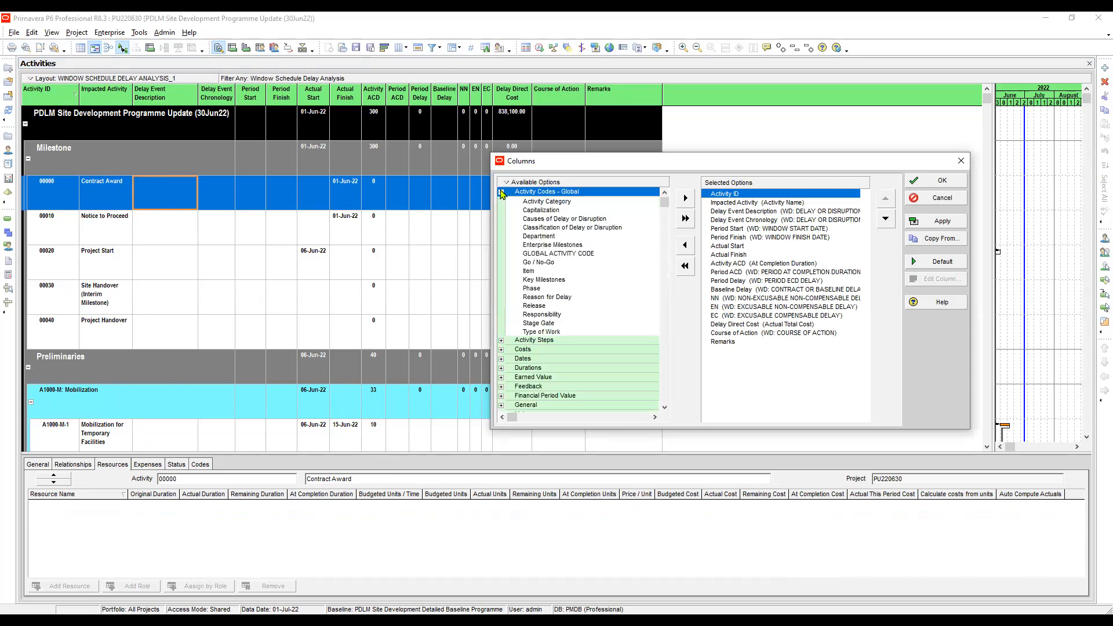
pyautogui.click(545, 203)
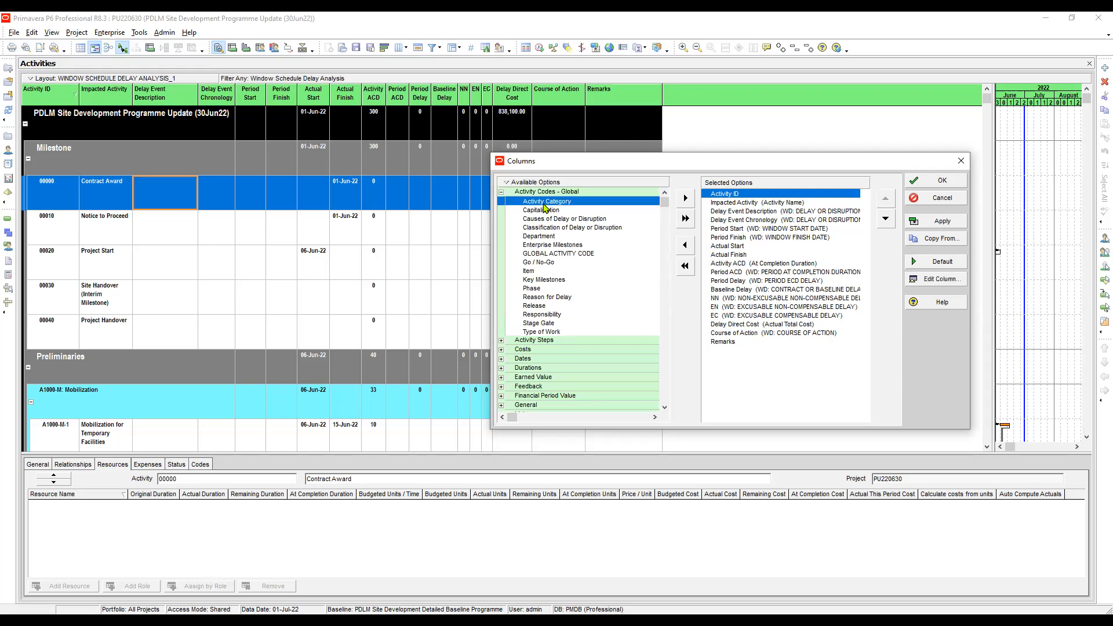
pyautogui.click(735, 205)
pyautogui.click(685, 198)
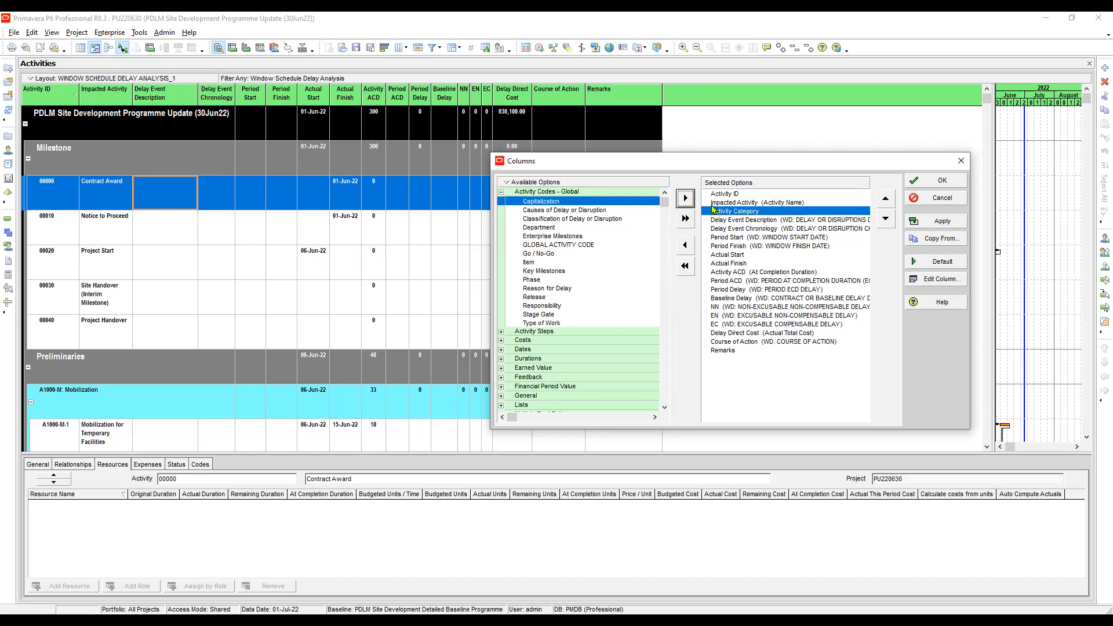
# Center-align the Activity Category column and apply the column changes to the layout.
pyautogui.click(761, 220)
pyautogui.click(753, 211)
pyautogui.click(936, 279)
pyautogui.click(567, 365)
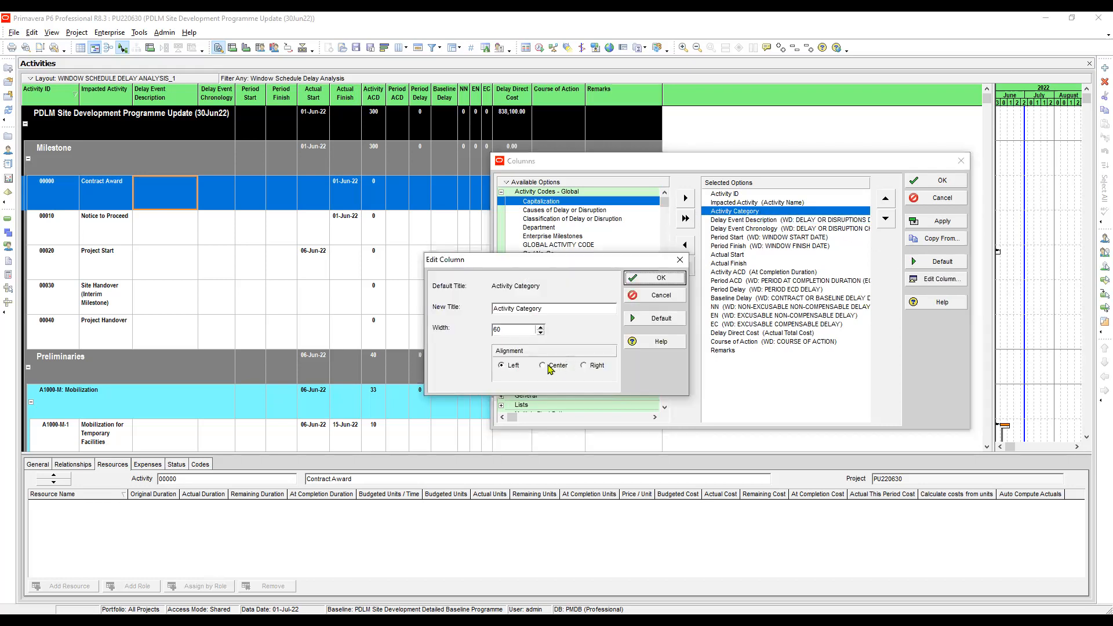
pyautogui.click(659, 281)
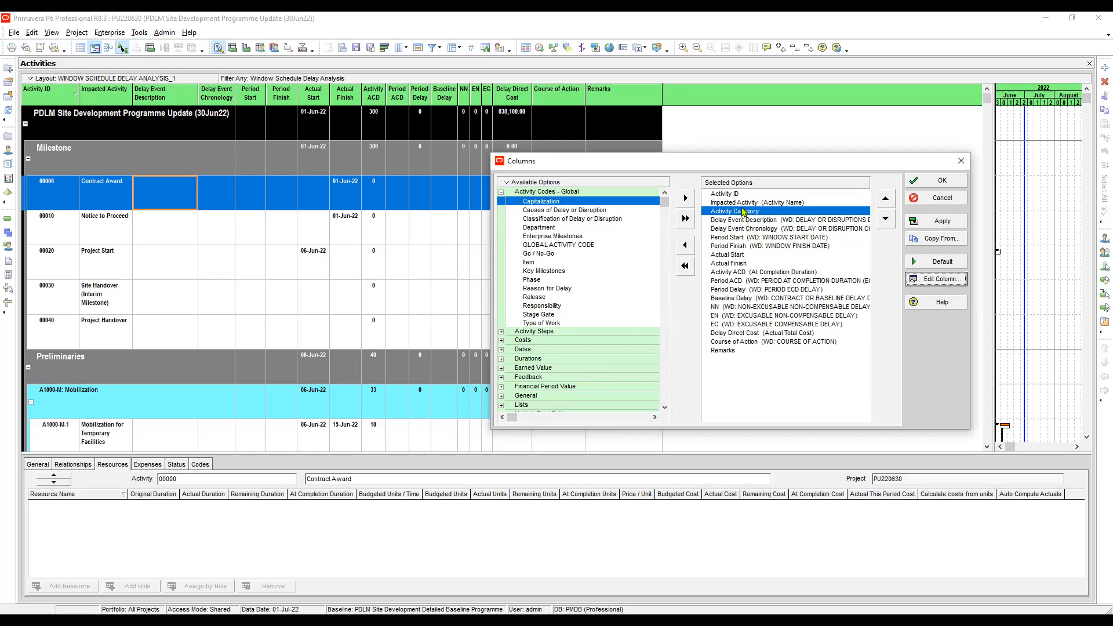
pyautogui.click(740, 203)
pyautogui.click(738, 211)
pyautogui.click(942, 222)
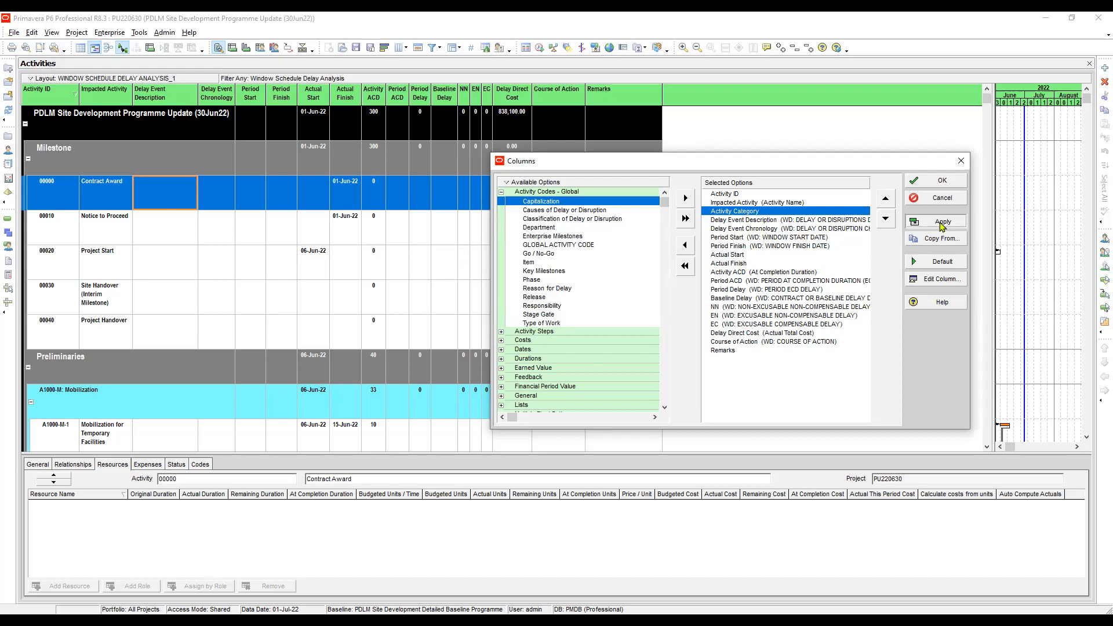
pyautogui.click(942, 180)
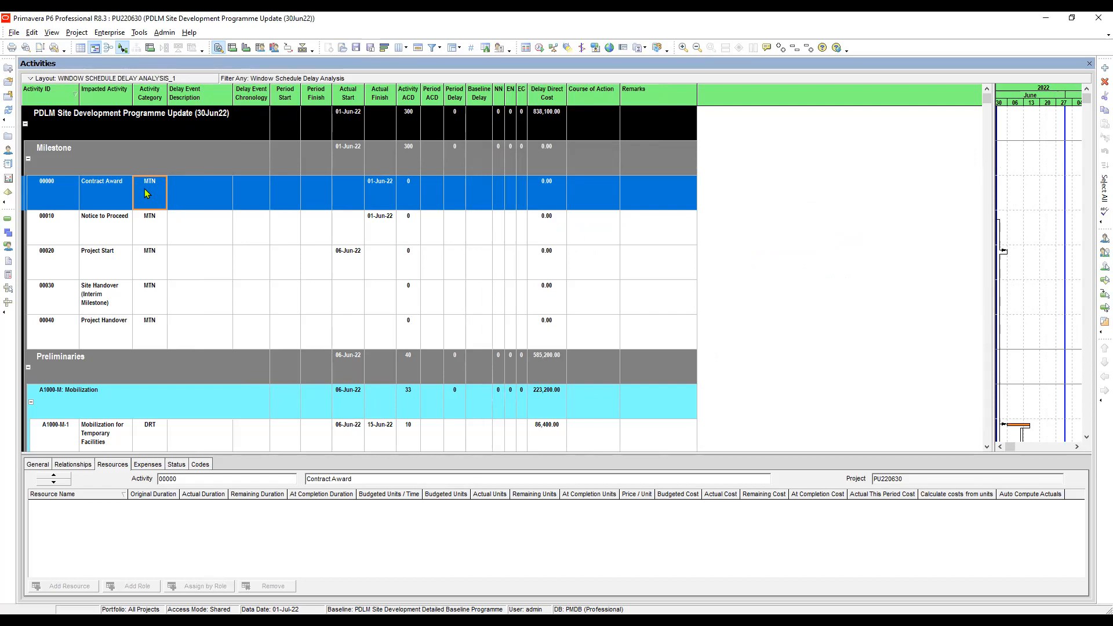
# Examine the Activity Category codes of the Contract Award and Notice to Proceed milestones.
pyautogui.click(152, 231)
pyautogui.click(155, 196)
pyautogui.click(152, 230)
pyautogui.click(149, 196)
pyautogui.click(154, 227)
pyautogui.click(148, 198)
pyautogui.click(150, 232)
pyautogui.click(149, 197)
# Open the Window Schedule Delay Analysis layout filter for modification.
pyautogui.click(434, 50)
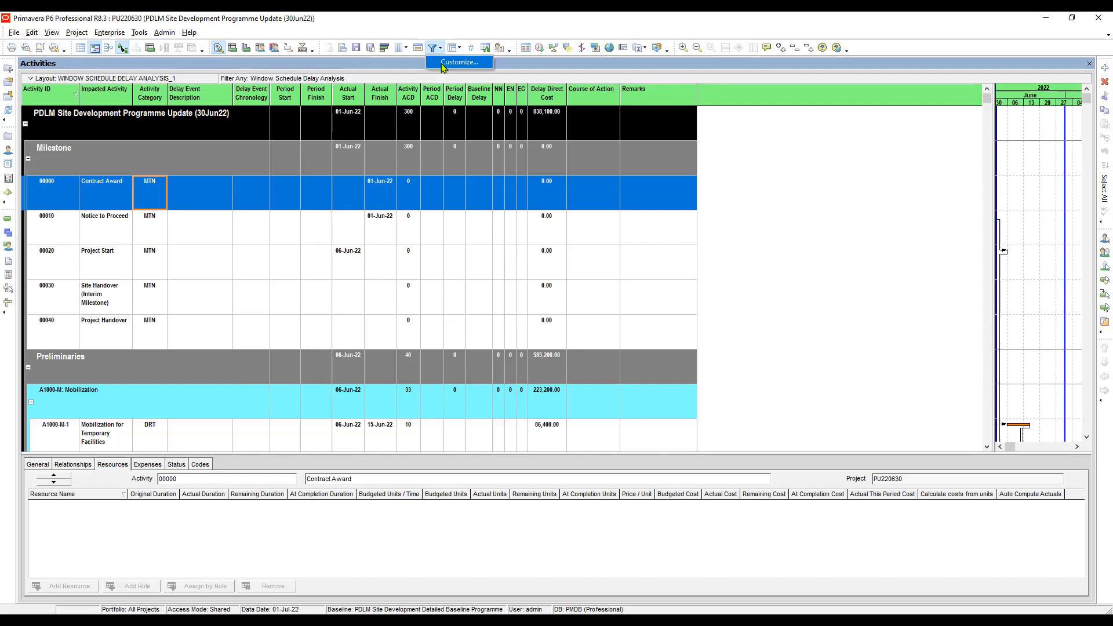
pyautogui.click(442, 64)
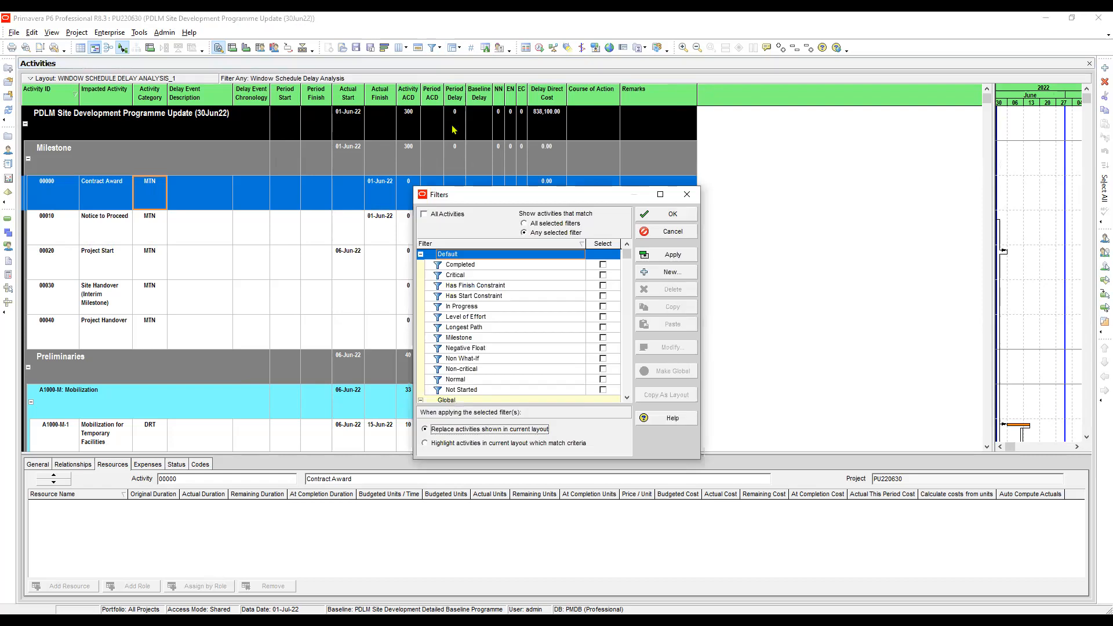
pyautogui.click(627, 364)
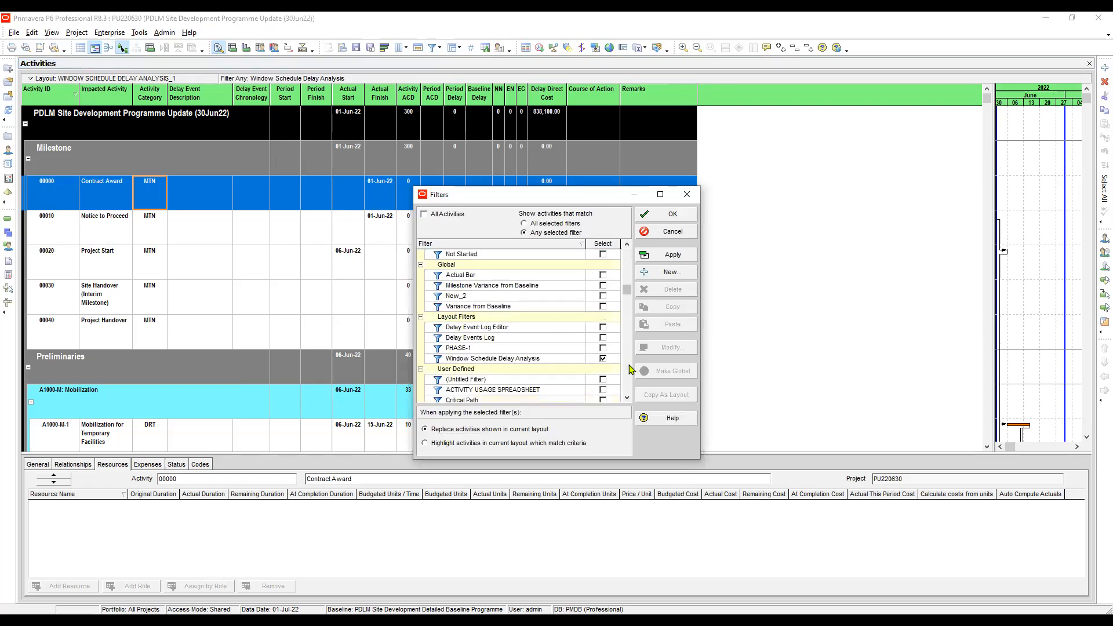
pyautogui.moveTo(628, 293); pyautogui.dragTo(631, 303)
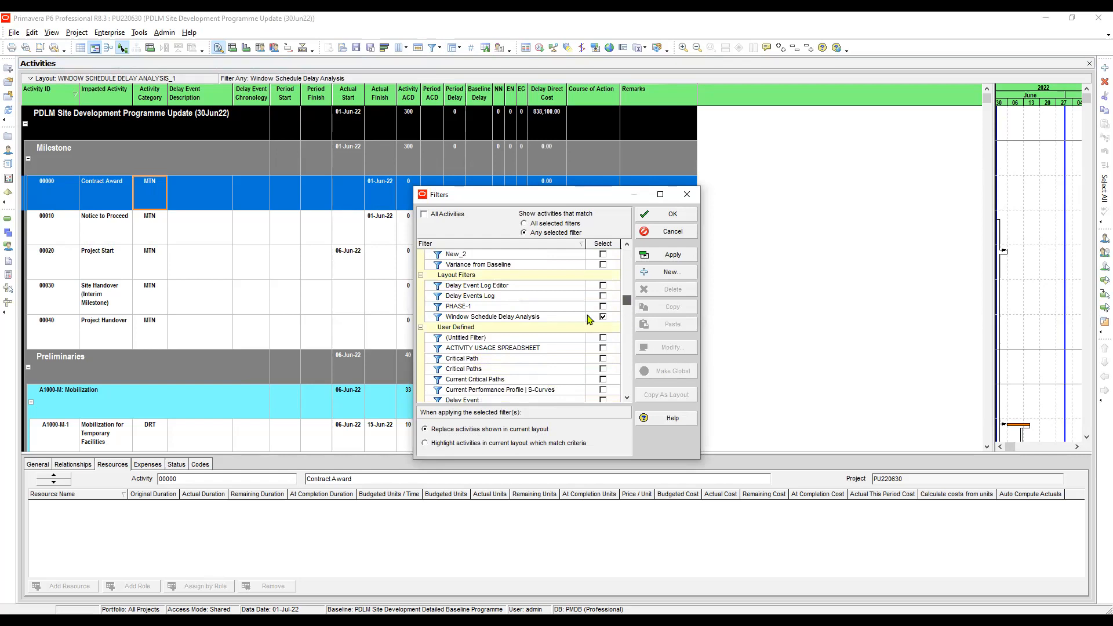
pyautogui.click(542, 317)
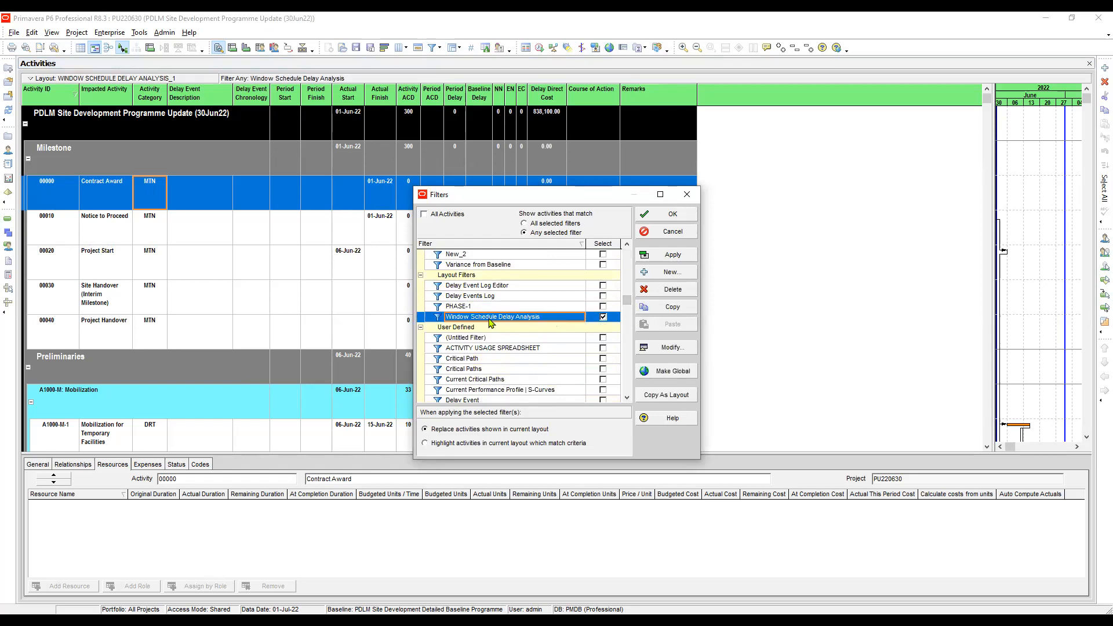
pyautogui.click(671, 349)
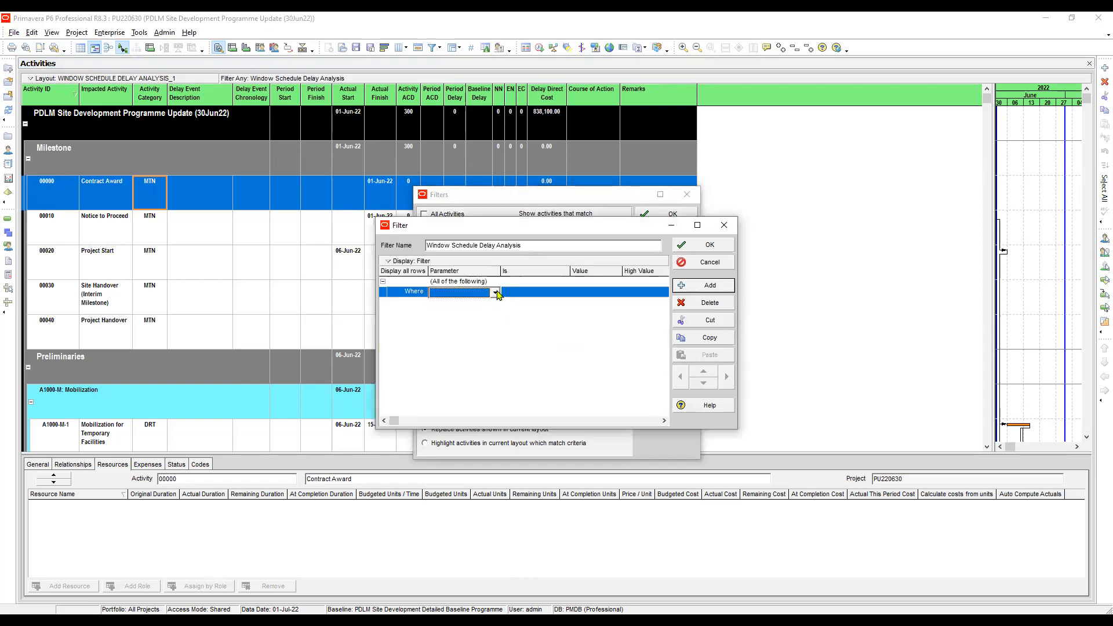
pyautogui.click(495, 293)
pyautogui.press('d')
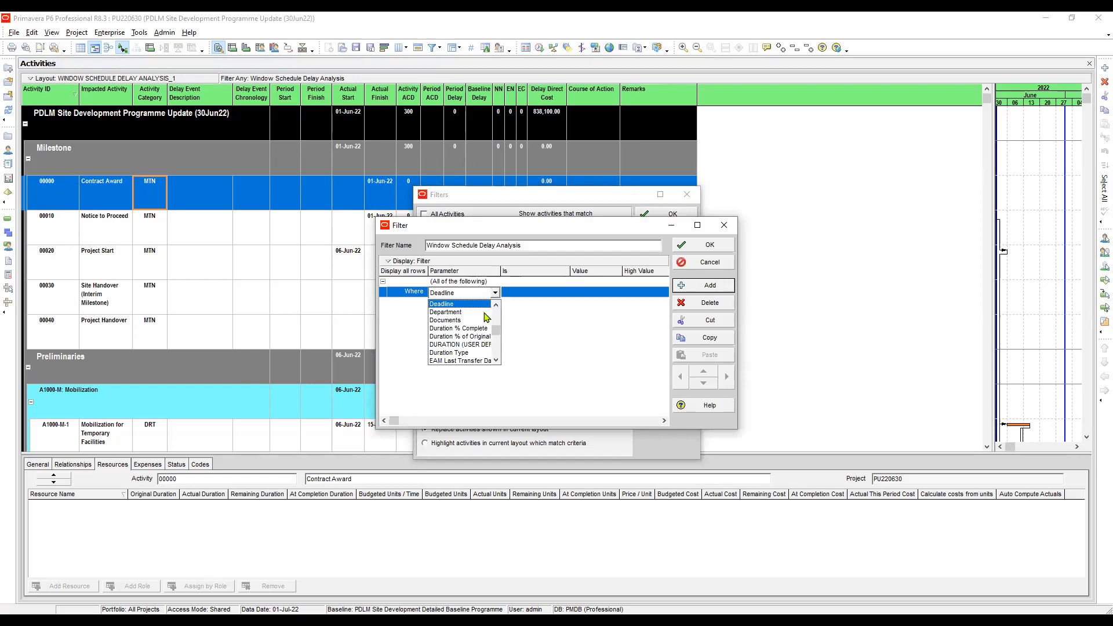
pyautogui.scroll(-2, 473, 331)
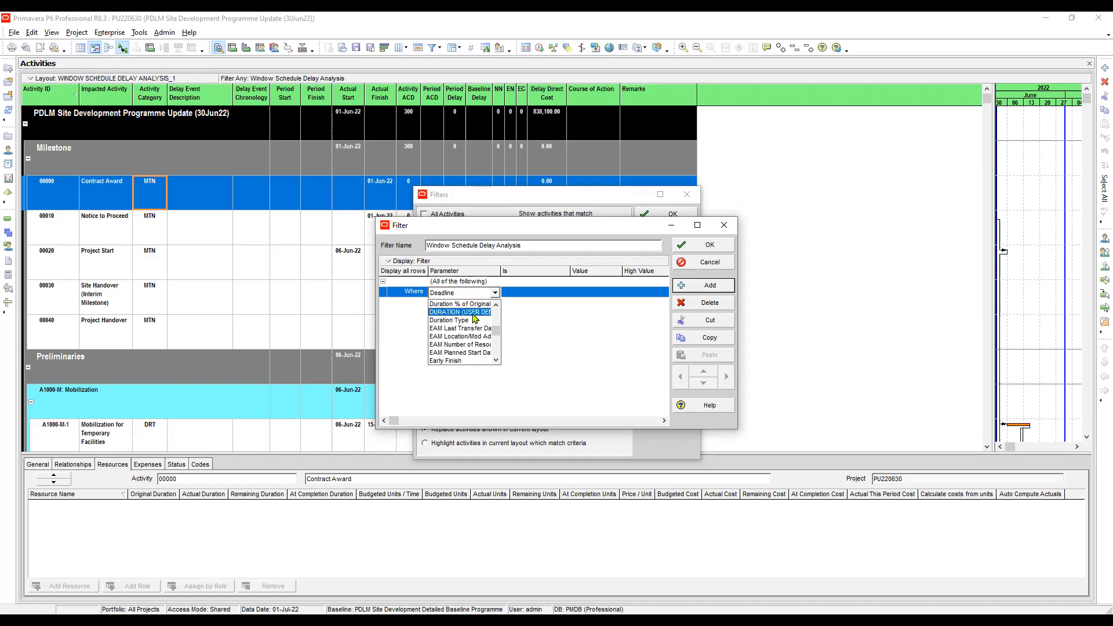
pyautogui.moveTo(497, 331); pyautogui.dragTo(499, 311)
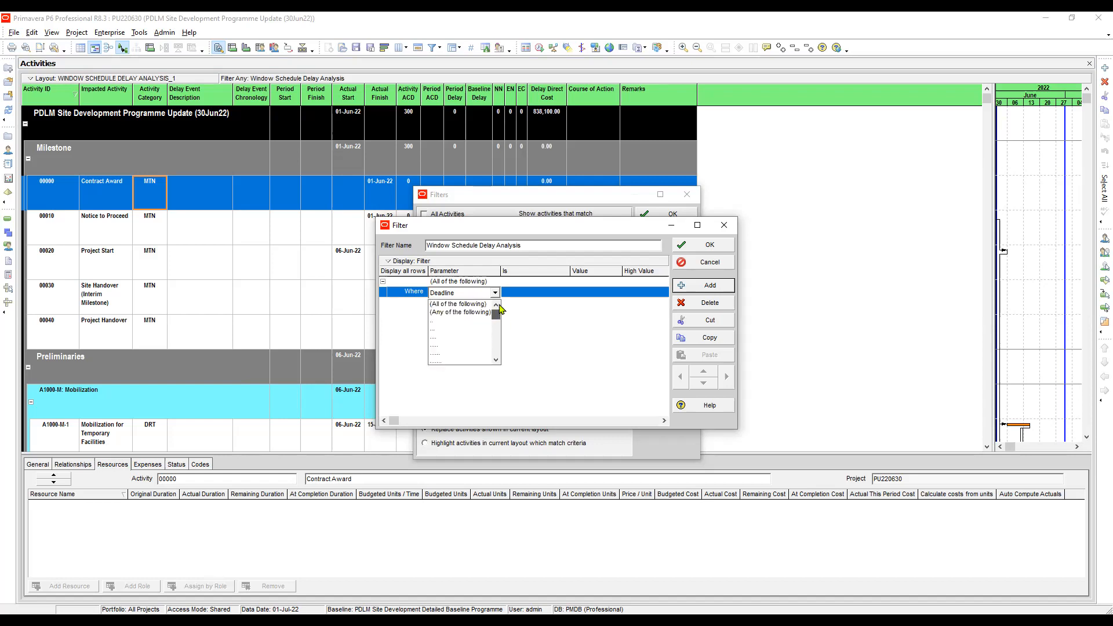
pyautogui.click(463, 292)
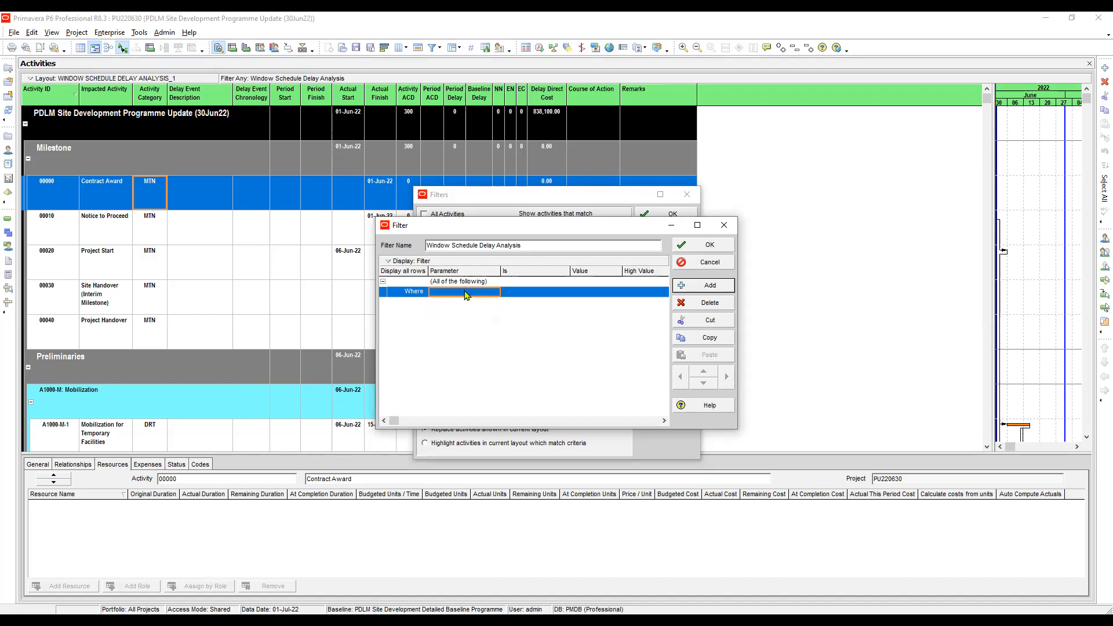
pyautogui.click(464, 289)
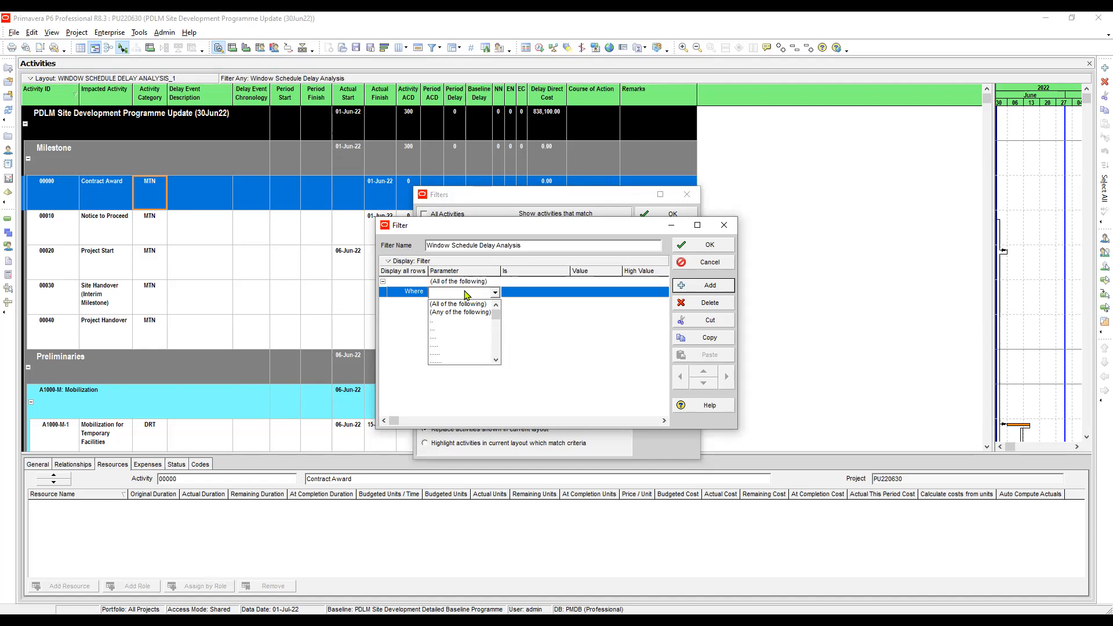
pyautogui.click(464, 291)
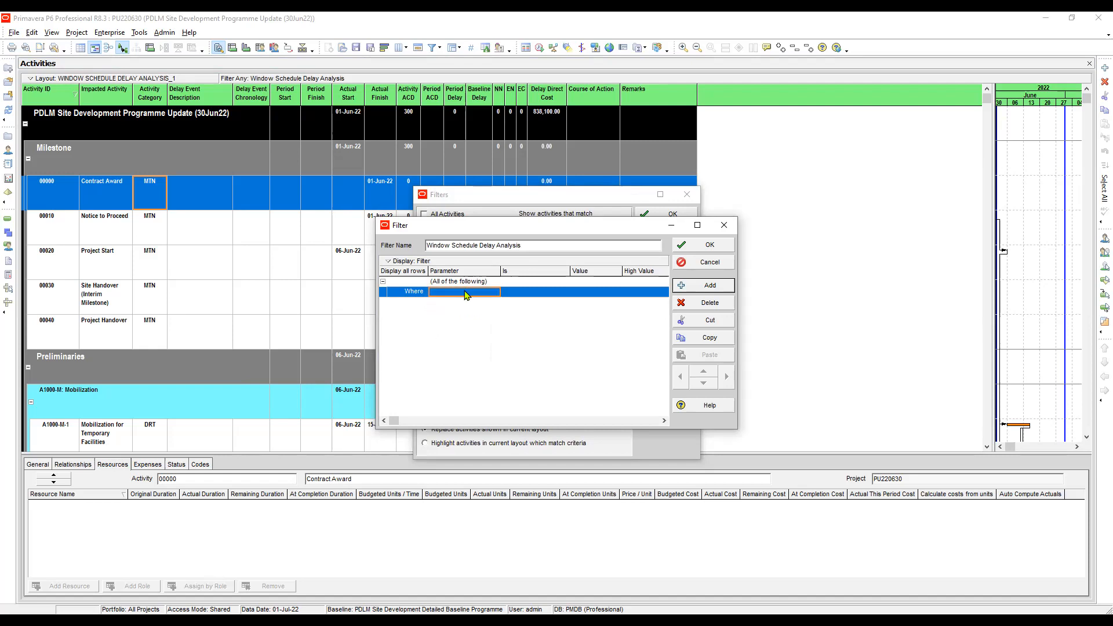
# Choose Classification of Delay or Disruption as the filter condition's parameter and widen the parameter column.
pyautogui.click(464, 293)
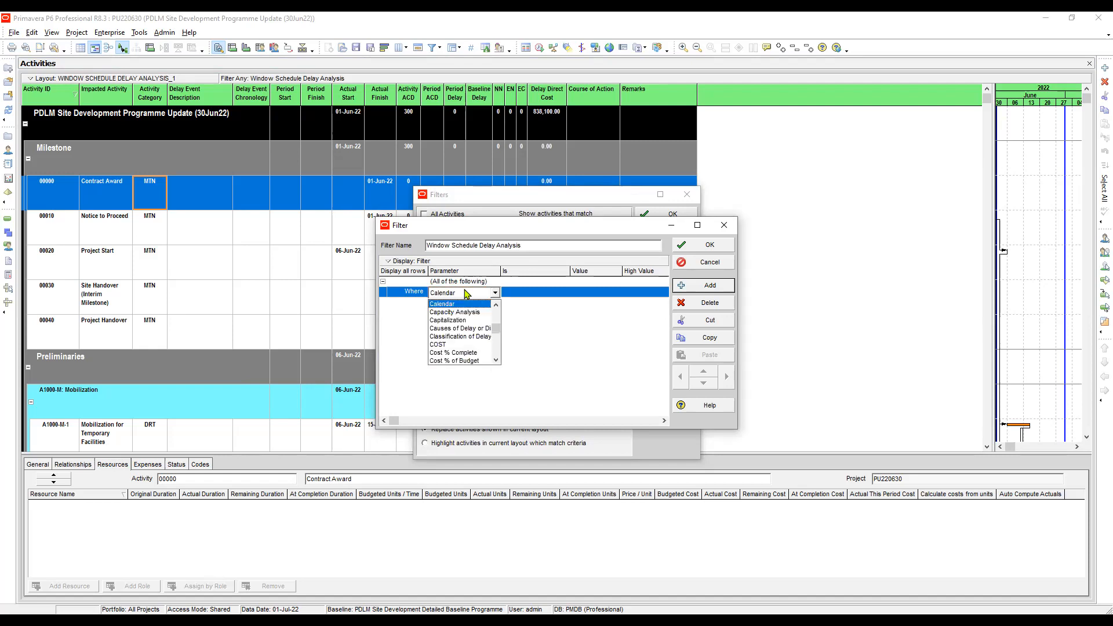
pyautogui.scroll(-3, 463, 325)
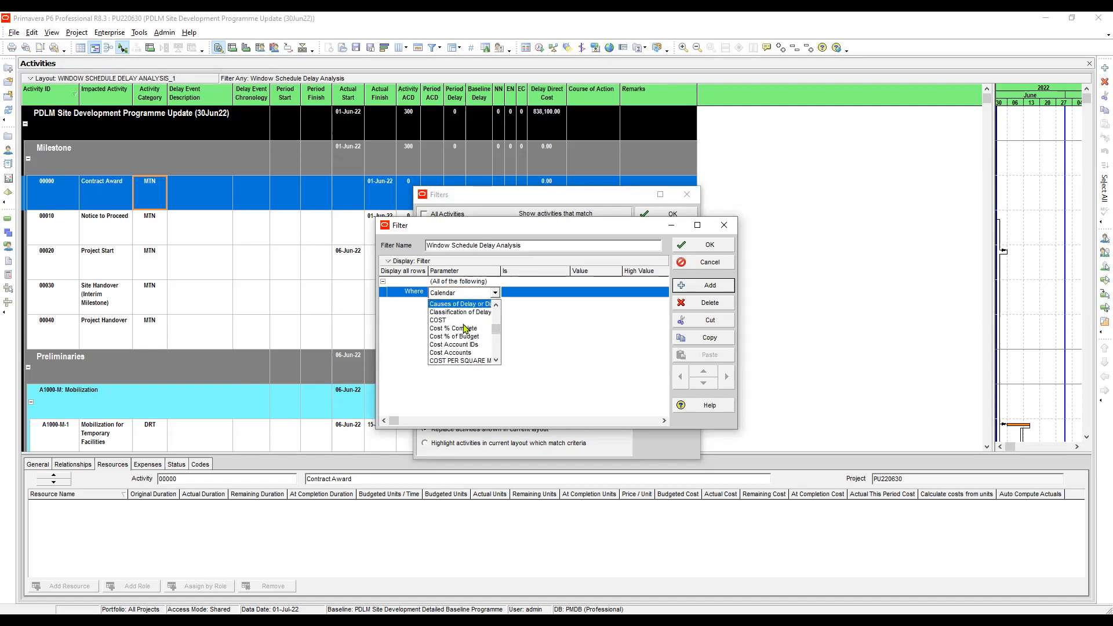
pyautogui.scroll(-5, 464, 326)
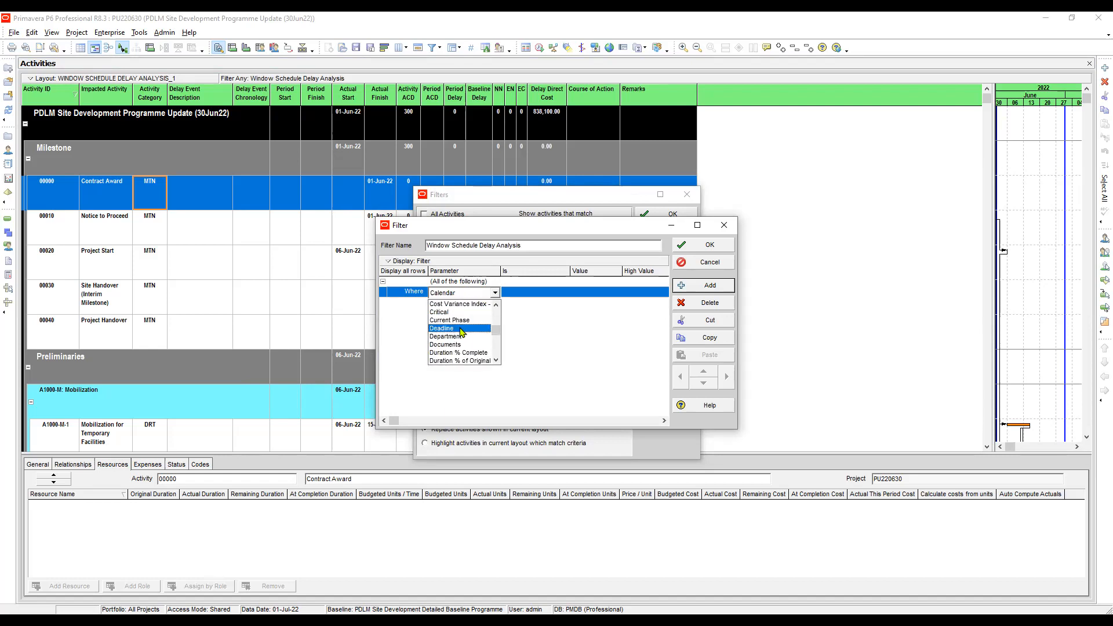
pyautogui.scroll(4, 462, 331)
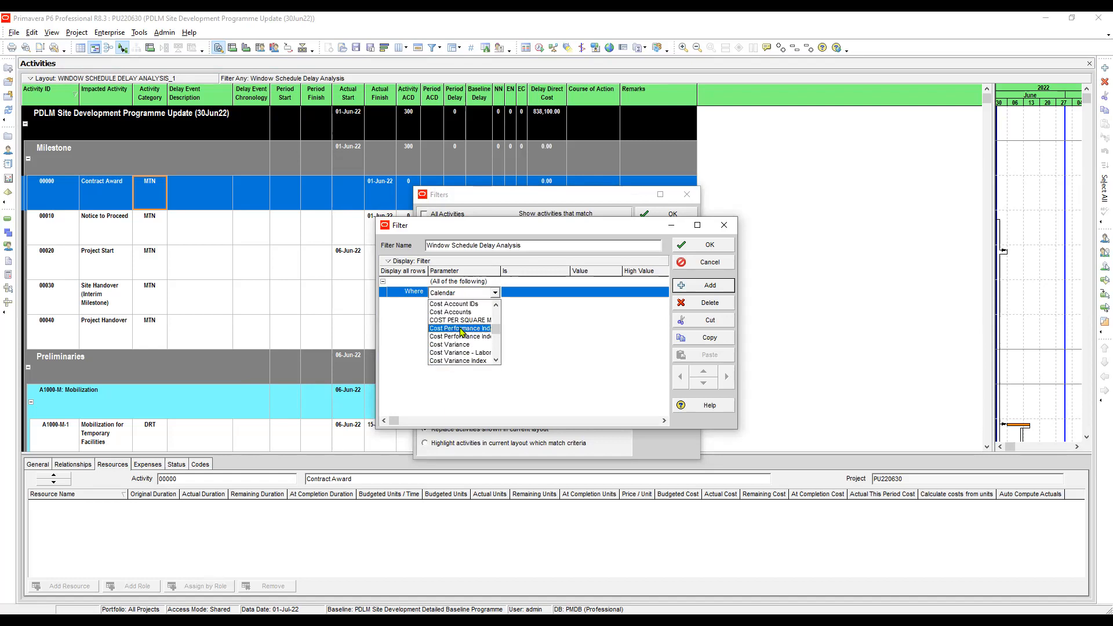
pyautogui.scroll(1, 462, 332)
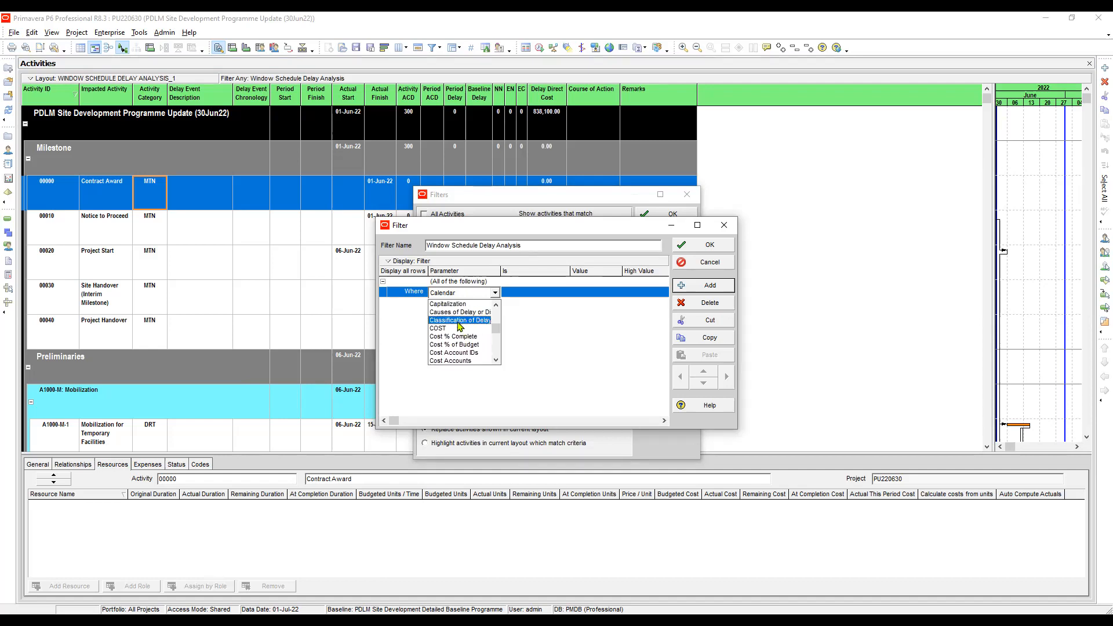
pyautogui.click(459, 322)
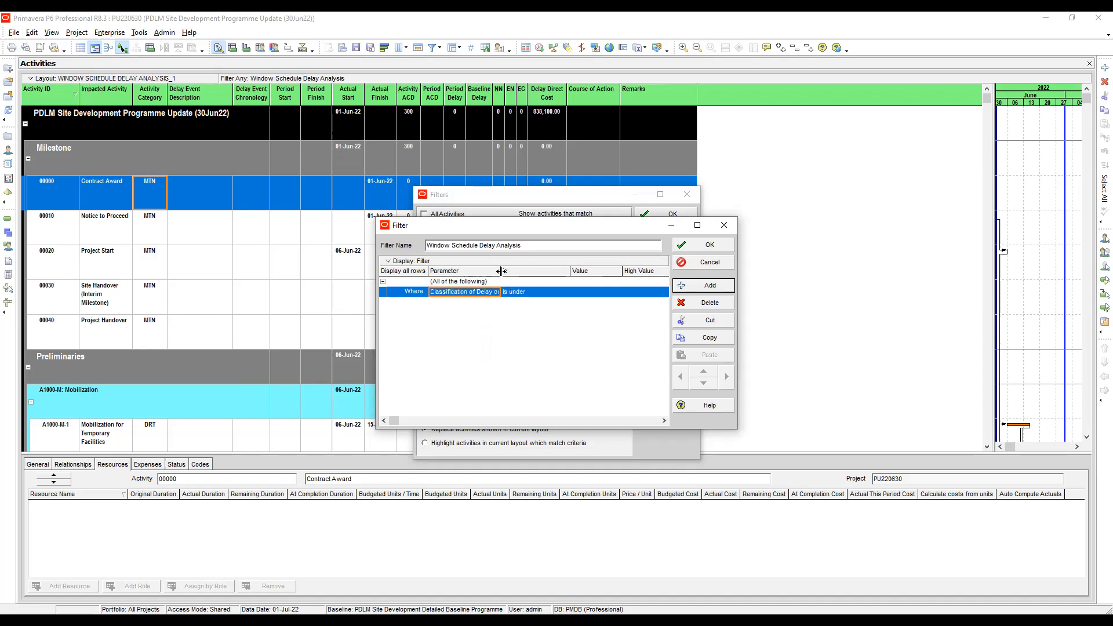
pyautogui.moveTo(521, 270); pyautogui.dragTo(523, 270)
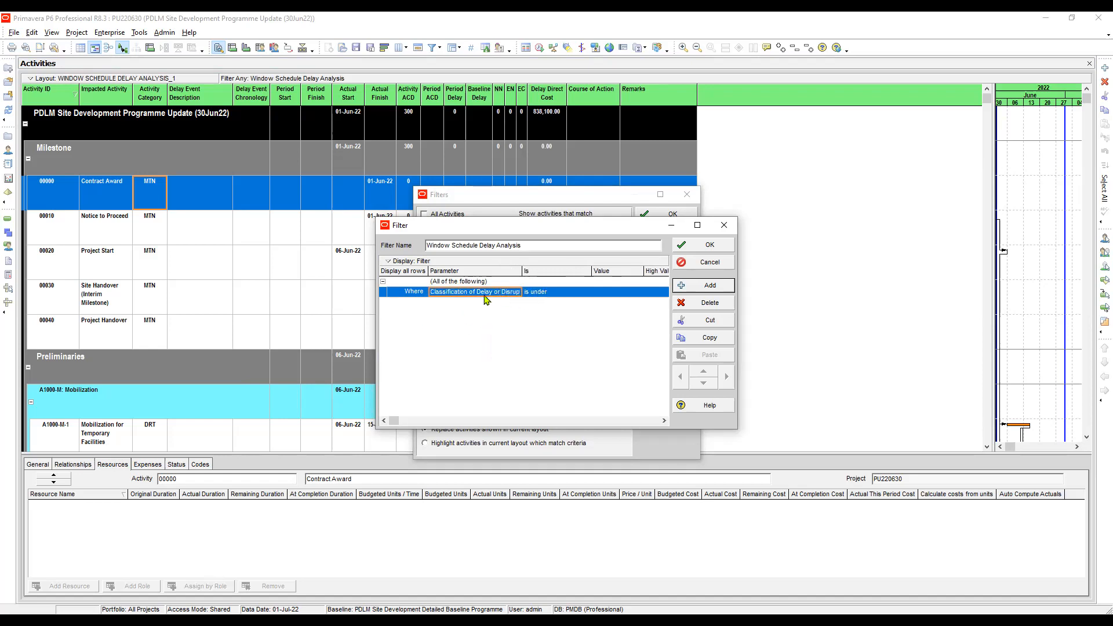
# Set the comparison operator of the delay classification condition to equals.
pyautogui.click(546, 294)
pyautogui.click(546, 298)
pyautogui.click(545, 304)
pyautogui.click(609, 295)
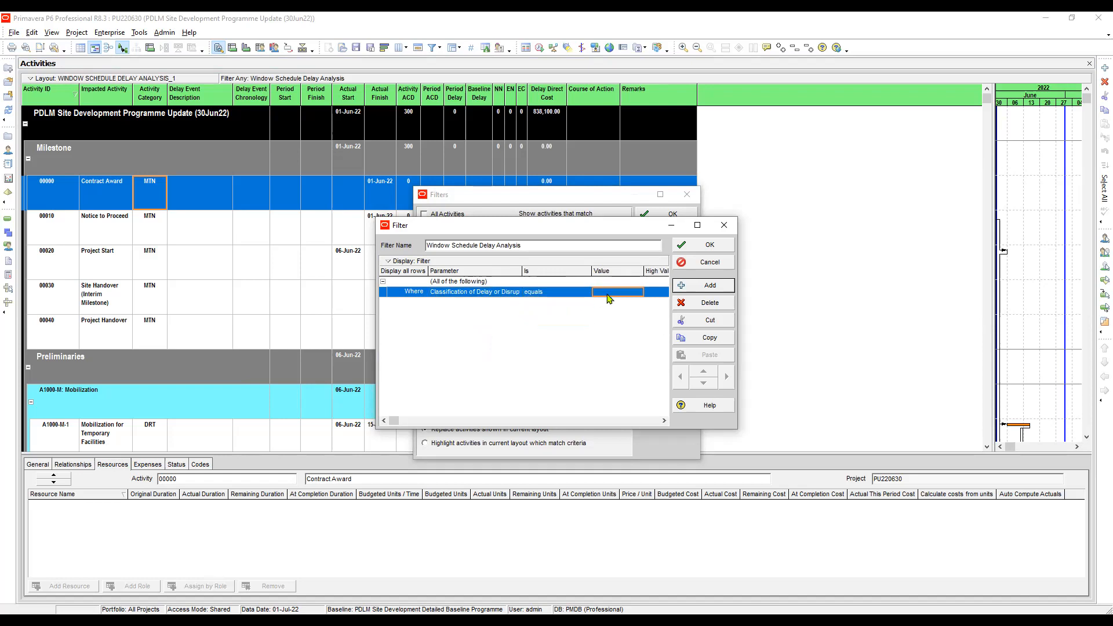
pyautogui.click(639, 293)
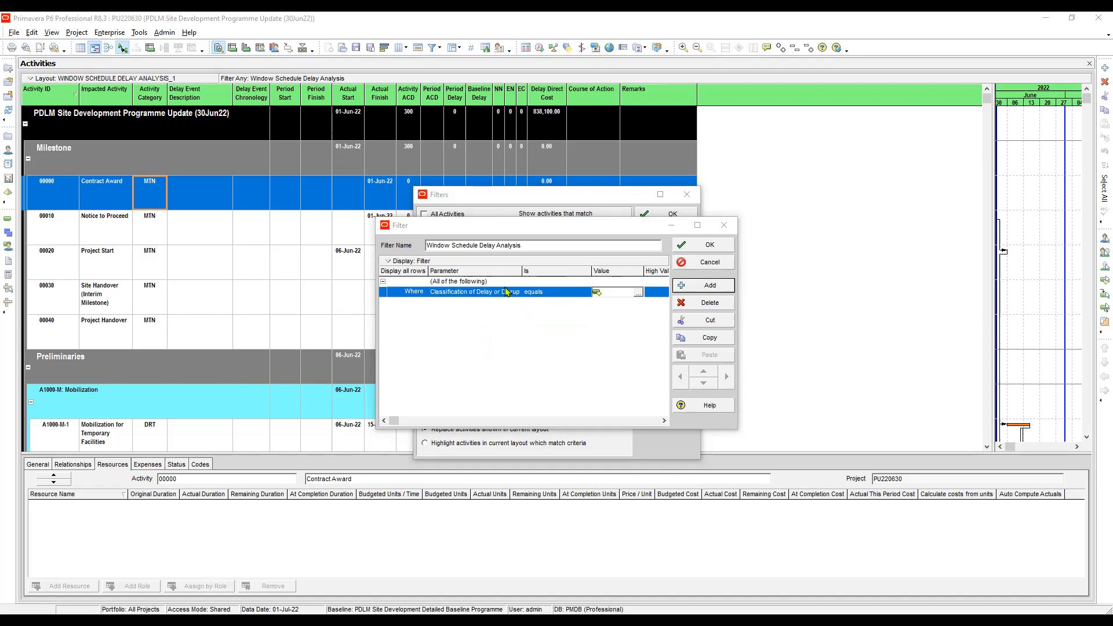
pyautogui.click(543, 293)
pyautogui.click(545, 295)
pyautogui.click(545, 294)
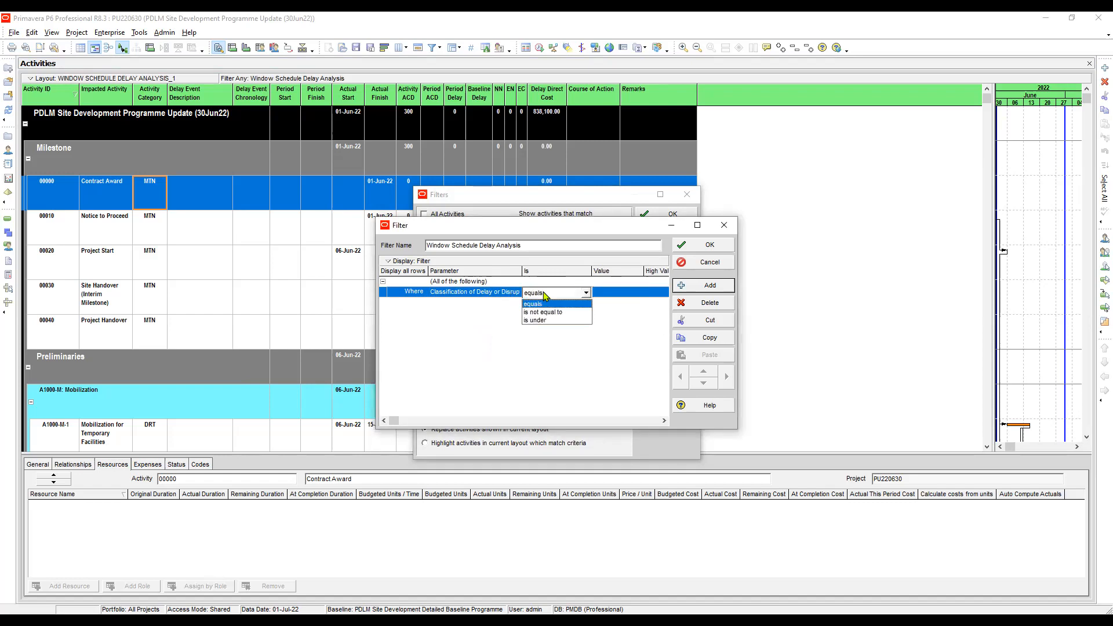
pyautogui.click(545, 295)
# Change the filter condition's parameter from the delay classification to Activity Category.
pyautogui.click(494, 296)
pyautogui.click(493, 297)
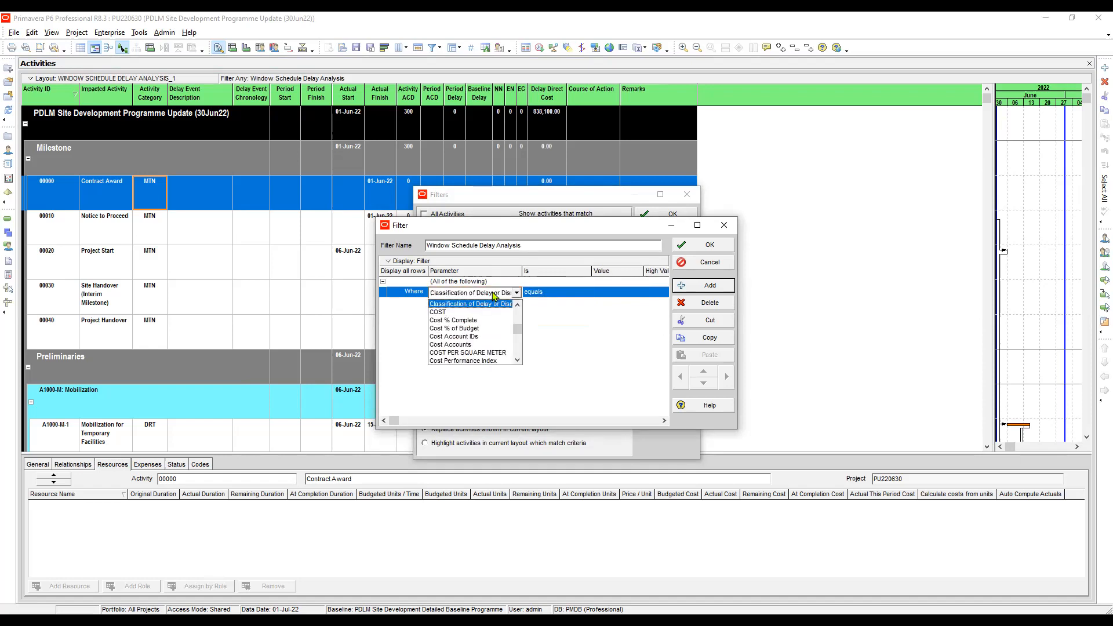
pyautogui.scroll(4, 493, 296)
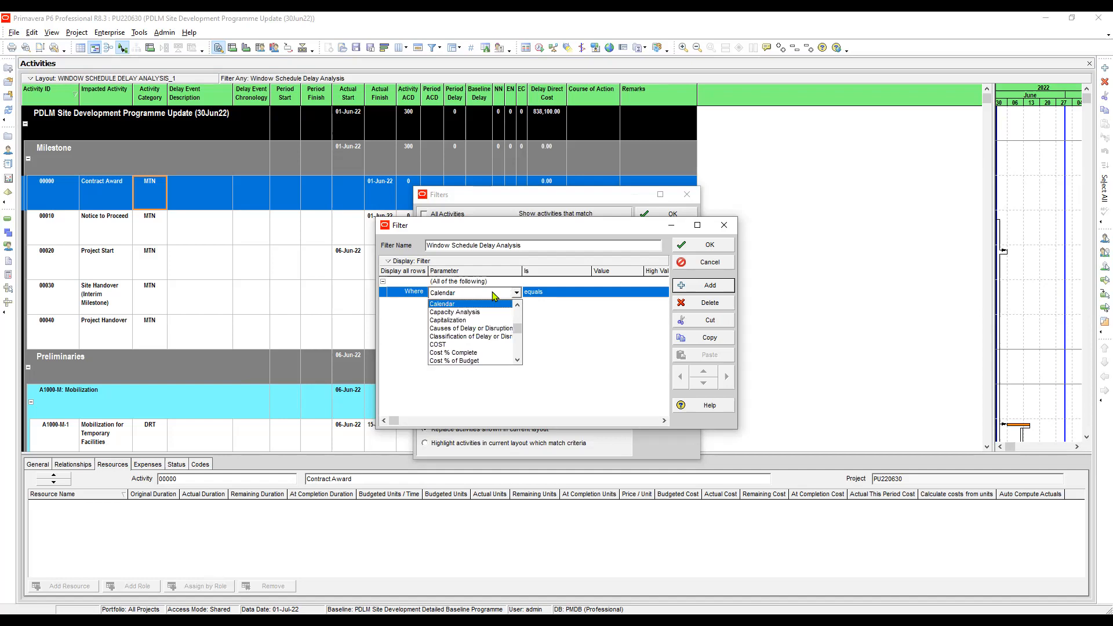
pyautogui.click(462, 312)
pyautogui.click(470, 293)
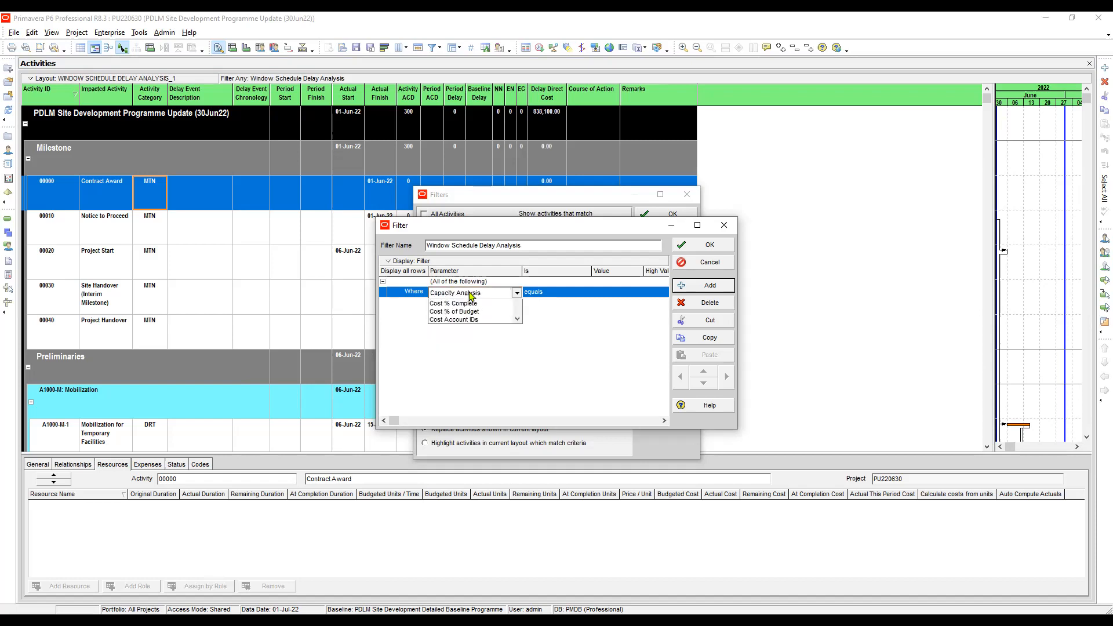
pyautogui.scroll(-2, 475, 325)
pyautogui.scroll(5, 476, 326)
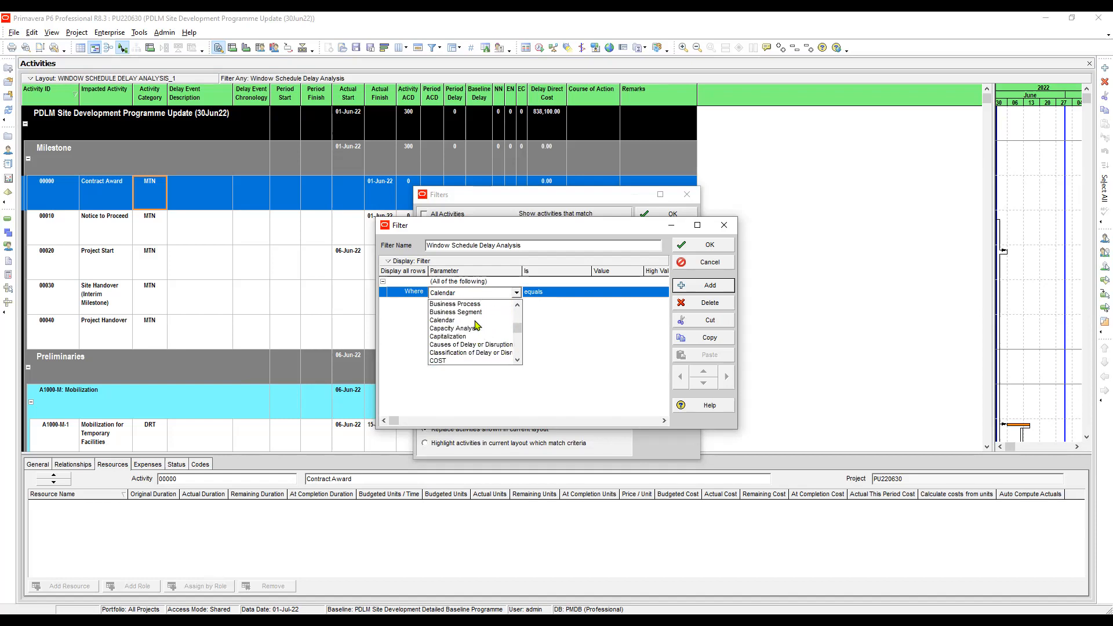
pyautogui.scroll(1, 476, 325)
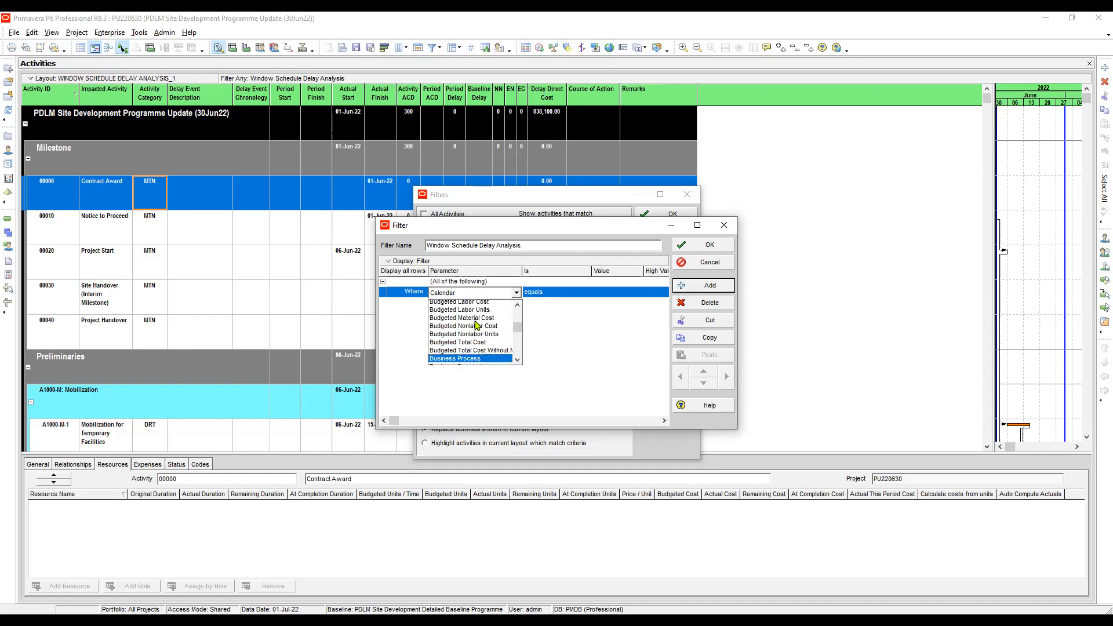
pyautogui.scroll(10, 475, 324)
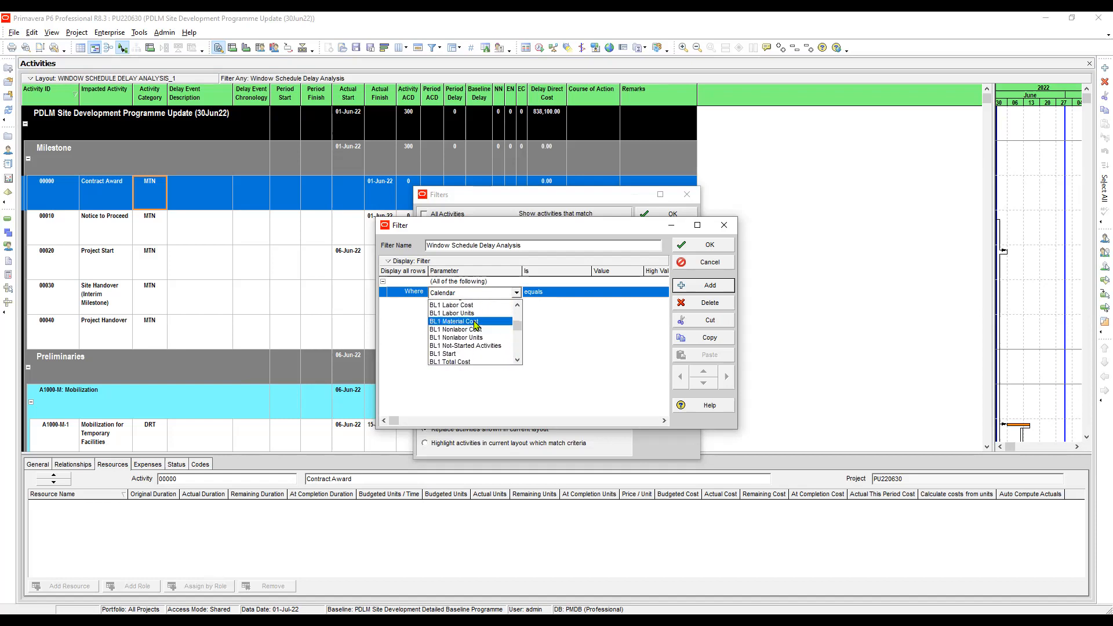
pyautogui.scroll(5, 475, 324)
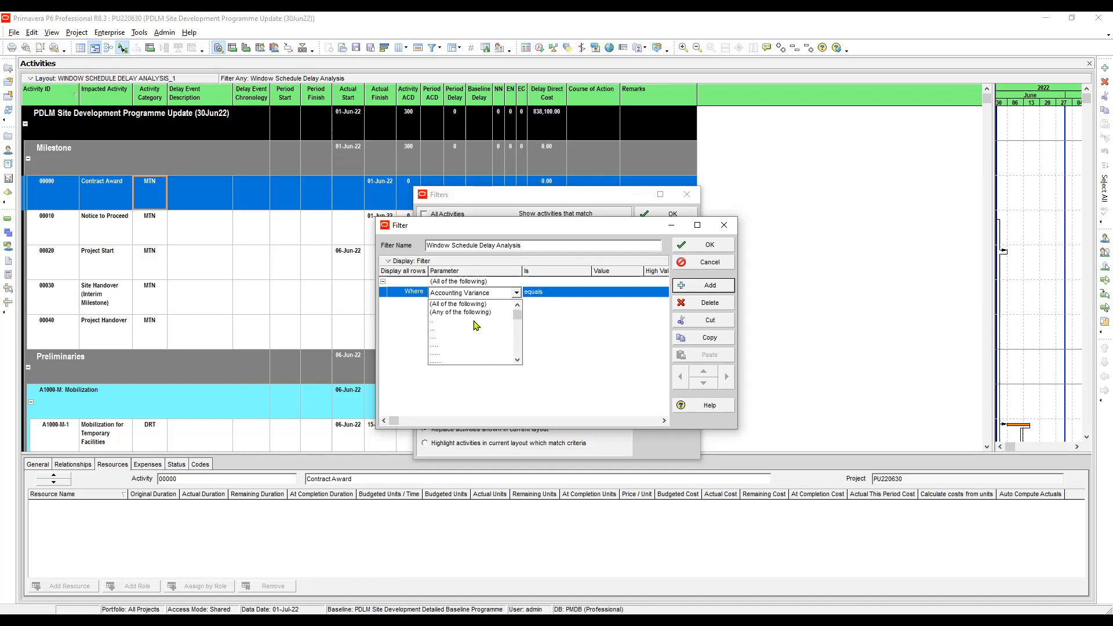
pyautogui.scroll(-4, 475, 330)
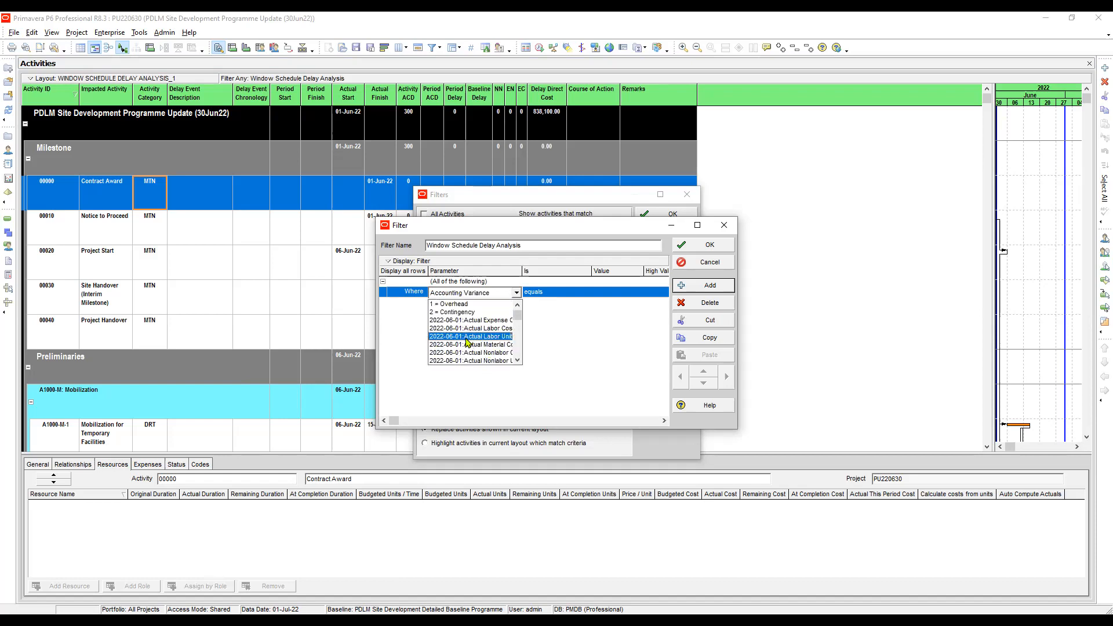
pyautogui.scroll(-7, 472, 335)
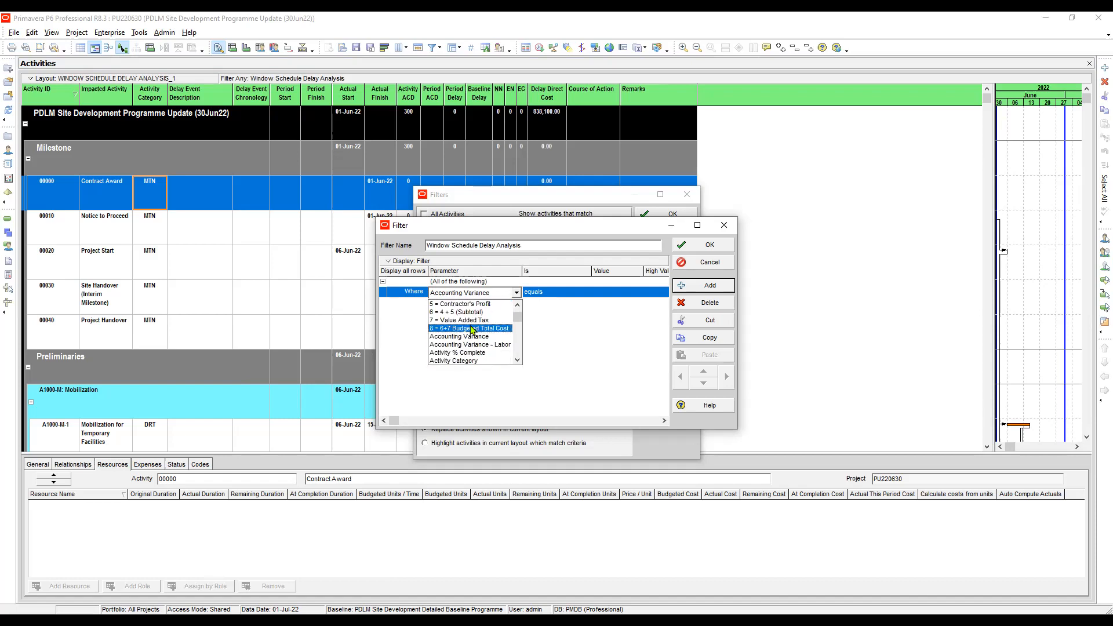
pyautogui.click(473, 361)
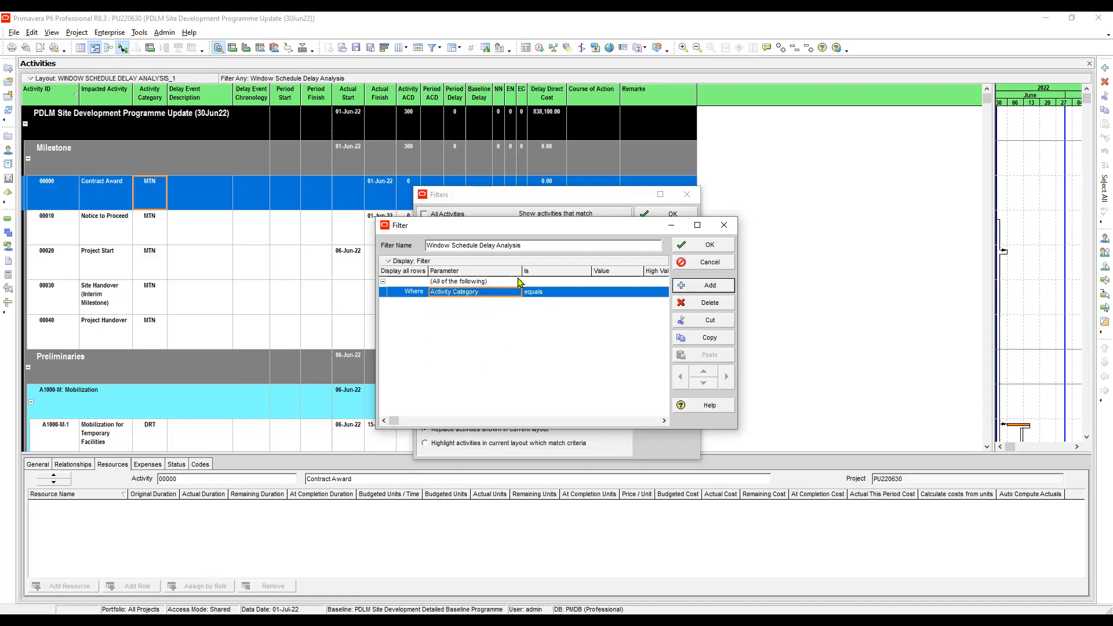
# Narrow the parameter column and set the value of the Activity Category condition to DEV.
pyautogui.moveTo(524, 271); pyautogui.dragTo(499, 270)
pyautogui.click(523, 293)
pyautogui.click(594, 297)
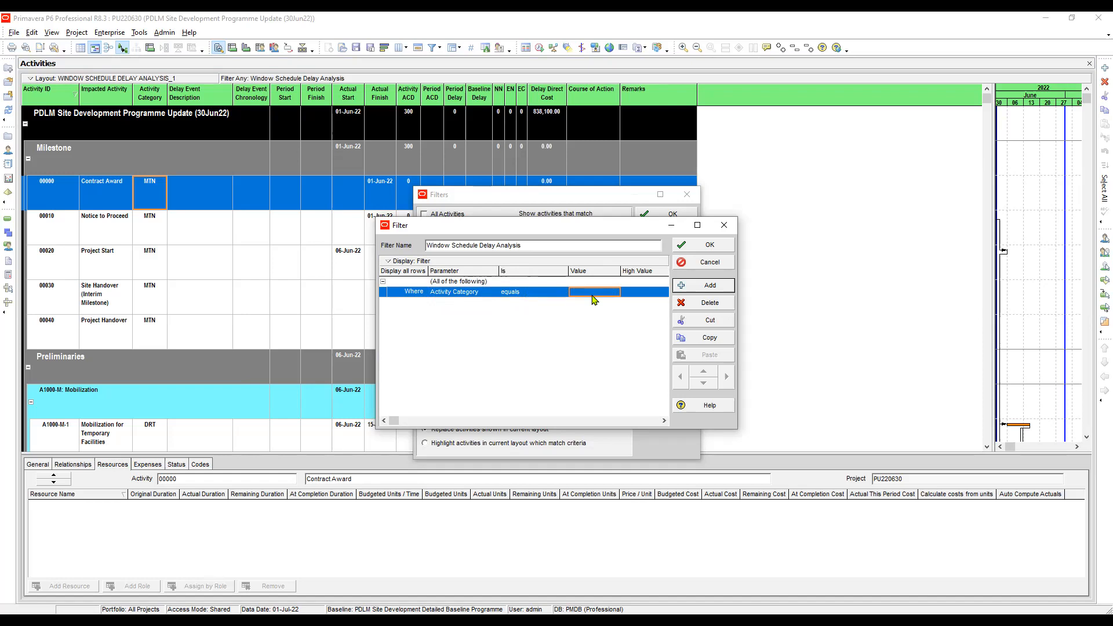
pyautogui.click(523, 293)
pyautogui.click(590, 294)
pyautogui.click(586, 294)
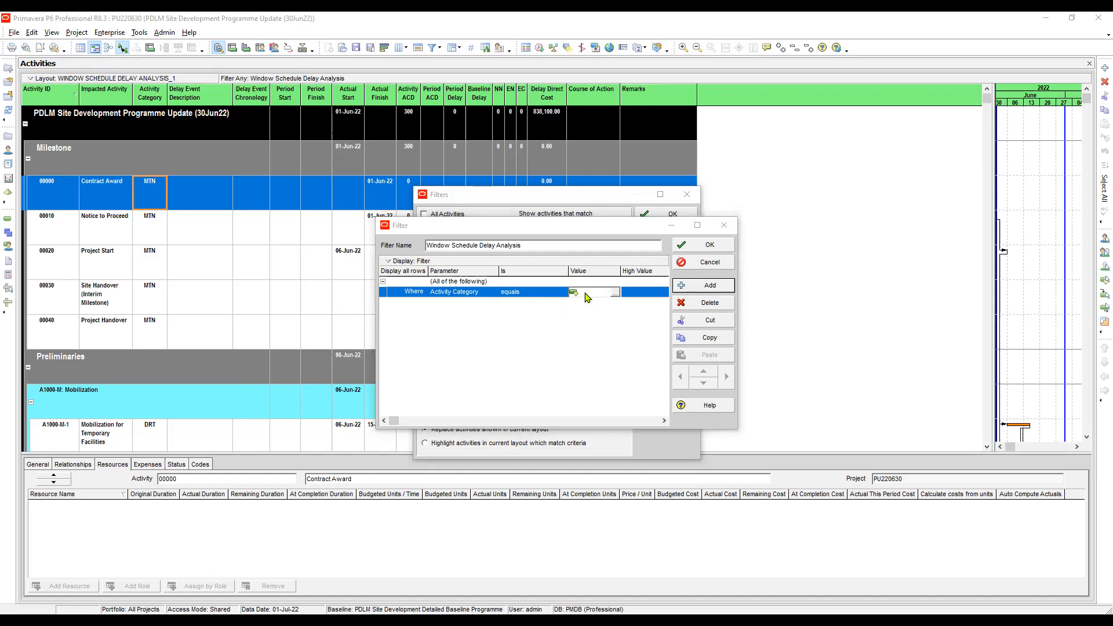
pyautogui.click(458, 293)
# Set the filter's condition group to match any of the following.
pyautogui.click(458, 282)
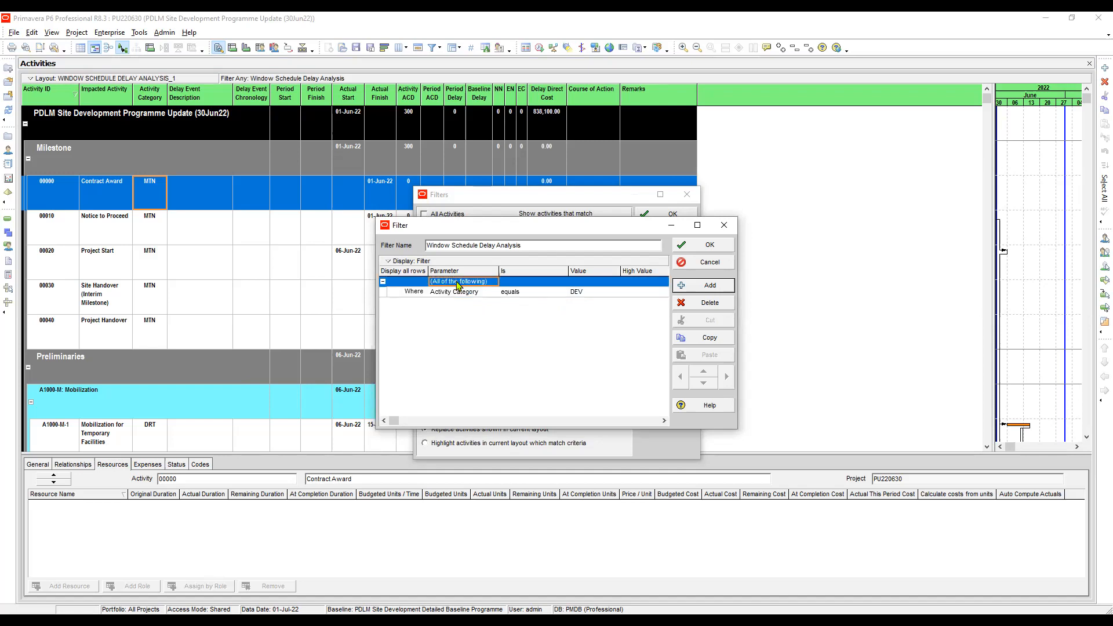
pyautogui.click(458, 282)
pyautogui.click(452, 302)
pyautogui.click(451, 296)
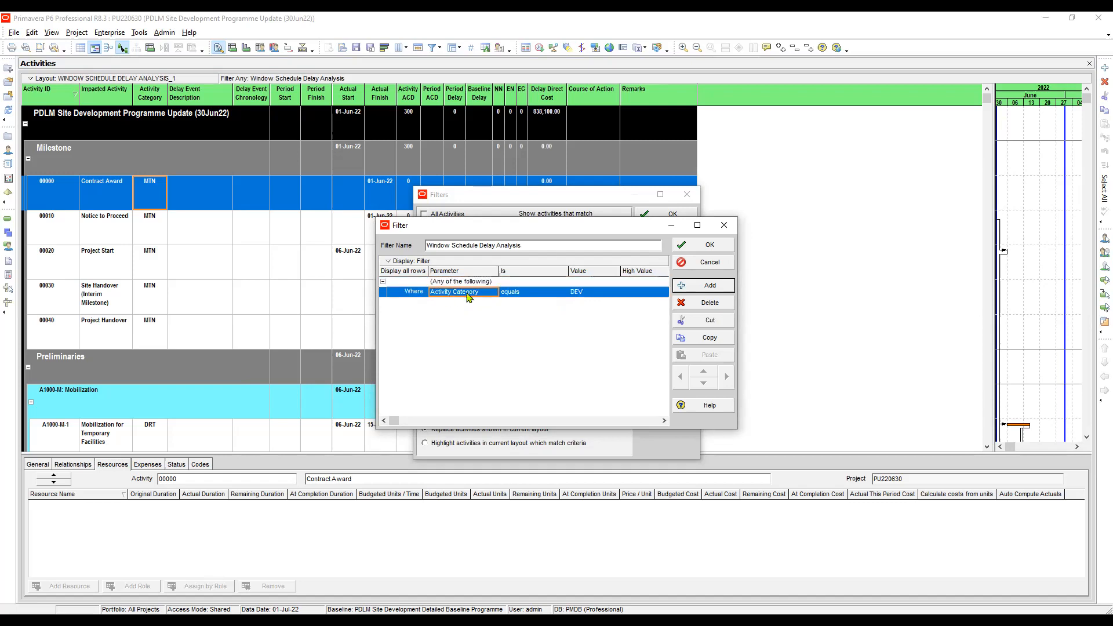
# Add a second filter condition below the DEV condition, using Activity Category as its parameter.
pyautogui.click(592, 297)
pyautogui.click(460, 302)
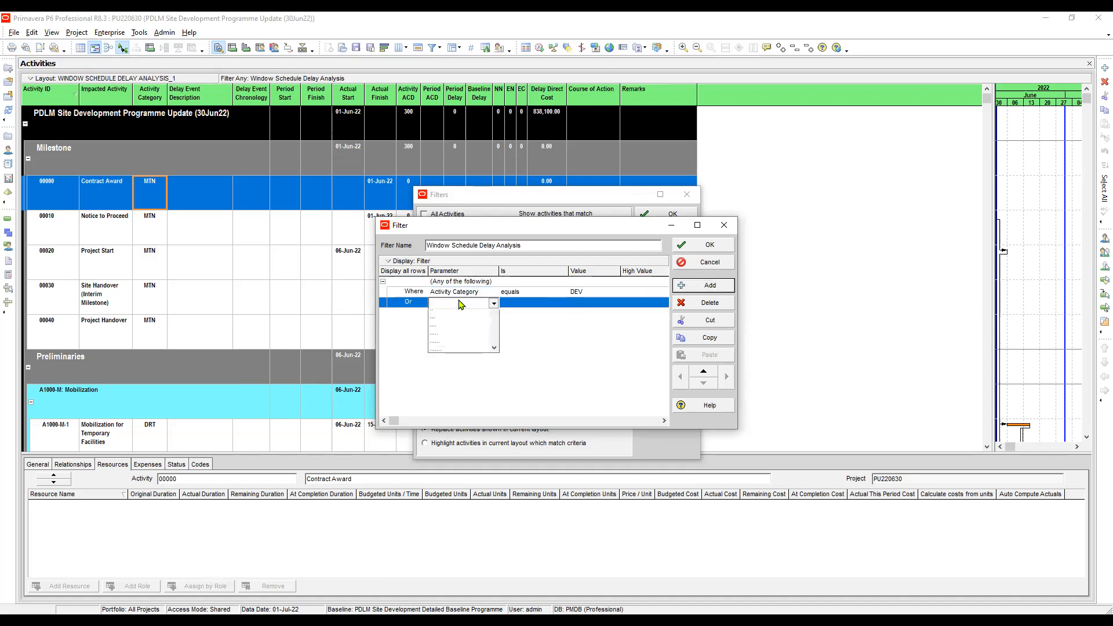
pyautogui.press('a')
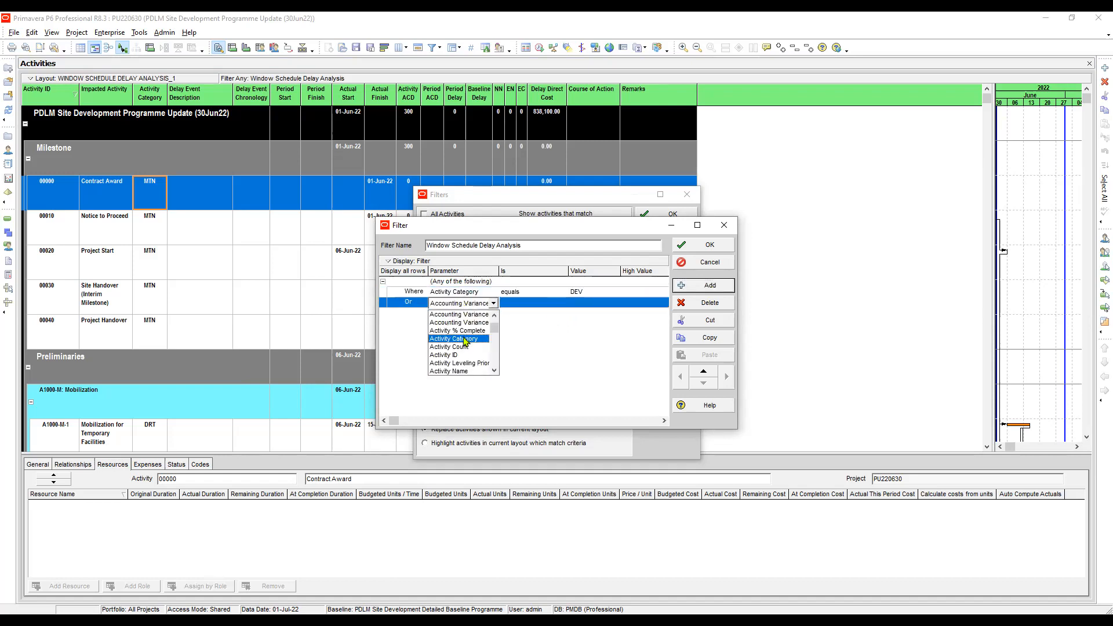
pyautogui.press('d')
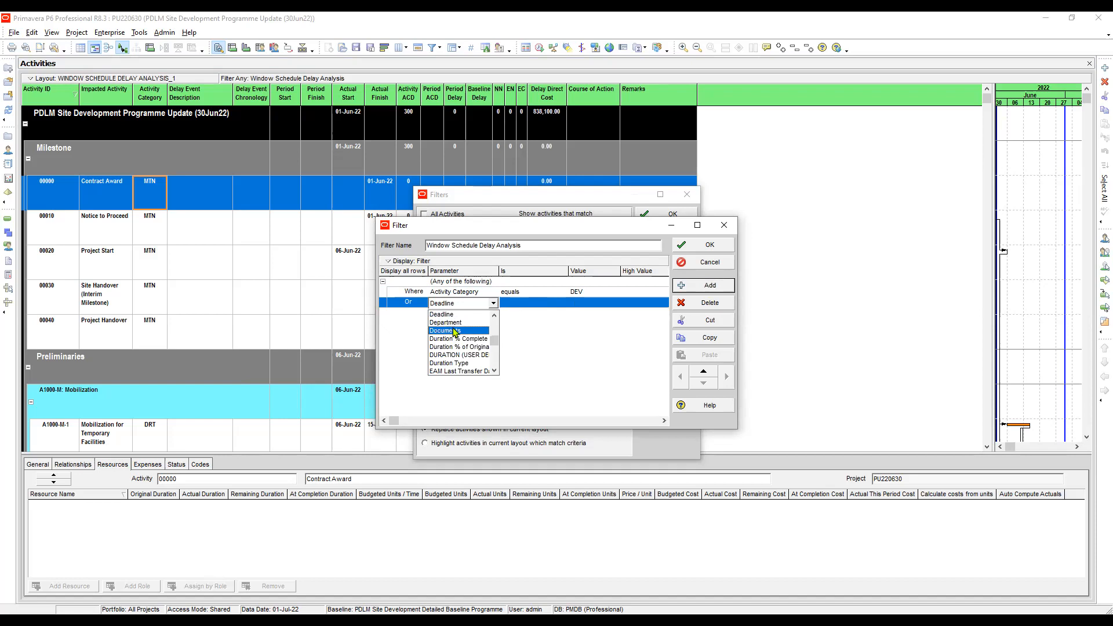
pyautogui.scroll(2, 457, 348)
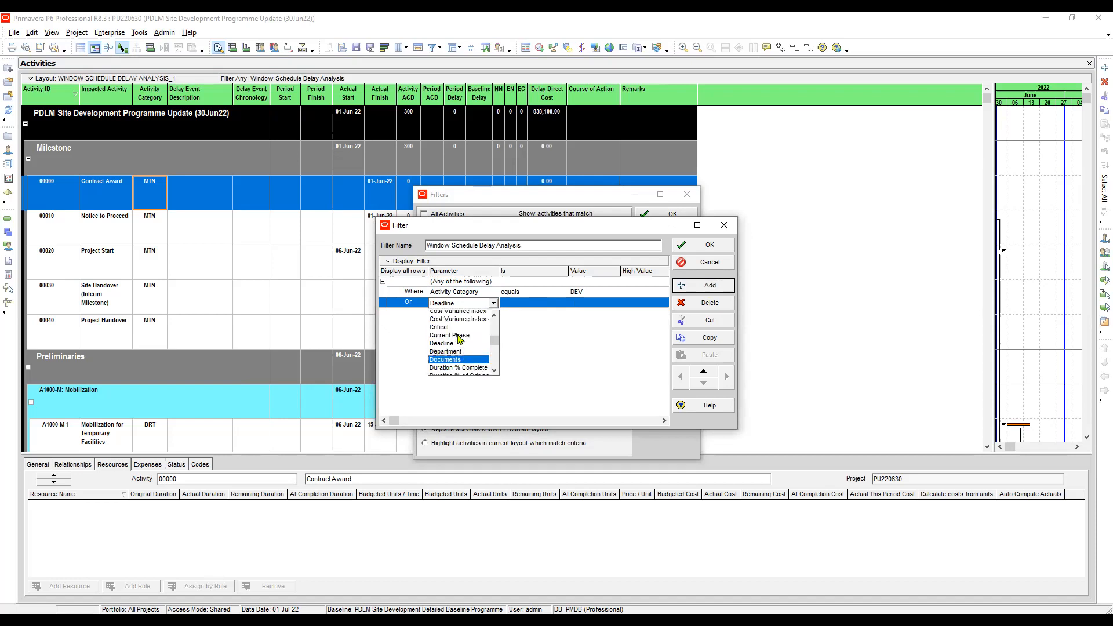
pyautogui.scroll(2, 459, 339)
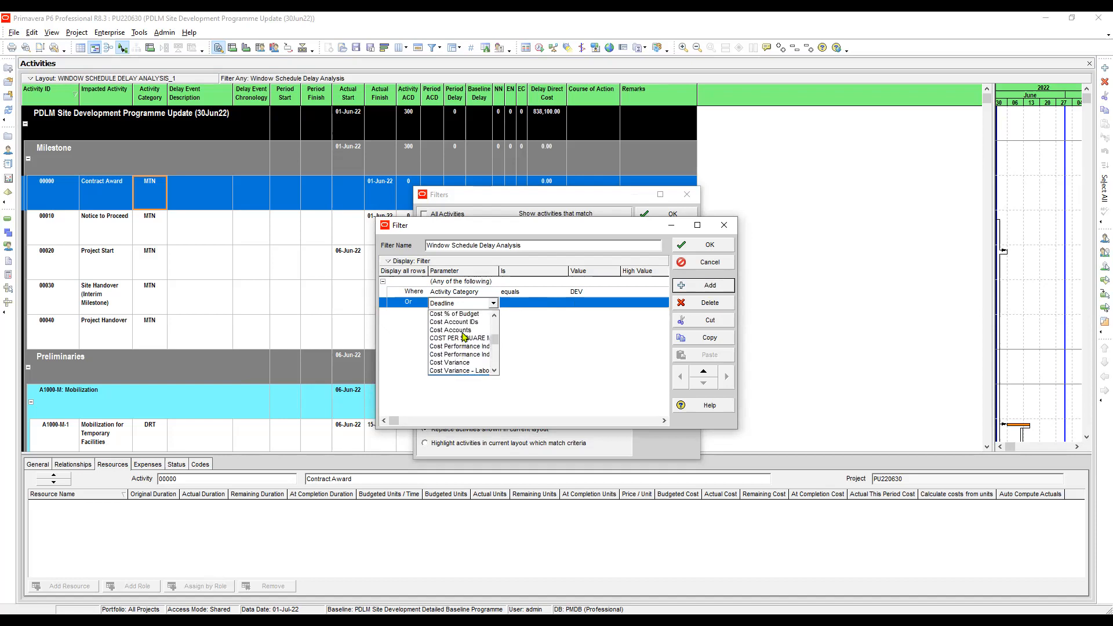
pyautogui.click(447, 304)
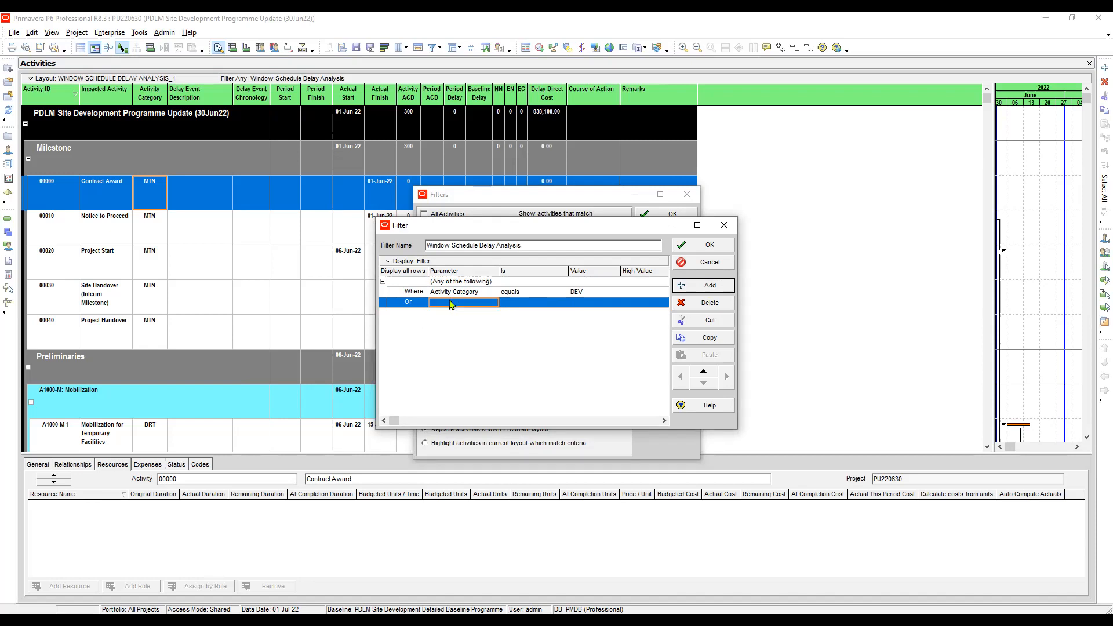
pyautogui.click(452, 304)
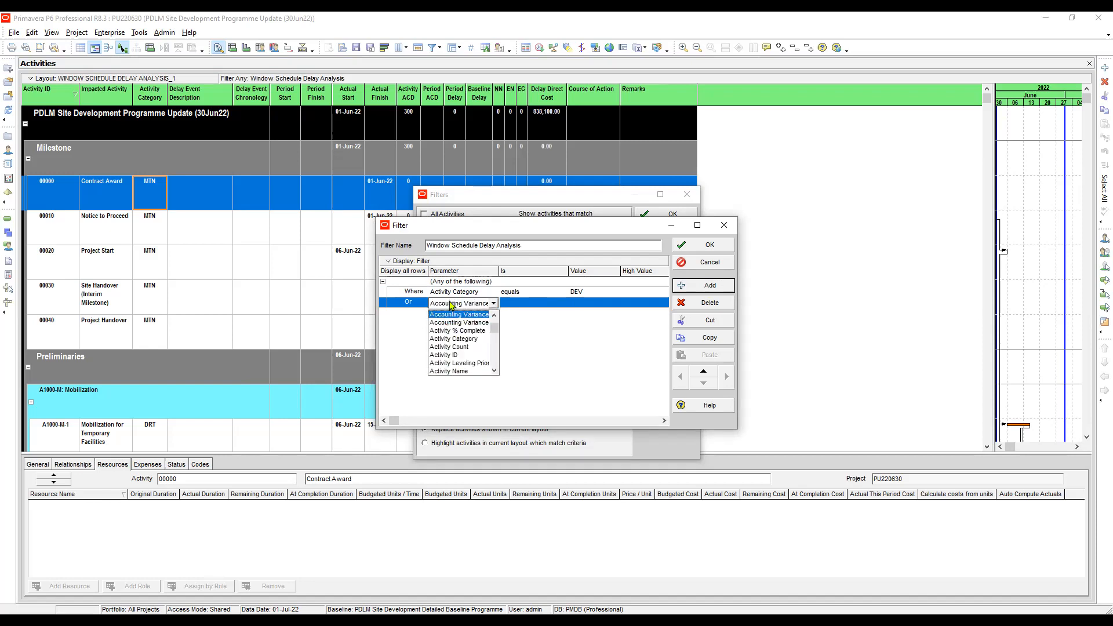
pyautogui.click(450, 338)
# Set the second Activity Category condition to equals with the value DSR.
pyautogui.click(528, 303)
pyautogui.click(526, 306)
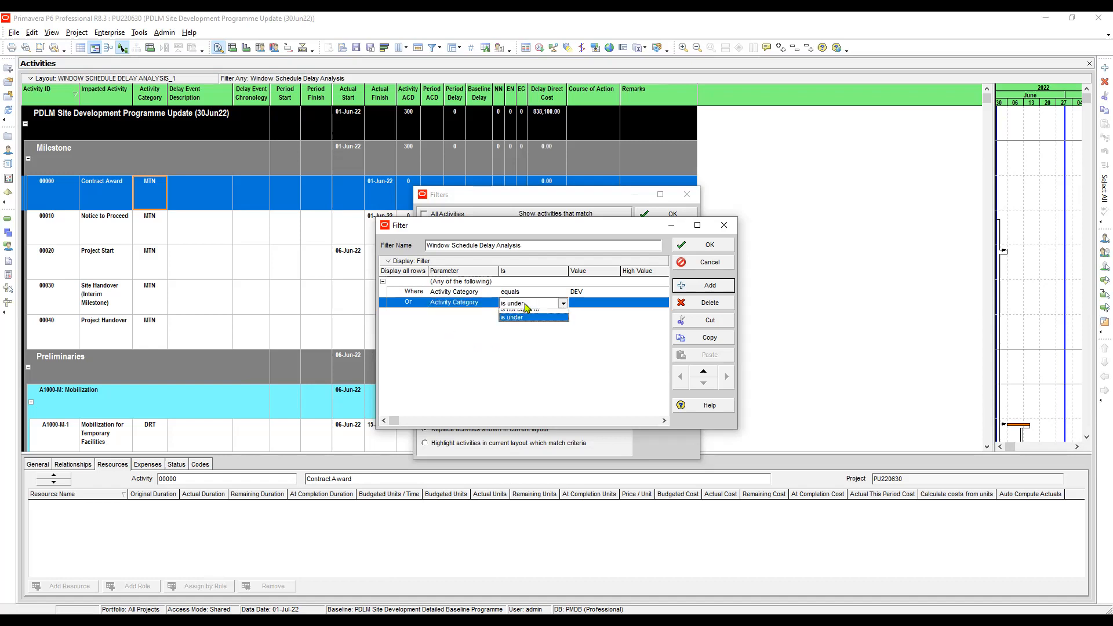
pyautogui.click(517, 313)
pyautogui.click(586, 306)
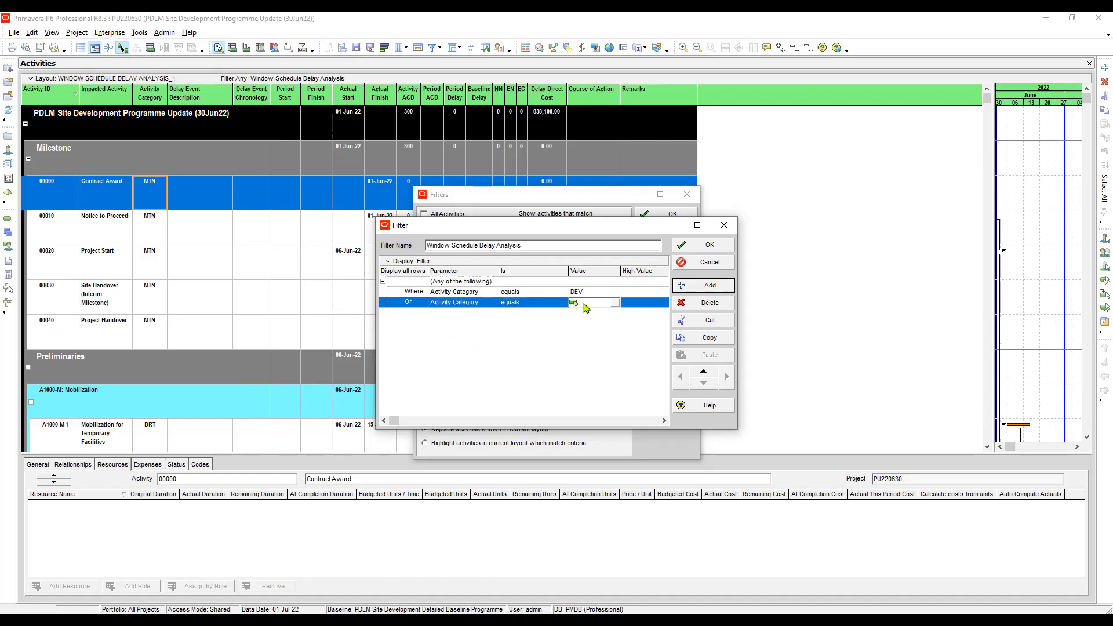
pyautogui.doubleClick(587, 305)
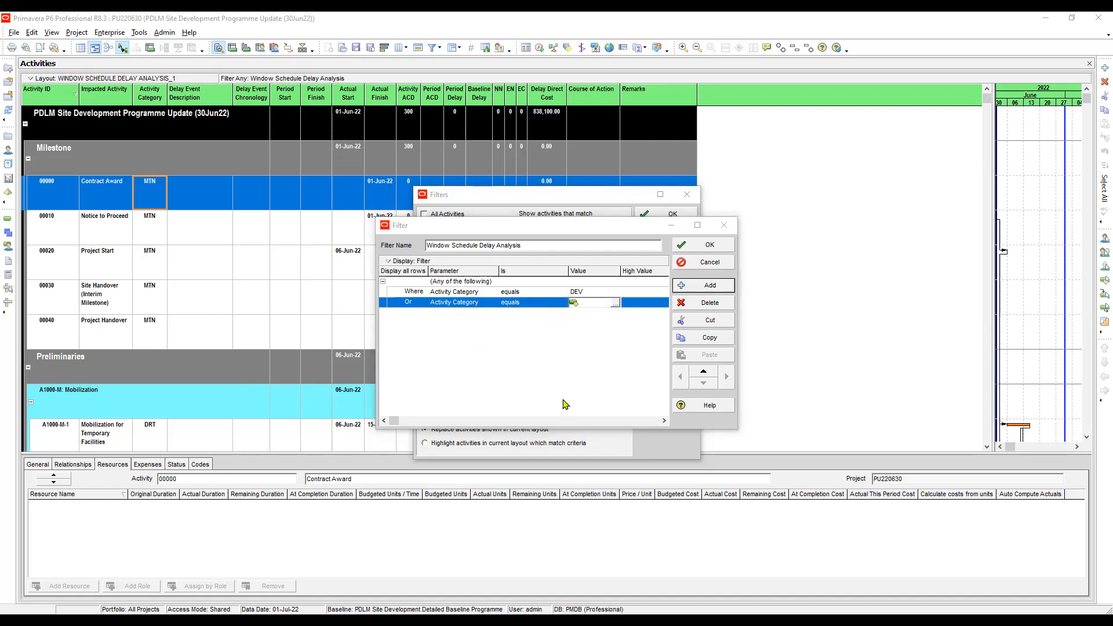
pyautogui.doubleClick(542, 370)
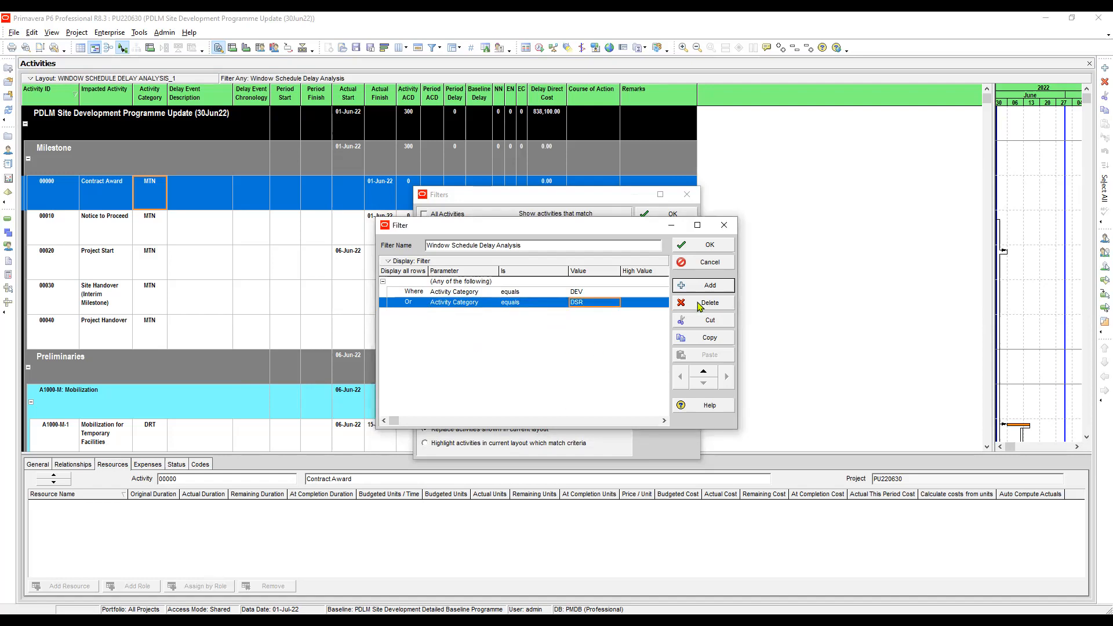
# Apply the modified Window Schedule Delay Analysis filter to the activities and save the layout.
pyautogui.click(704, 244)
pyautogui.click(673, 255)
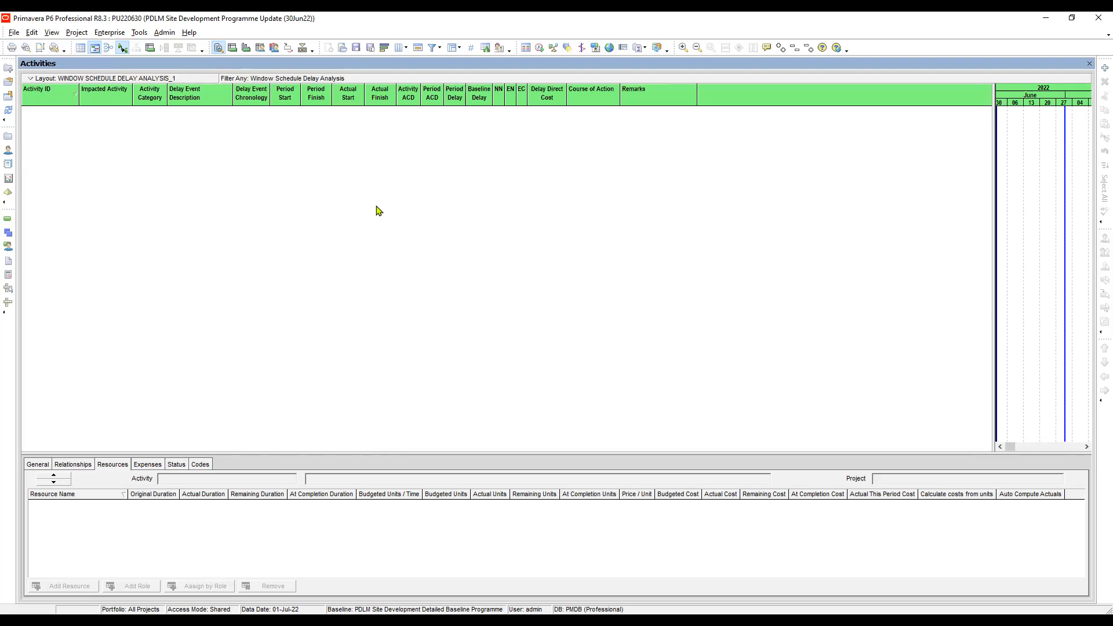
pyautogui.click(356, 50)
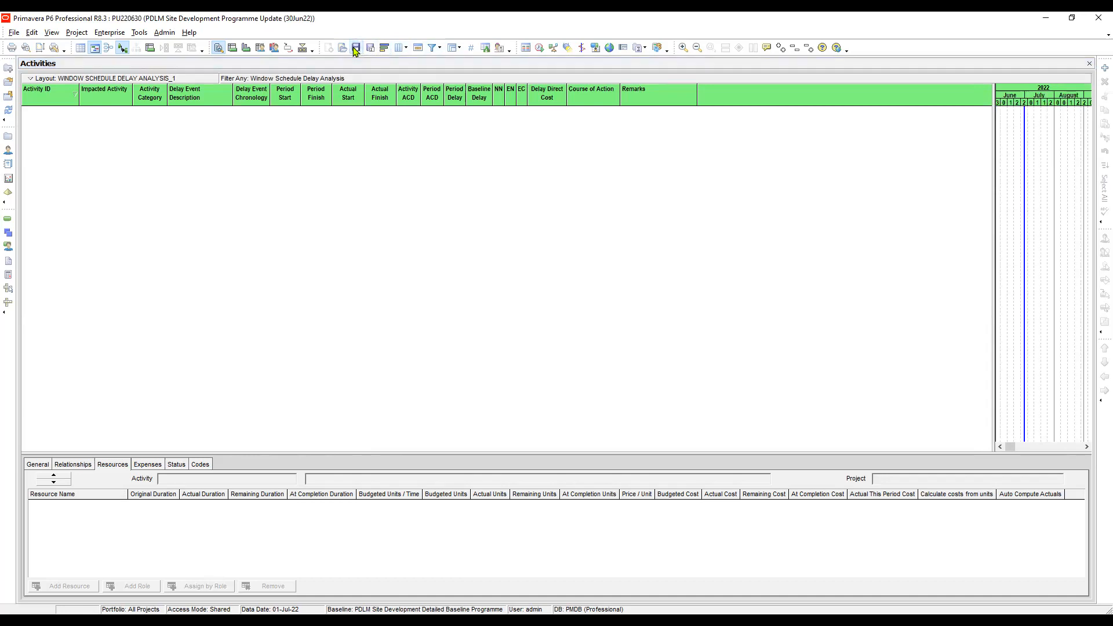
# Deselect the Window Schedule Delay Analysis filter and apply the All Activities filter instead.
pyautogui.click(434, 47)
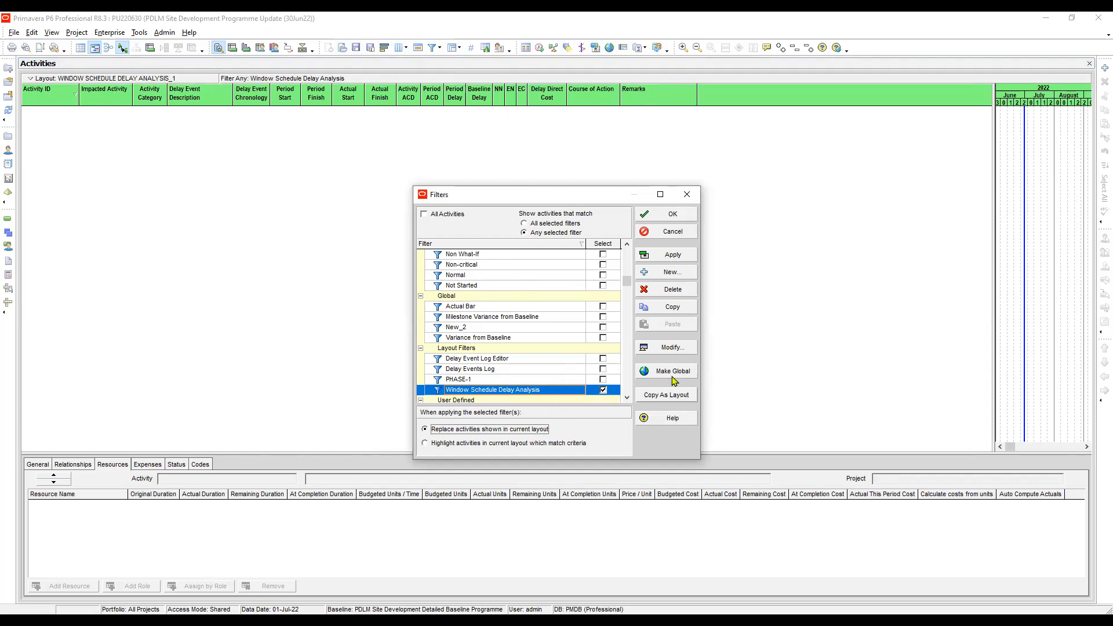
pyautogui.click(603, 390)
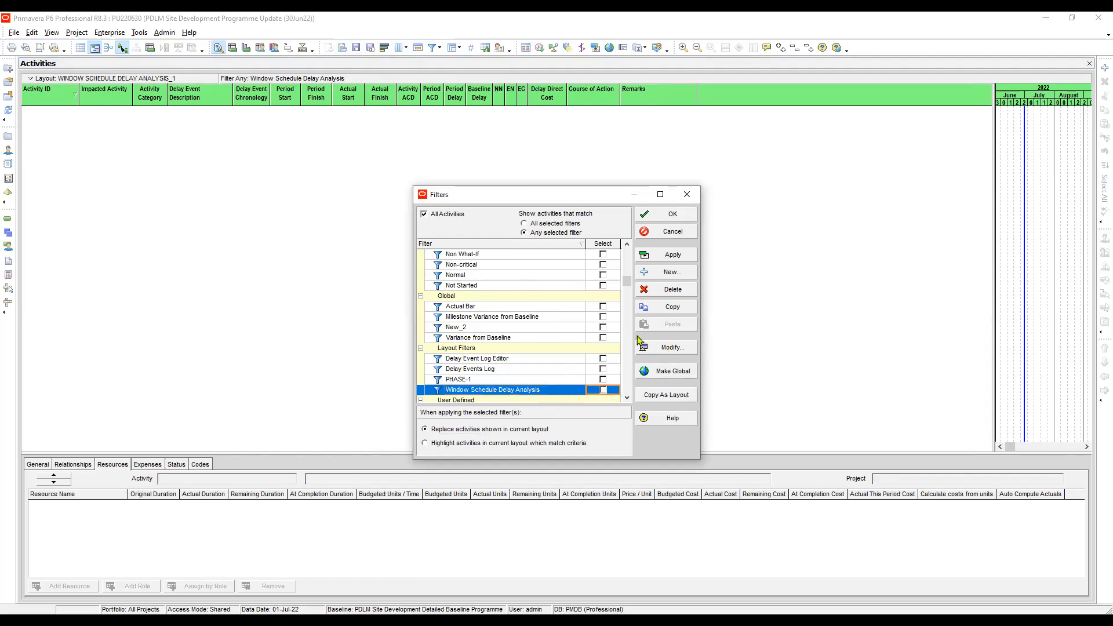
pyautogui.click(671, 255)
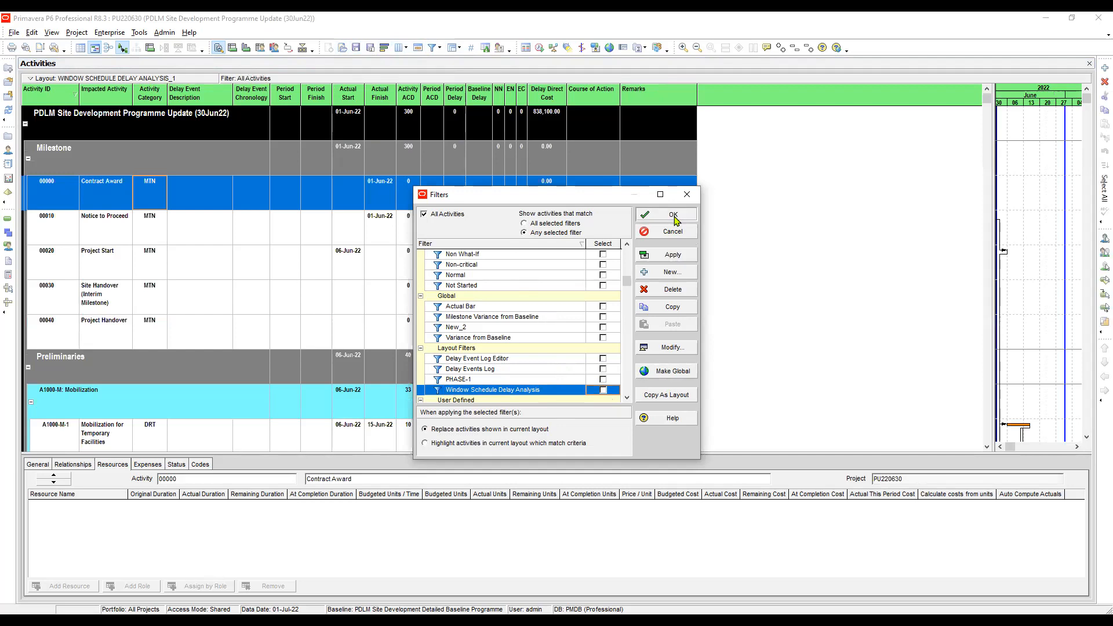
pyautogui.click(673, 215)
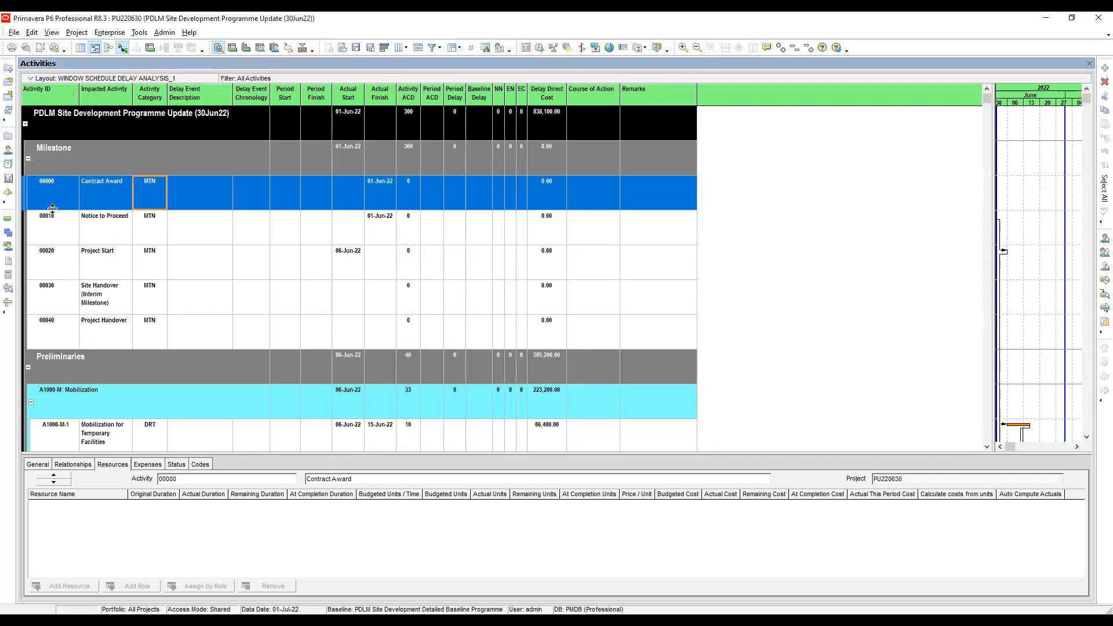
# Examine the Activity Category codes available for the Contract Award milestone.
pyautogui.click(152, 190)
pyautogui.click(158, 189)
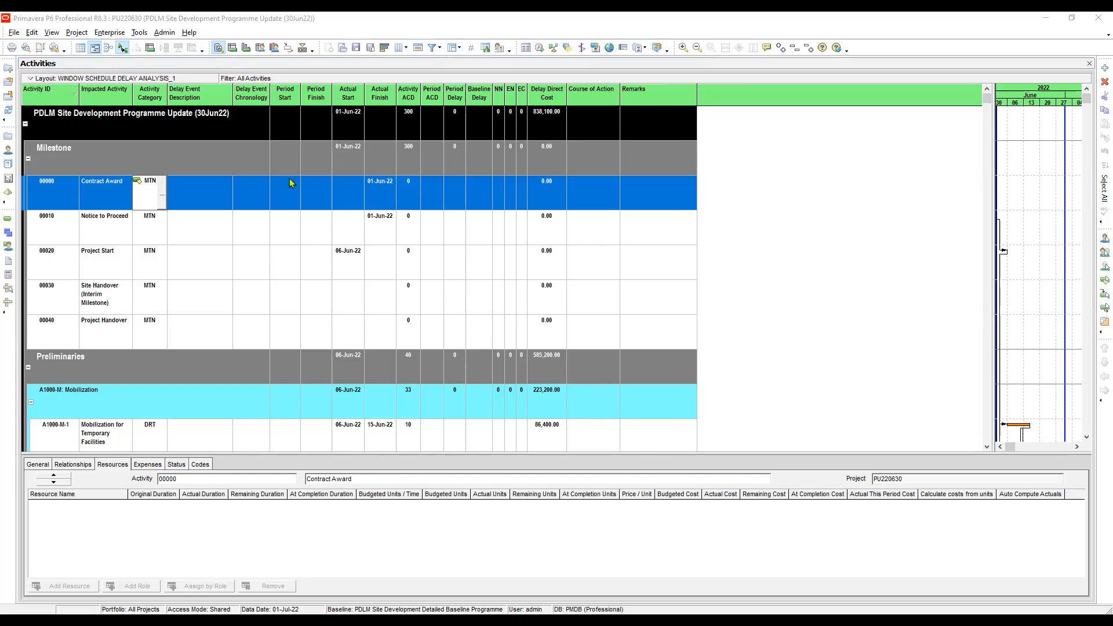
pyautogui.click(211, 133)
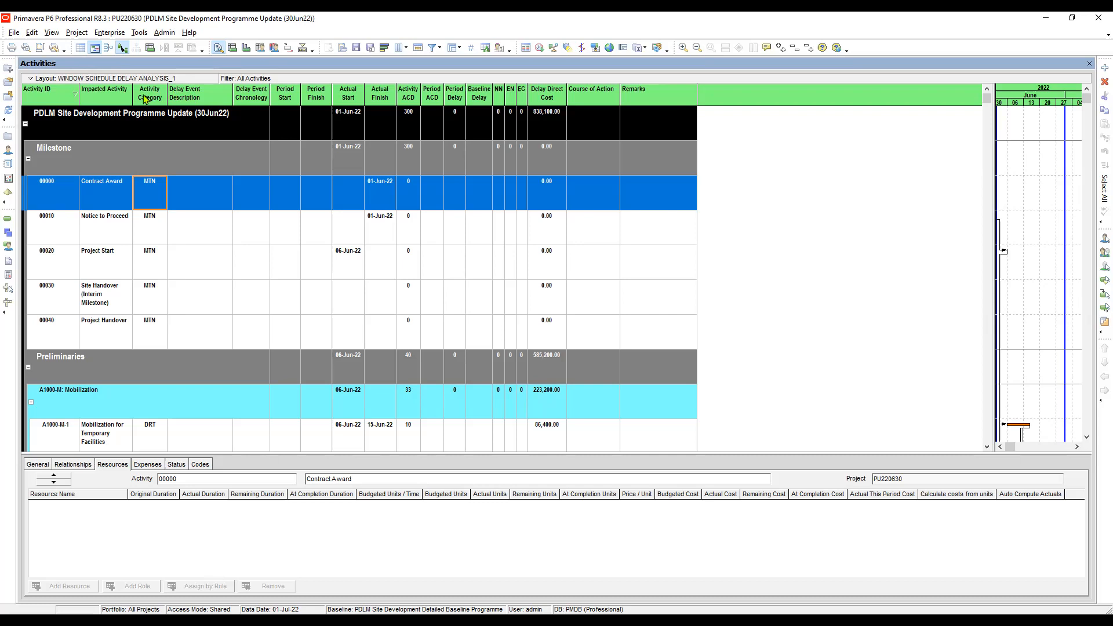
# Clear the custom title of the Delay Event Description column, apply the change and widen the column to about 149.
pyautogui.click(404, 48)
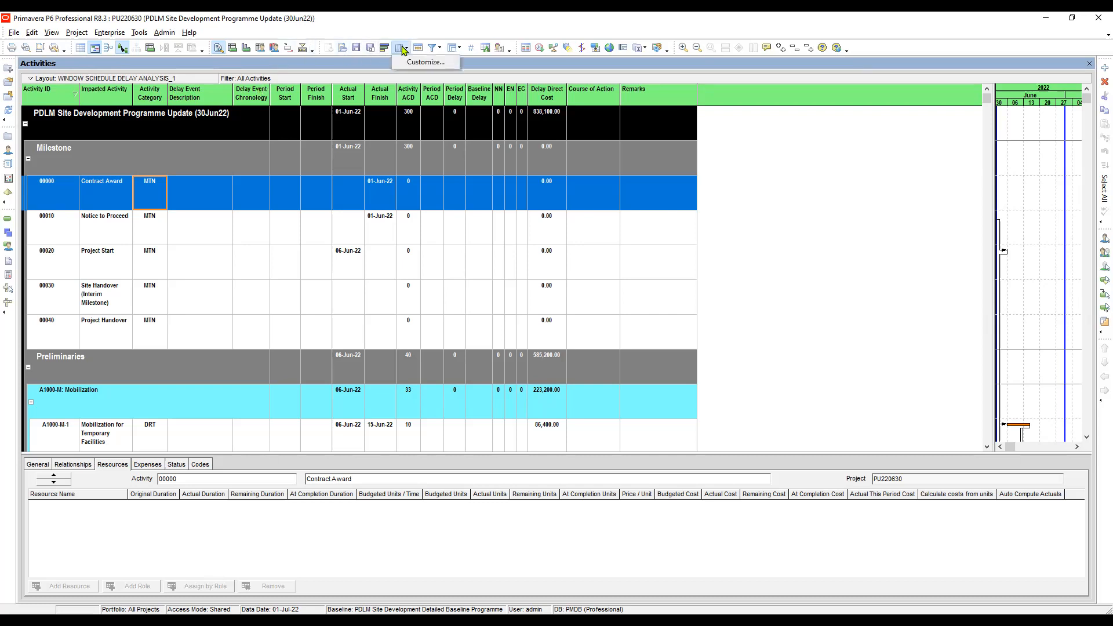
pyautogui.click(407, 63)
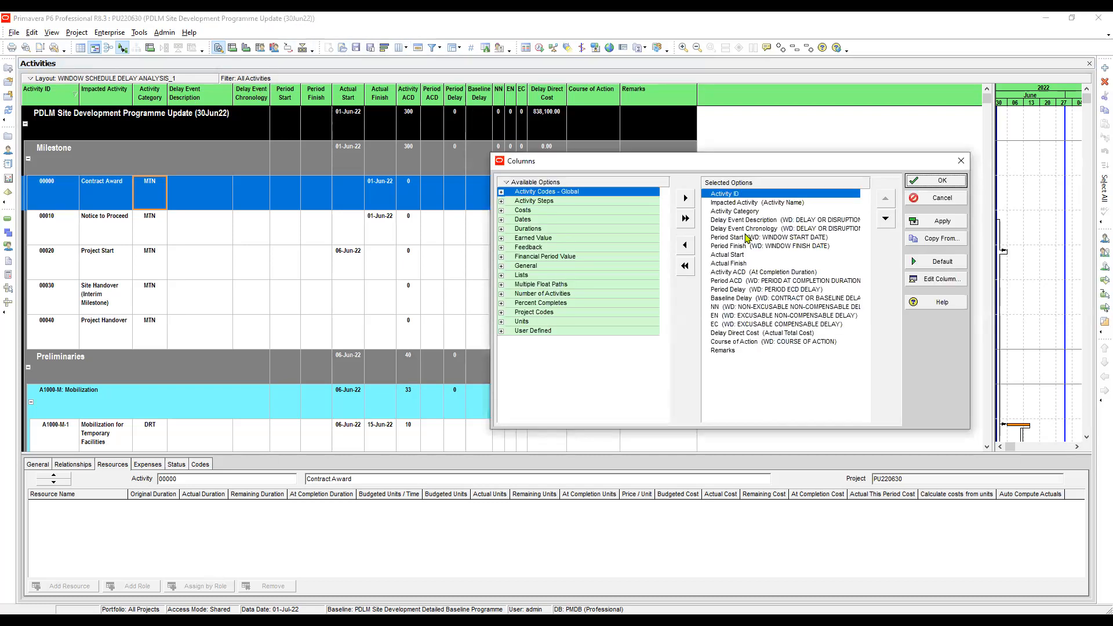
pyautogui.click(757, 221)
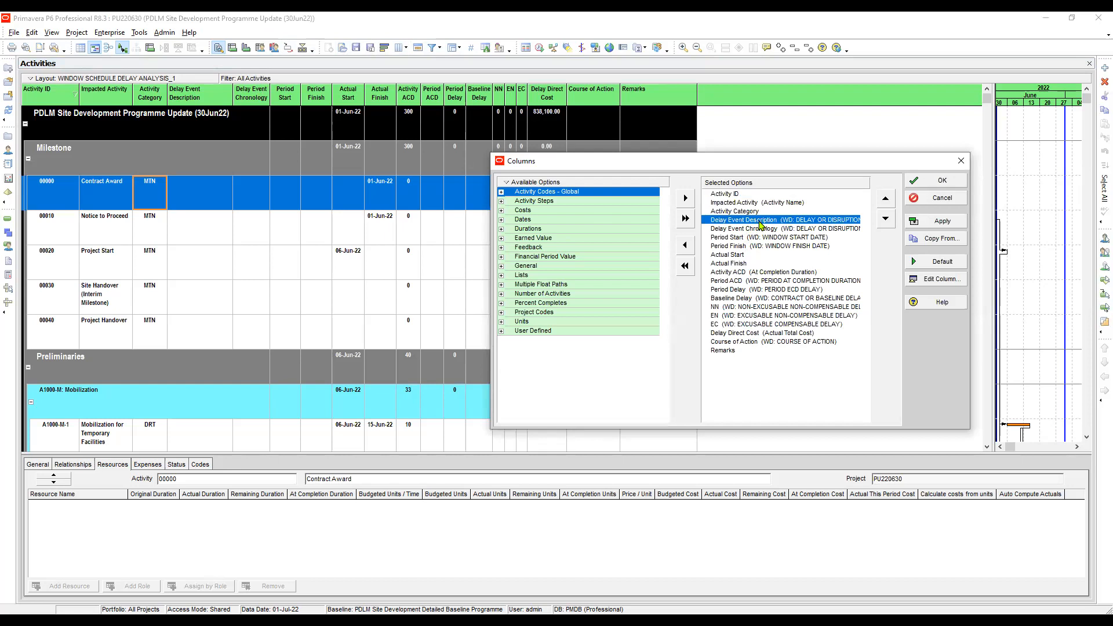
pyautogui.click(941, 280)
pyautogui.click(542, 366)
pyautogui.moveTo(571, 309); pyautogui.dragTo(389, 304)
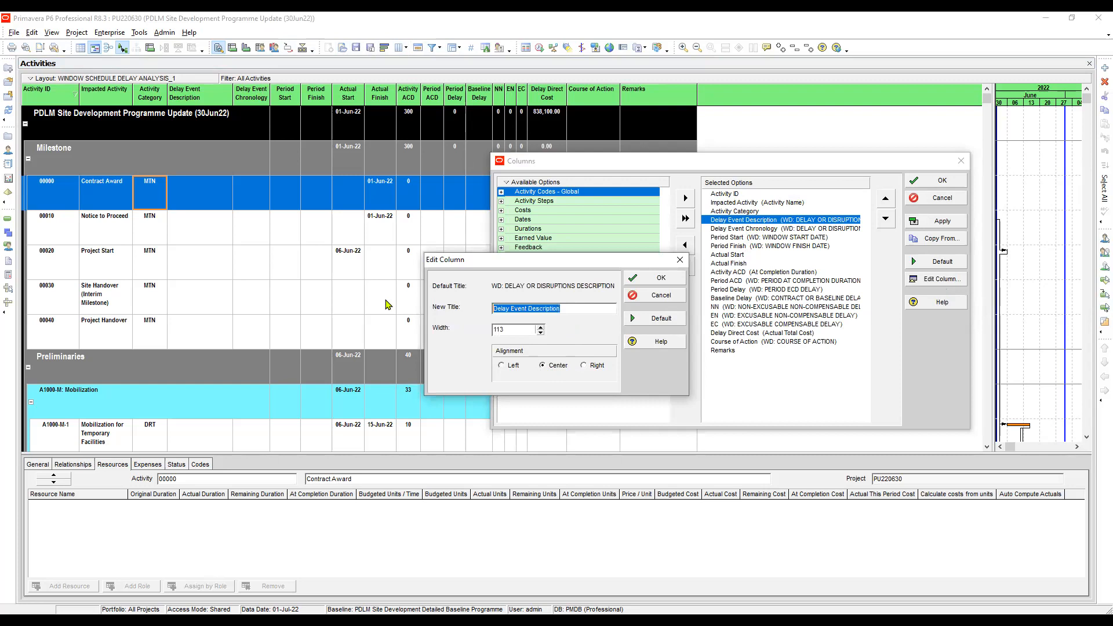
pyautogui.press('Delete')
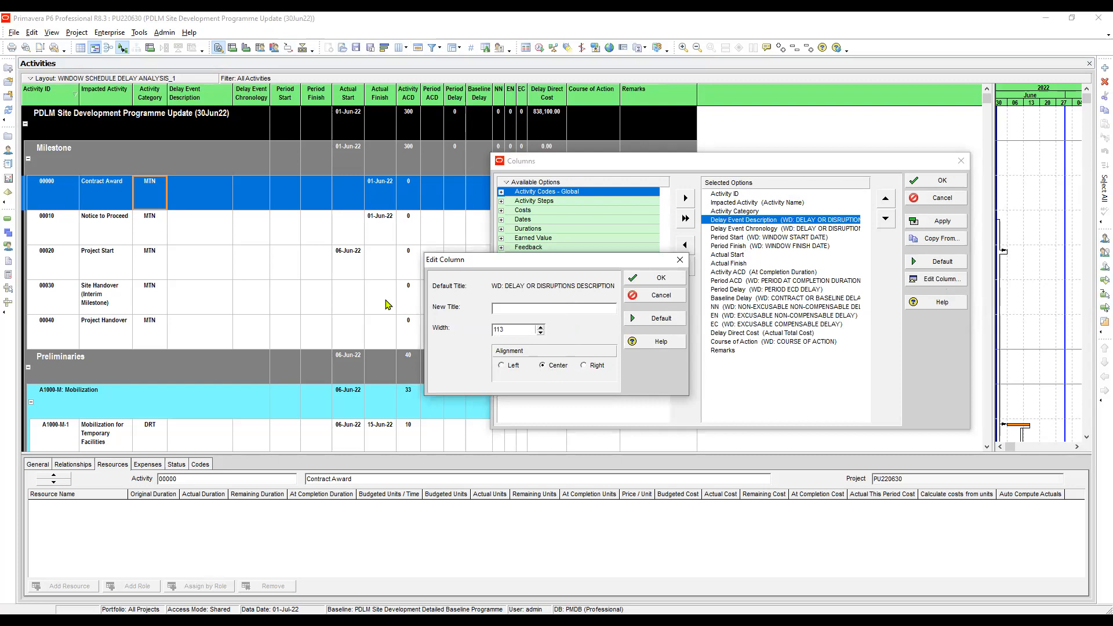
pyautogui.click(644, 279)
pyautogui.click(942, 221)
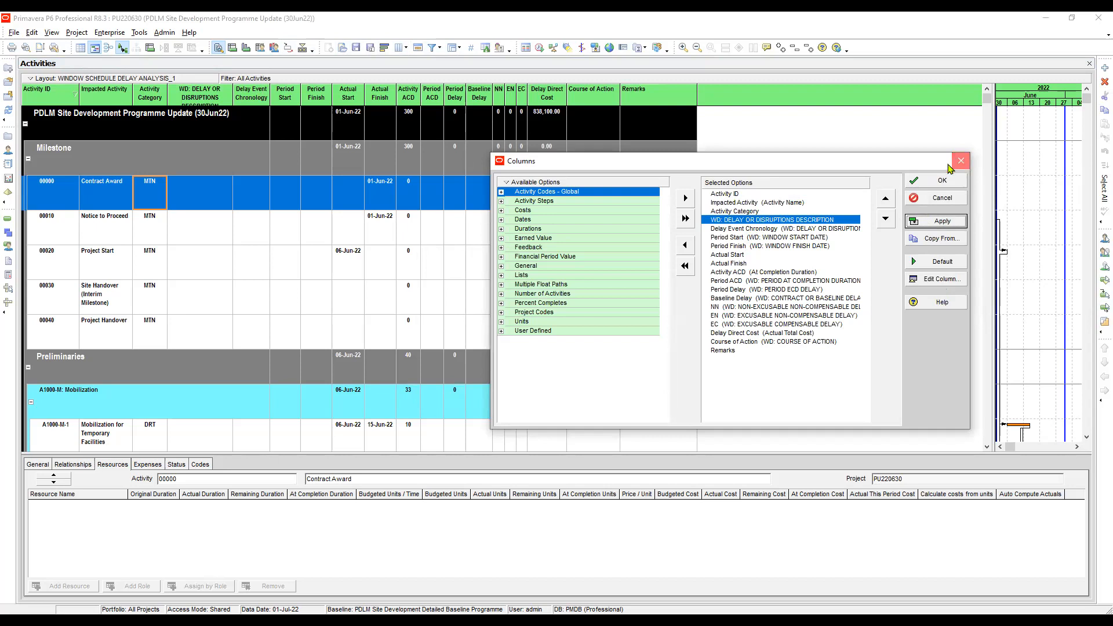
pyautogui.click(954, 163)
pyautogui.moveTo(232, 91); pyautogui.dragTo(254, 104)
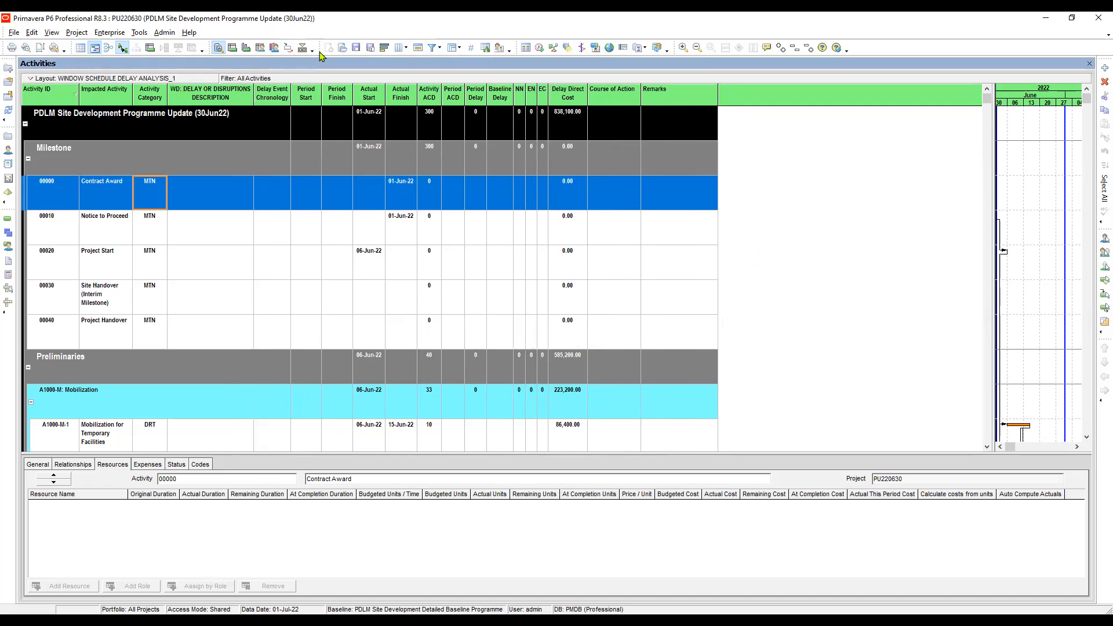
# Retitle the WD: DELAY OR DISRUPTIONS DESCRIPTION column as DELAY OR DISRUPTIONS DESCRIPTION, apply it and narrow the column to about 127.
pyautogui.click(401, 49)
pyautogui.click(744, 221)
pyautogui.click(936, 279)
pyautogui.moveTo(507, 308); pyautogui.dragTo(415, 303)
pyautogui.press('BackSpace')
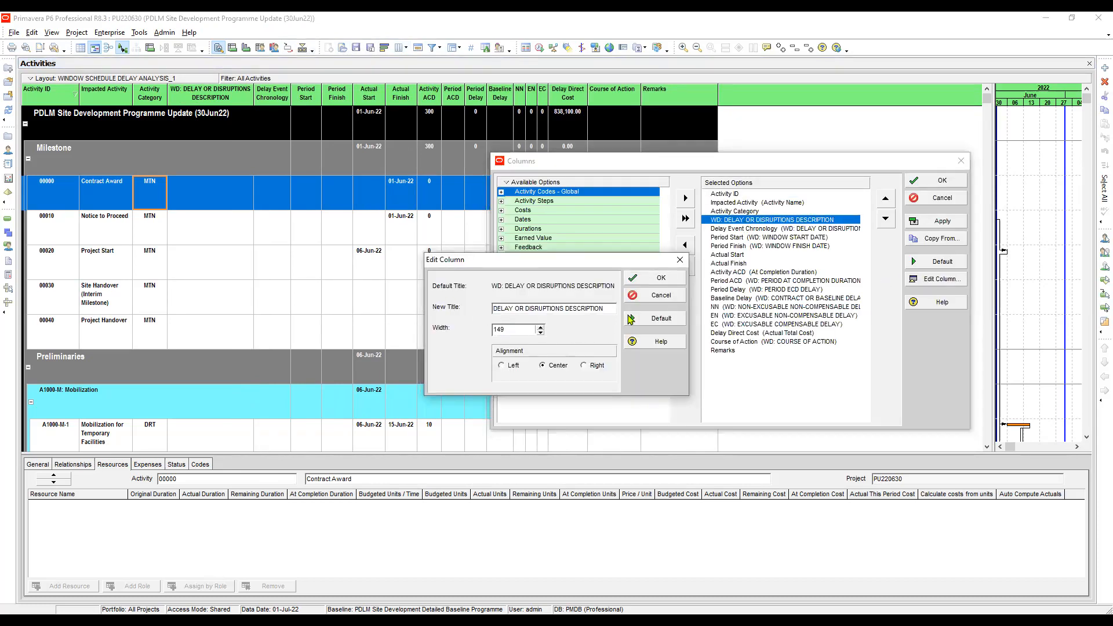
pyautogui.click(657, 277)
pyautogui.click(942, 222)
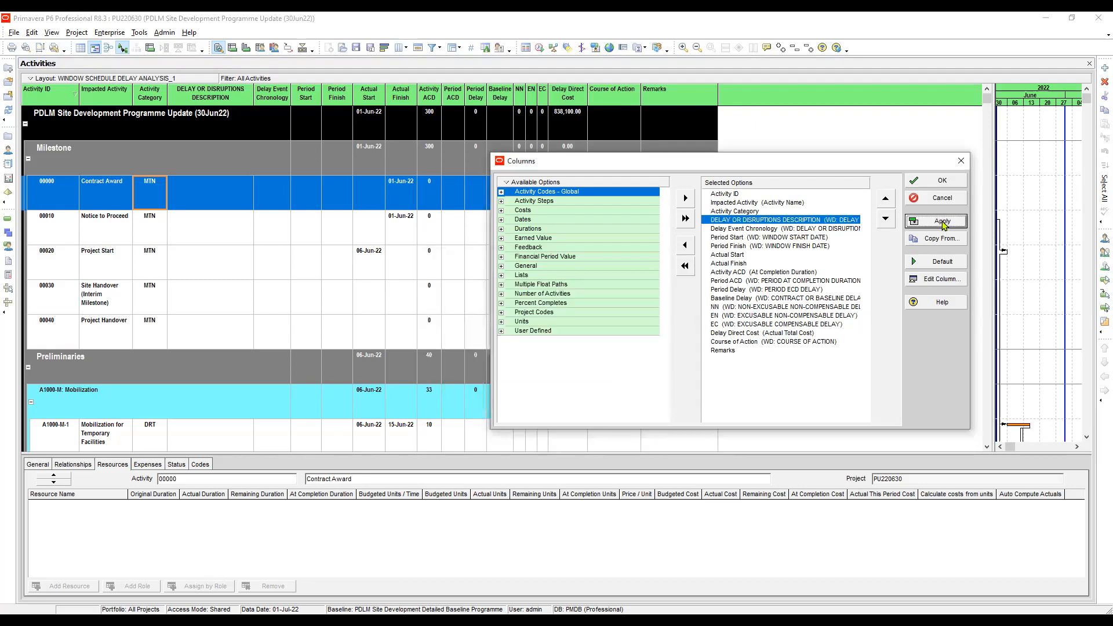
pyautogui.click(940, 180)
pyautogui.moveTo(253, 97); pyautogui.dragTo(240, 102)
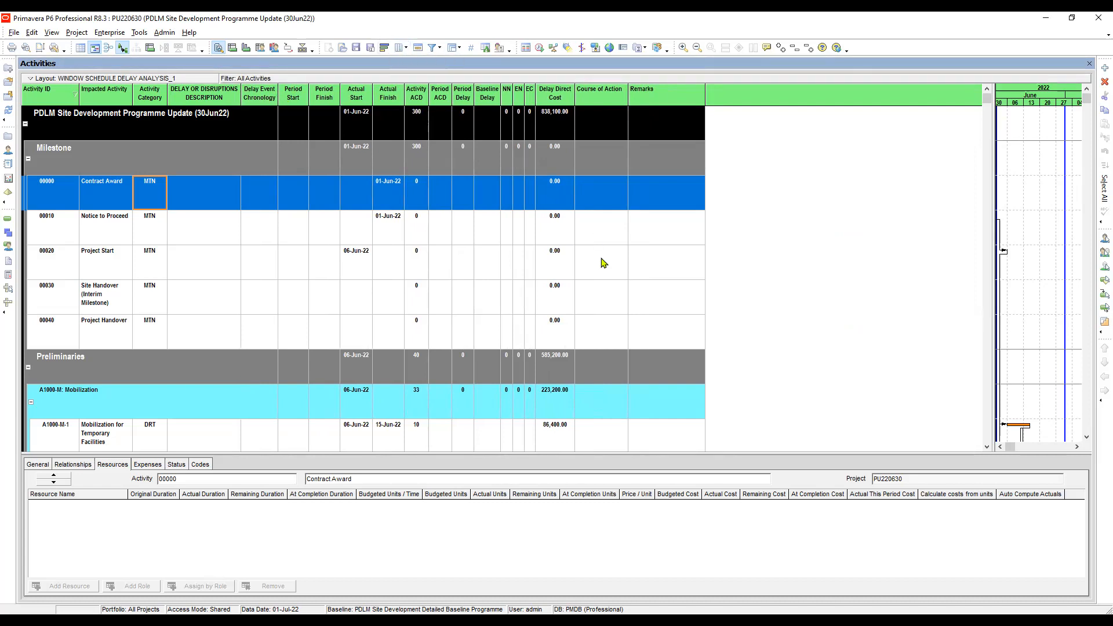
# Retitle the Delay Event Chronology column as DELAY OR DISRUPTION CHRONOLOGY and widen it to about 120.
pyautogui.click(765, 230)
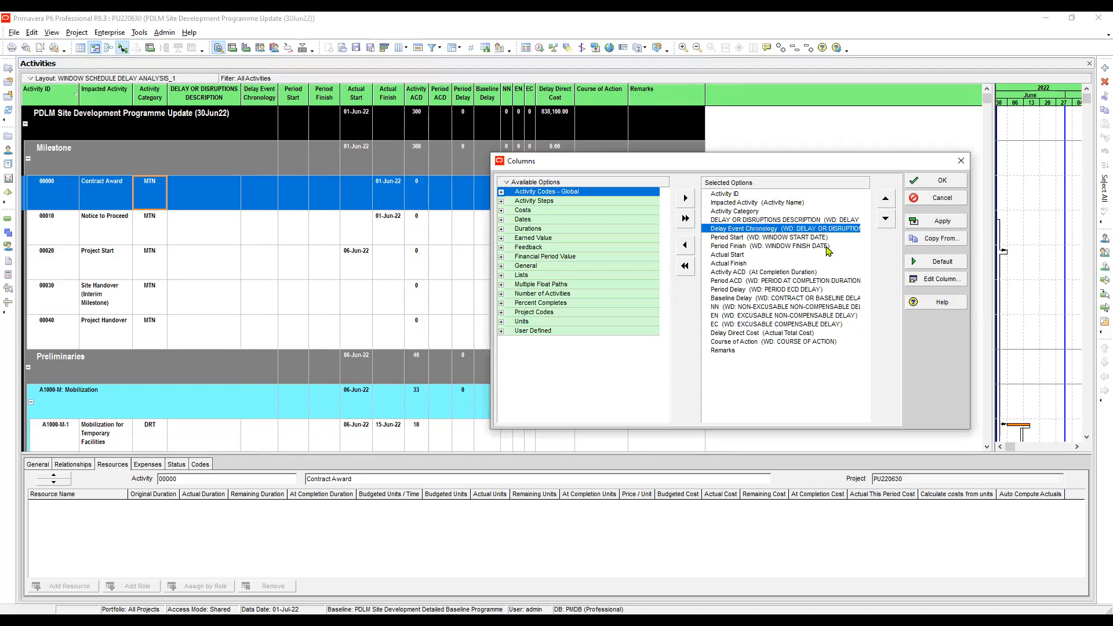
pyautogui.click(937, 280)
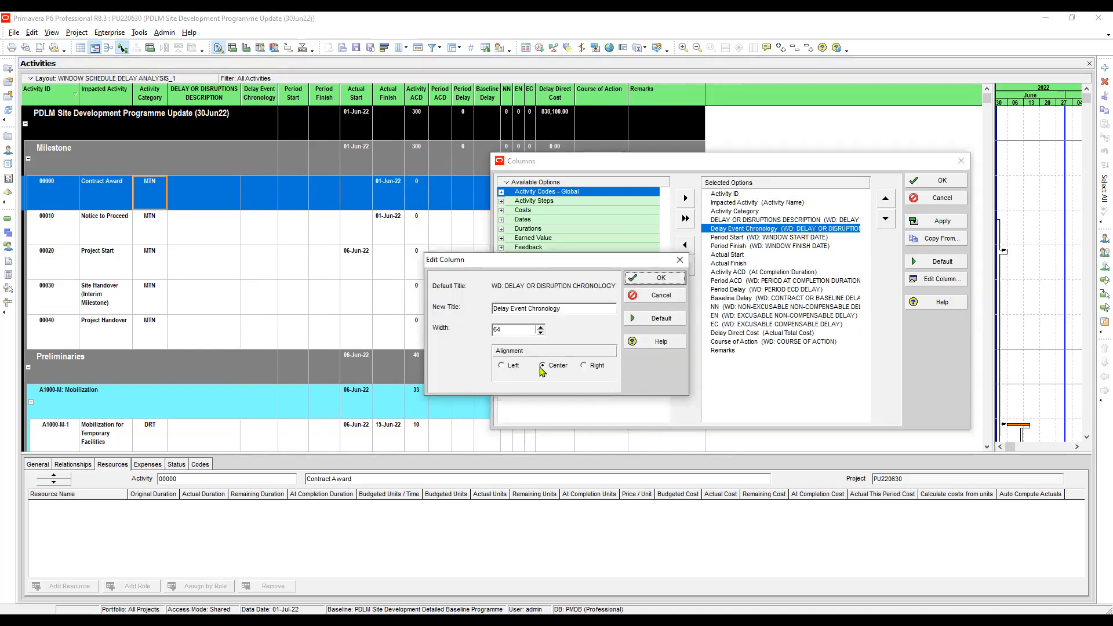
pyautogui.press('Delete')
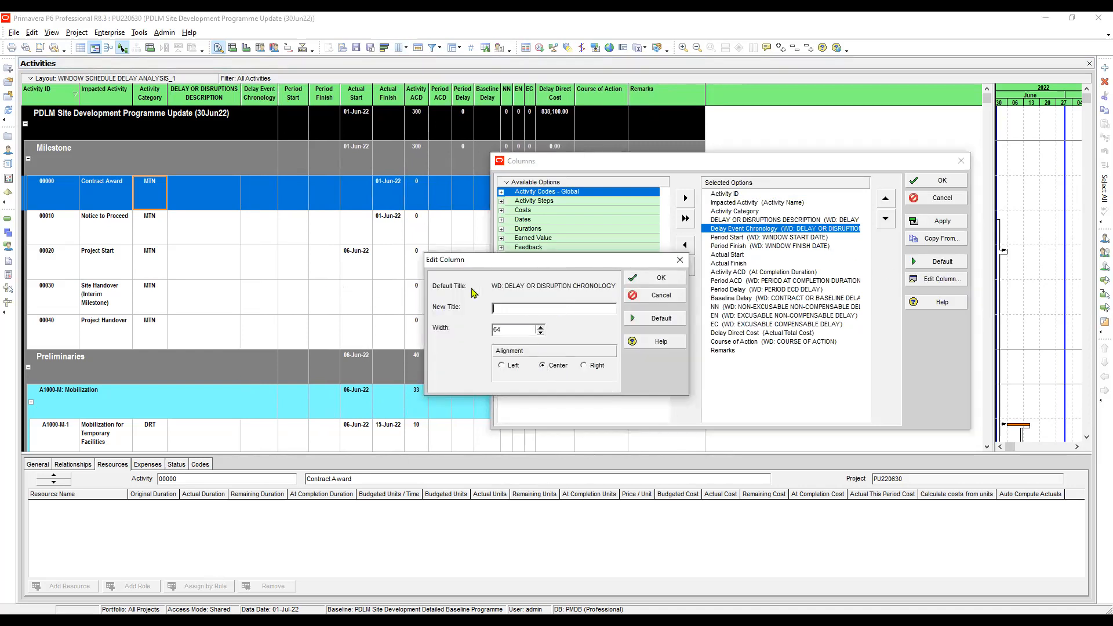
pyautogui.click(658, 278)
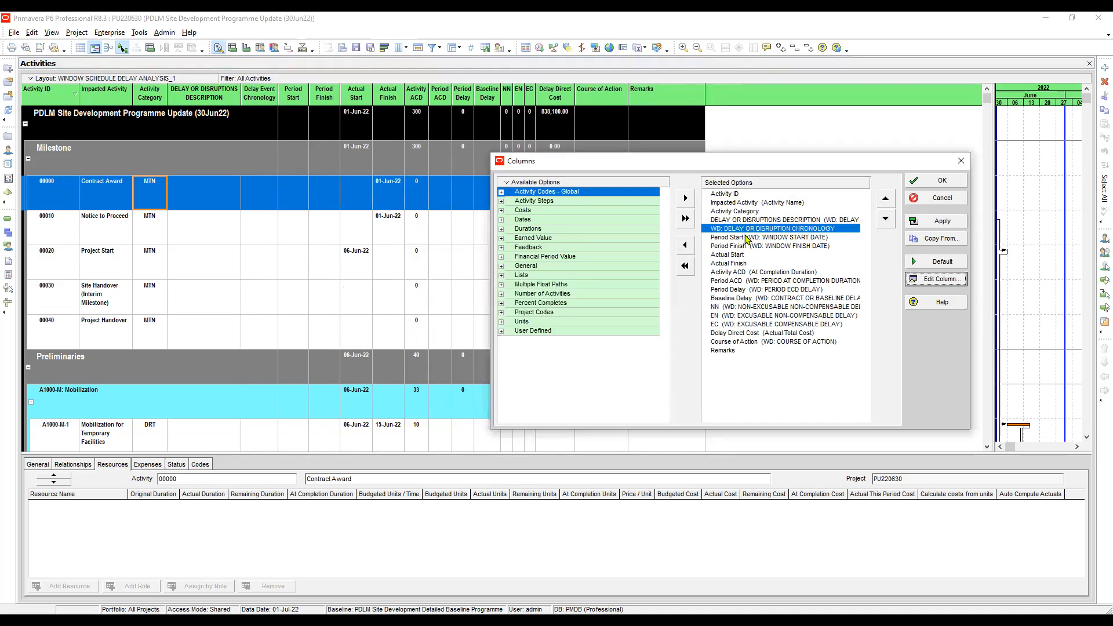
pyautogui.click(935, 279)
pyautogui.moveTo(508, 306); pyautogui.dragTo(427, 298)
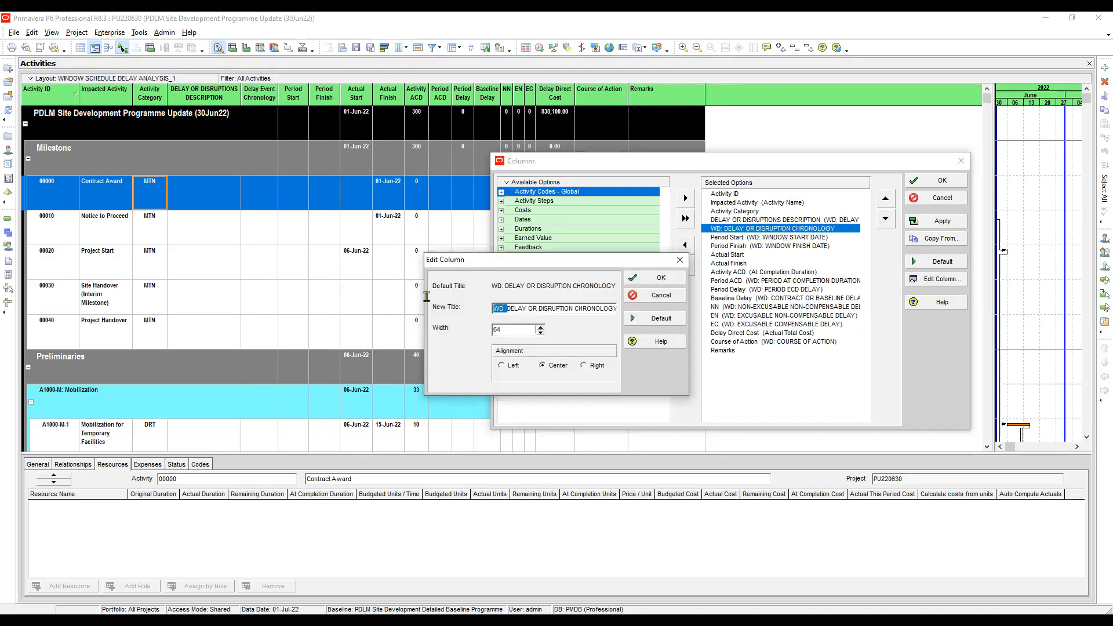
pyautogui.press('Delete')
pyautogui.click(667, 281)
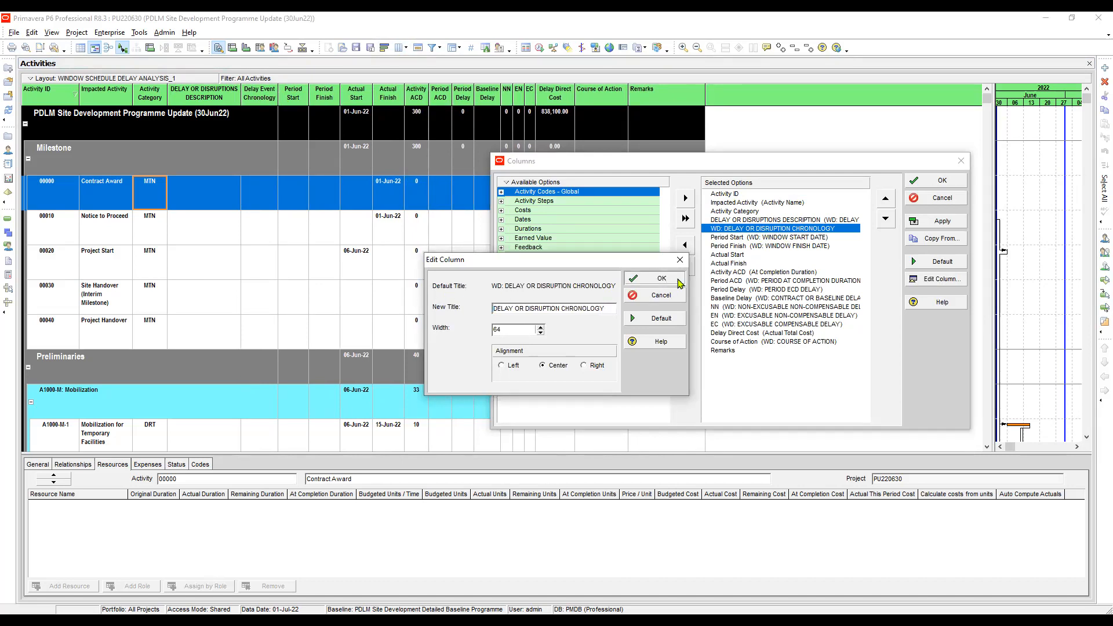
pyautogui.click(942, 181)
pyautogui.moveTo(278, 99); pyautogui.dragTo(310, 100)
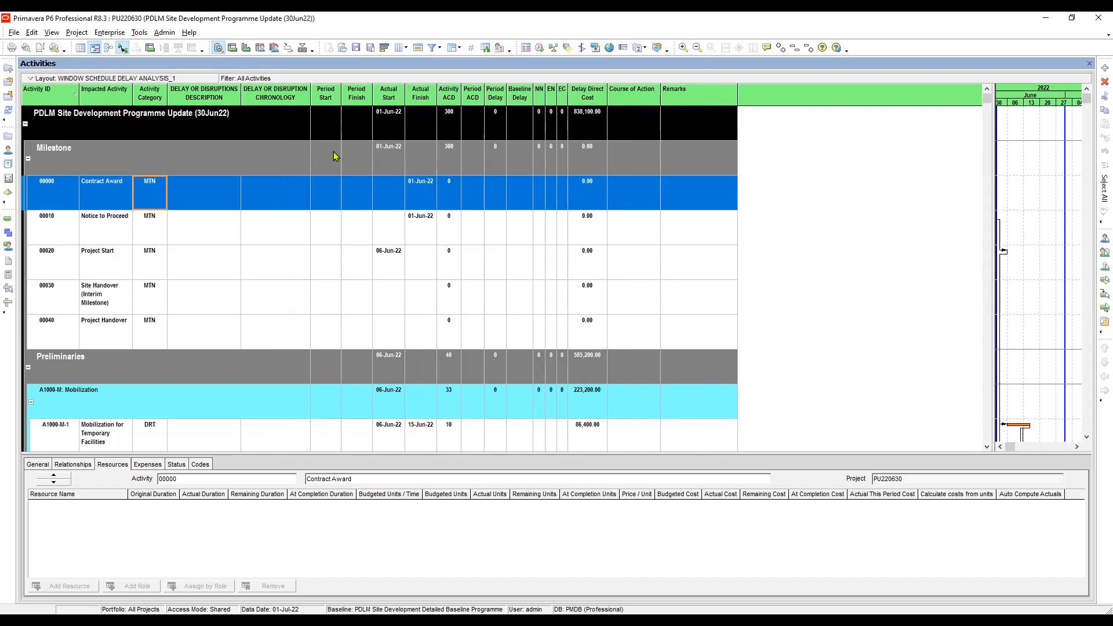
# Add the global activity code Causes of Delay or Disruption as a column after DELAY OR DISRUPTION CHRONOLOGY and apply it, keeping its default title.
pyautogui.click(401, 48)
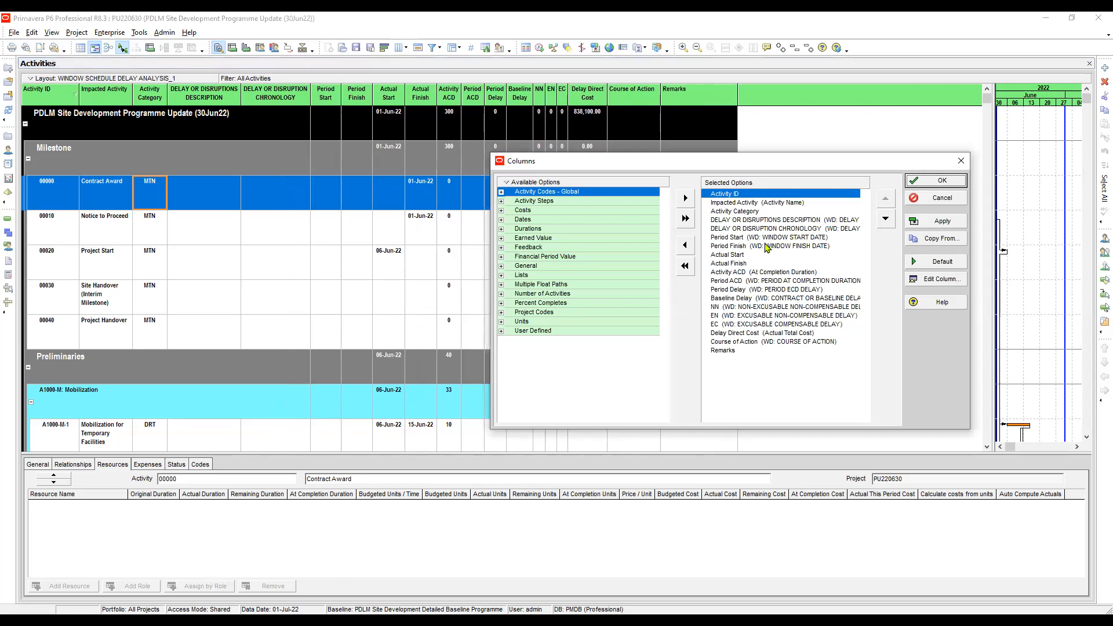
pyautogui.click(766, 237)
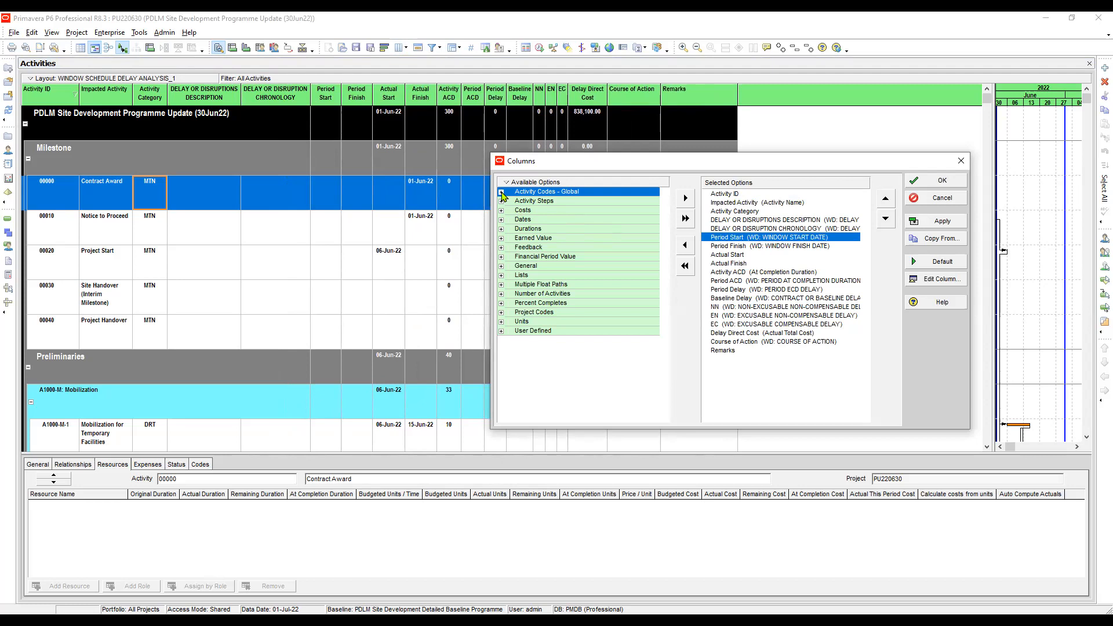
pyautogui.click(502, 192)
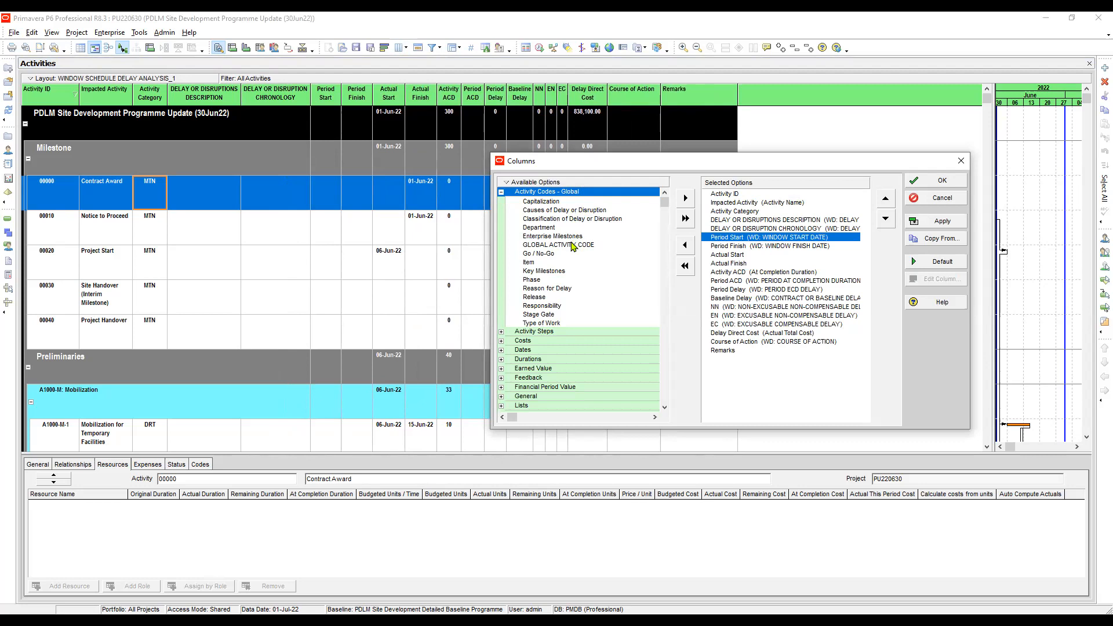
pyautogui.click(562, 216)
pyautogui.click(562, 211)
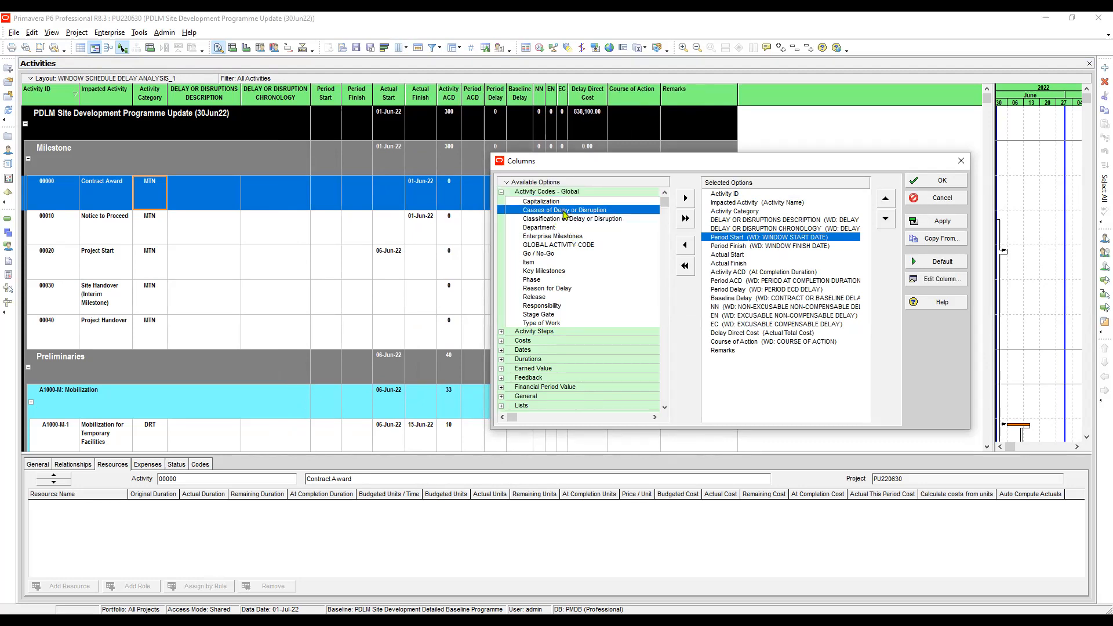
pyautogui.click(737, 231)
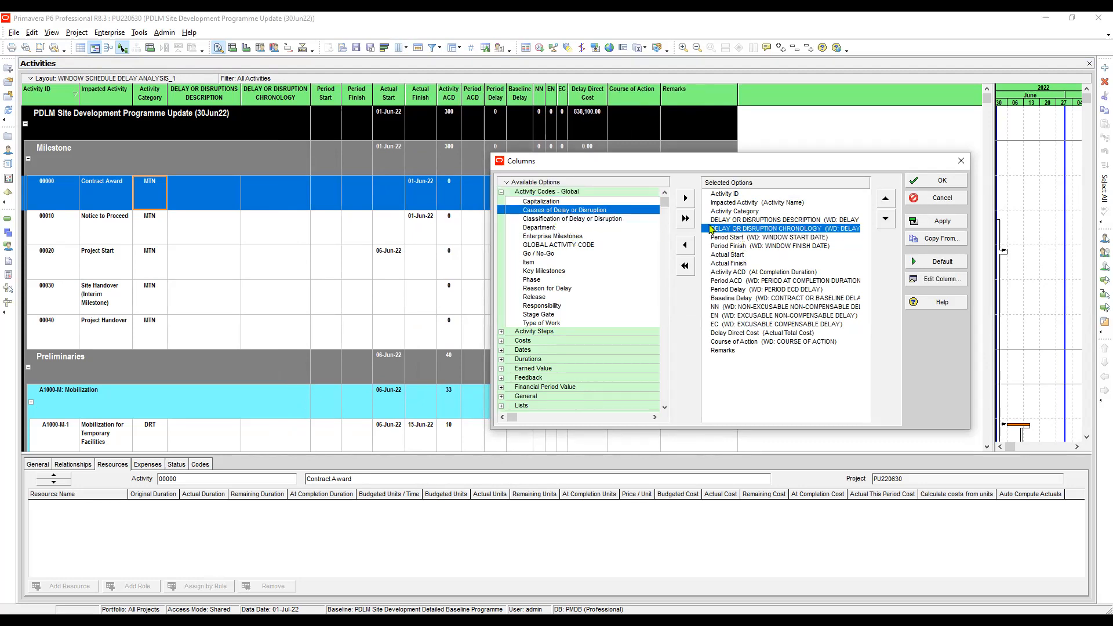
pyautogui.click(685, 198)
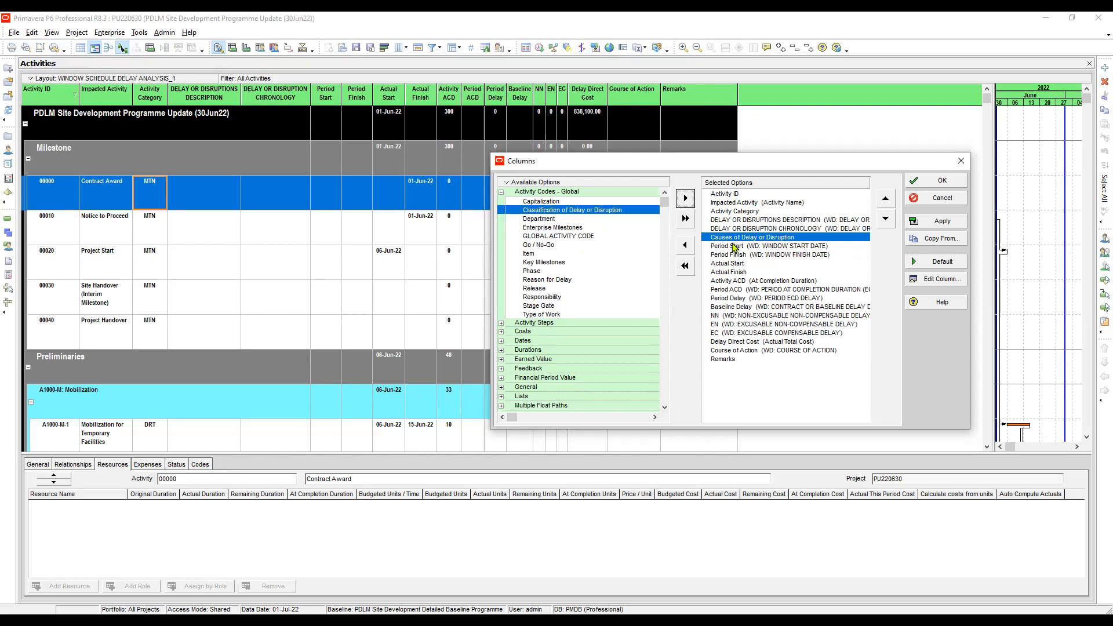
pyautogui.click(733, 249)
pyautogui.click(758, 237)
pyautogui.click(948, 223)
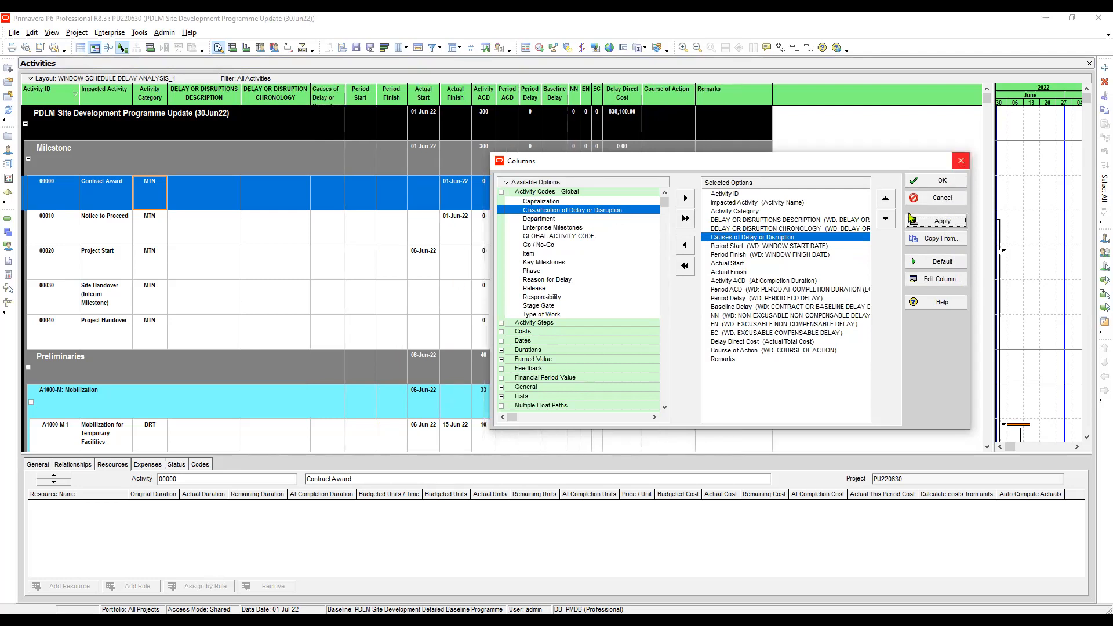
pyautogui.click(942, 280)
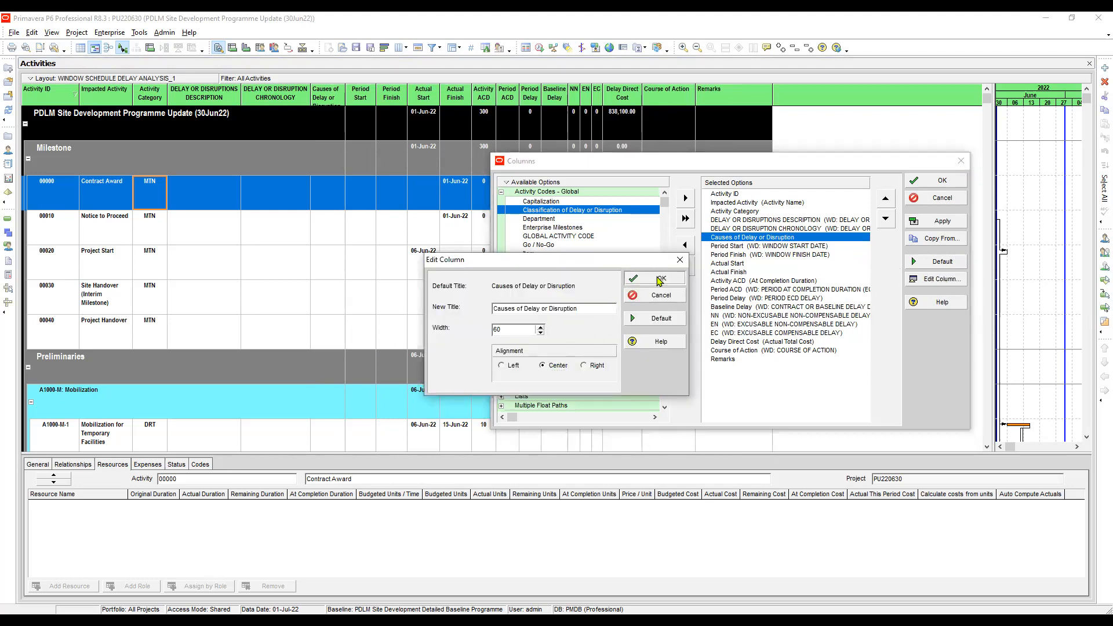
pyautogui.click(659, 279)
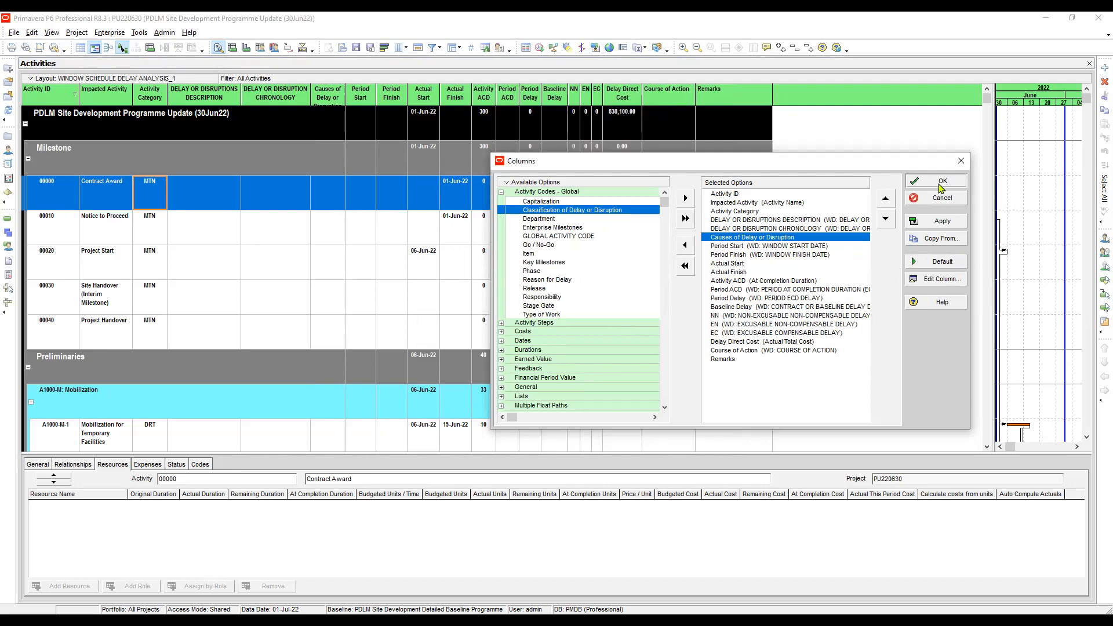
# Change the title of the DELAY OR DISRUPTIONS DESCRIPTION column to Delay or Disruption Description and apply it.
pyautogui.click(794, 221)
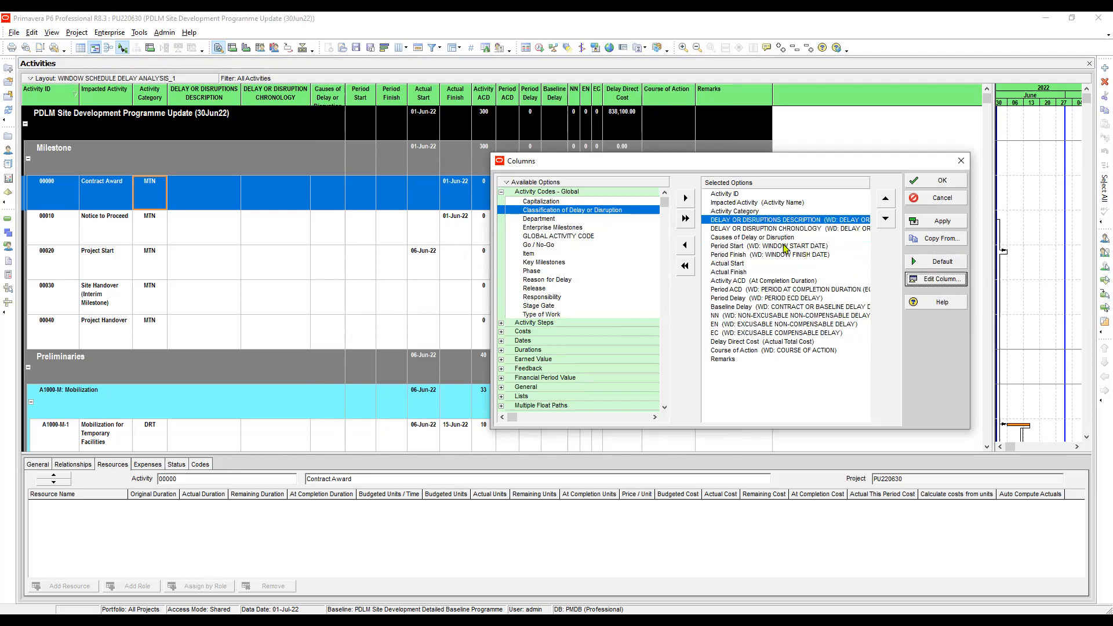
pyautogui.click(937, 279)
pyautogui.moveTo(610, 310); pyautogui.dragTo(389, 303)
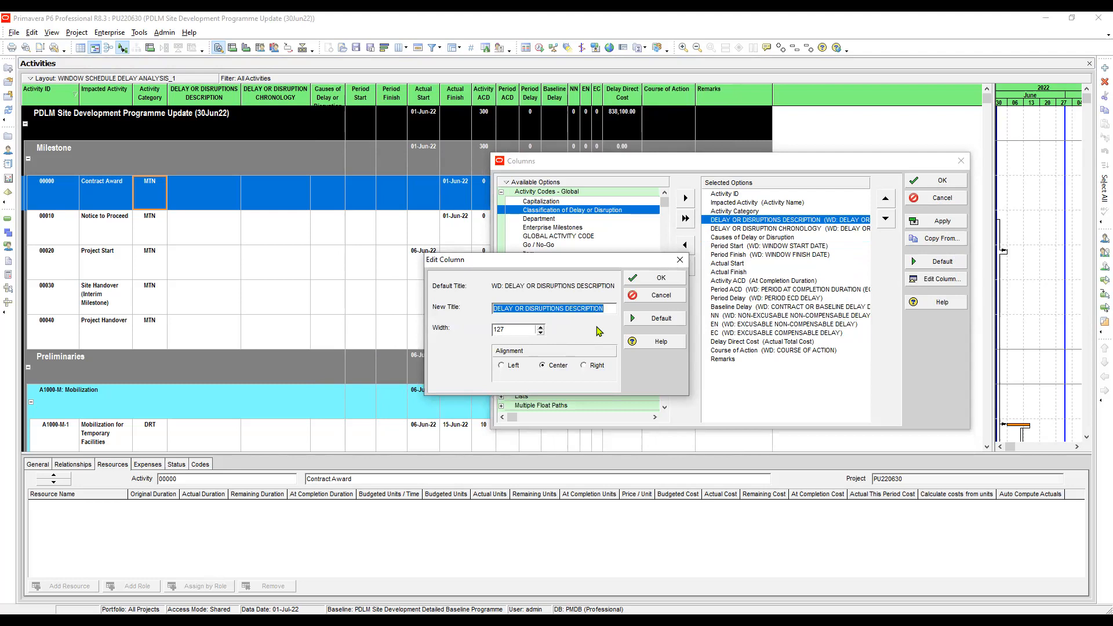
pyautogui.write('dE')
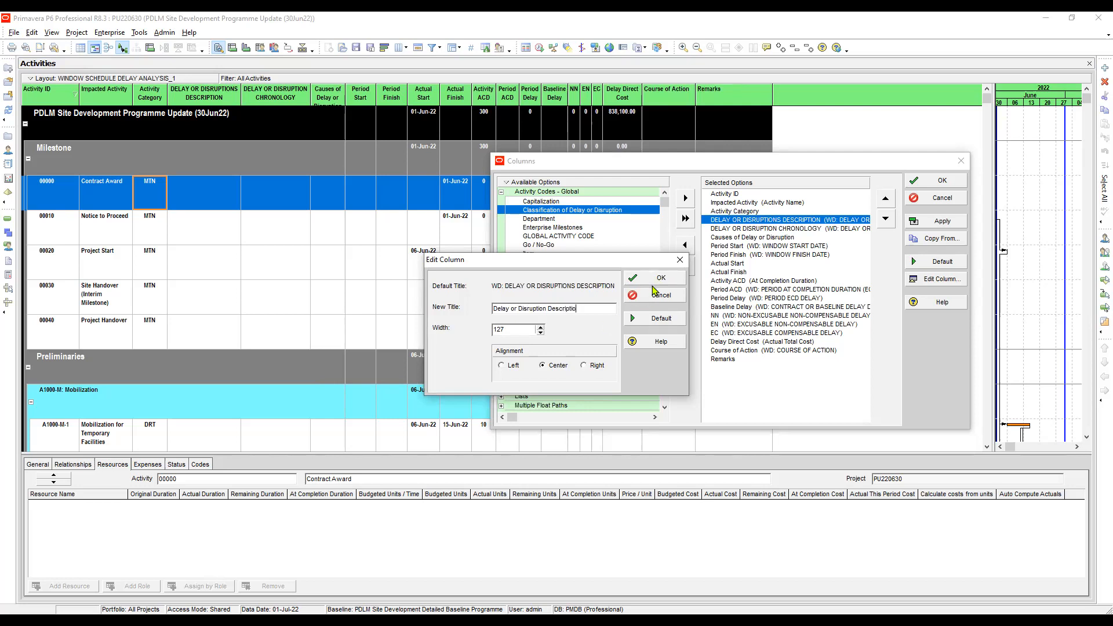
pyautogui.write('n')
pyautogui.click(659, 281)
pyautogui.click(943, 223)
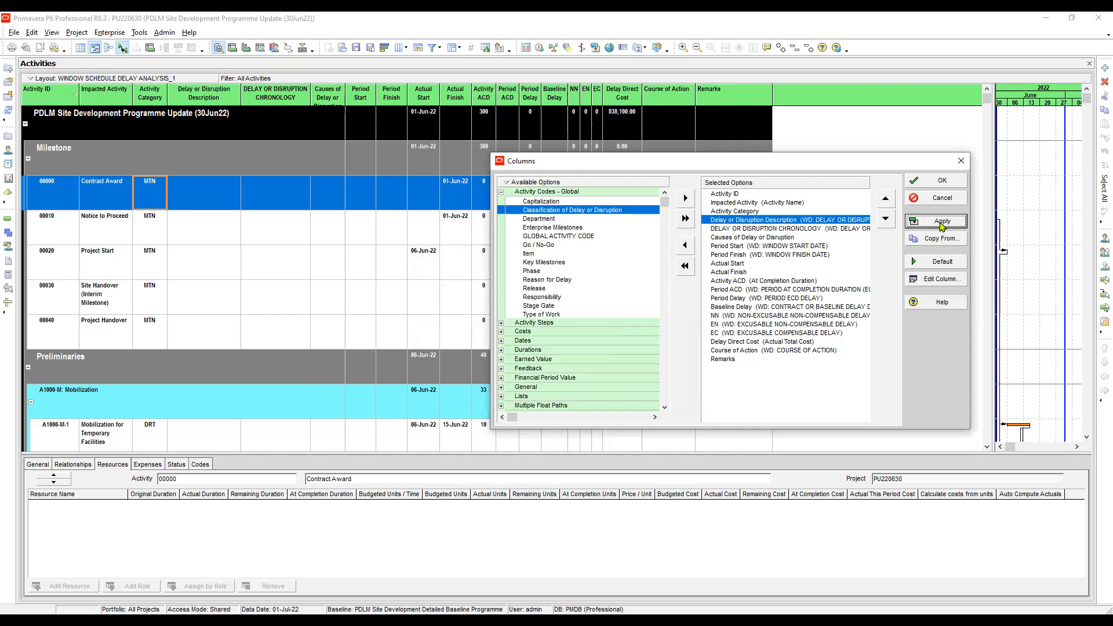
pyautogui.click(748, 229)
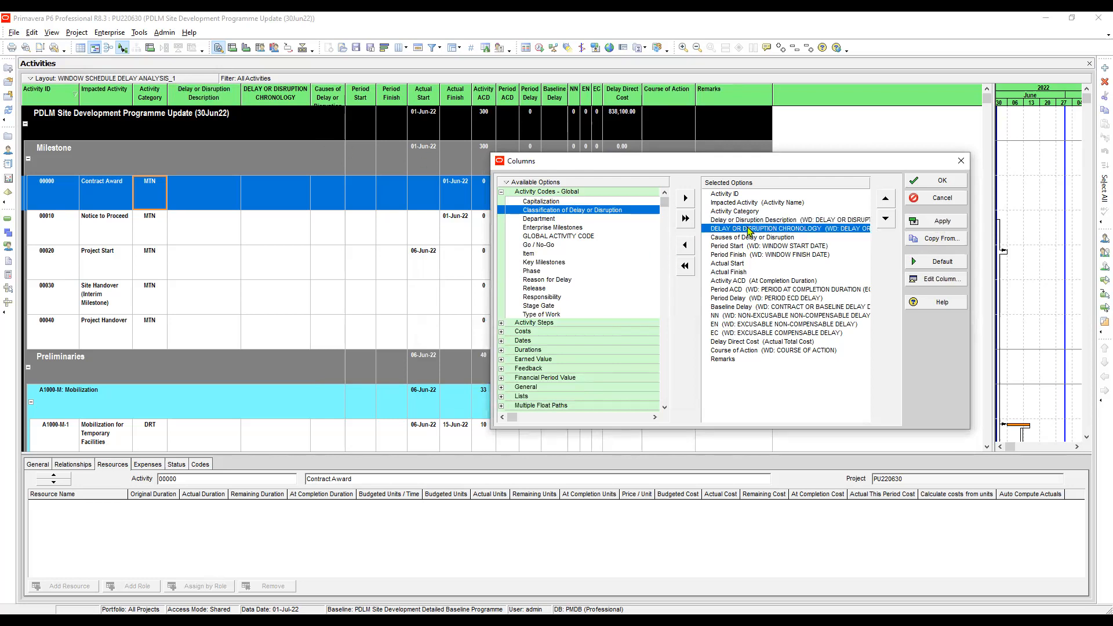
pyautogui.click(935, 280)
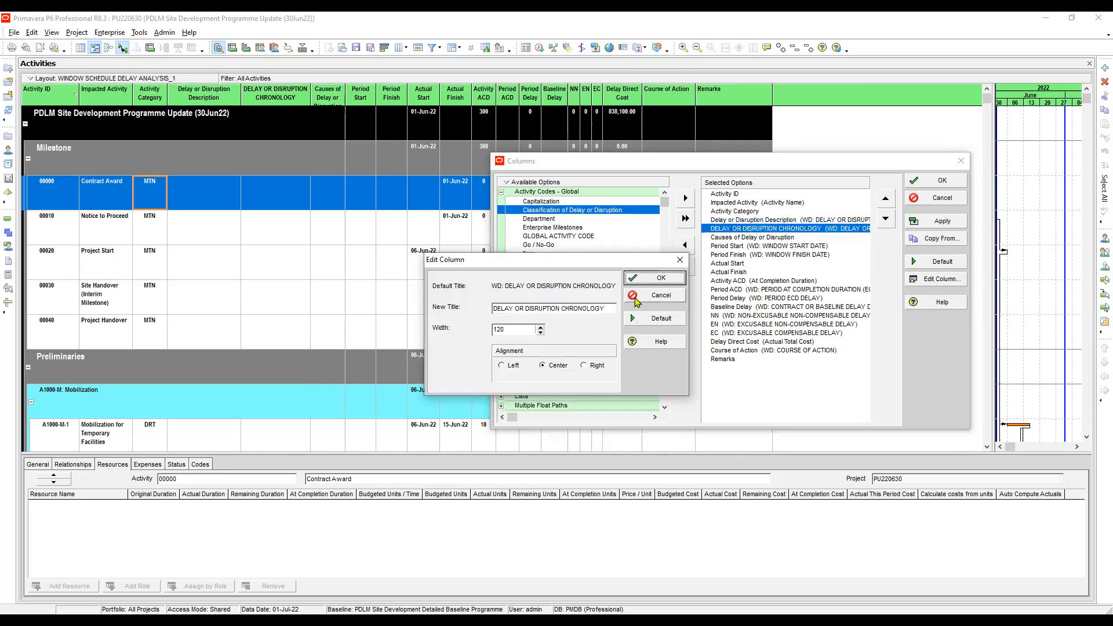
pyautogui.click(681, 261)
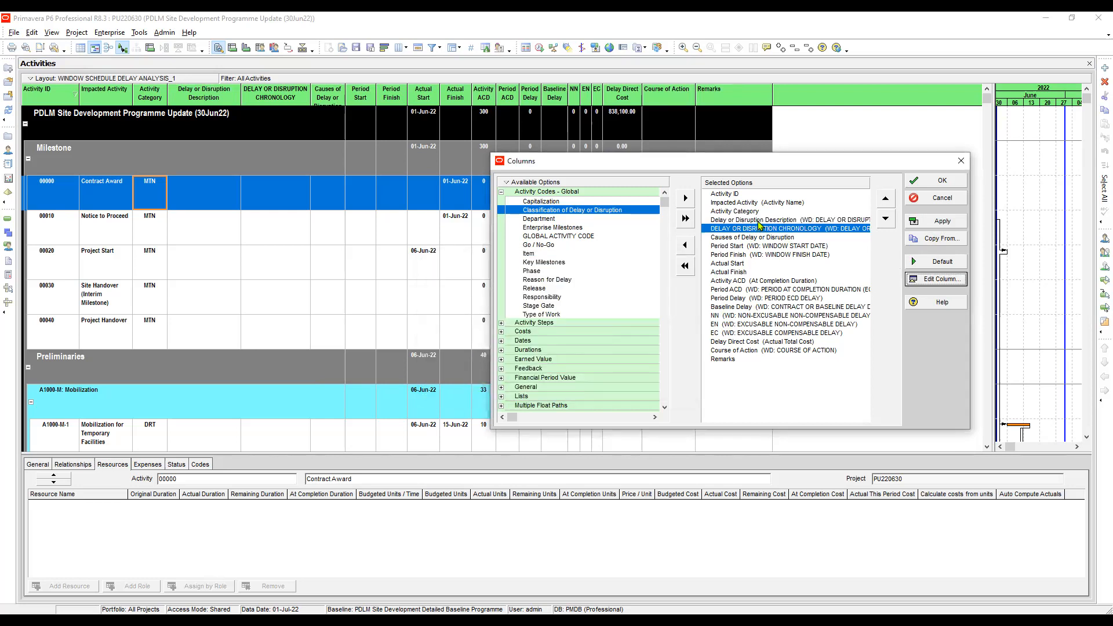
# Copy the title text of the Delay or Disruption Description column from its column settings.
pyautogui.click(757, 221)
pyautogui.click(934, 280)
pyautogui.hotkey('ctrl', 'c')
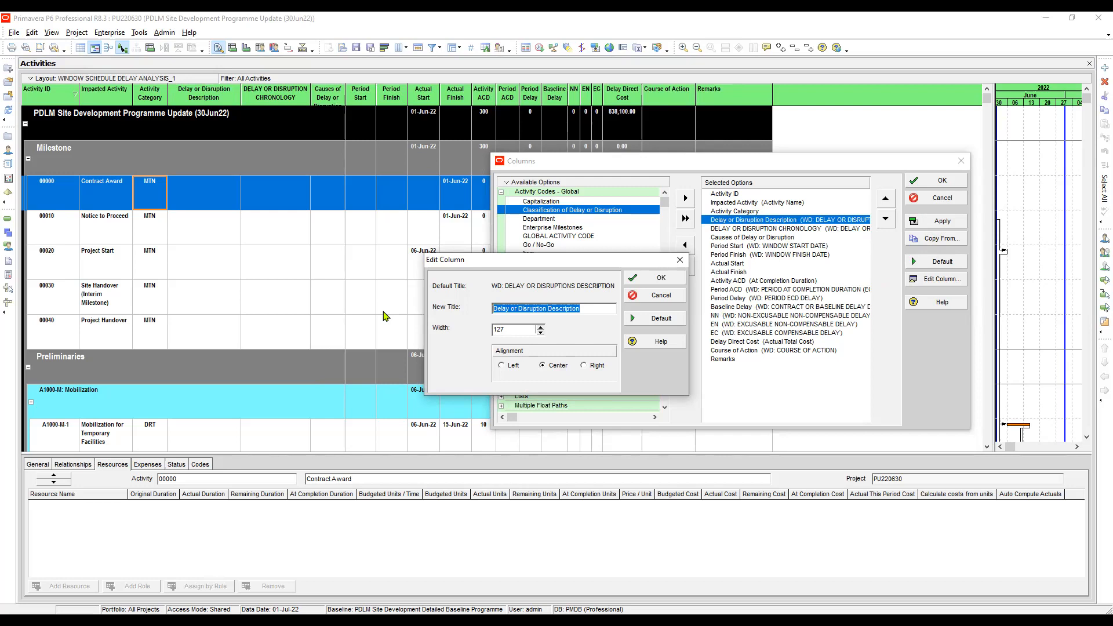
pyautogui.click(660, 279)
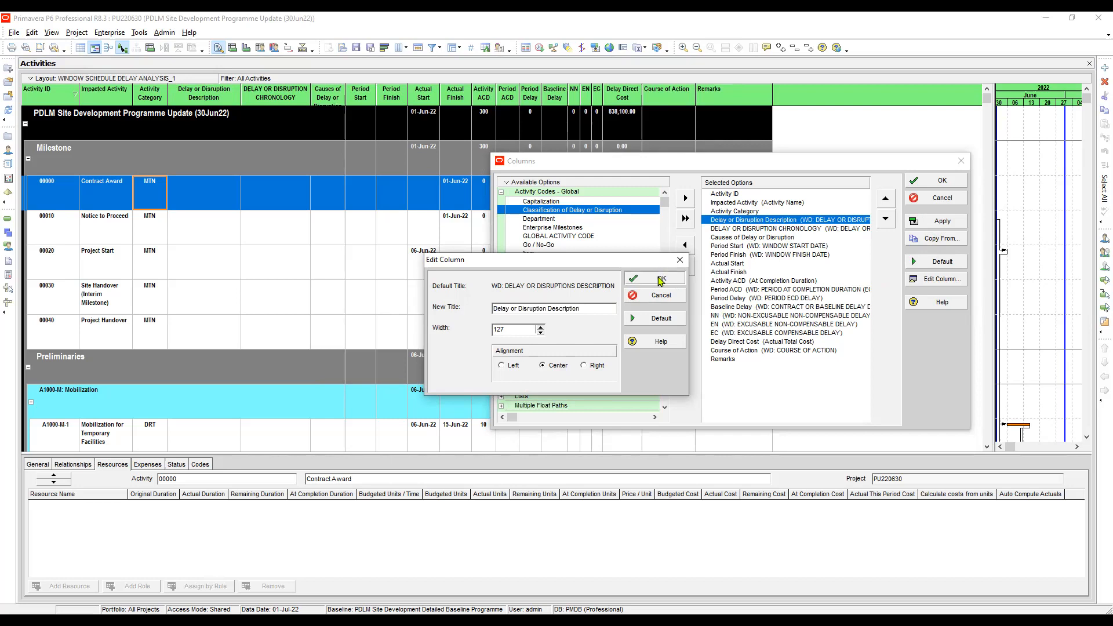
# Retitle the DELAY OR DISRUPTION CHRONOLOGY column as Delay or Disruption Chronolology and confirm the column changes.
pyautogui.click(769, 228)
pyautogui.click(941, 280)
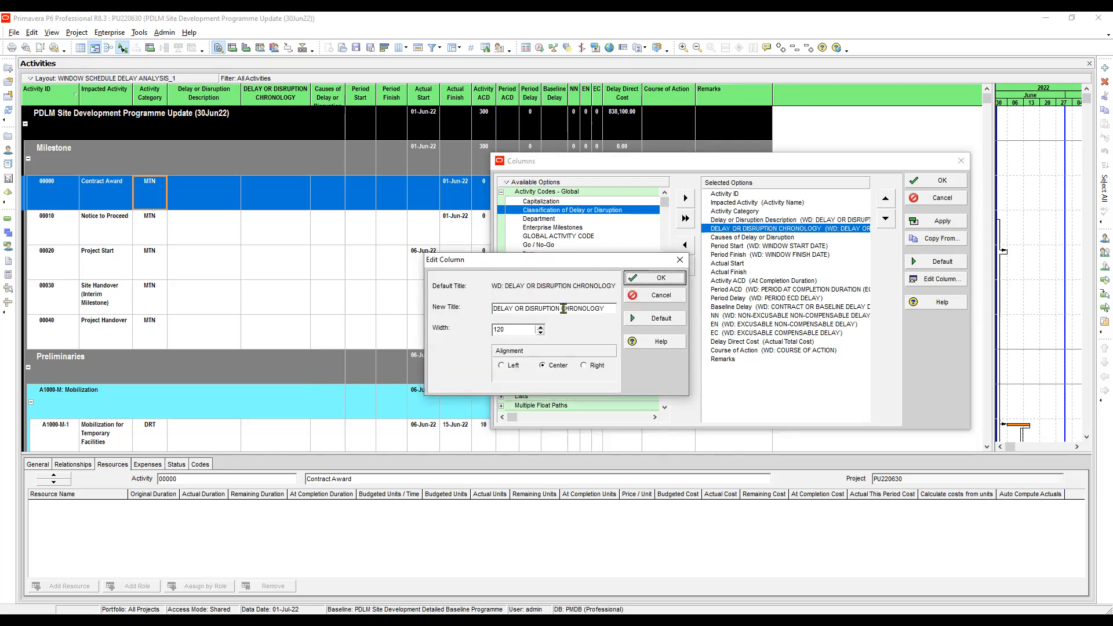
pyautogui.moveTo(601, 307); pyautogui.dragTo(410, 294)
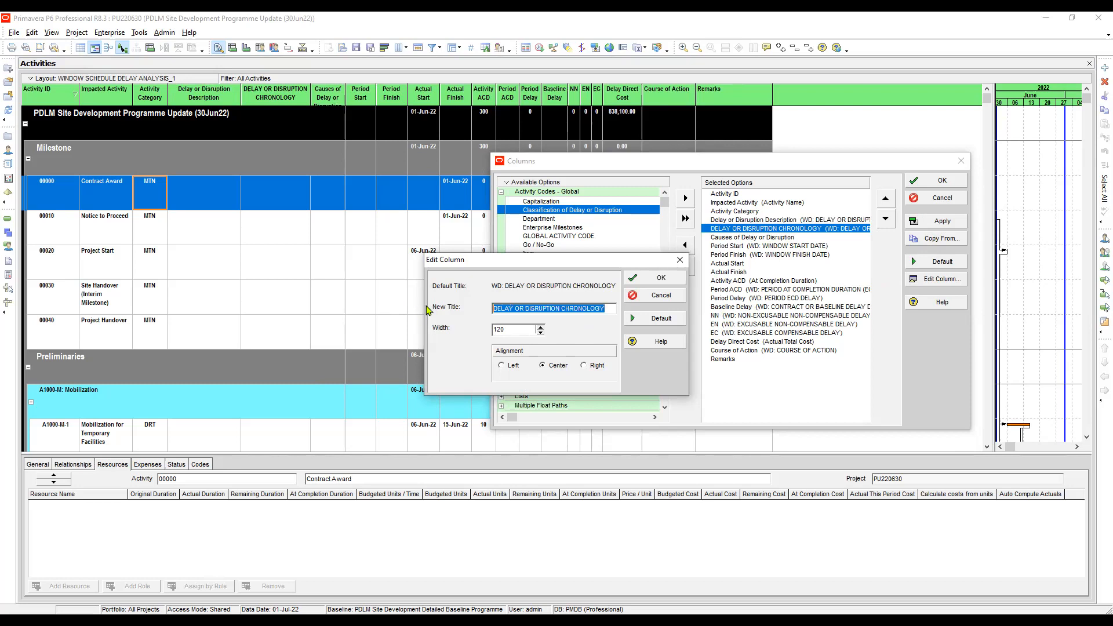
pyautogui.hotkey('ctrl', 'v')
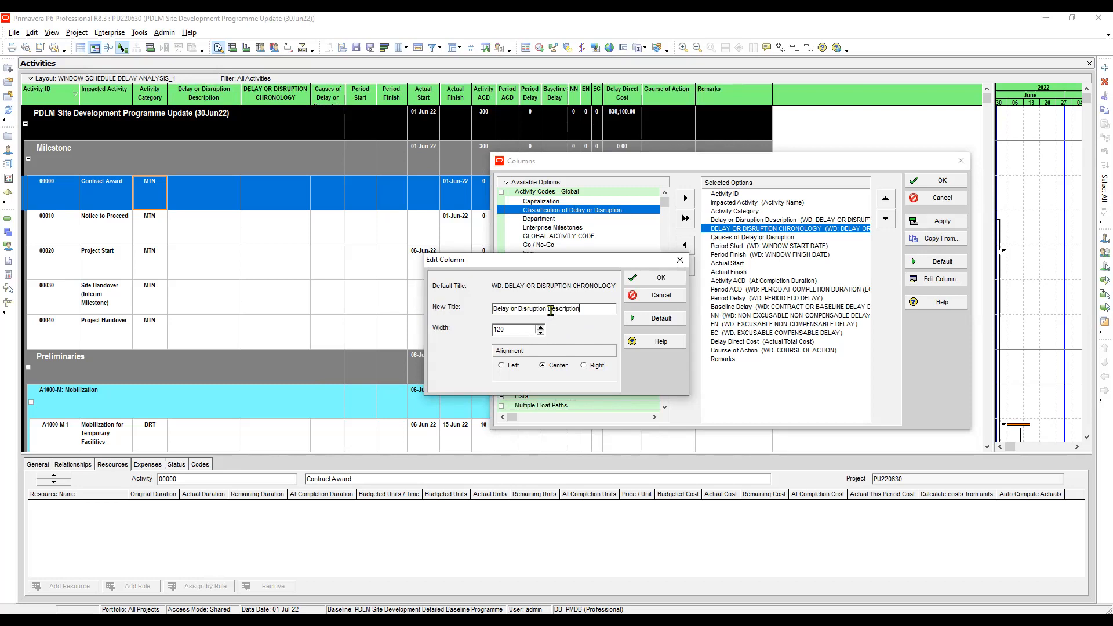
pyautogui.moveTo(548, 308); pyautogui.dragTo(616, 313)
pyautogui.write('S')
pyautogui.click(652, 278)
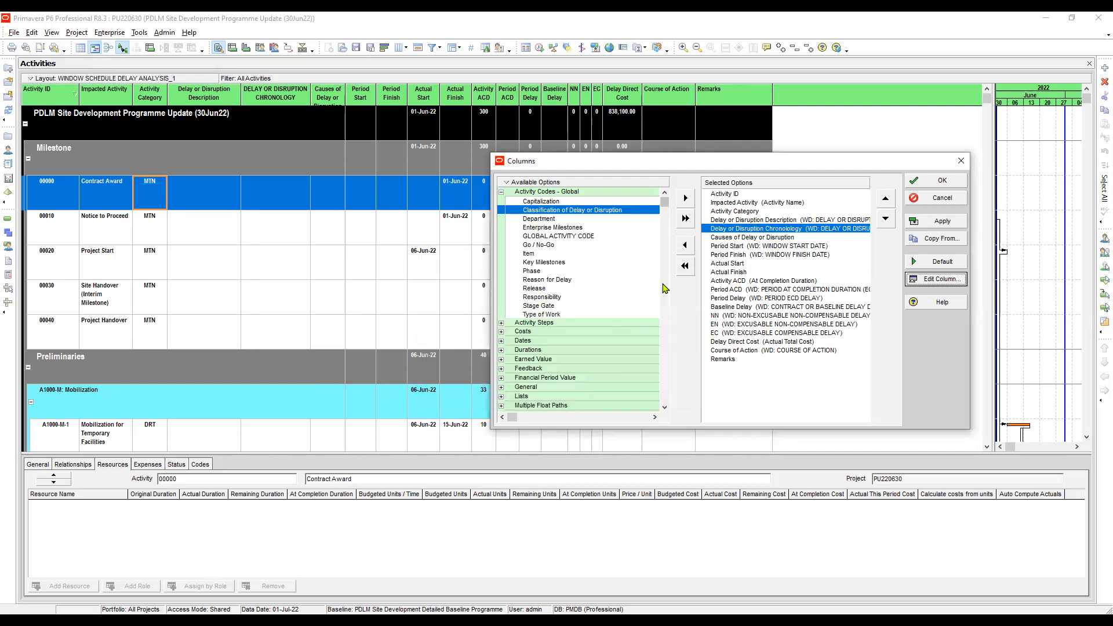
pyautogui.click(944, 182)
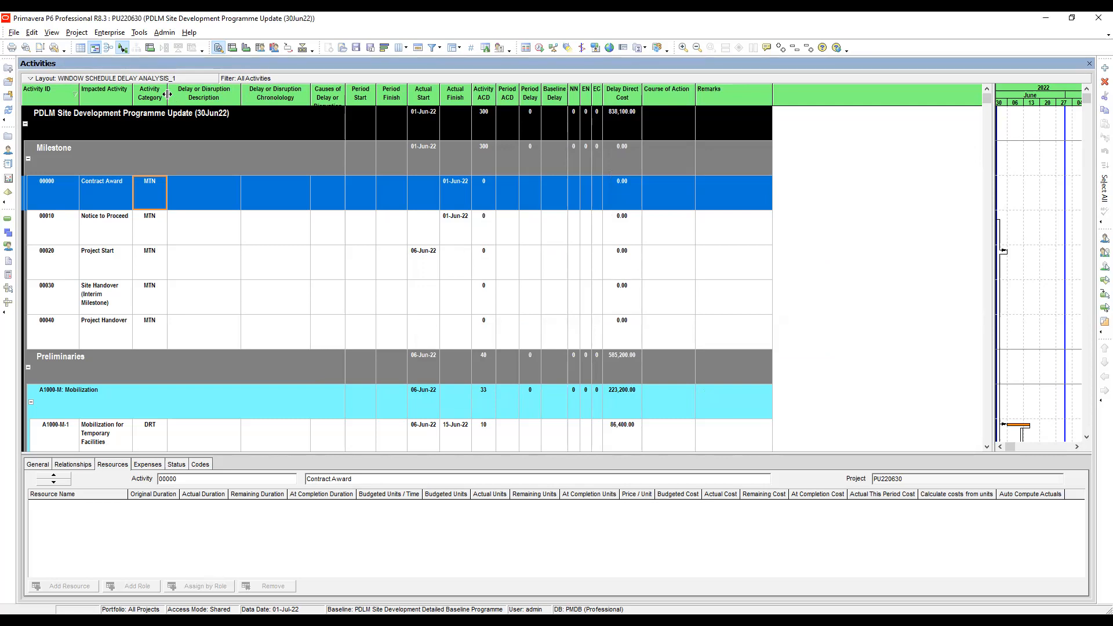
# Narrow the Delay or Disruption Description column and place a wider Causes of Delay or Disruption column directly after it.
pyautogui.click(155, 196)
pyautogui.moveTo(242, 92); pyautogui.dragTo(228, 99)
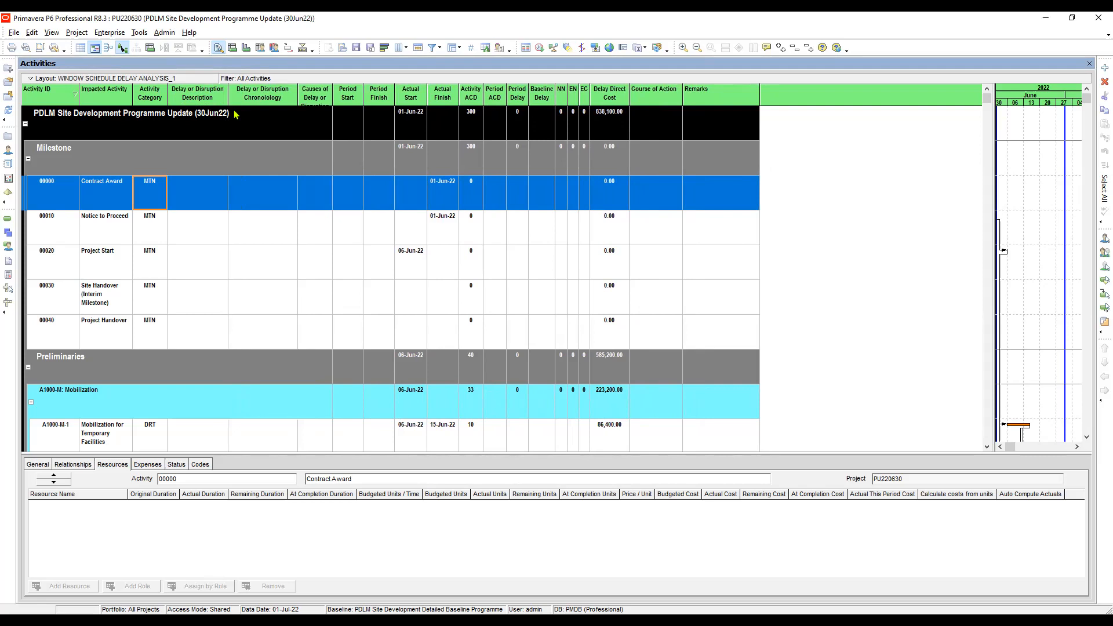
pyautogui.click(207, 199)
pyautogui.click(261, 192)
pyautogui.click(310, 197)
pyautogui.click(266, 193)
pyautogui.moveTo(296, 91)
pyautogui.mouseDown()
pyautogui.moveTo(306, 105)
pyautogui.moveTo(279, 95)
pyautogui.moveTo(289, 93)
pyautogui.mouseUp()
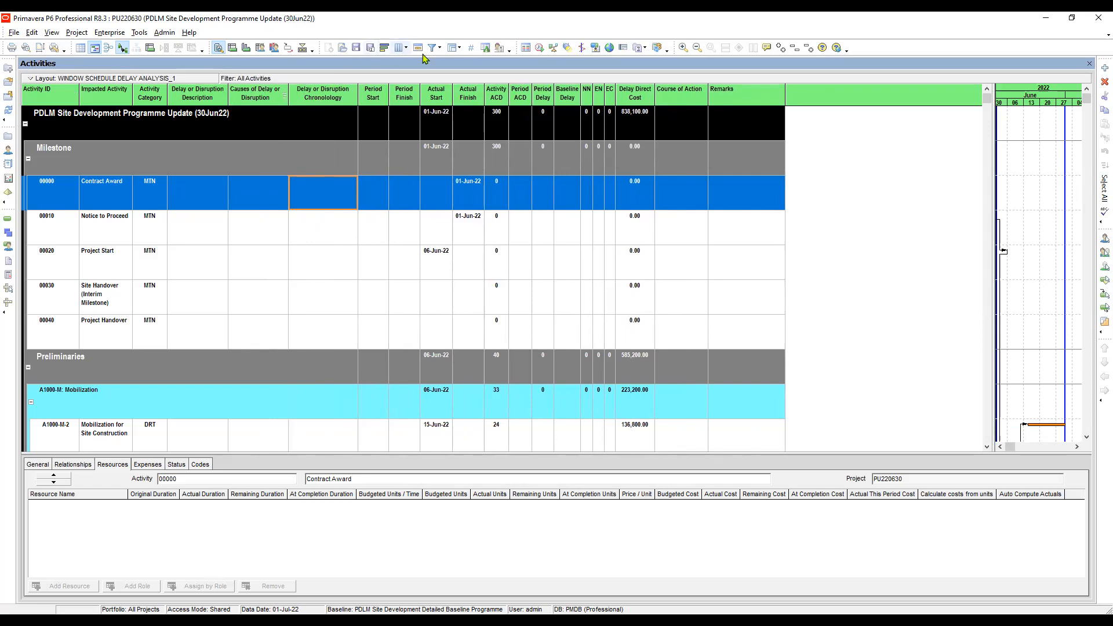
# Sort the grouped activities by Start and add Finish as the second sort field, both ascending.
pyautogui.click(455, 49)
pyautogui.click(468, 63)
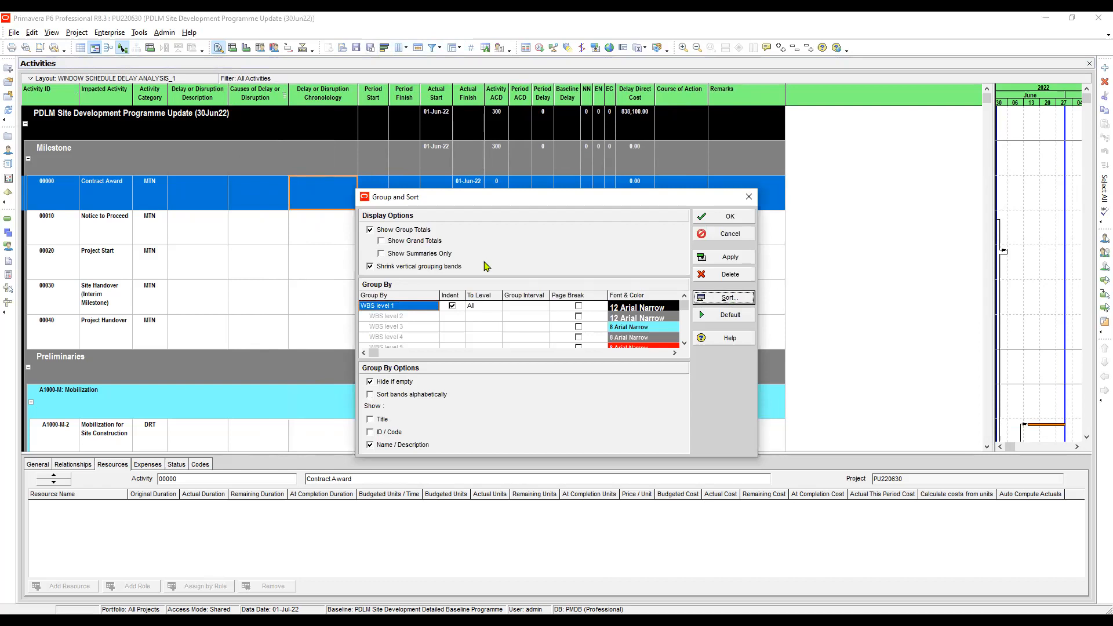
pyautogui.click(477, 275)
pyautogui.press('s')
pyautogui.scroll(-6, 479, 347)
pyautogui.click(458, 368)
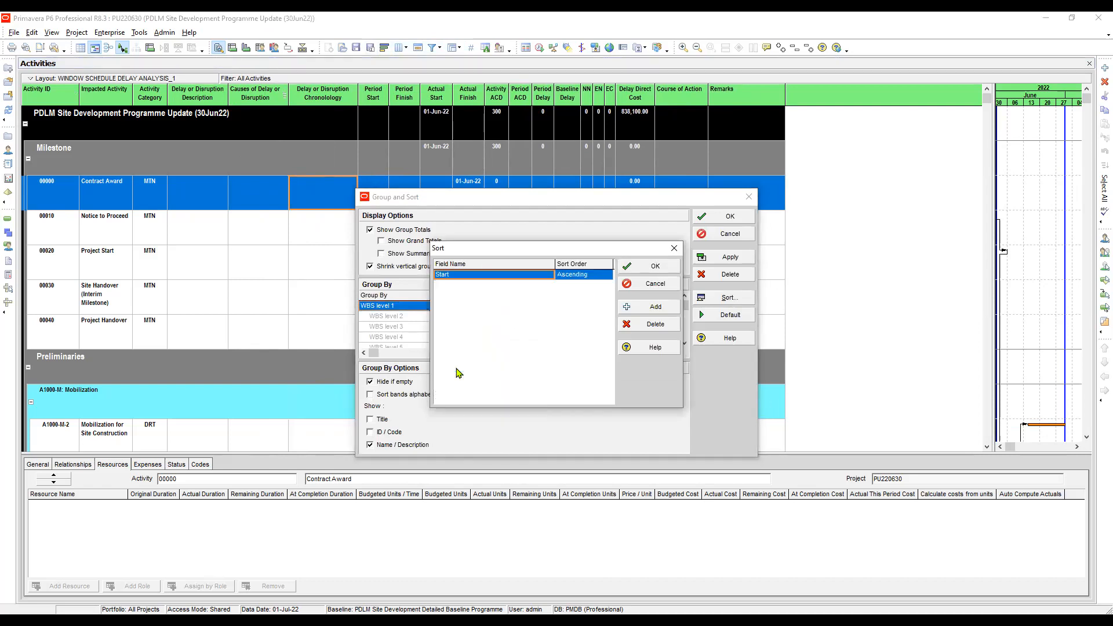
pyautogui.click(661, 311)
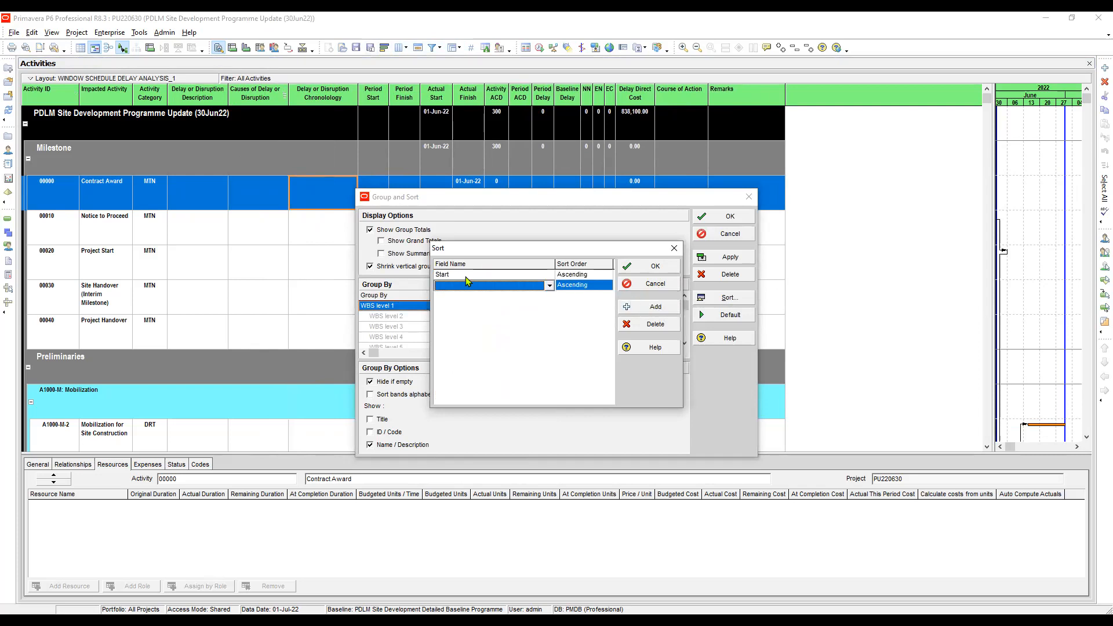
pyautogui.click(467, 286)
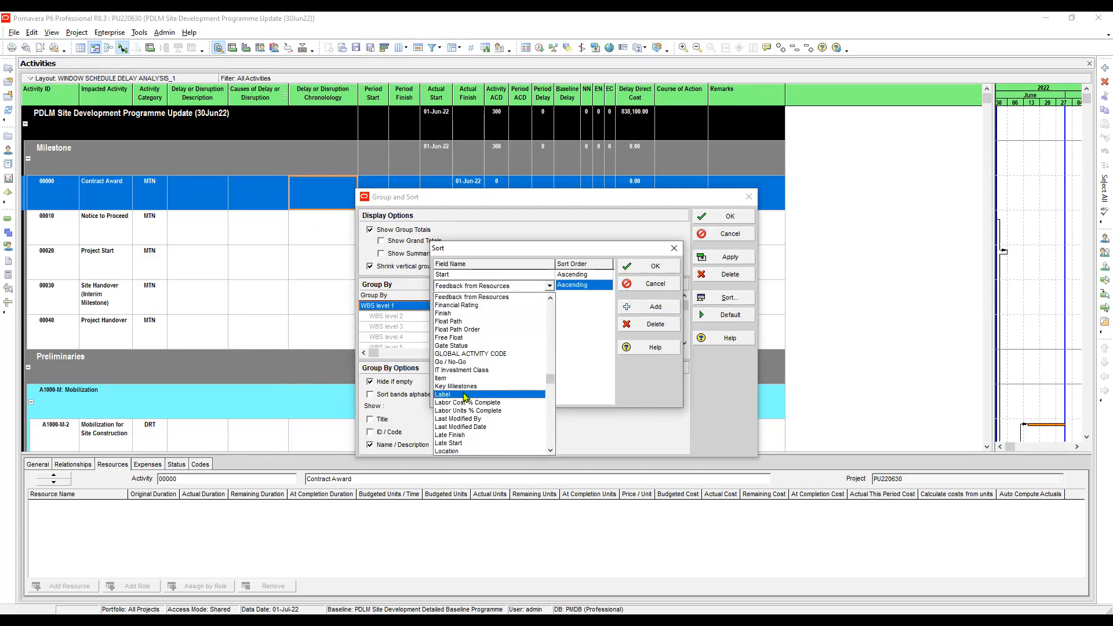
pyautogui.click(521, 313)
pyautogui.click(654, 270)
pyautogui.click(721, 221)
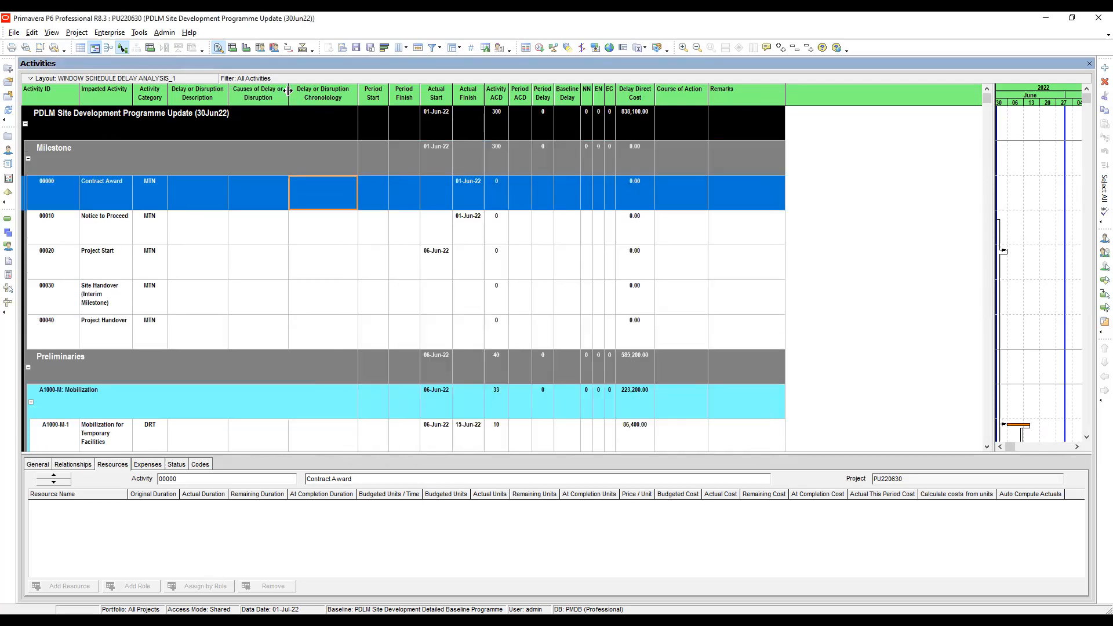
# Narrow the Causes of Delay or Disruption column and the delay chronology column to fit their two-line headings.
pyautogui.moveTo(288, 91); pyautogui.dragTo(277, 91)
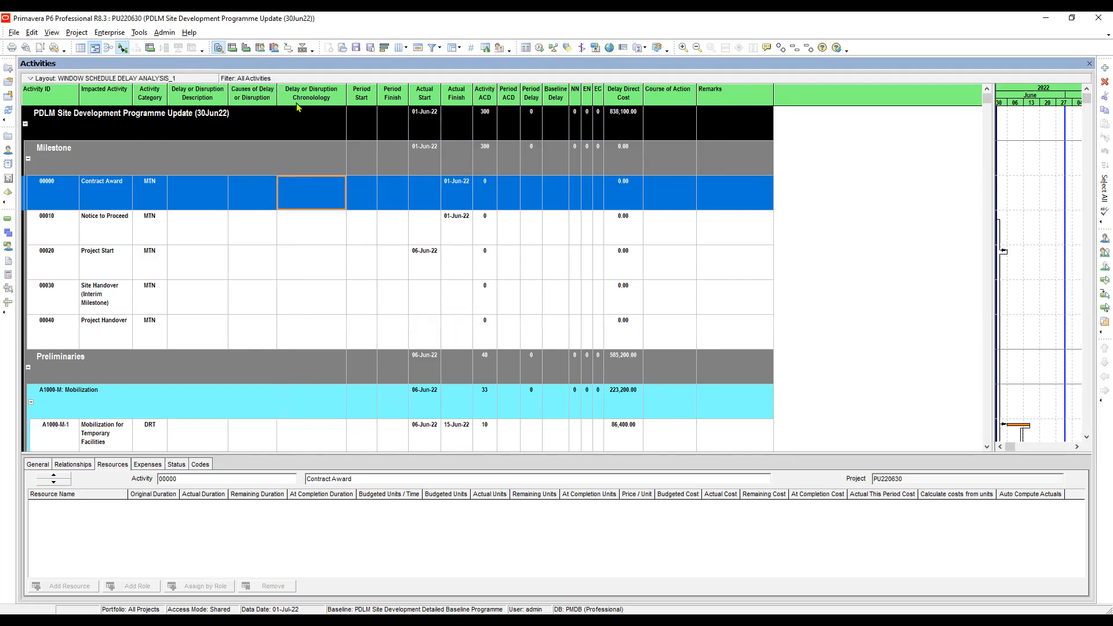
pyautogui.moveTo(346, 95); pyautogui.dragTo(334, 96)
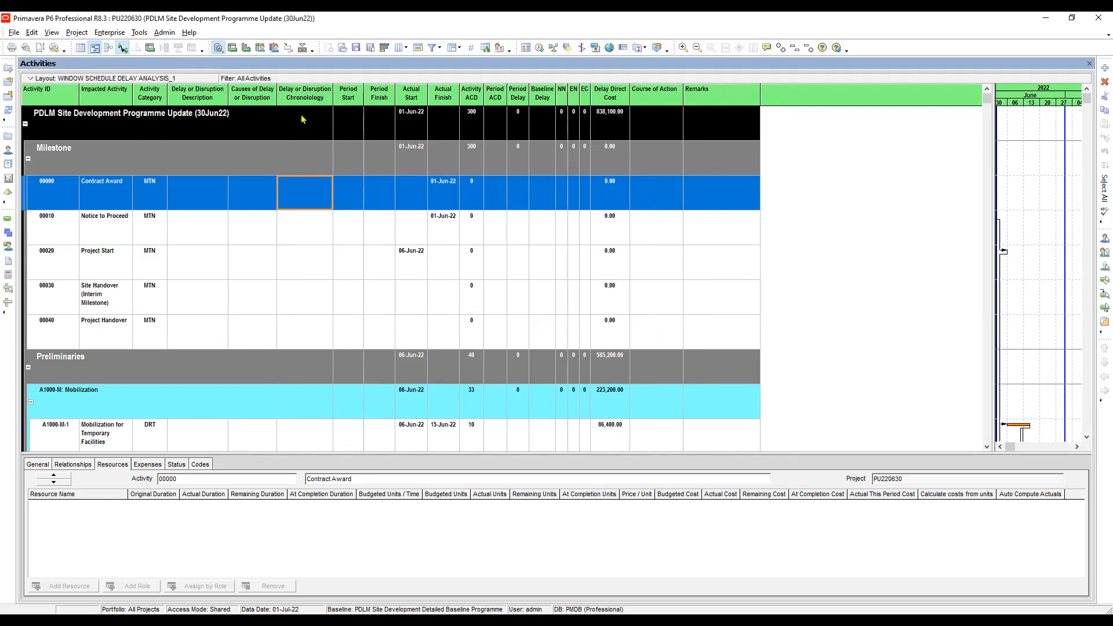
# Examine the Period Start, Period Finish, Actual Start, Actual Finish and Activity ACD cells of the Contract Award activity.
pyautogui.click(351, 194)
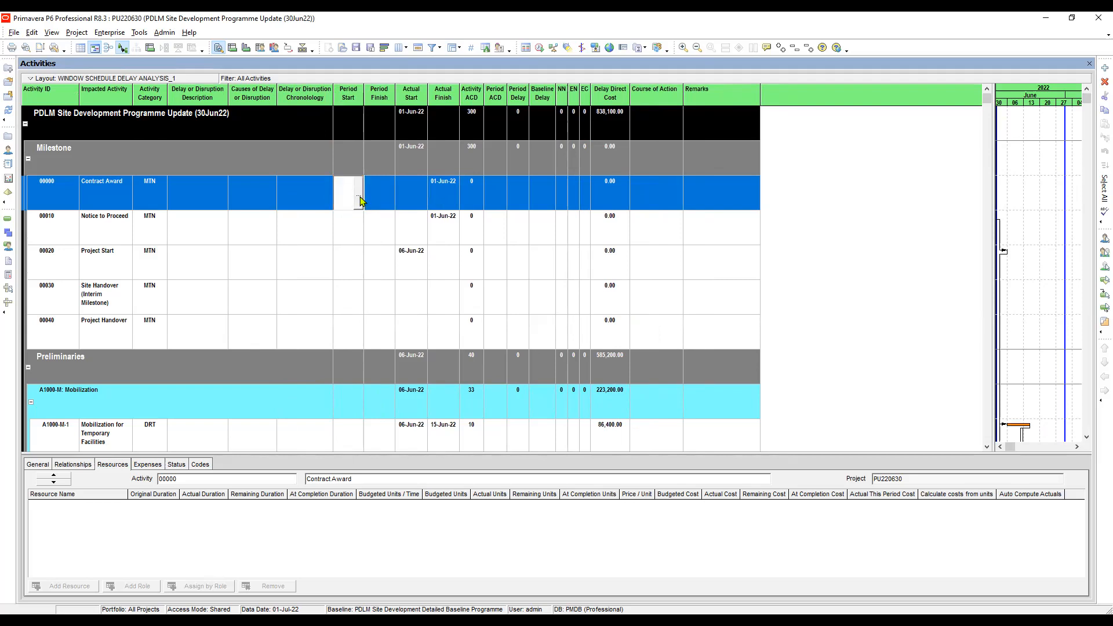
pyautogui.click(382, 197)
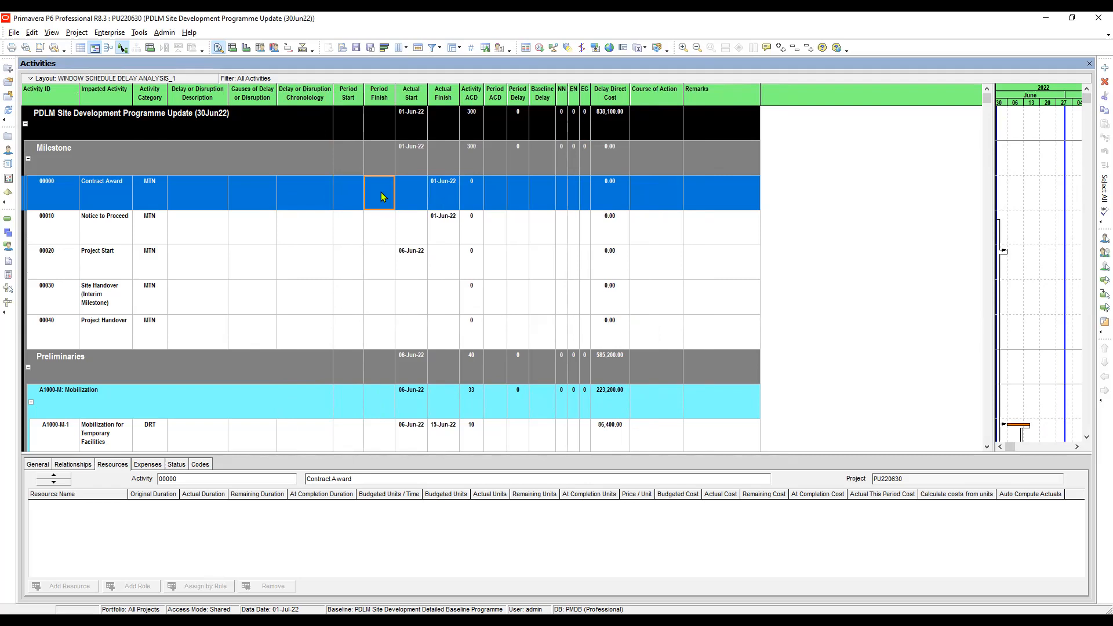
pyautogui.click(352, 193)
pyautogui.click(387, 197)
pyautogui.click(418, 187)
pyautogui.click(445, 193)
pyautogui.click(414, 195)
pyautogui.click(448, 197)
pyautogui.click(415, 183)
pyautogui.click(443, 195)
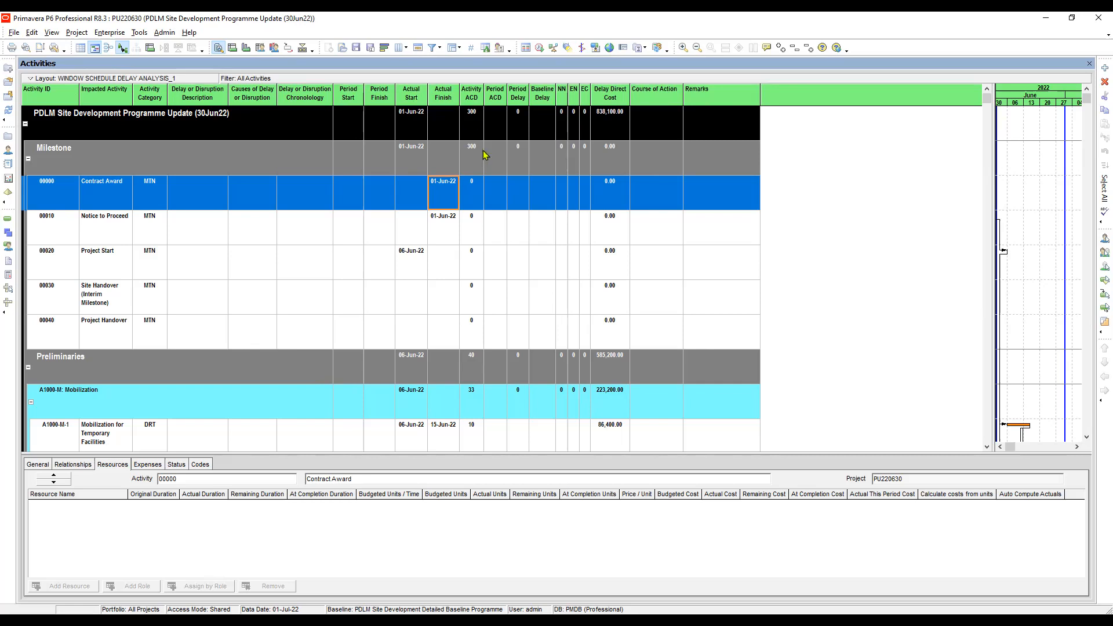
pyautogui.click(475, 193)
# Add Actual Duration from the Durations fields as a column directly after Actual Finish.
pyautogui.click(401, 48)
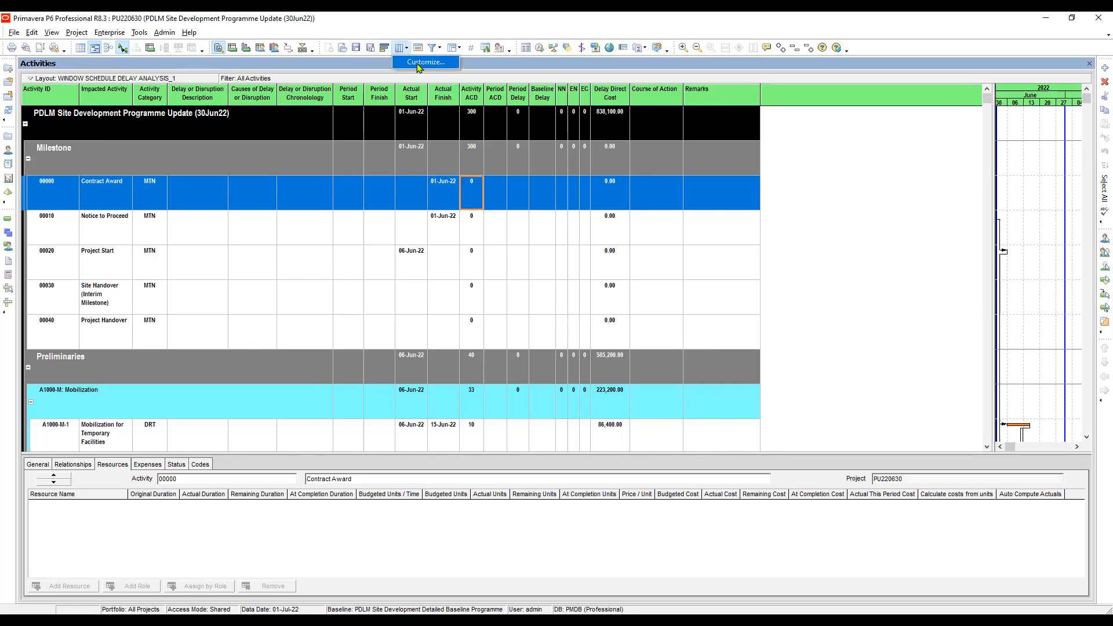
pyautogui.click(417, 63)
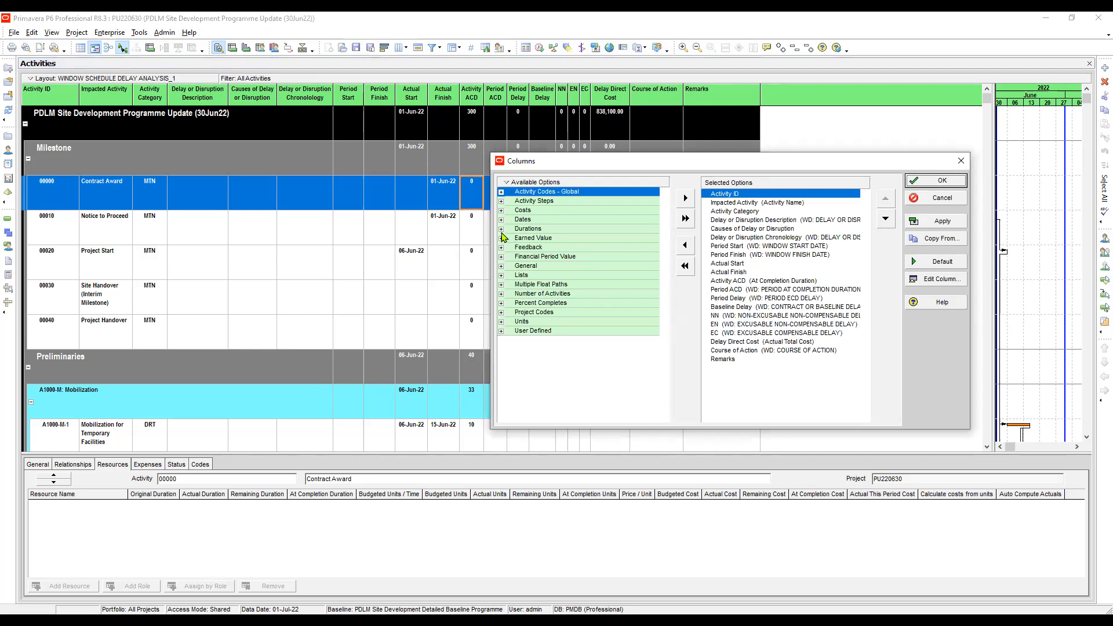
pyautogui.click(501, 229)
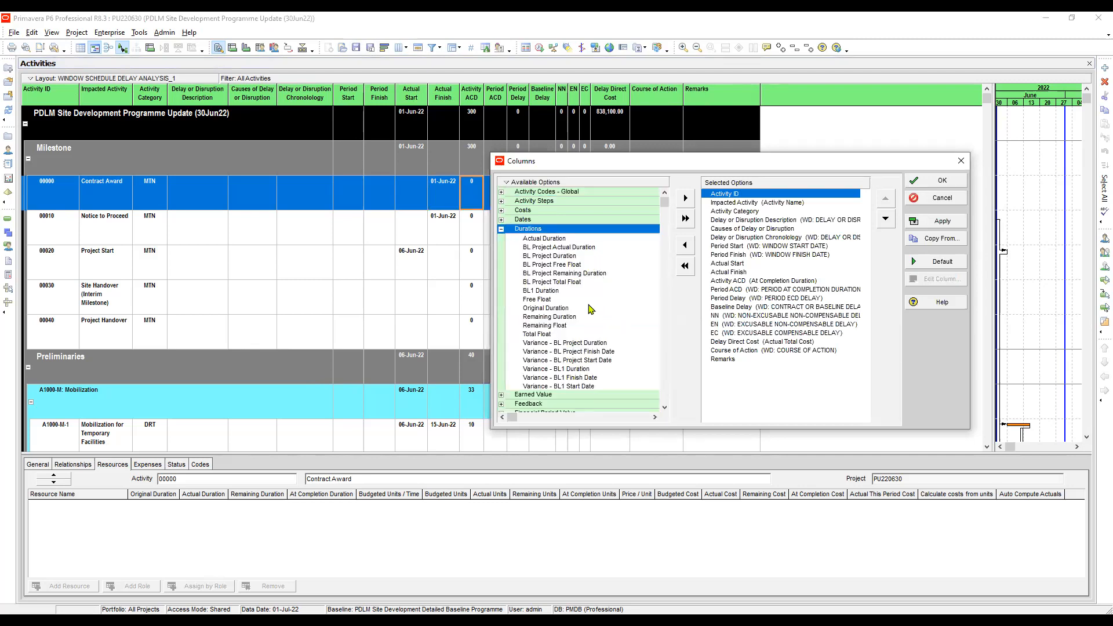
pyautogui.click(551, 239)
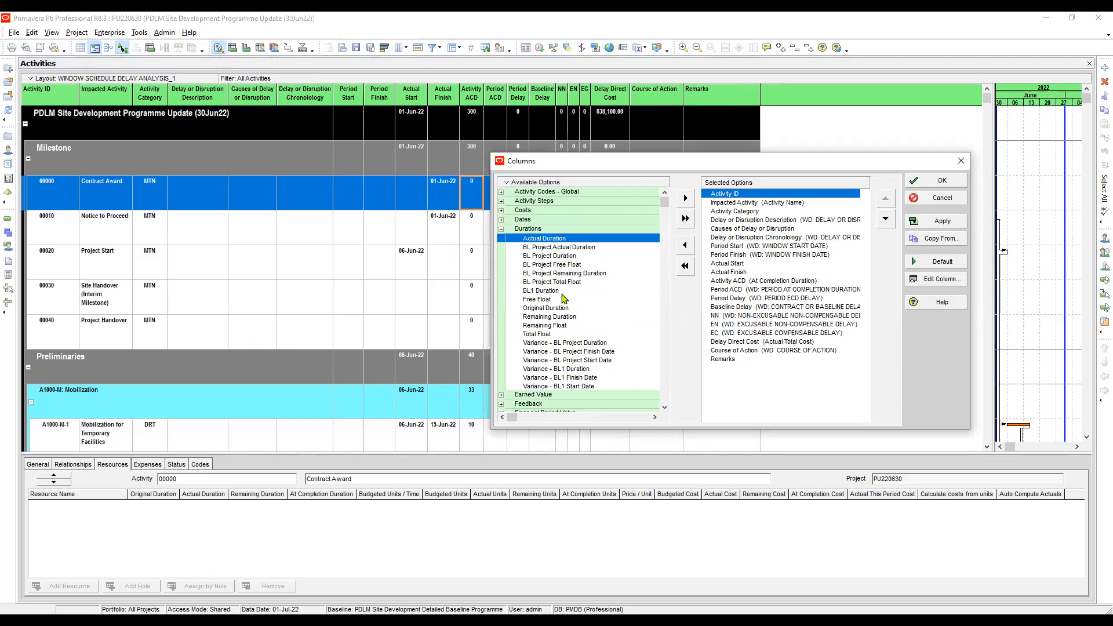
pyautogui.click(549, 335)
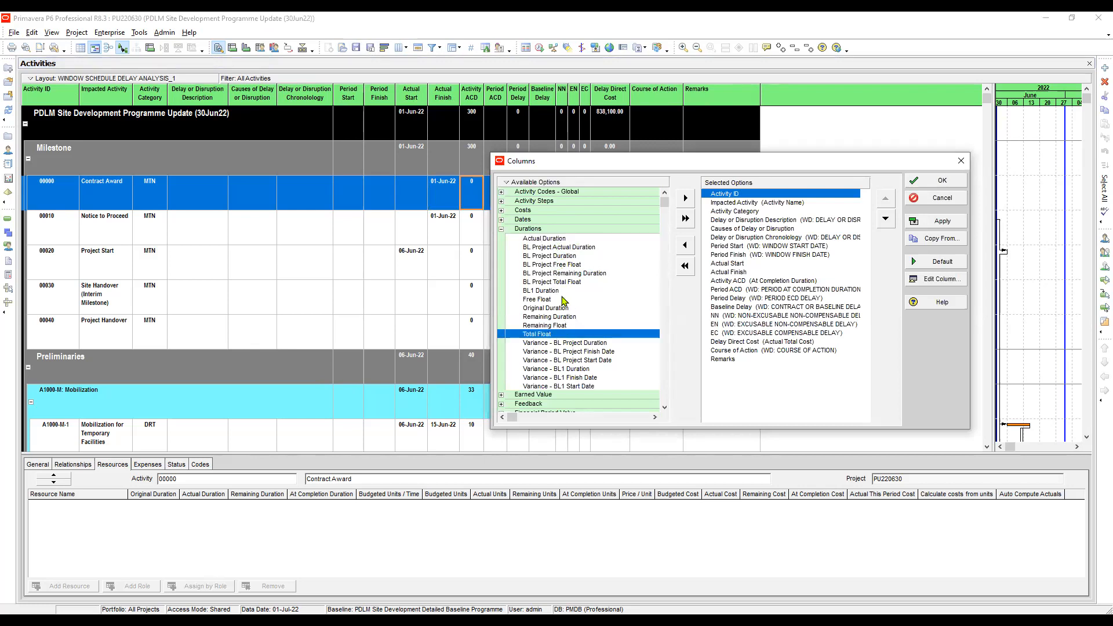
pyautogui.click(556, 273)
pyautogui.scroll(-1, 565, 276)
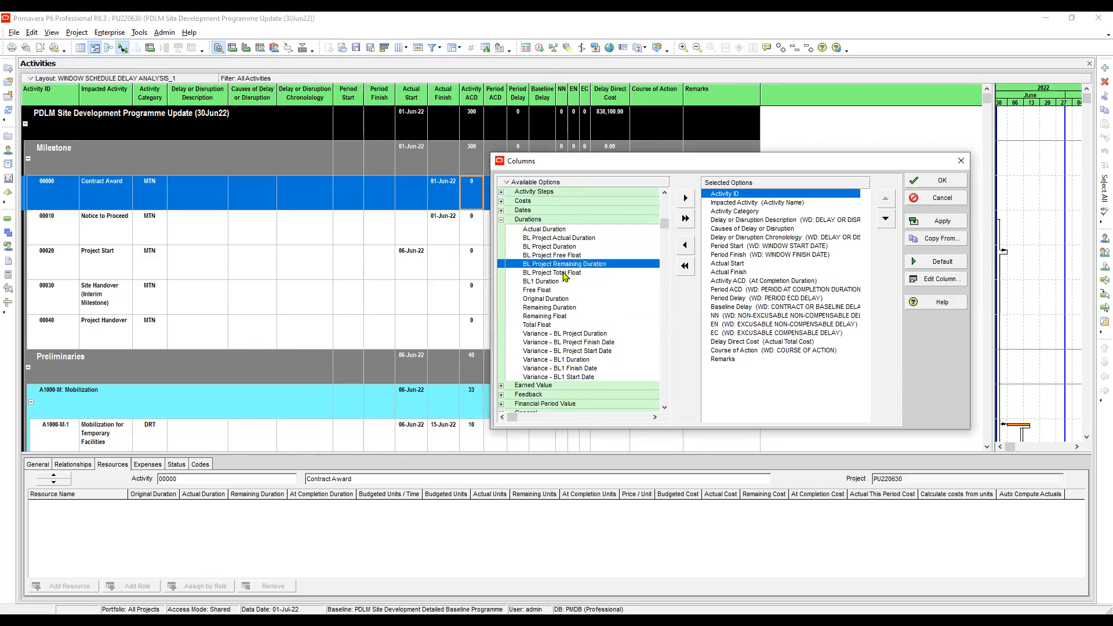
pyautogui.click(555, 229)
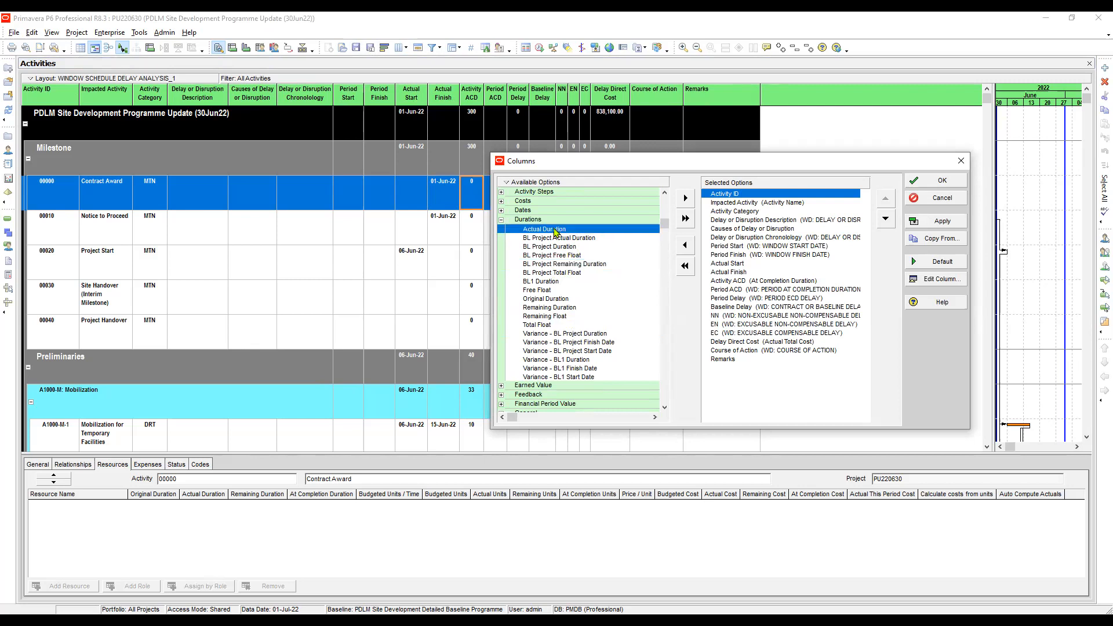
pyautogui.click(729, 273)
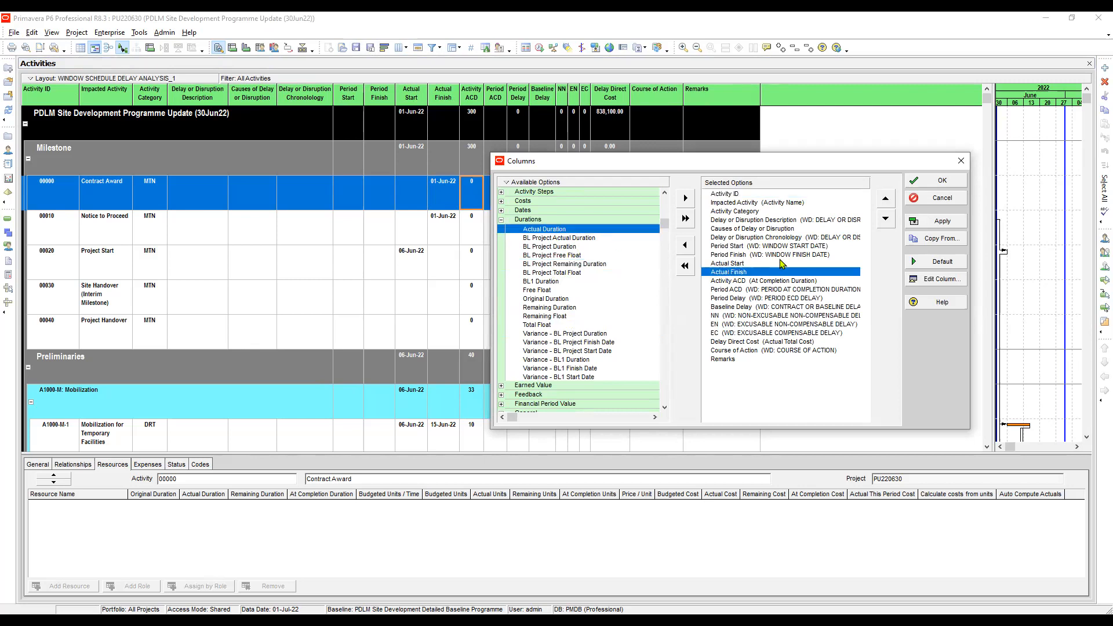
pyautogui.click(685, 197)
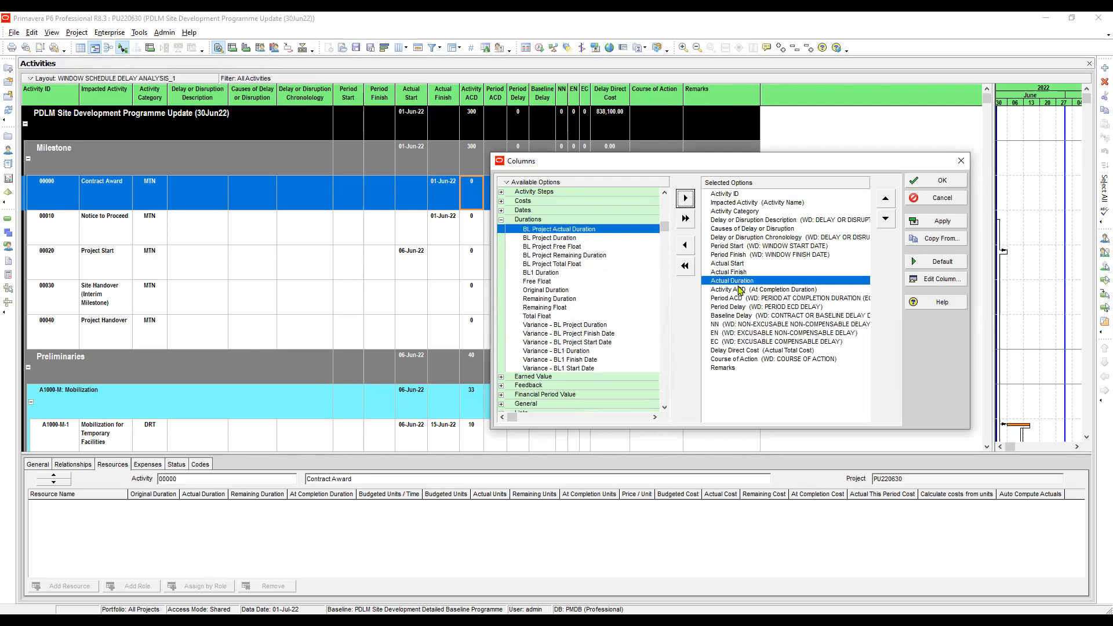
# Set the Actual Duration column's alignment to Center, keeping its default title.
pyautogui.click(938, 279)
pyautogui.click(543, 366)
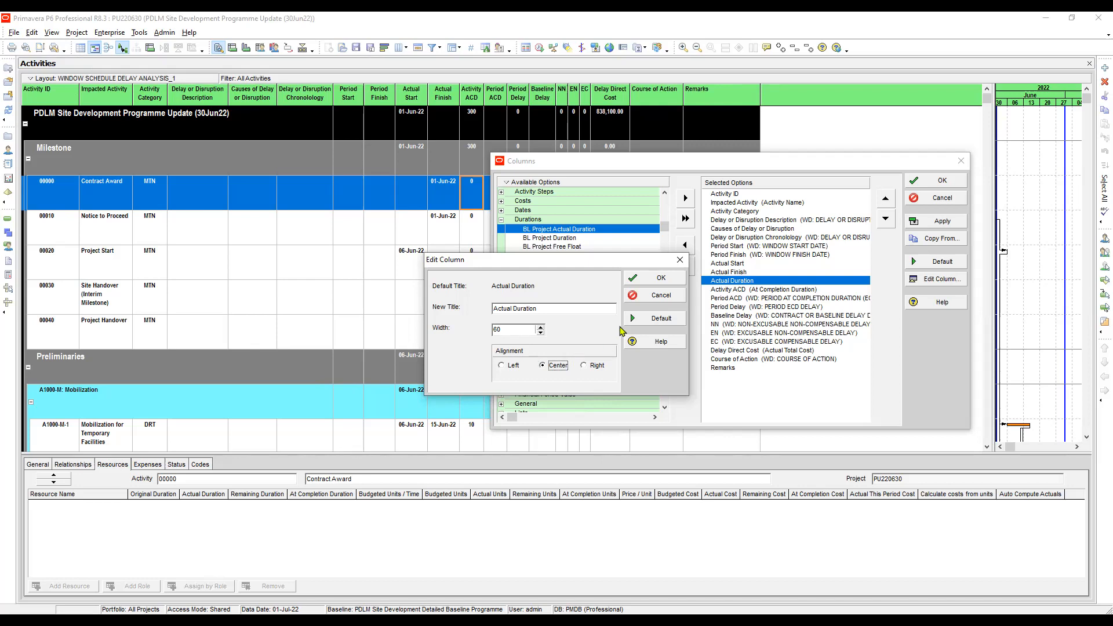
pyautogui.click(650, 280)
# Examine the Actual Duration, Activity ACD and Period ACD entries and their source fields among the selected columns, enlarging the Columns dialog.
pyautogui.click(749, 292)
pyautogui.click(750, 283)
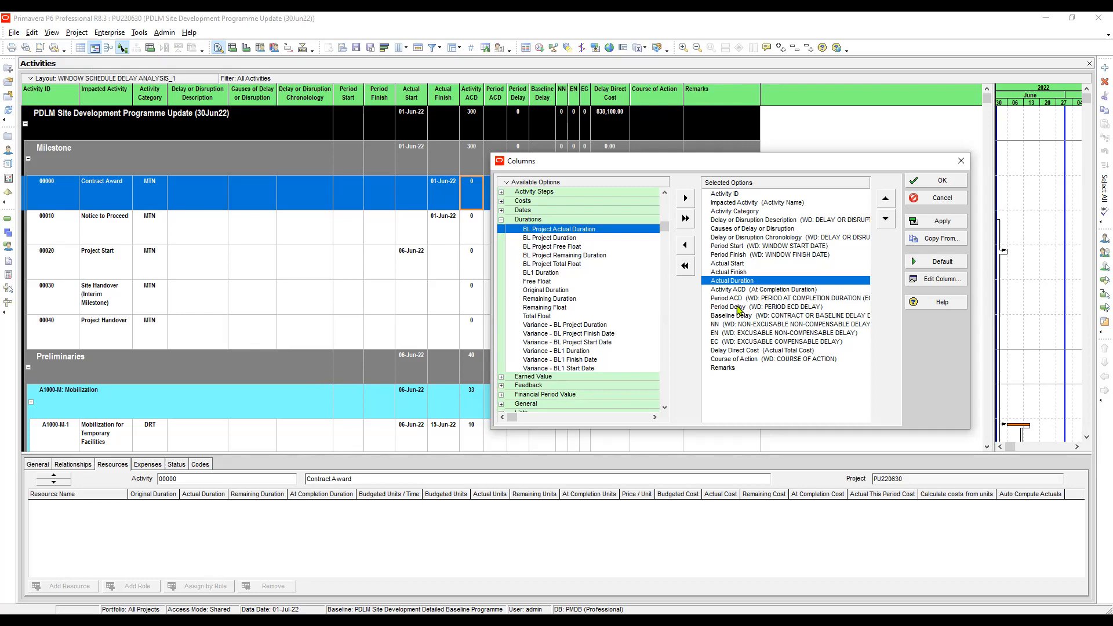
pyautogui.click(750, 291)
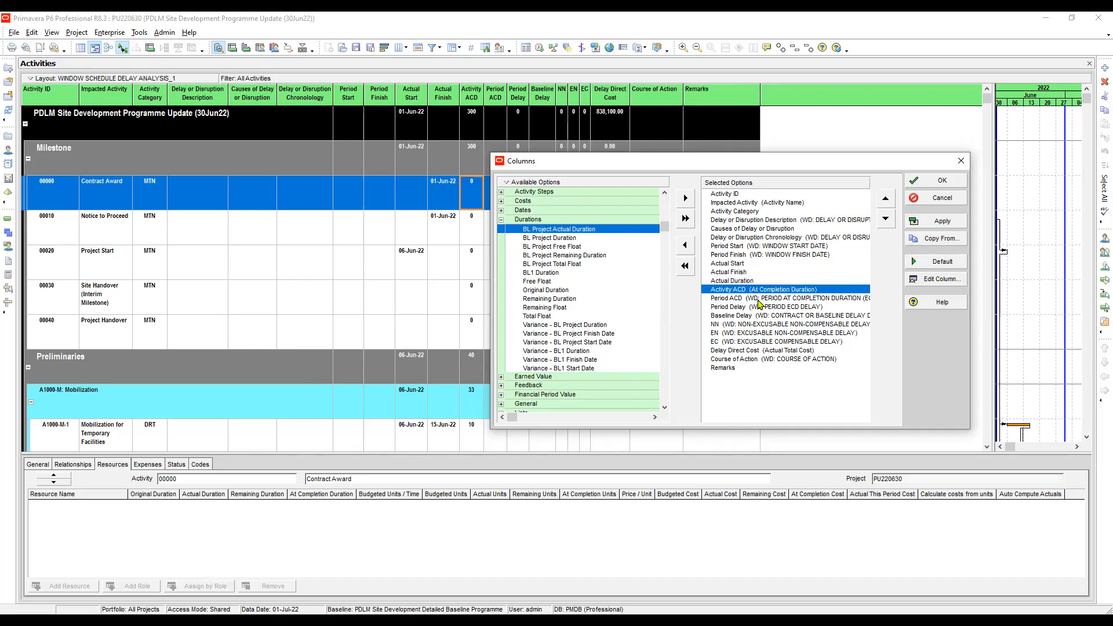
pyautogui.click(759, 299)
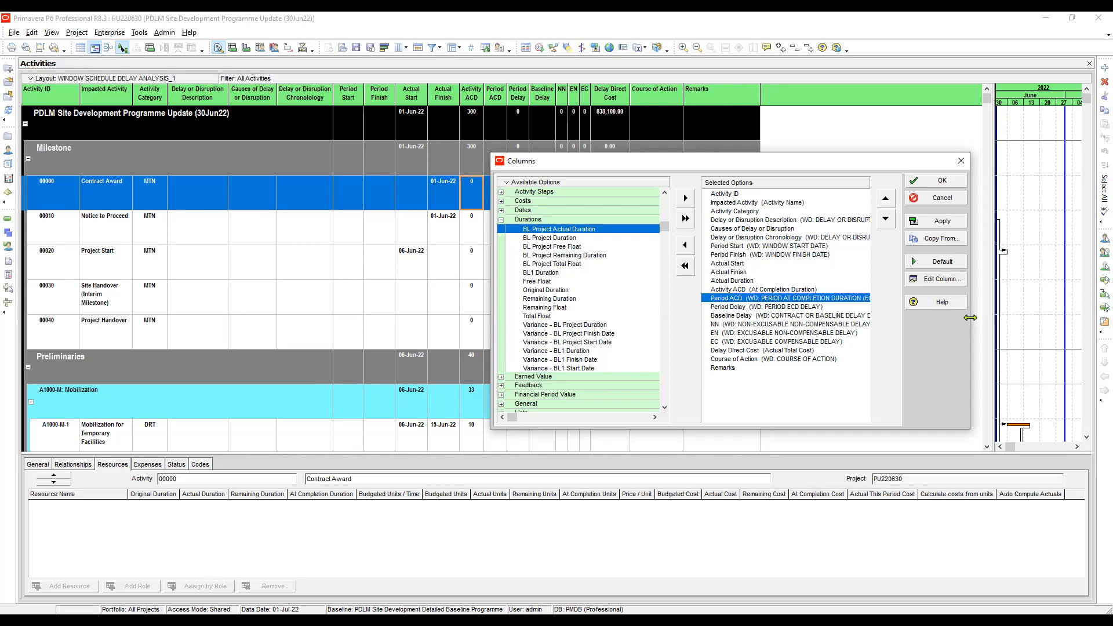
pyautogui.moveTo(970, 318); pyautogui.dragTo(1065, 318)
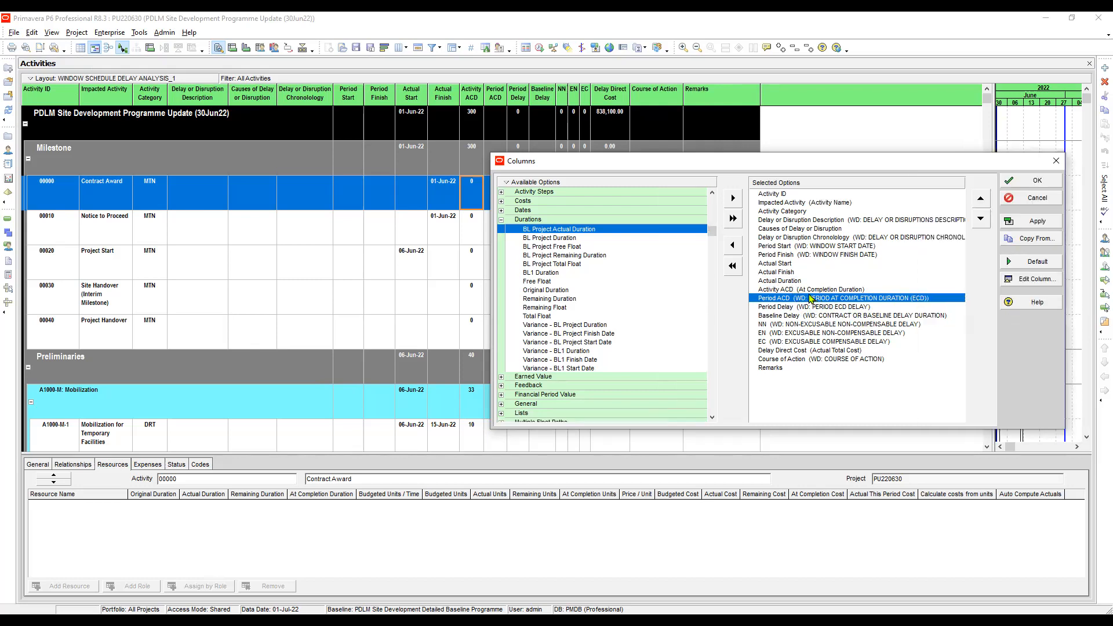
pyautogui.click(807, 290)
pyautogui.click(803, 297)
pyautogui.click(811, 290)
pyautogui.click(791, 298)
pyautogui.click(790, 290)
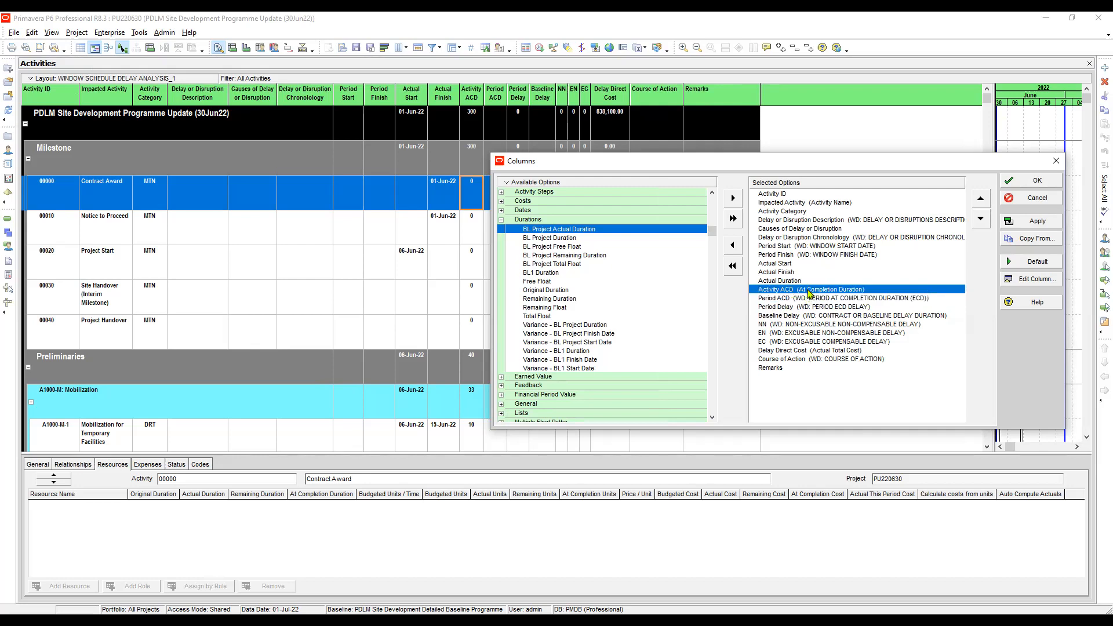
pyautogui.click(789, 282)
pyautogui.click(785, 290)
pyautogui.click(795, 298)
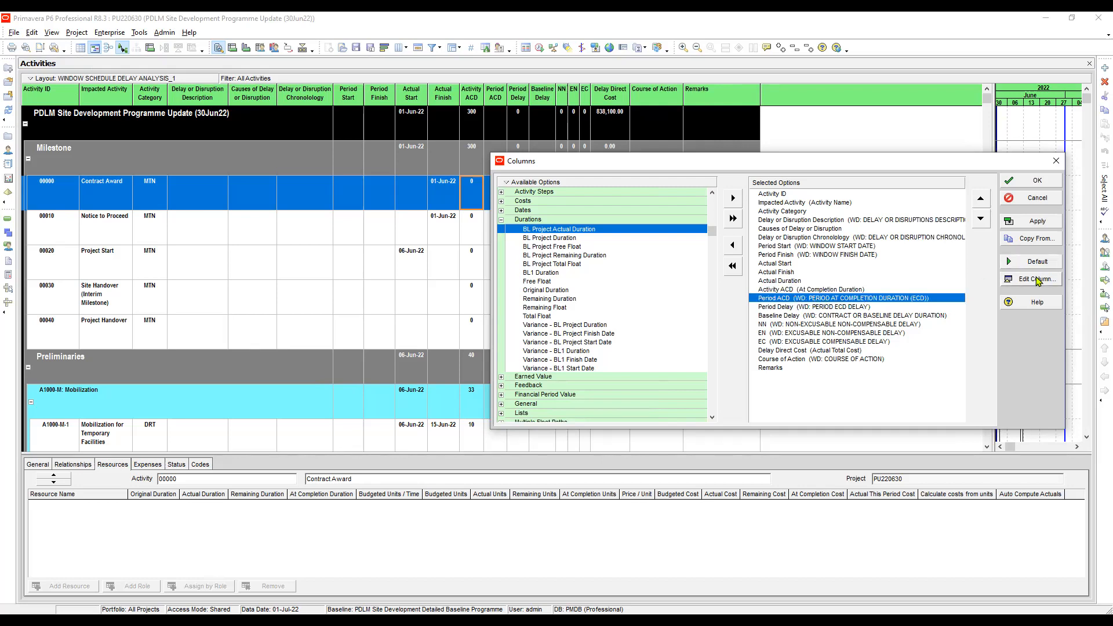
# Apply the revised column selection to the layout and close the Columns dialog.
pyautogui.click(1041, 223)
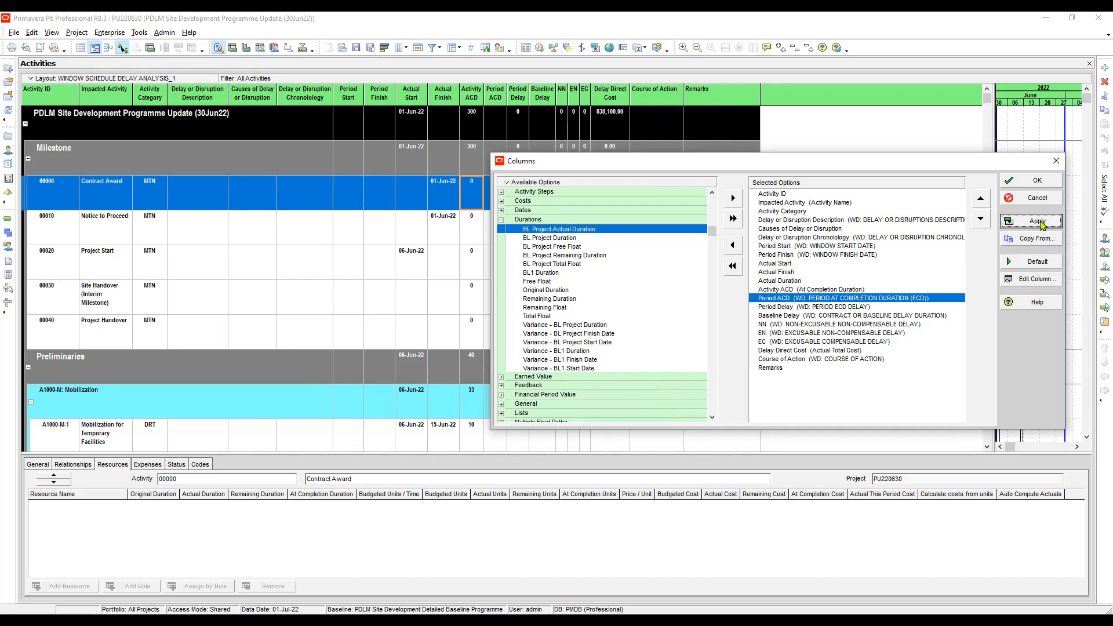
pyautogui.click(1056, 162)
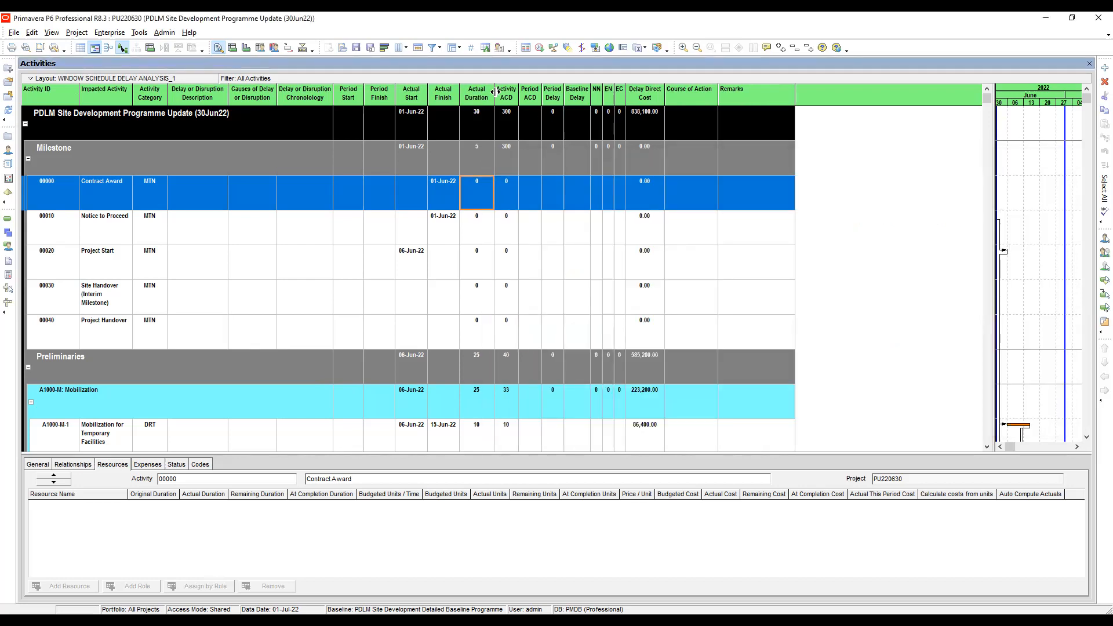
# Slightly narrow the Actual Duration column and check the title and width settings of the Activity ACD column.
pyautogui.moveTo(493, 90); pyautogui.dragTo(491, 92)
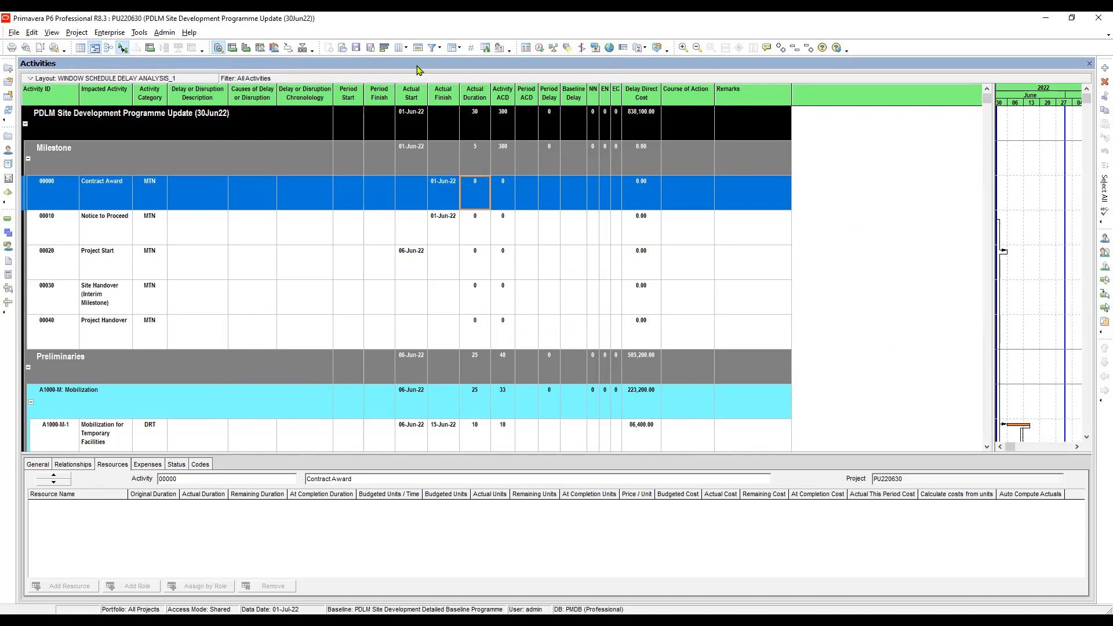
pyautogui.click(400, 47)
pyautogui.click(425, 62)
pyautogui.click(813, 298)
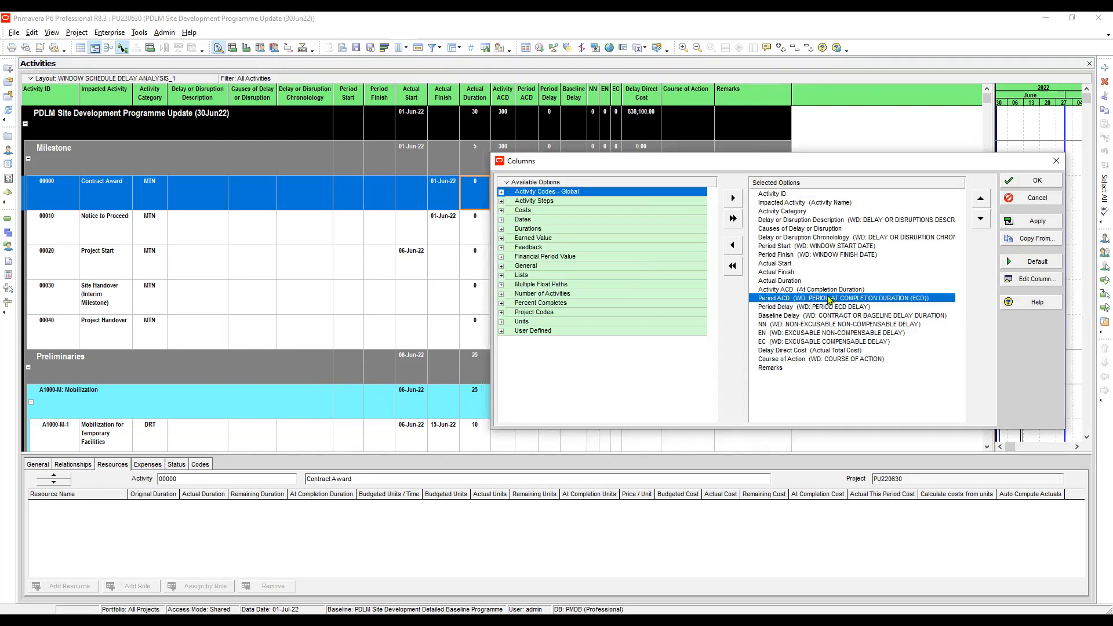
pyautogui.click(829, 289)
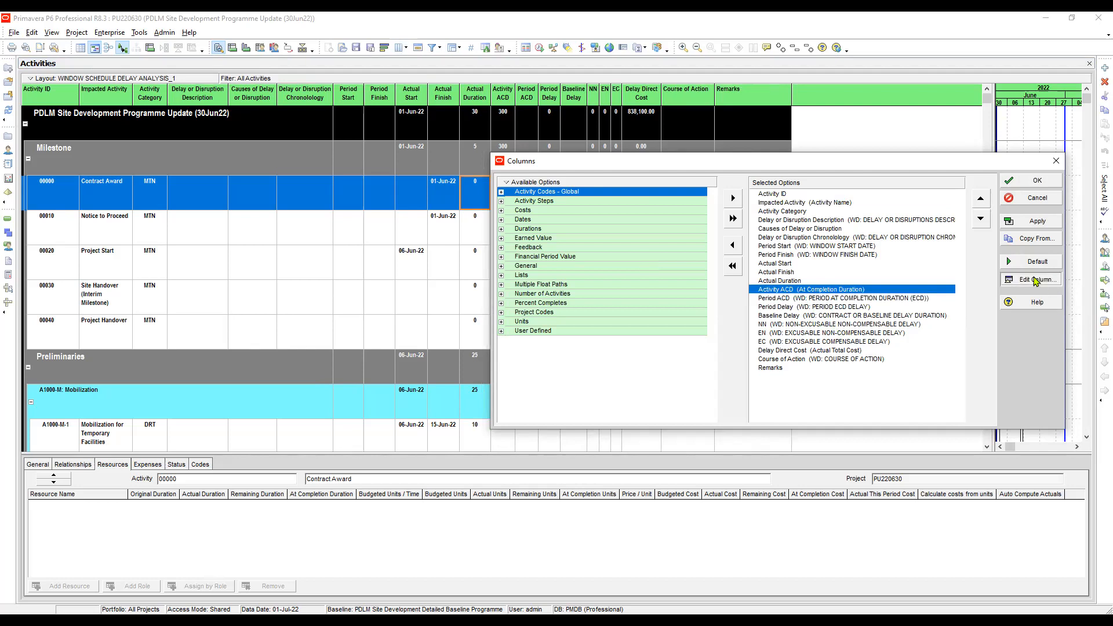
pyautogui.click(1036, 281)
pyautogui.moveTo(538, 308); pyautogui.dragTo(429, 308)
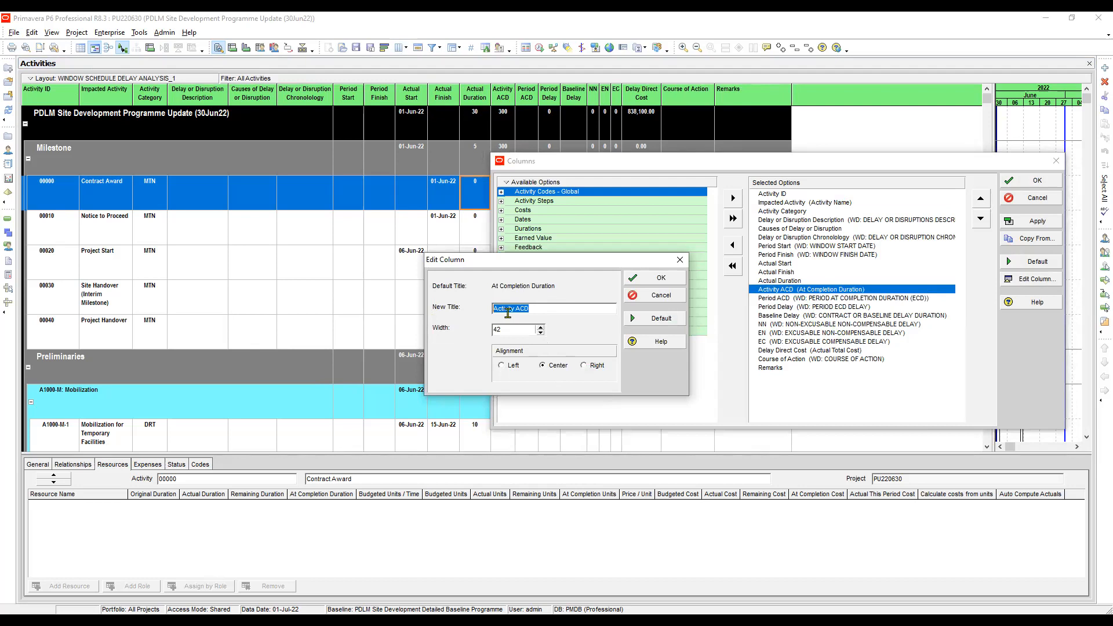
pyautogui.click(661, 283)
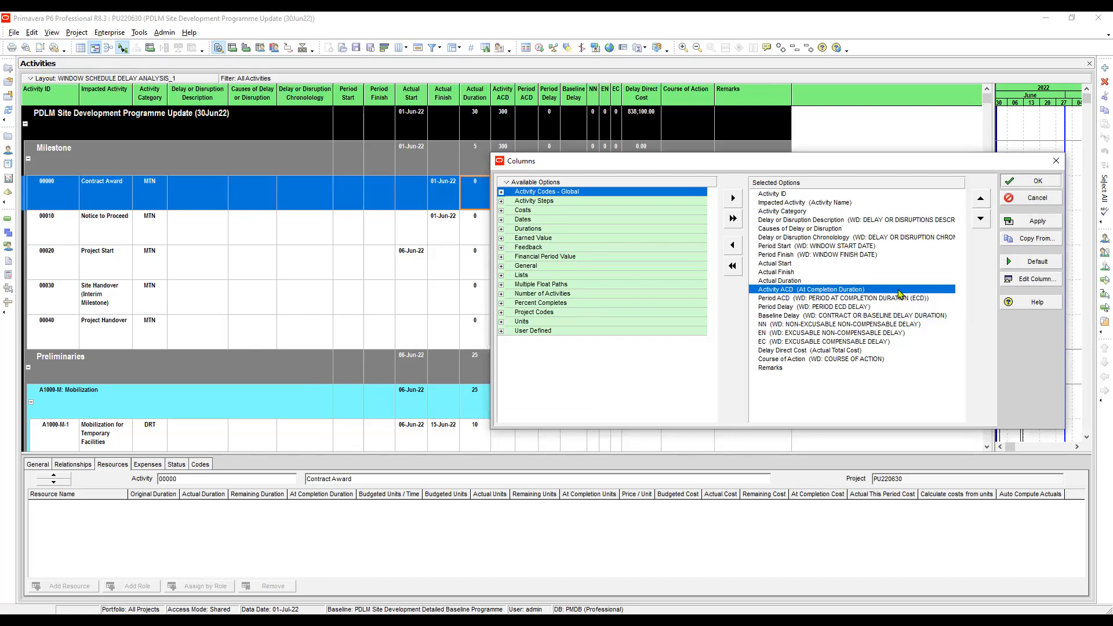
# Reset the Activity ACD column to its default title, At Completion Duration, apply it, and widen the column to fit the header.
pyautogui.click(1035, 279)
pyautogui.moveTo(542, 307); pyautogui.dragTo(385, 302)
pyautogui.press('BackSpace')
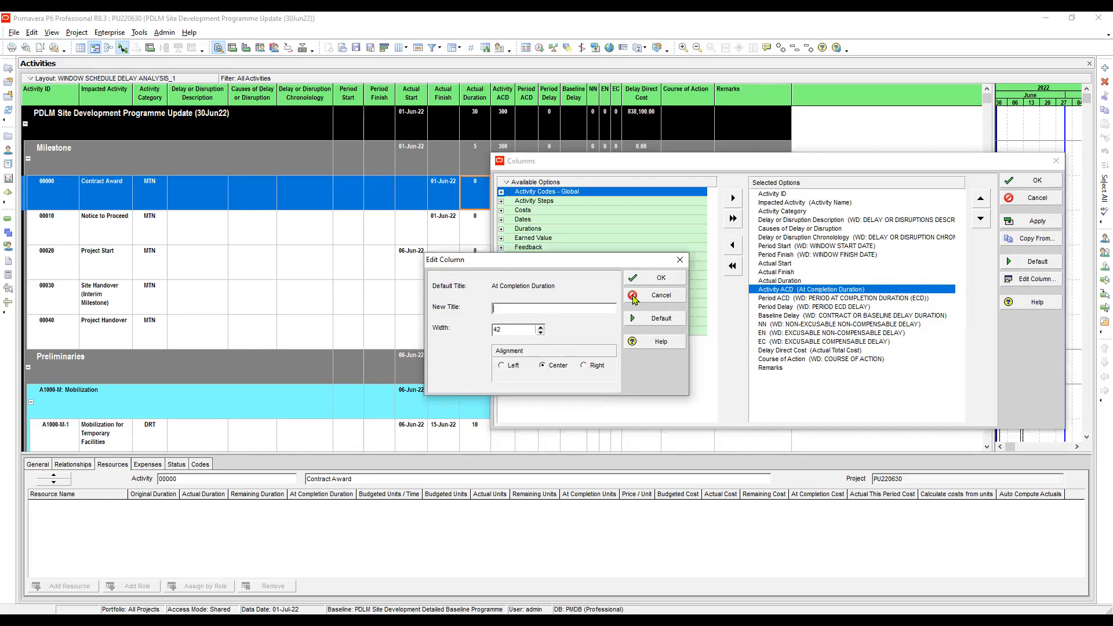
pyautogui.click(669, 282)
pyautogui.click(1041, 224)
pyautogui.click(1056, 160)
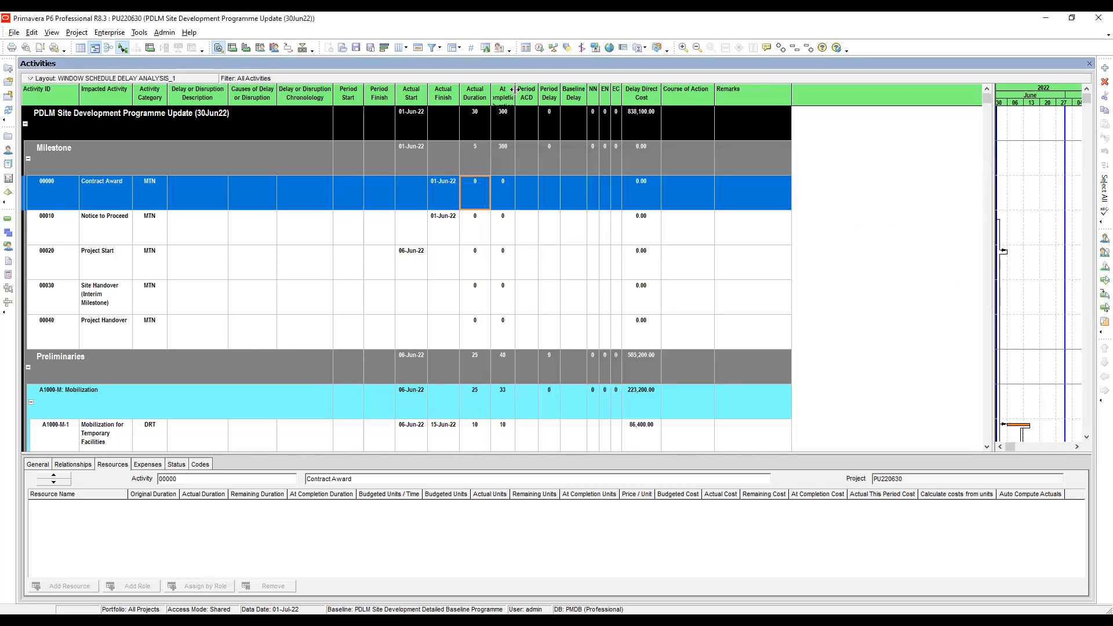
pyautogui.moveTo(515, 92)
pyautogui.mouseDown()
pyautogui.moveTo(542, 98)
pyautogui.moveTo(532, 99)
pyautogui.mouseUp()
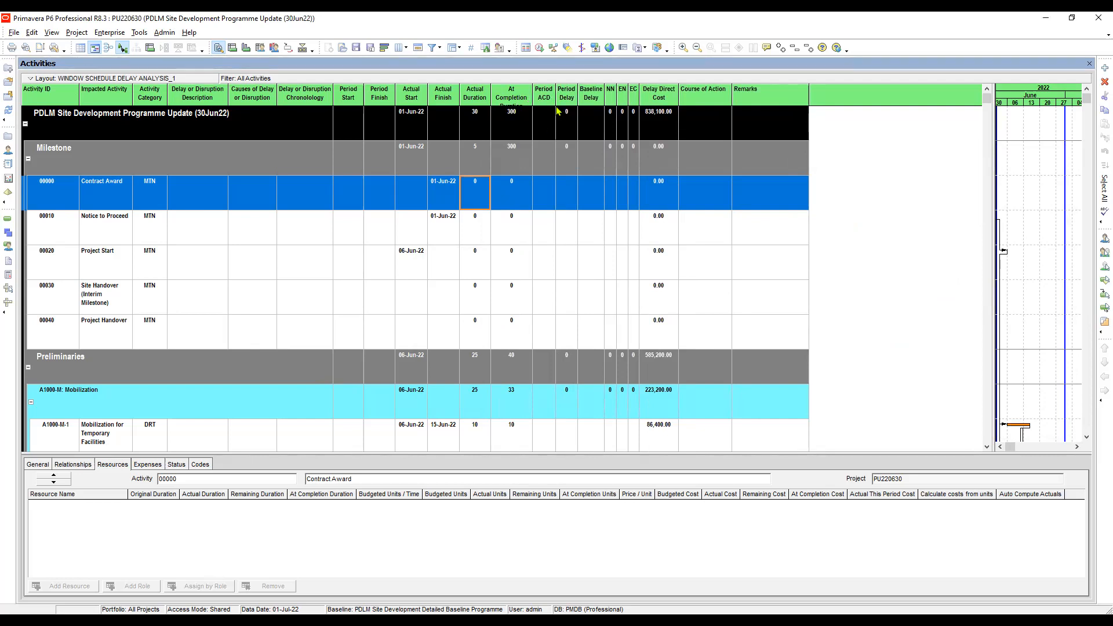
pyautogui.moveTo(532, 90); pyautogui.dragTo(537, 90)
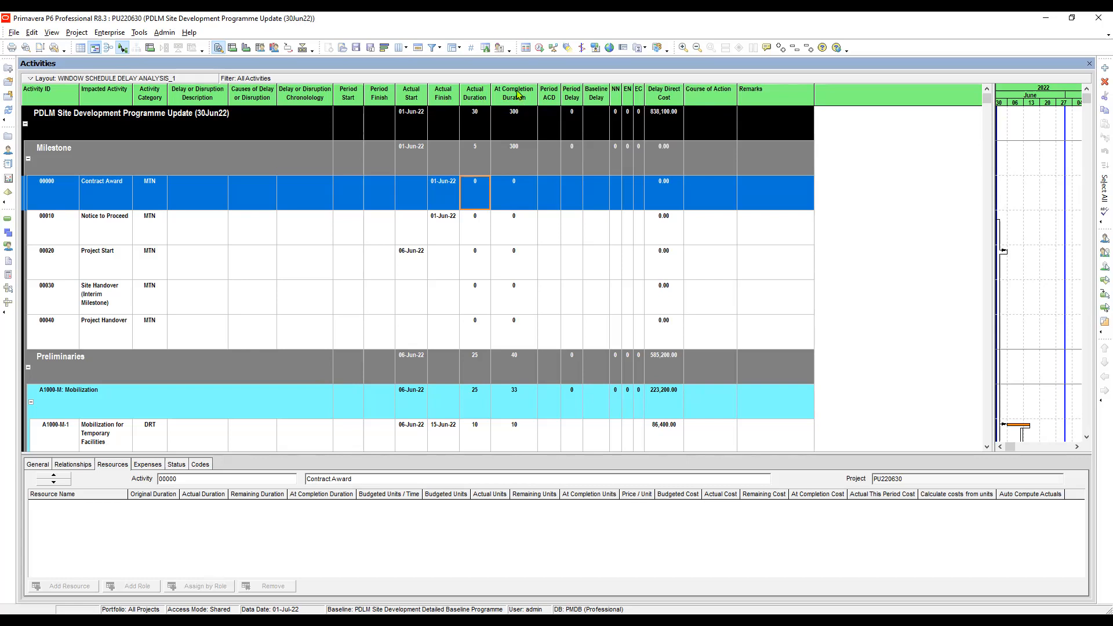
# Move Period ACD directly after Actual Duration, ahead of At Completion Duration, apply the new order and slightly widen the Period ACD column.
pyautogui.click(405, 47)
pyautogui.click(409, 62)
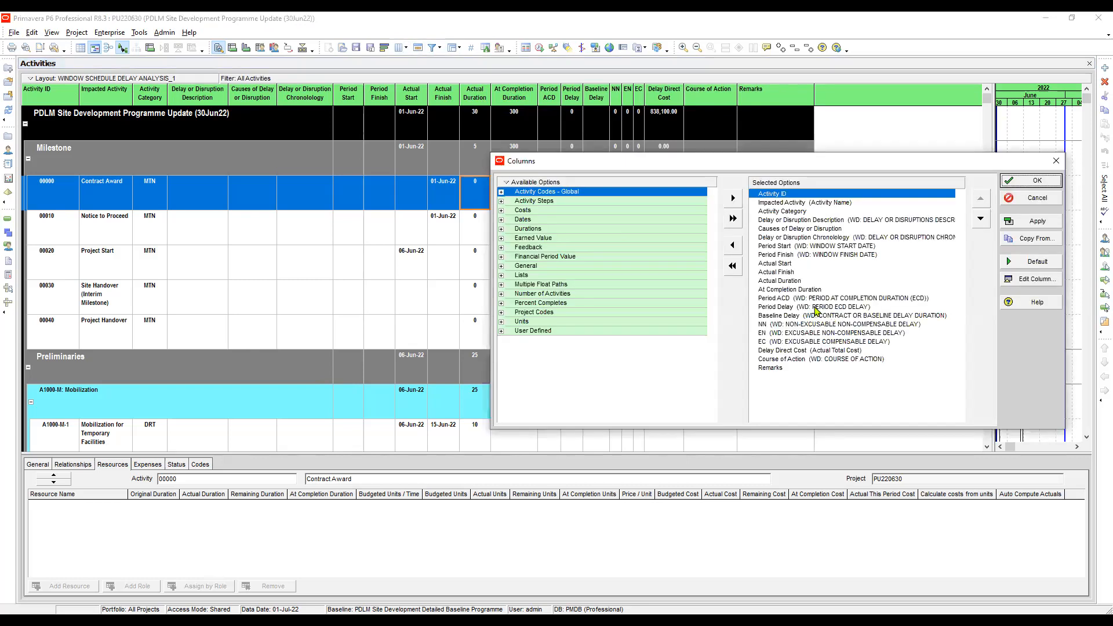
pyautogui.click(823, 298)
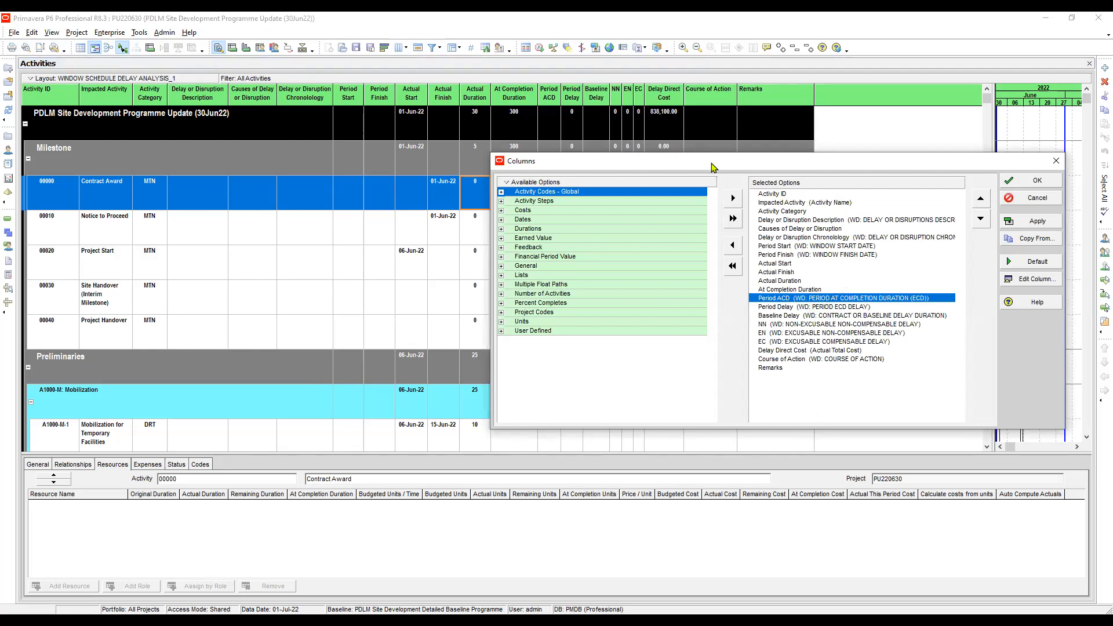
pyautogui.moveTo(713, 169); pyautogui.dragTo(713, 172)
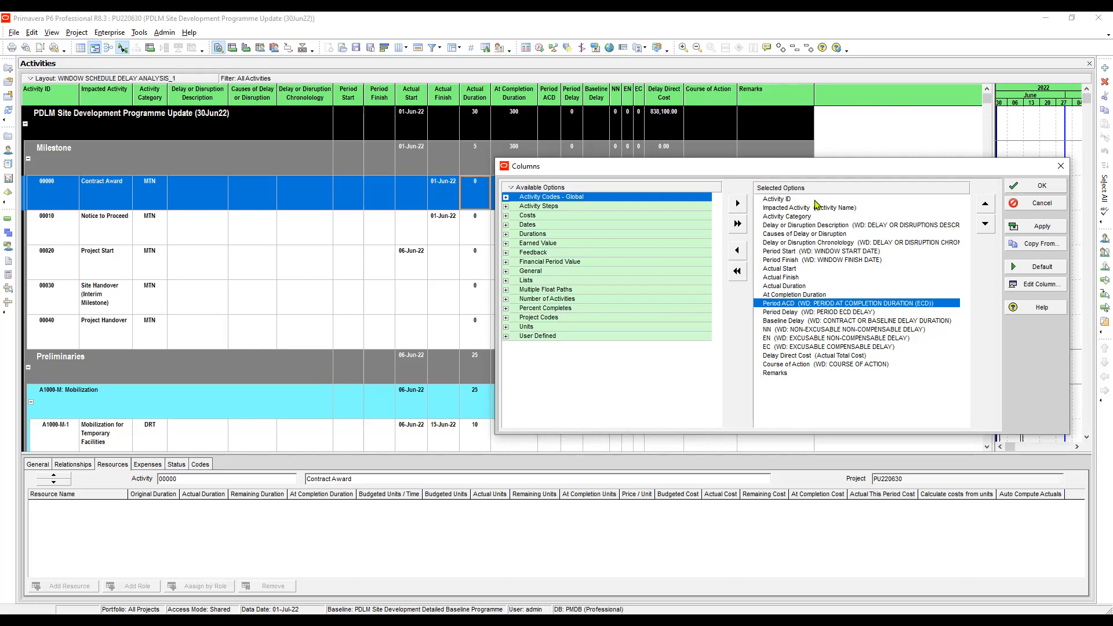
pyautogui.click(801, 294)
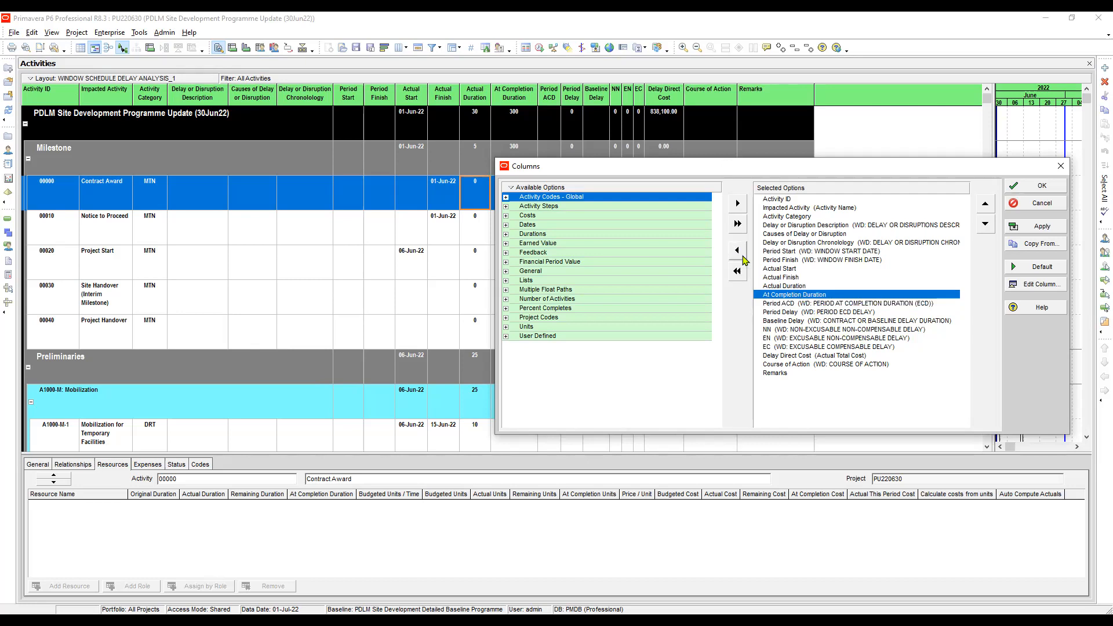
pyautogui.click(785, 303)
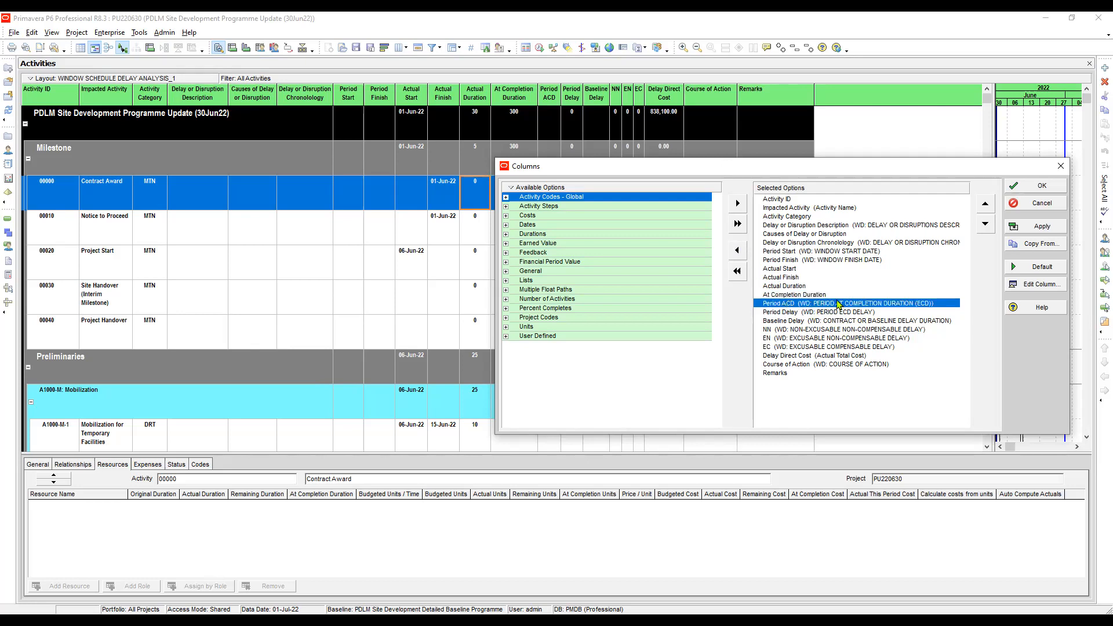
pyautogui.click(985, 207)
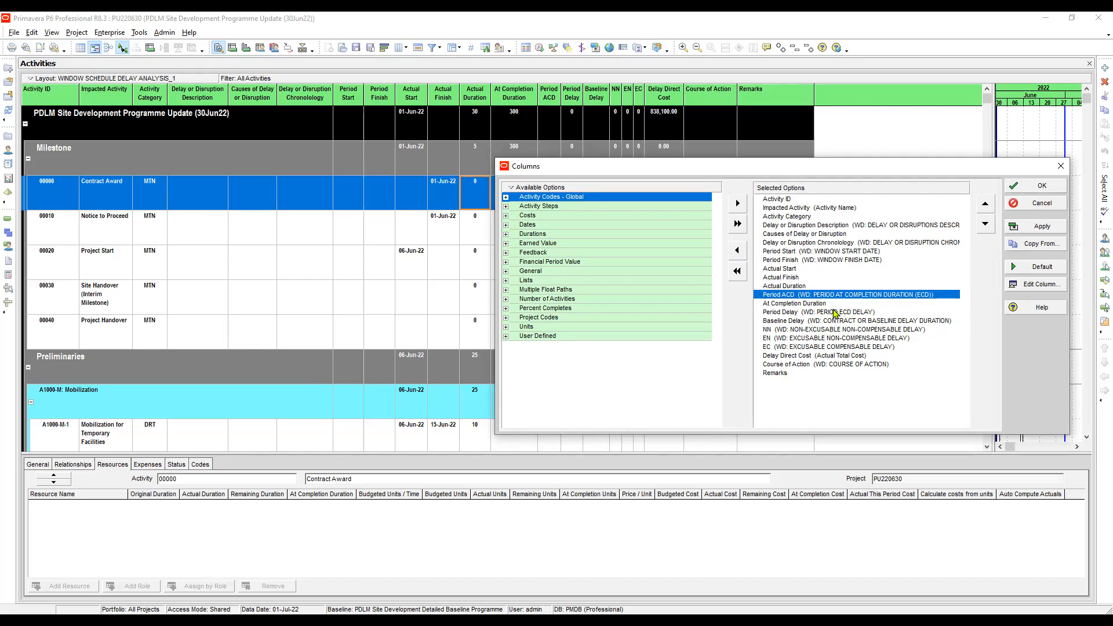
pyautogui.click(821, 305)
pyautogui.click(827, 293)
pyautogui.click(1045, 230)
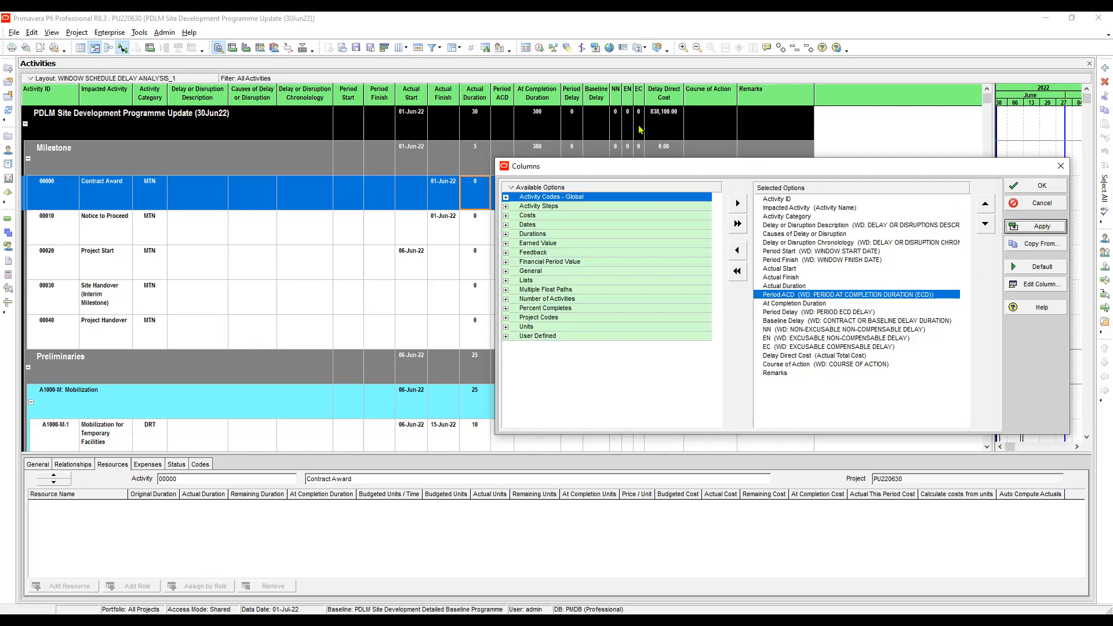
pyautogui.click(1061, 168)
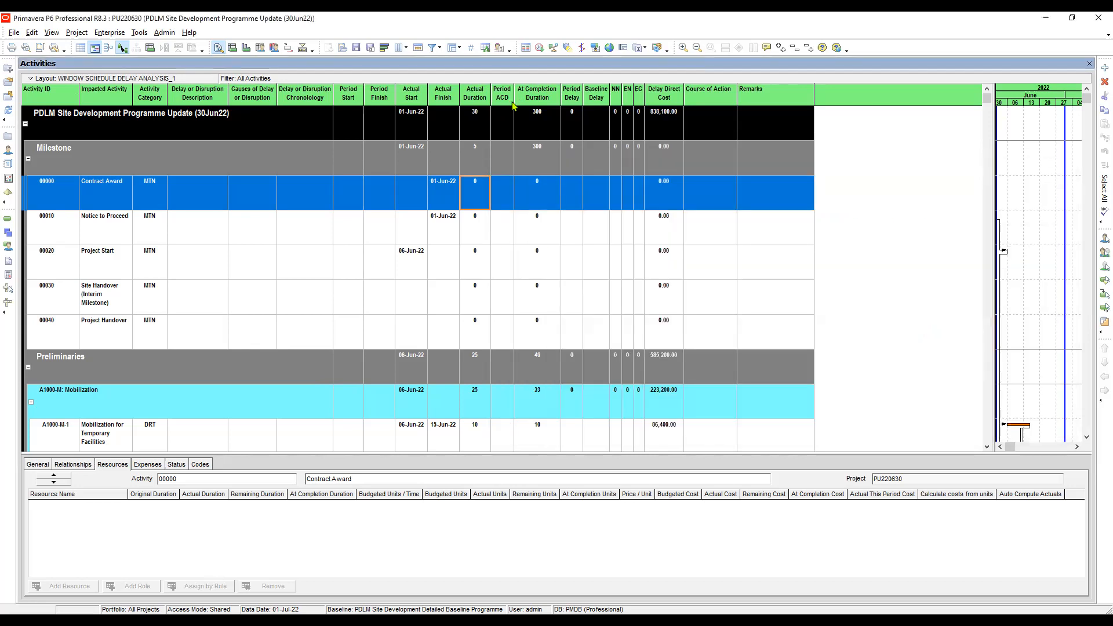
pyautogui.moveTo(514, 96); pyautogui.dragTo(514, 98)
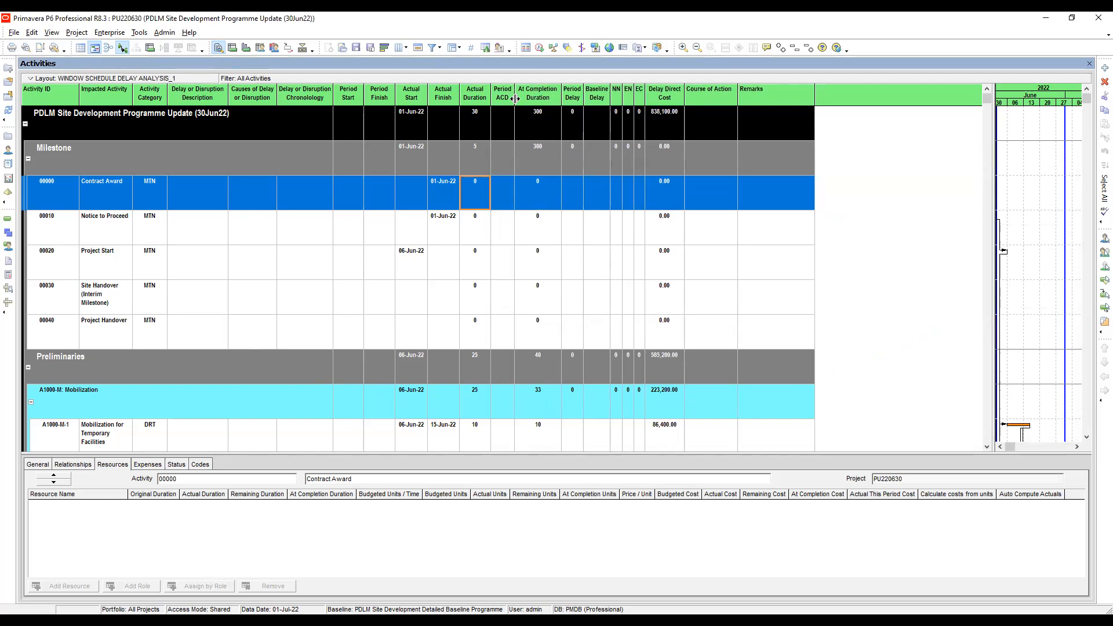
# Reset the Period Delay column's title to its default, WD: PERIOD ECD DELAY.
pyautogui.click(399, 48)
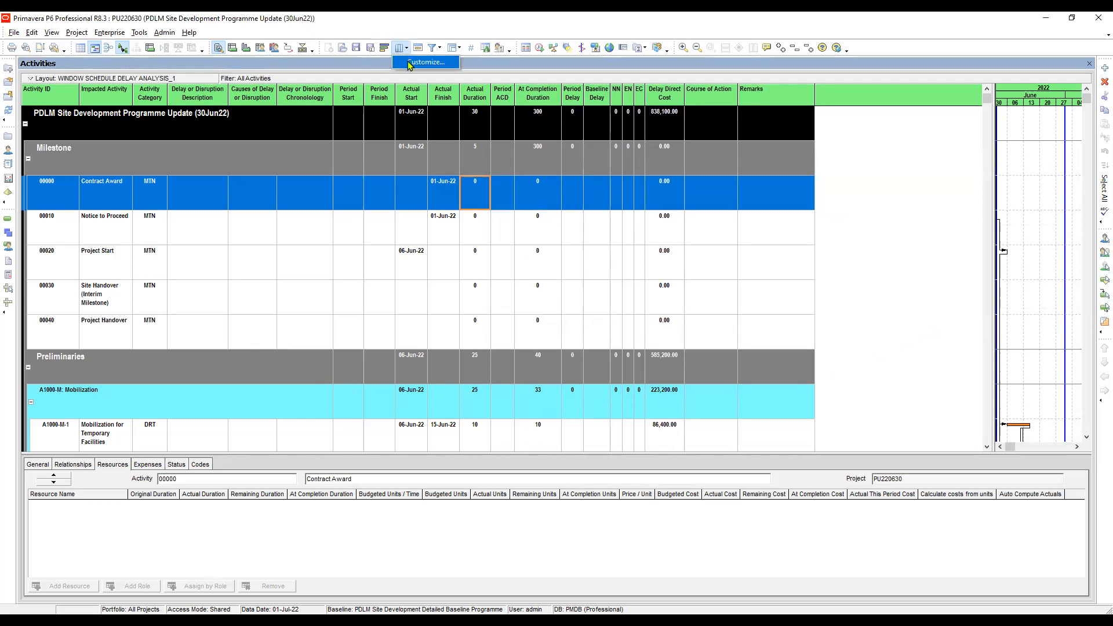
pyautogui.click(830, 295)
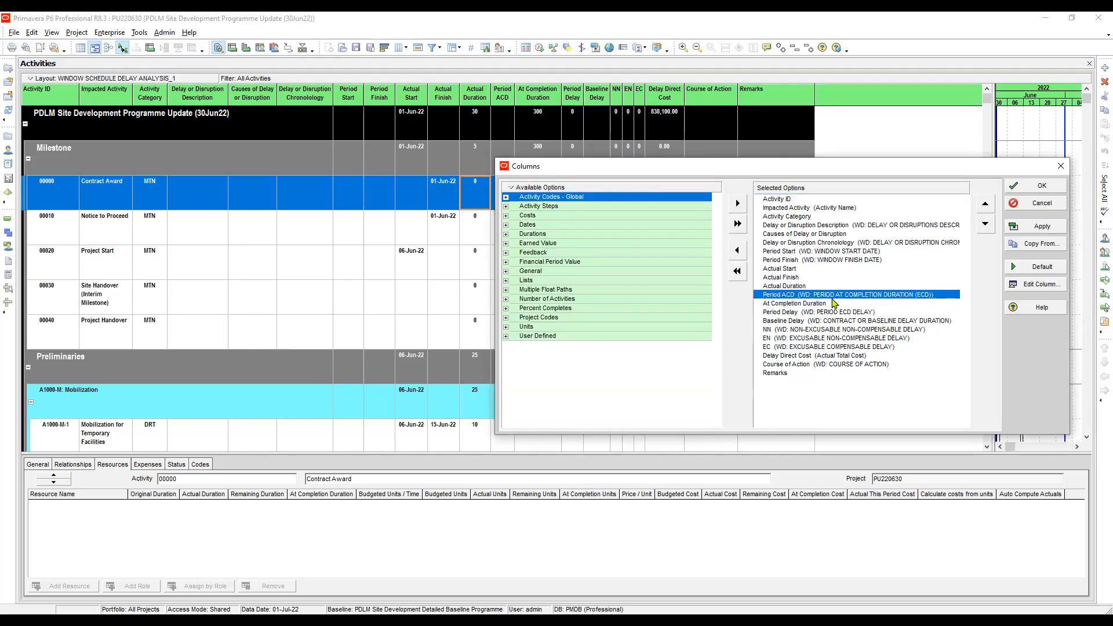
pyautogui.click(802, 304)
pyautogui.click(804, 312)
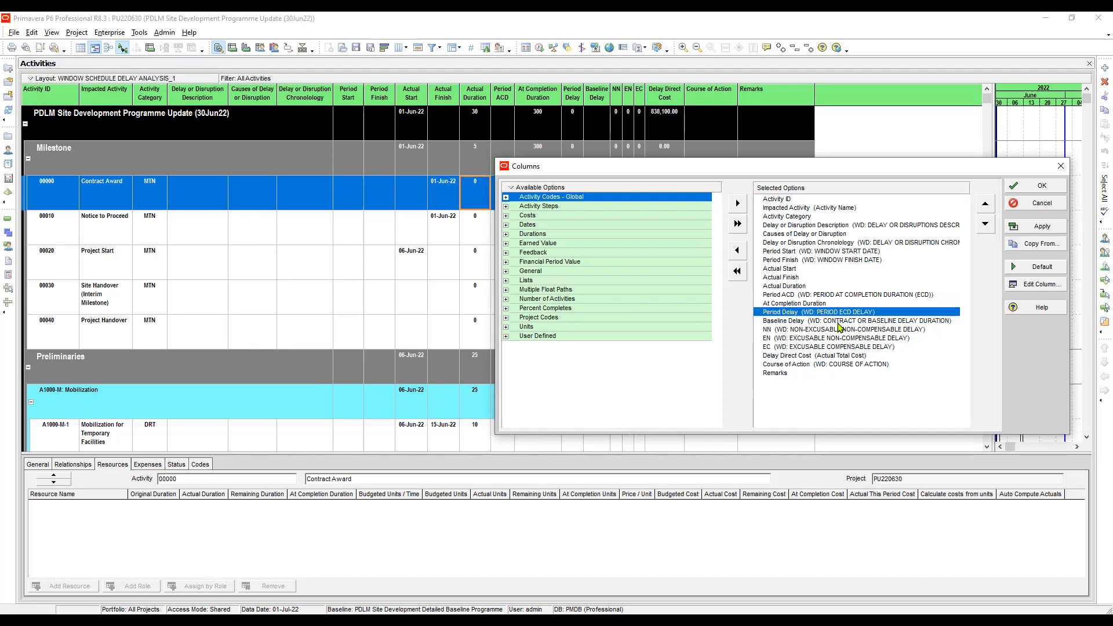
pyautogui.click(1037, 284)
pyautogui.moveTo(534, 310); pyautogui.dragTo(395, 279)
pyautogui.press('BackSpace')
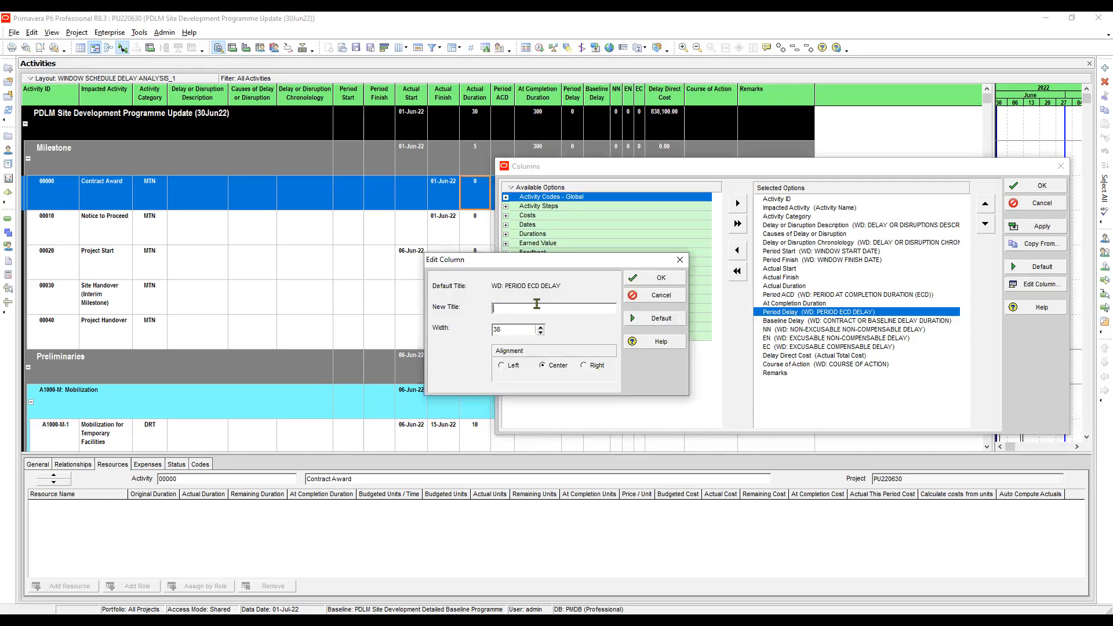
pyautogui.click(661, 278)
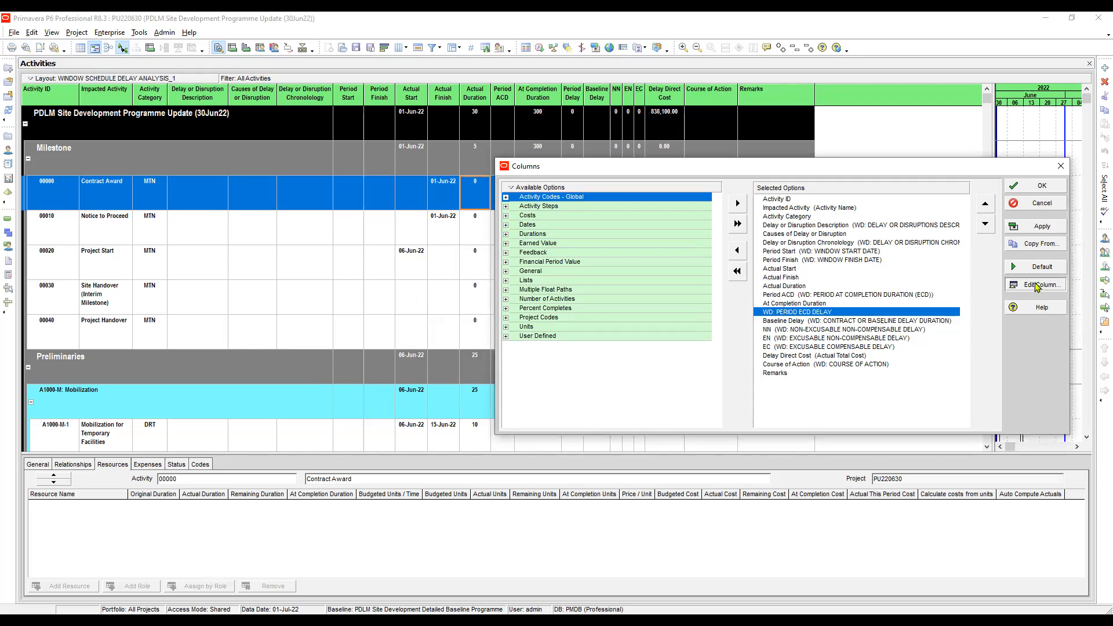
# Remove the WD: prefix so the column is titled PERIOD ECD DELAY, apply the change and fit its width to the header.
pyautogui.click(1020, 285)
pyautogui.click(506, 308)
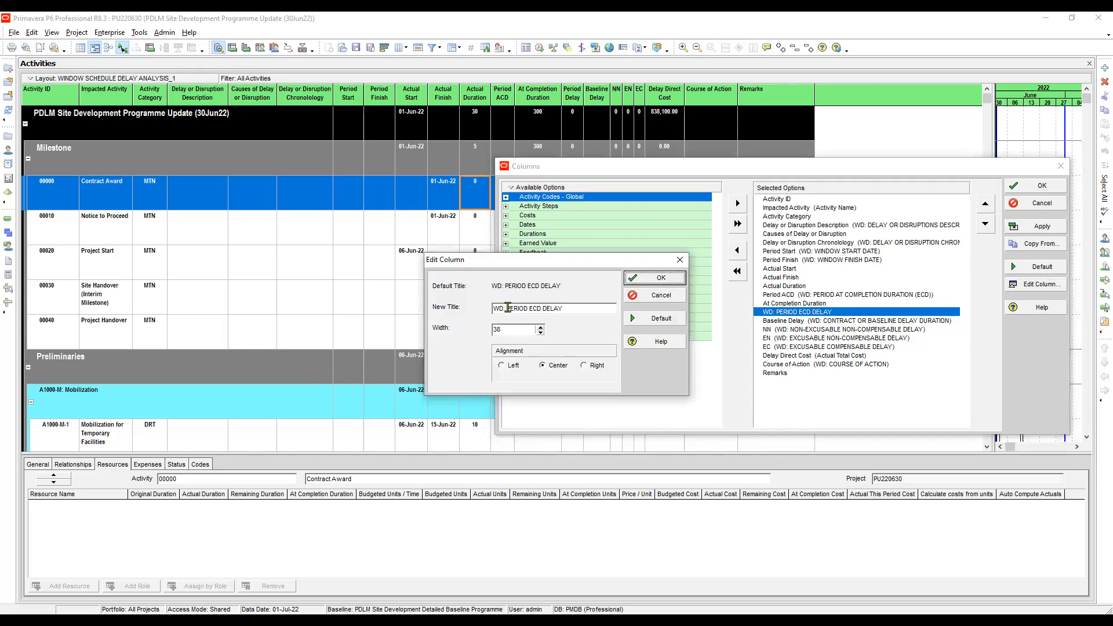
pyautogui.hotkey('shift', 'Home')
pyautogui.press('BackSpace')
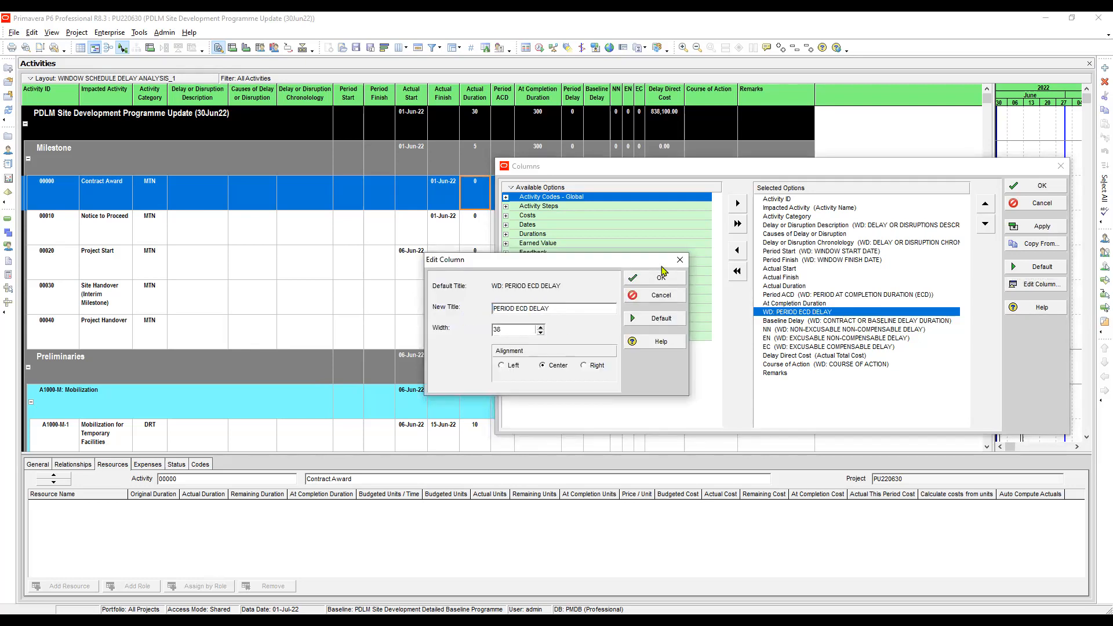
pyautogui.click(661, 276)
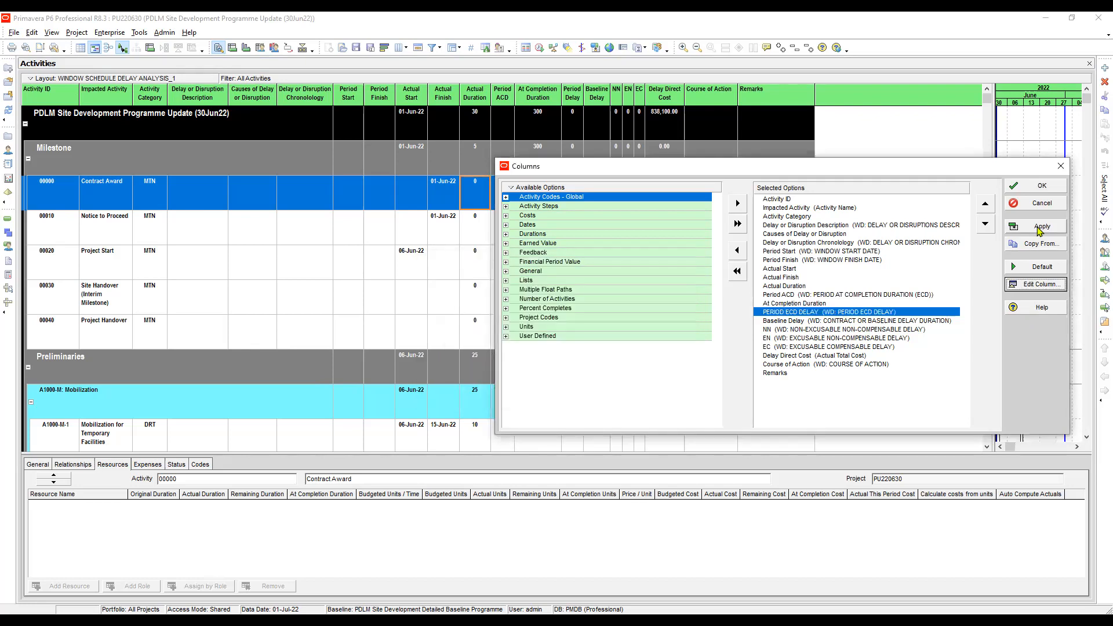
pyautogui.click(1039, 229)
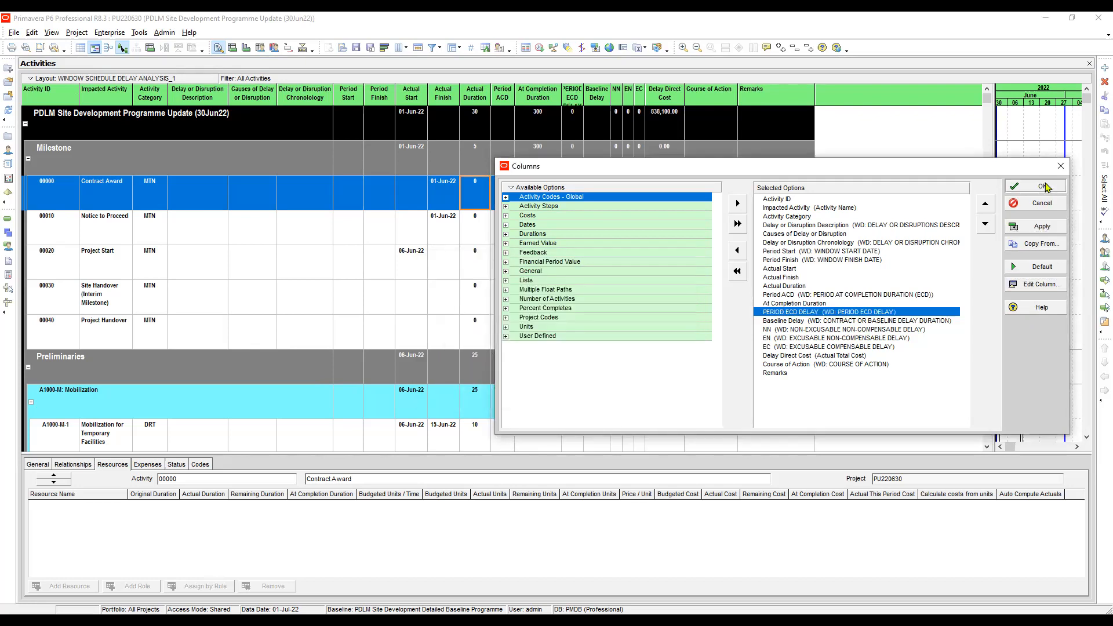
pyautogui.click(1042, 187)
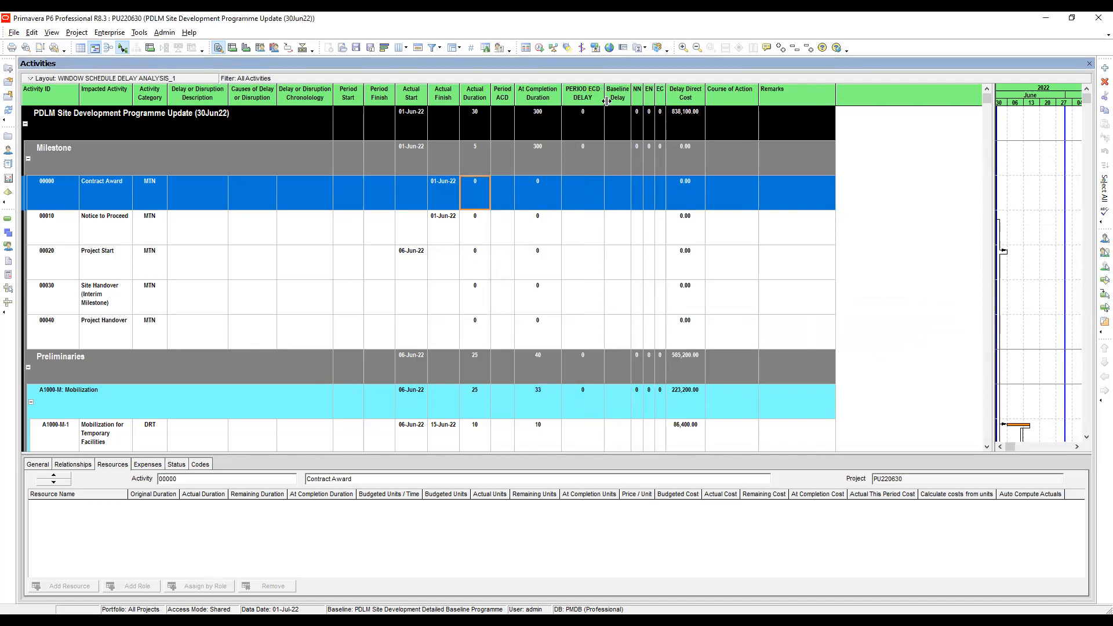
pyautogui.moveTo(604, 101); pyautogui.dragTo(601, 101)
# Examine the enterprise User Defined Fields definitions behind the delay columns.
pyautogui.click(399, 49)
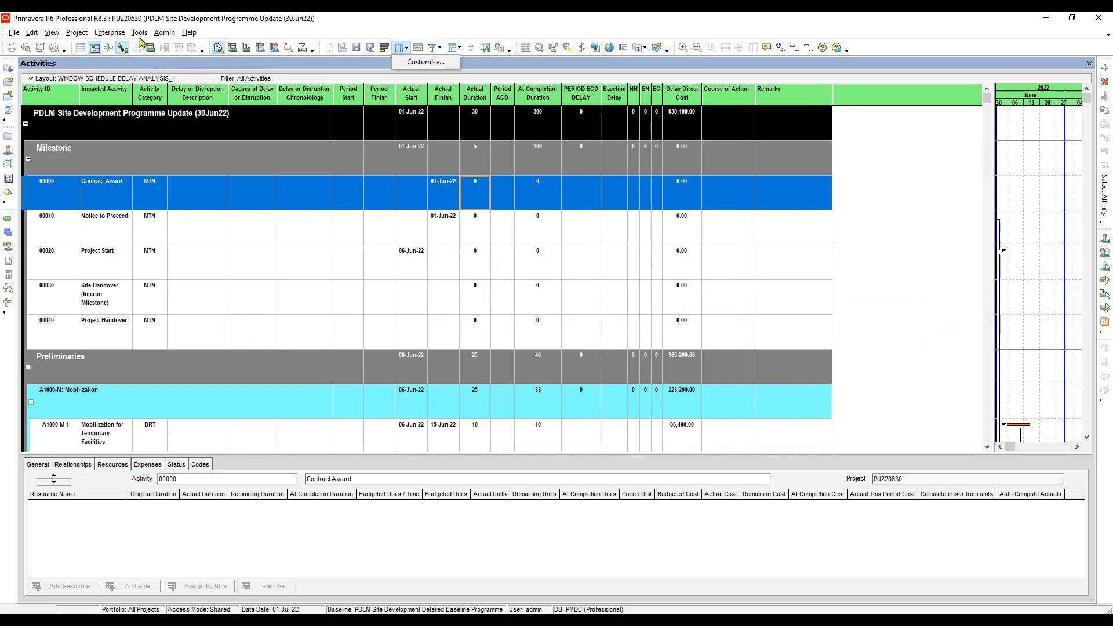
pyautogui.click(113, 35)
pyautogui.click(113, 35)
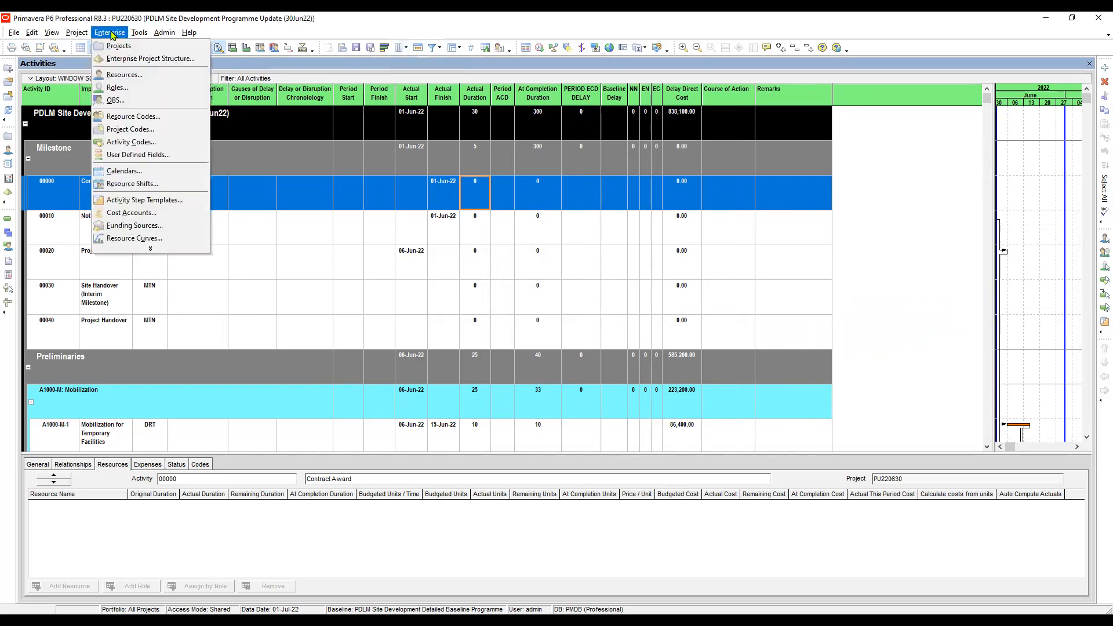
pyautogui.click(137, 153)
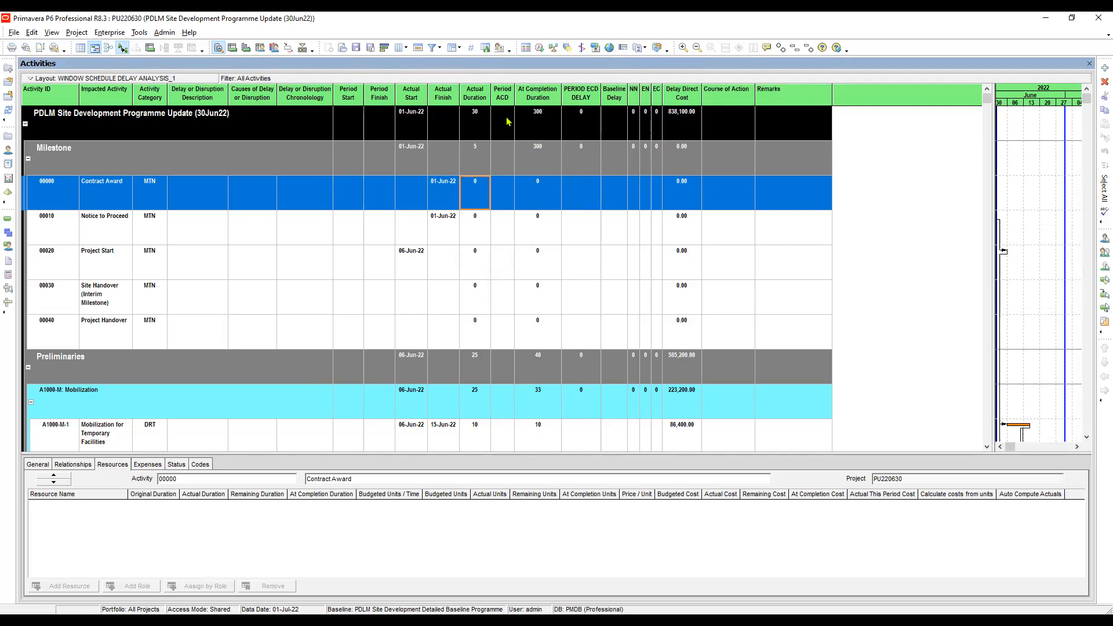
# Retitle the Period Start column as WINDOW START DATE by restoring its default title and removing the WD: prefix.
pyautogui.click(400, 47)
pyautogui.click(414, 65)
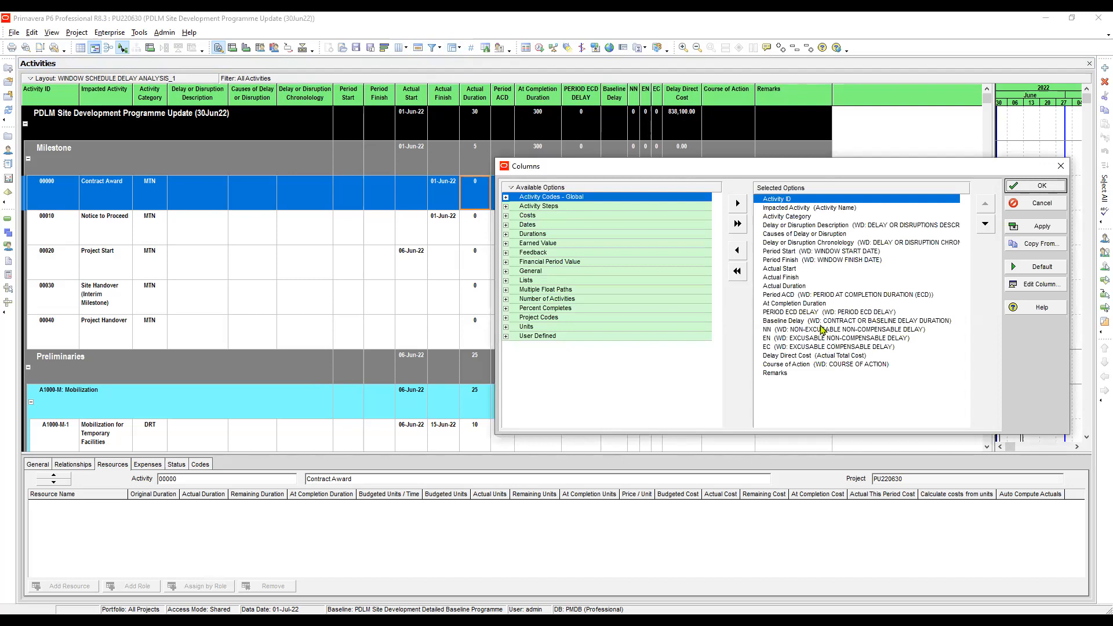
pyautogui.click(810, 253)
pyautogui.click(1045, 290)
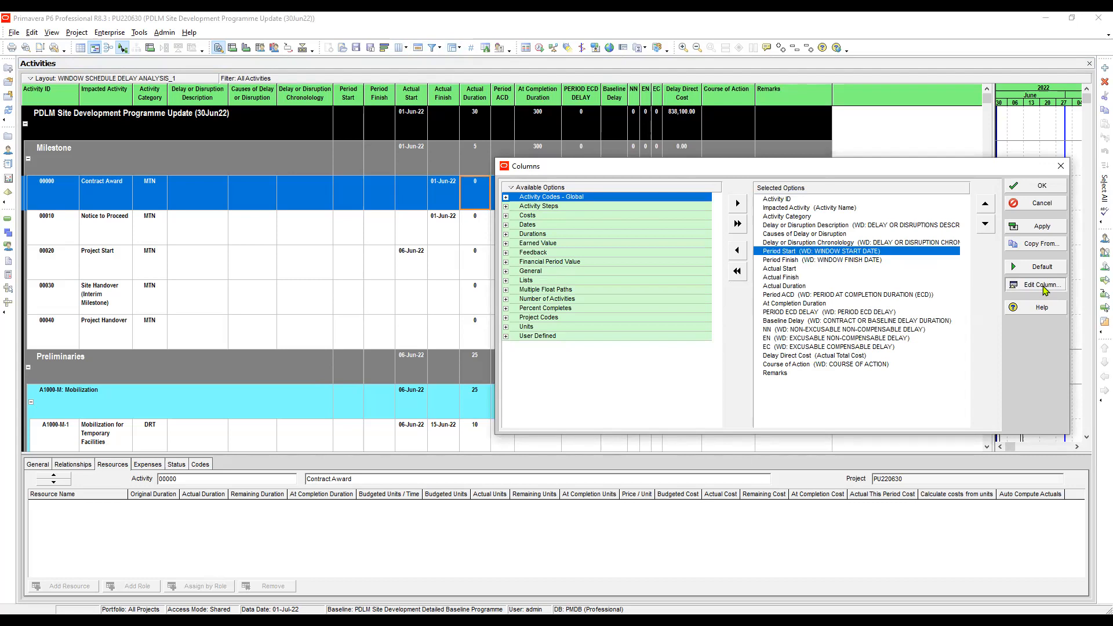
pyautogui.moveTo(536, 307); pyautogui.dragTo(354, 276)
pyautogui.press('BackSpace')
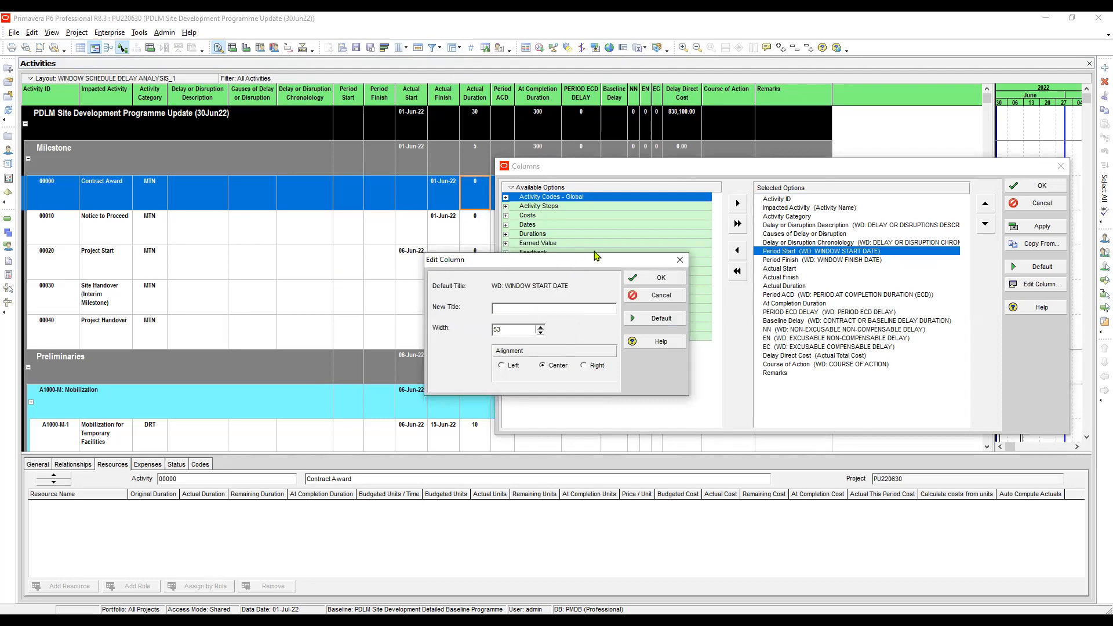
pyautogui.click(662, 279)
pyautogui.click(1027, 290)
pyautogui.click(508, 309)
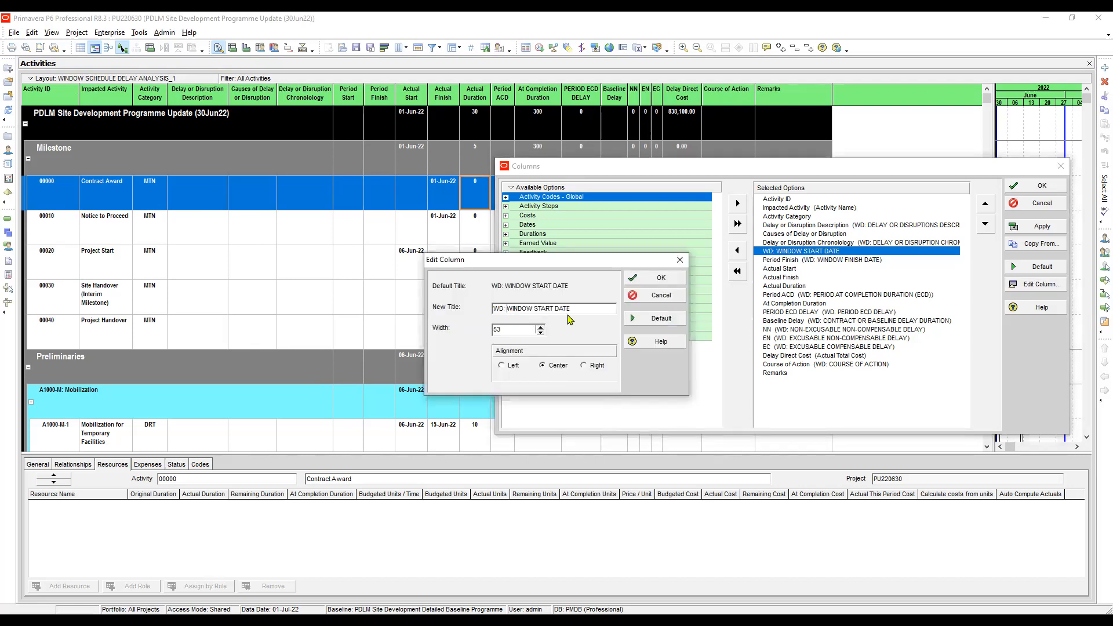
pyautogui.moveTo(507, 309); pyautogui.dragTo(446, 308)
pyautogui.press('Delete')
pyautogui.click(656, 278)
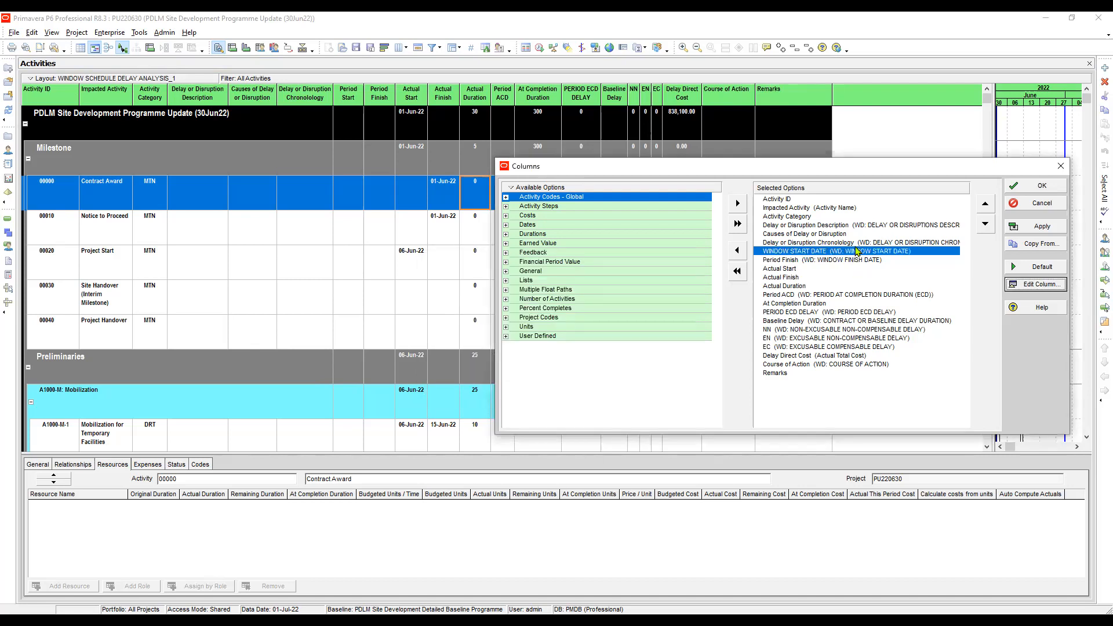
# Retitle the Delay or Disruption Description column as DELAY OR DISRUPTIONS DESCRIPTION, using its default title without the WD: prefix.
pyautogui.click(856, 243)
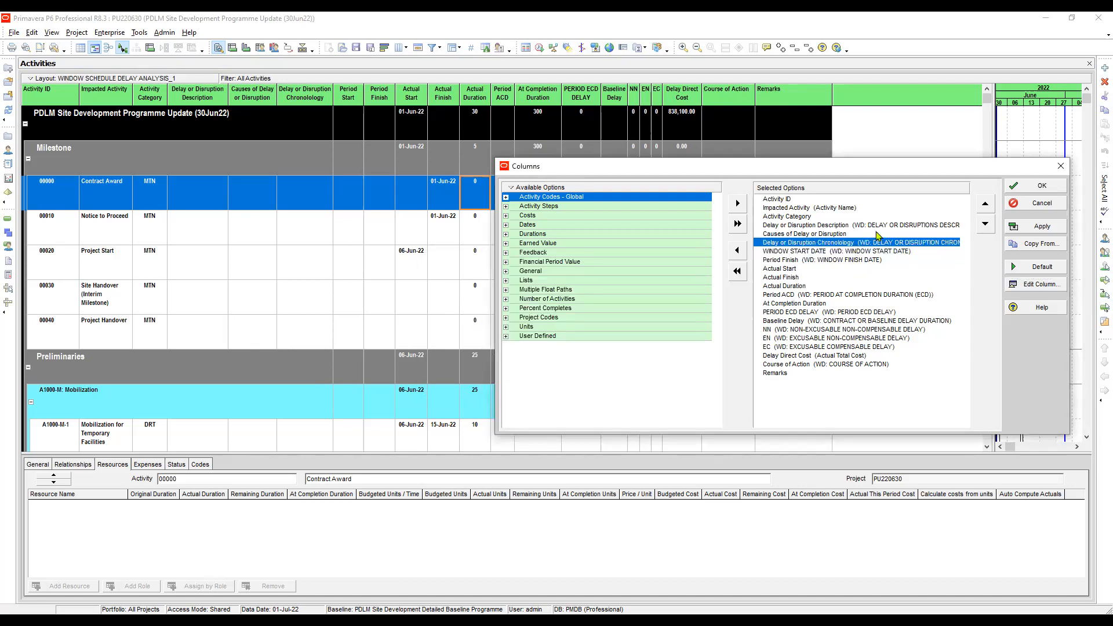
pyautogui.click(835, 226)
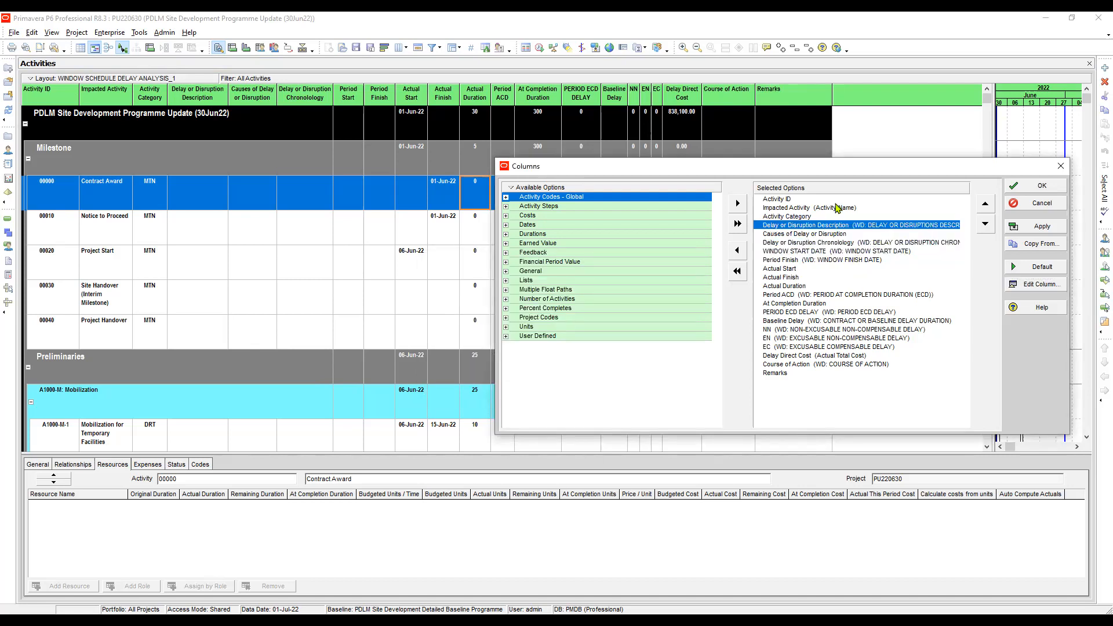
pyautogui.click(837, 208)
pyautogui.click(818, 227)
pyautogui.click(1042, 285)
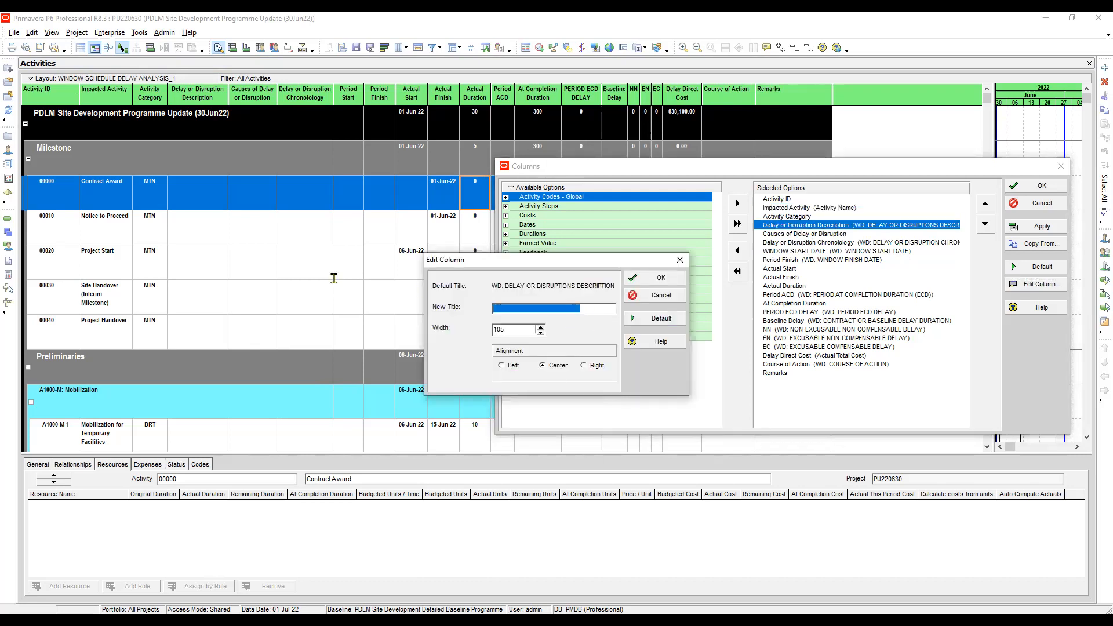
pyautogui.press('Delete')
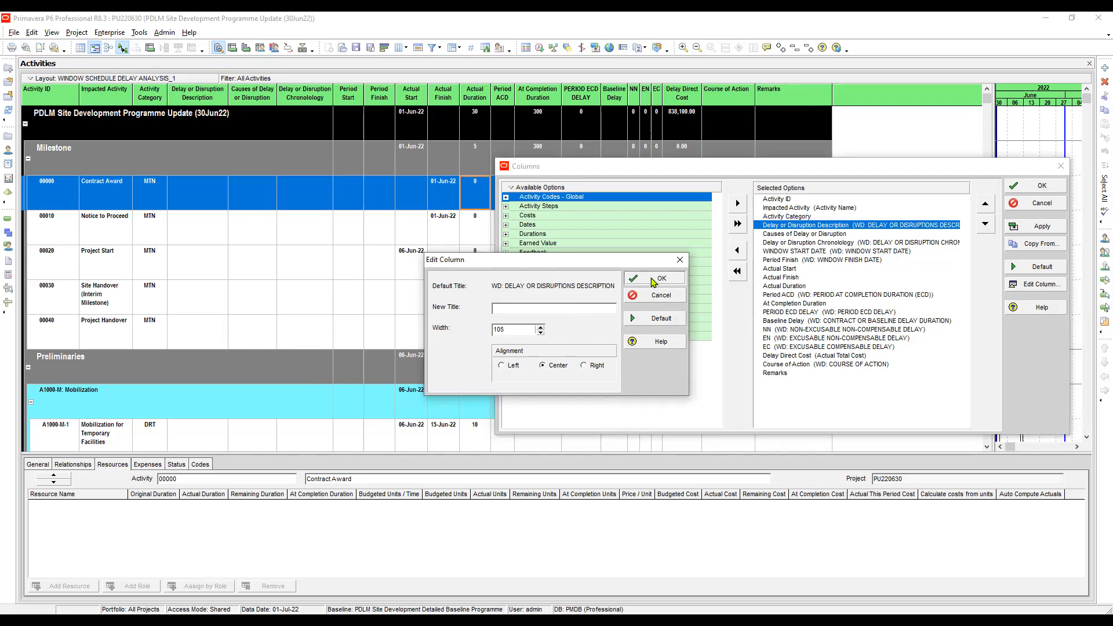
pyautogui.click(653, 282)
pyautogui.click(1037, 284)
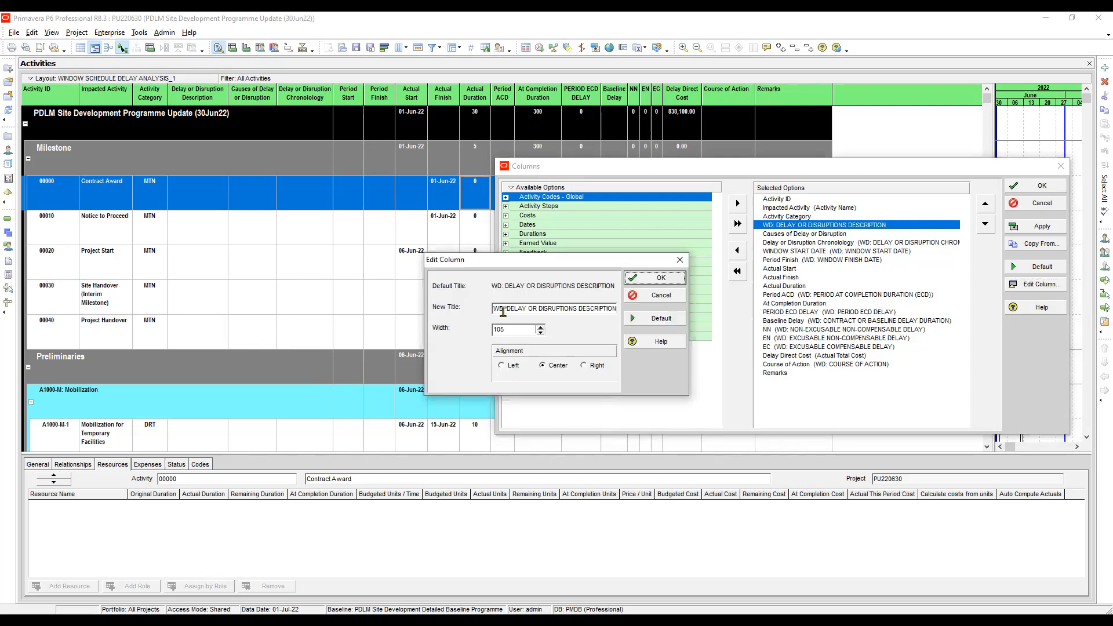
pyautogui.click(510, 306)
pyautogui.press('BackSpace')
pyautogui.press('BackSpace')
pyautogui.press('BackSpace')
pyautogui.press('BackSpace')
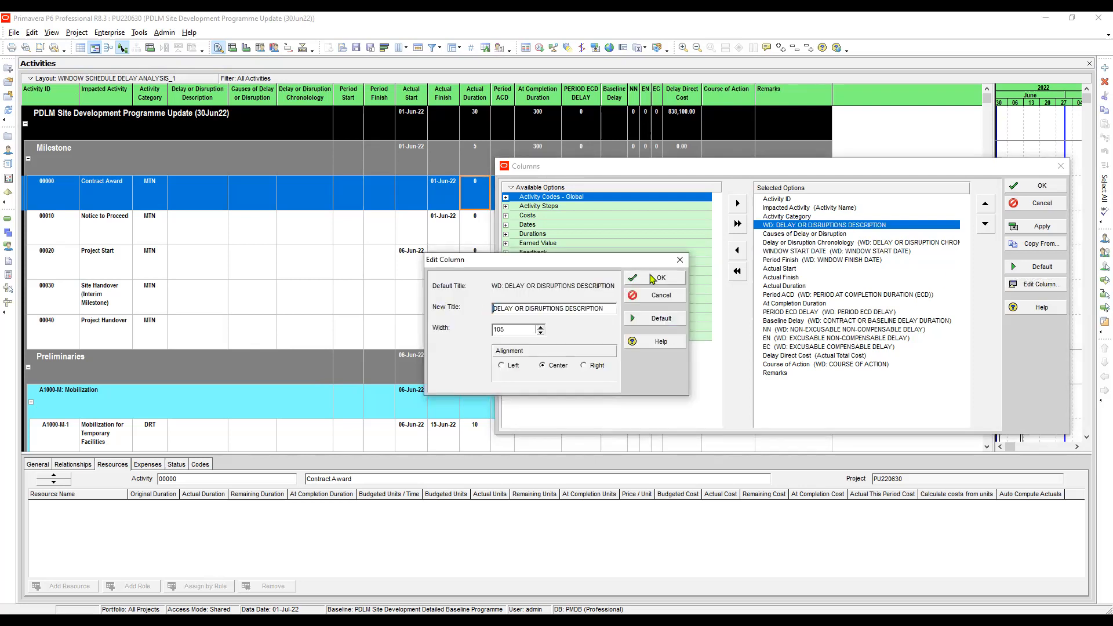
pyautogui.click(651, 279)
# Retitle the Delay or Disruption Chronolology column as DELAY OR DISRUPTION CHRONOLOGY, using its default title without the WD: prefix.
pyautogui.click(802, 234)
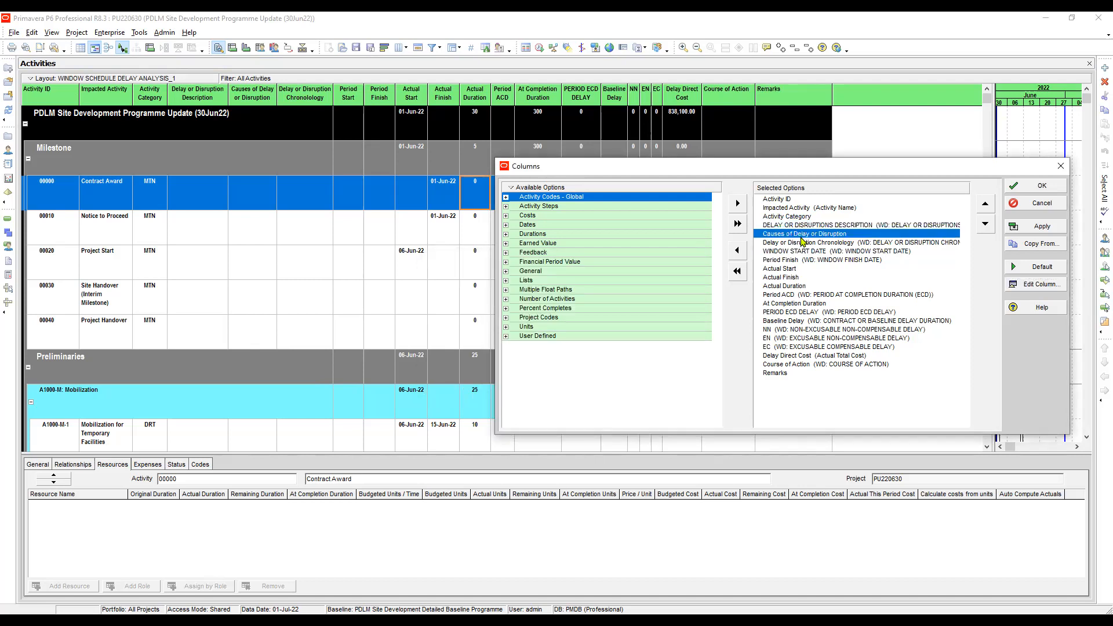
pyautogui.click(807, 244)
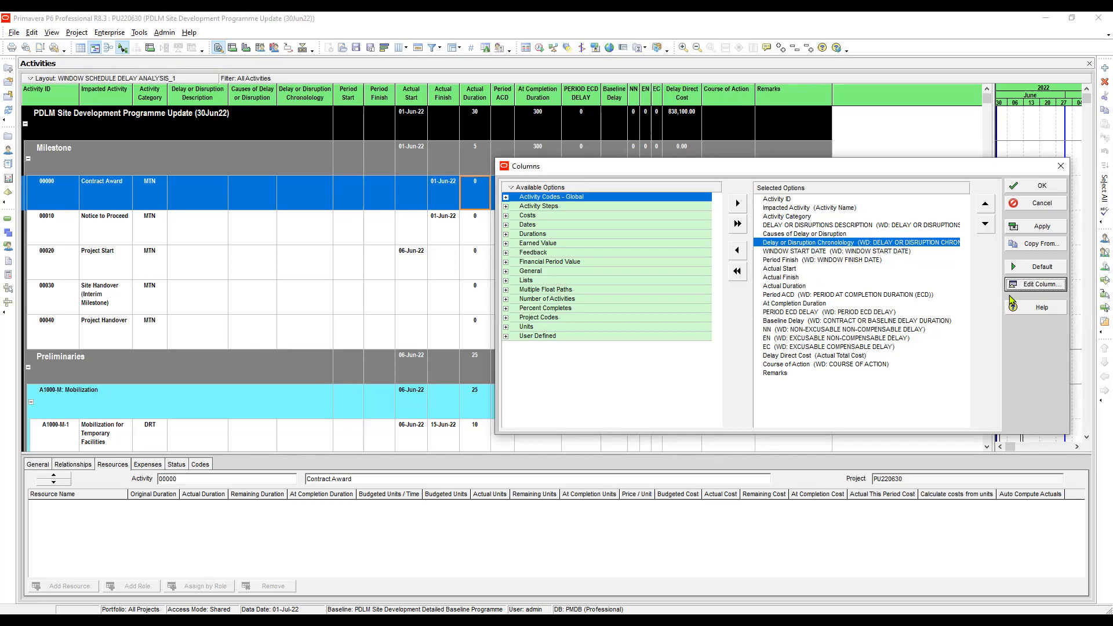
pyautogui.click(1020, 285)
pyautogui.press('Delete')
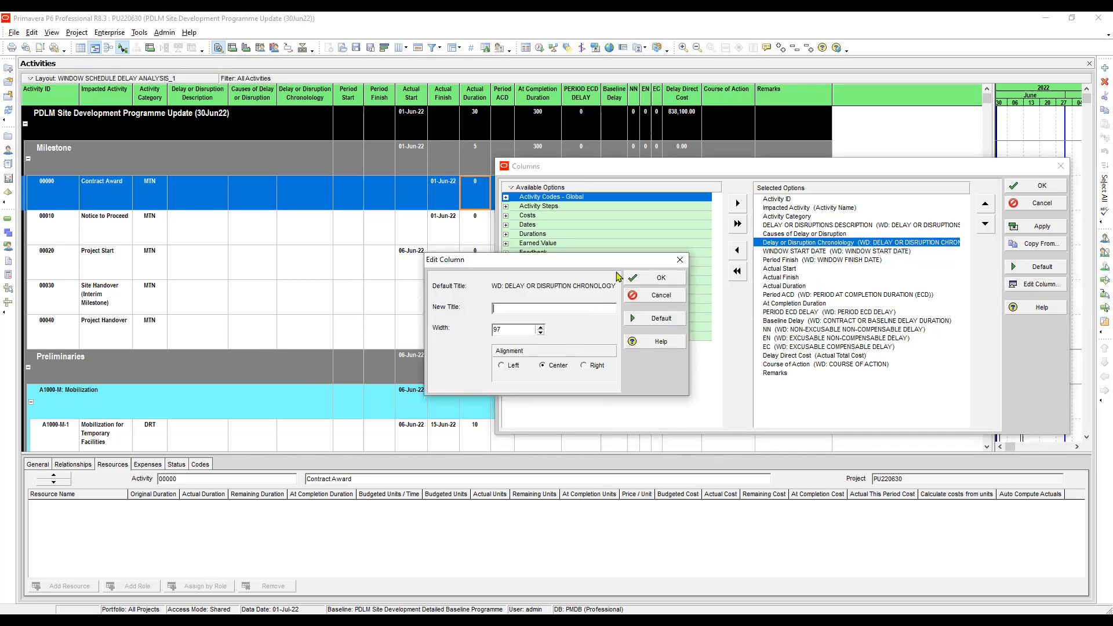
pyautogui.click(664, 284)
pyautogui.click(1038, 284)
pyautogui.moveTo(509, 306); pyautogui.dragTo(444, 299)
pyautogui.press('Delete')
pyautogui.click(657, 277)
# Restore the WINDOW START DATE column's default title and remove the WD: prefix again.
pyautogui.click(871, 252)
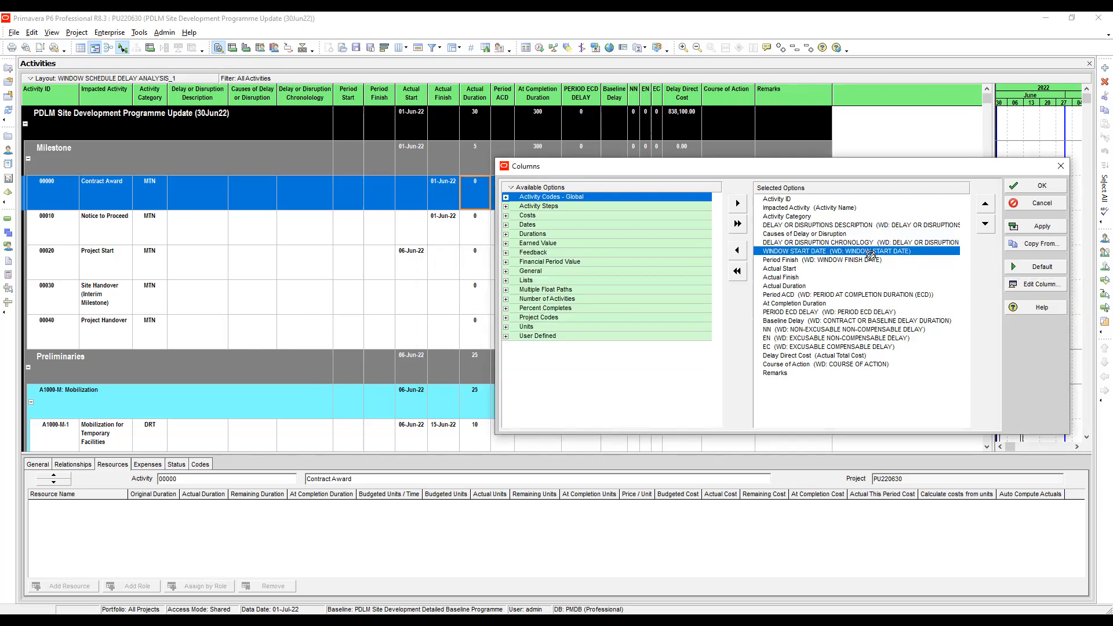
pyautogui.click(1037, 285)
pyautogui.moveTo(576, 306); pyautogui.dragTo(493, 308)
pyautogui.press('Delete')
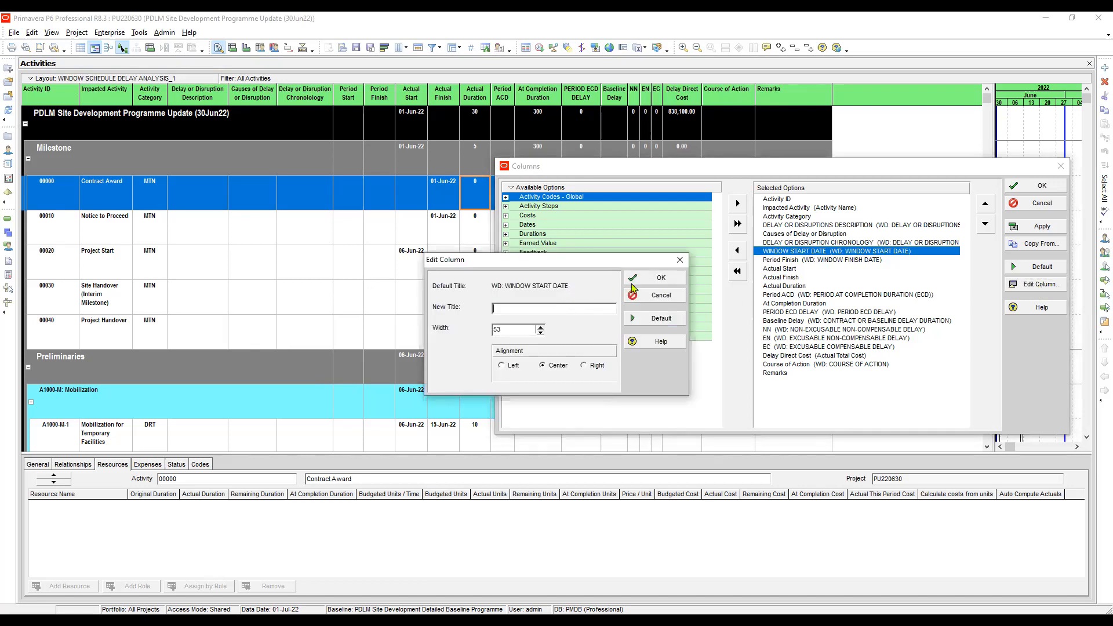
pyautogui.click(669, 278)
pyautogui.click(1039, 285)
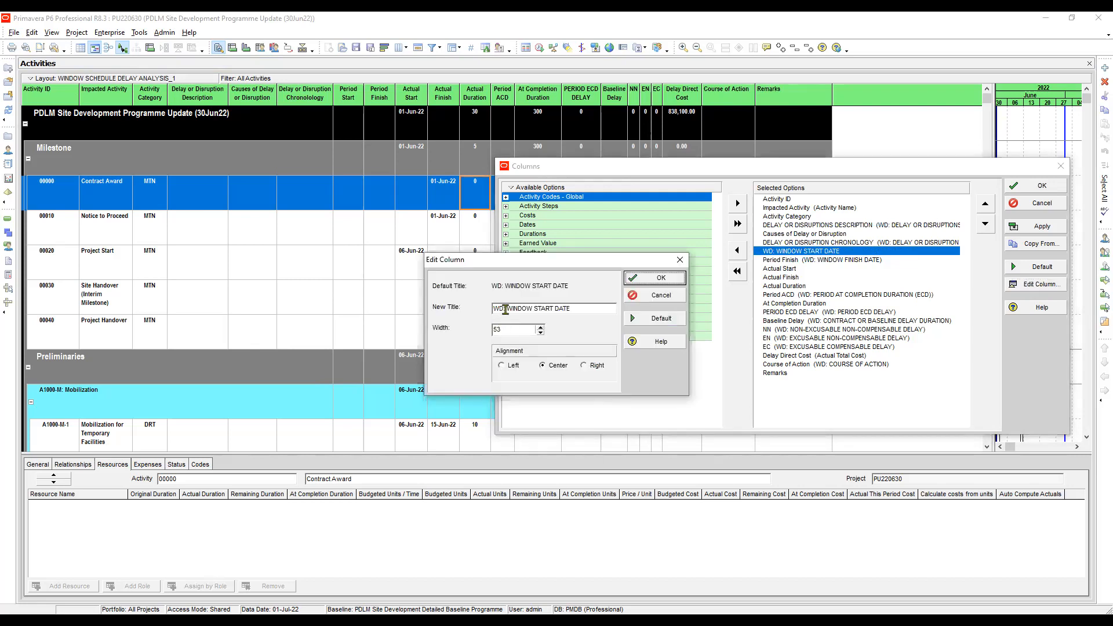
pyautogui.moveTo(507, 308); pyautogui.dragTo(492, 309)
pyautogui.press('Delete')
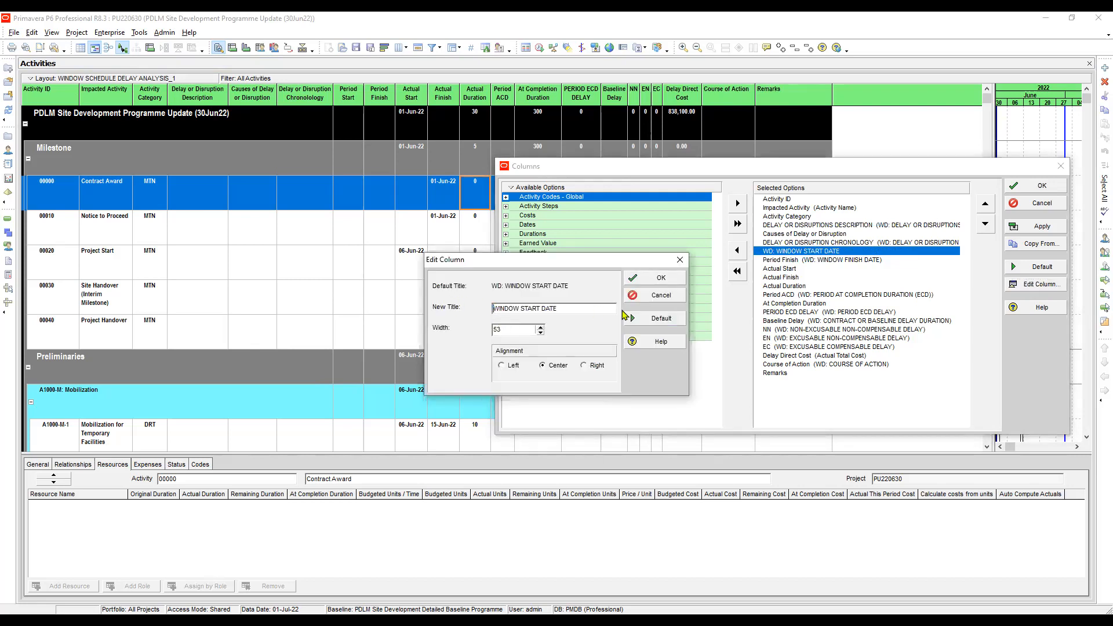
pyautogui.click(660, 281)
# Retitle the Period Finish column as WINDOW FINISH DATE, without the WD: prefix, and apply the column changes to the layout.
pyautogui.click(806, 259)
pyautogui.click(1038, 289)
pyautogui.moveTo(541, 309); pyautogui.dragTo(490, 308)
pyautogui.press('Delete')
pyautogui.click(664, 283)
pyautogui.click(1037, 286)
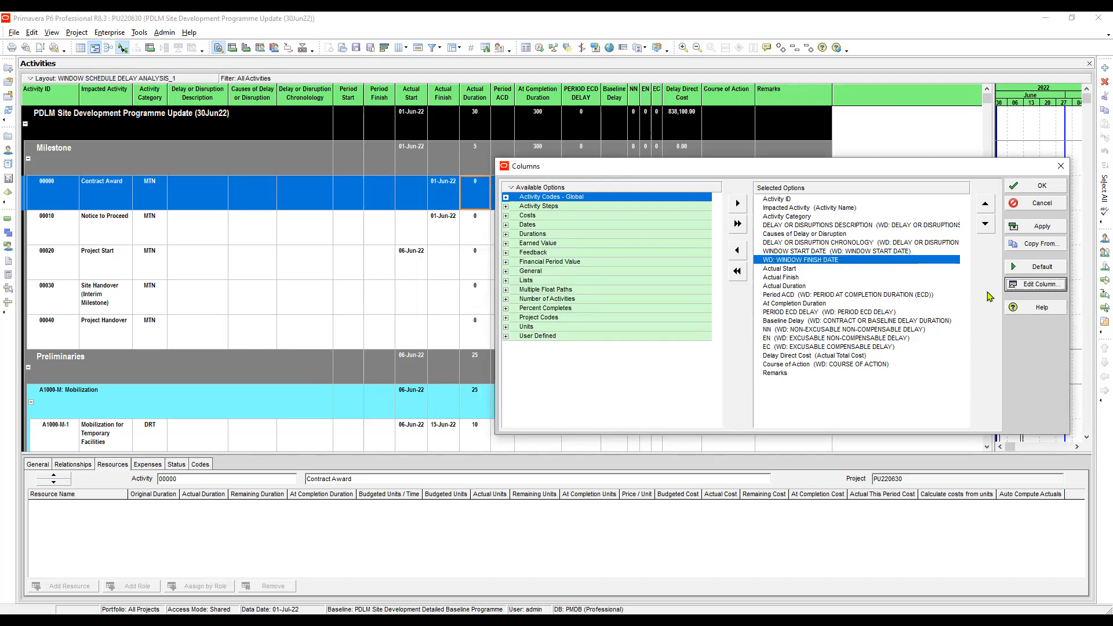
pyautogui.moveTo(508, 307); pyautogui.dragTo(487, 307)
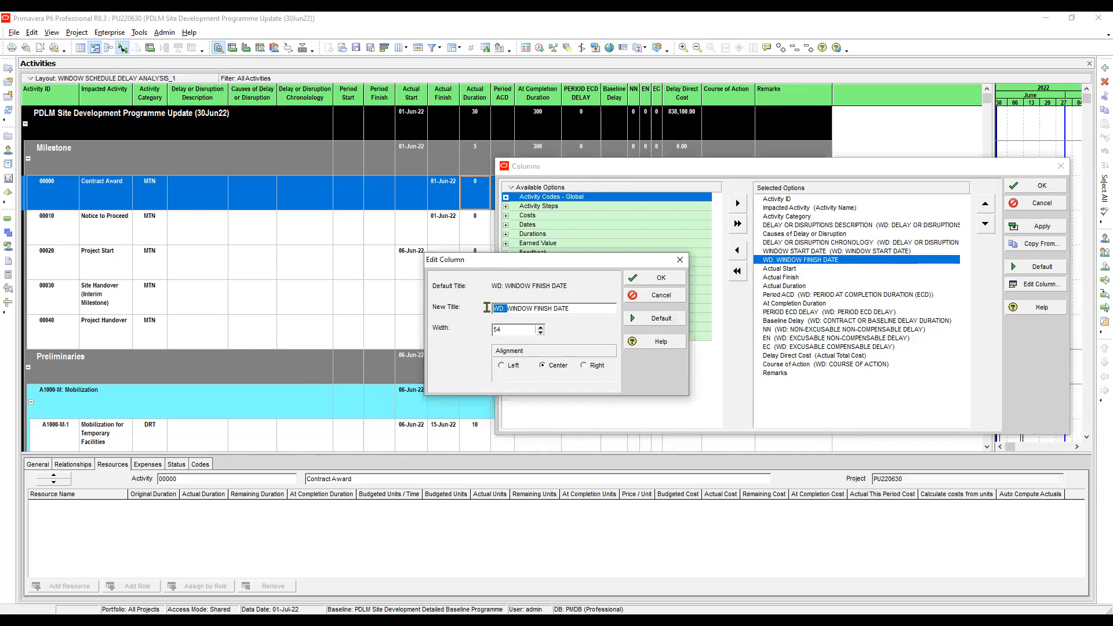
pyautogui.press('BackSpace')
pyautogui.click(658, 278)
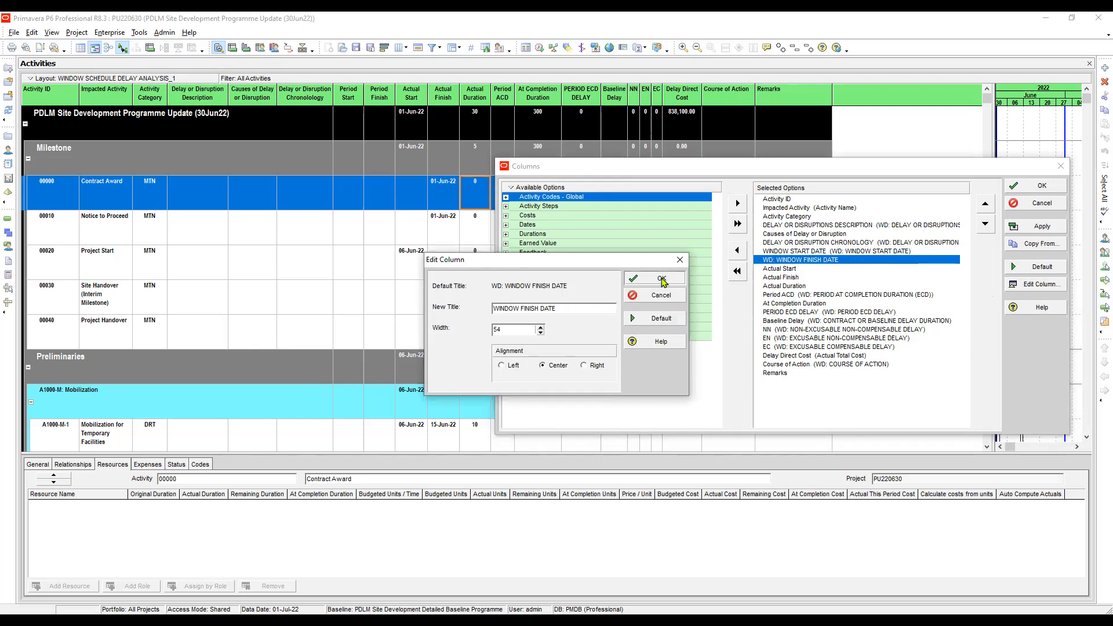
pyautogui.click(798, 269)
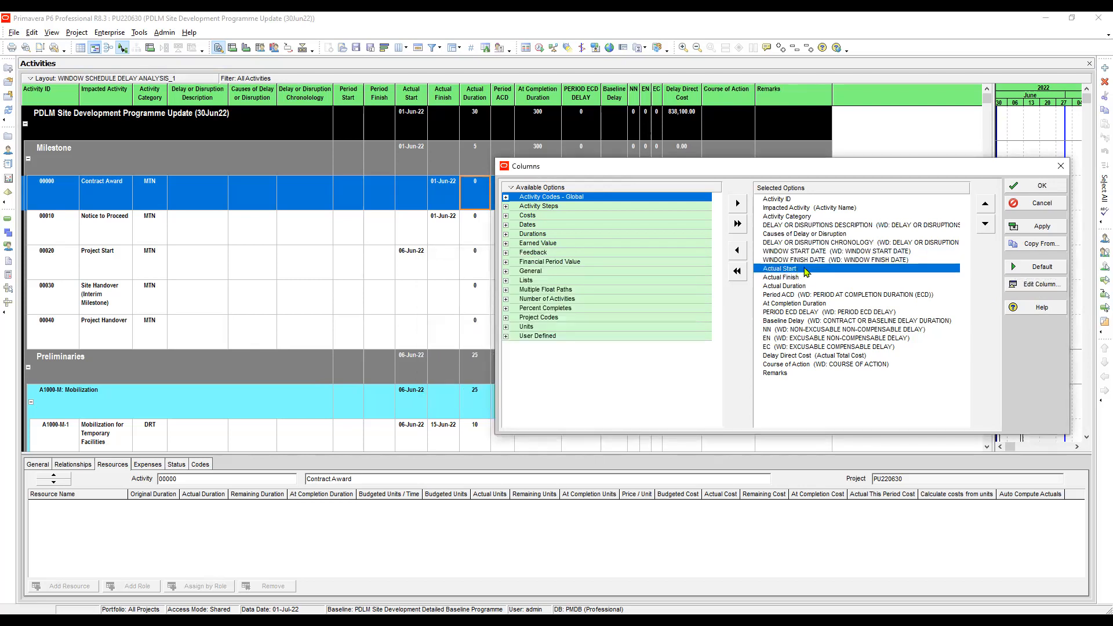
pyautogui.click(1047, 232)
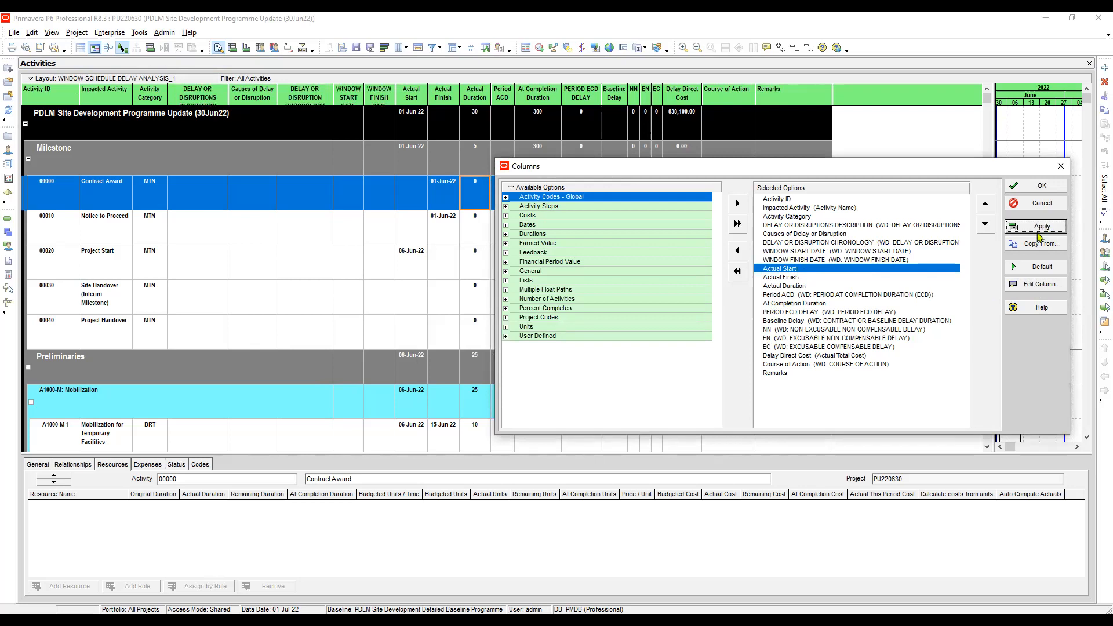
pyautogui.click(817, 296)
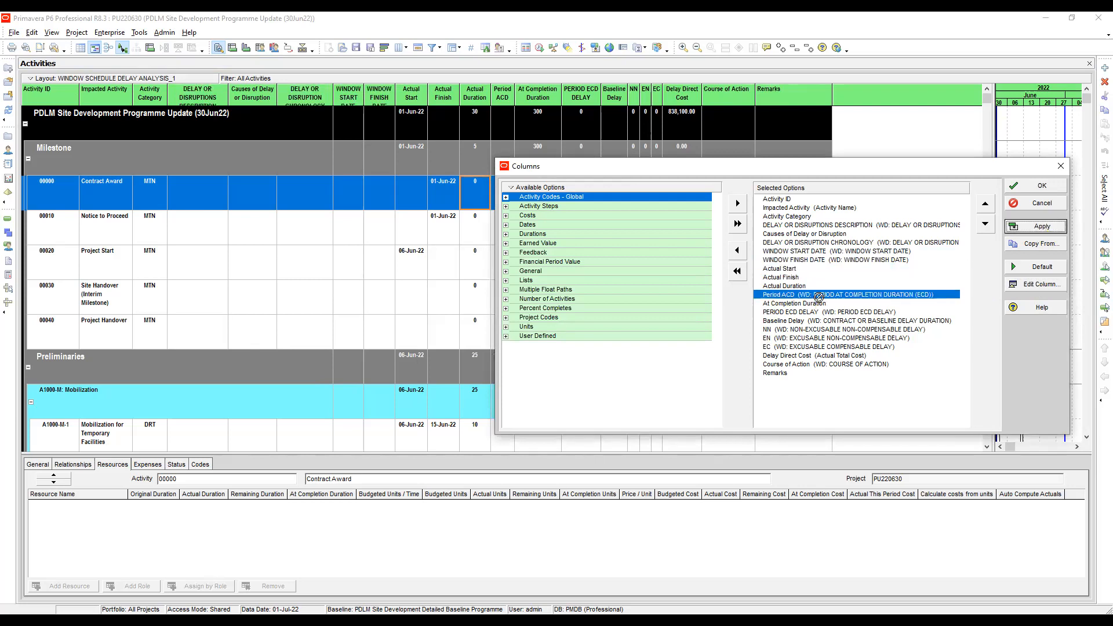
pyautogui.click(829, 312)
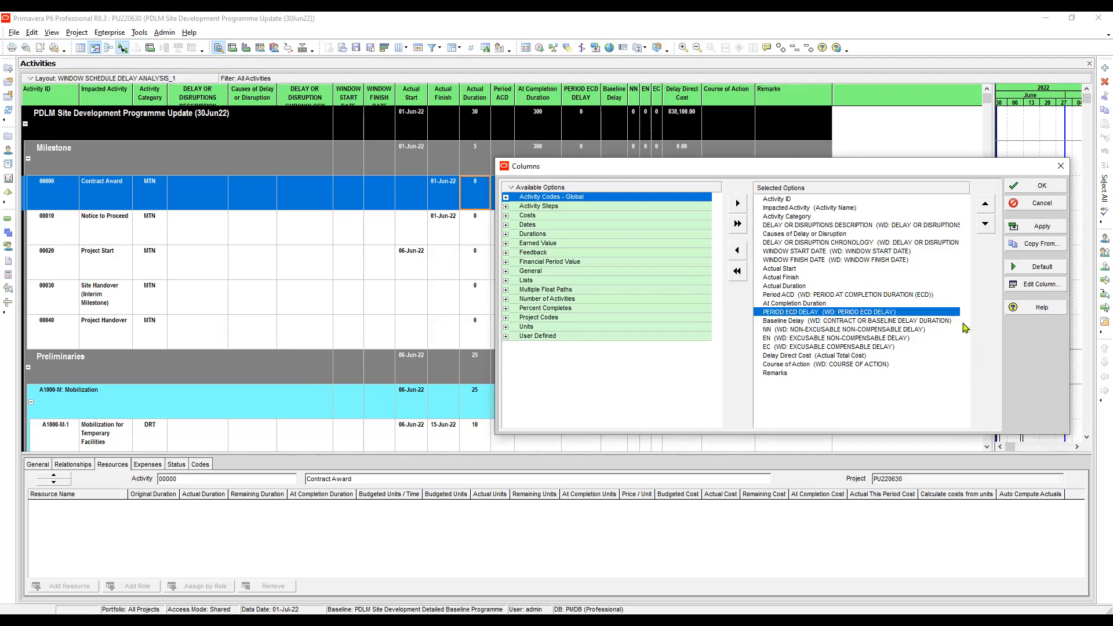
pyautogui.click(1038, 285)
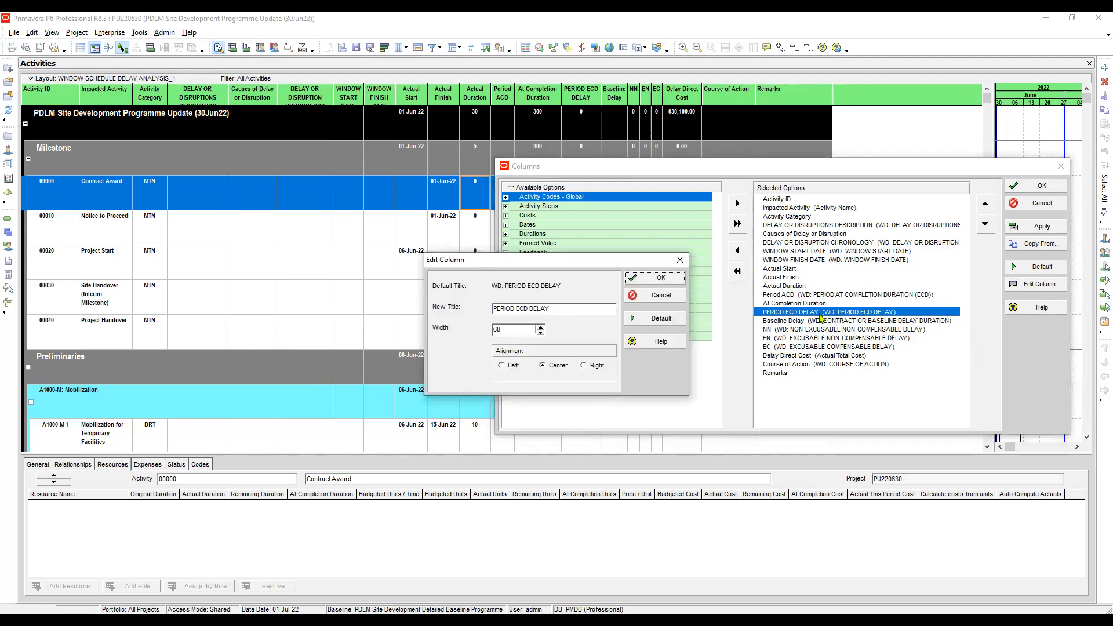
pyautogui.click(681, 264)
pyautogui.click(791, 303)
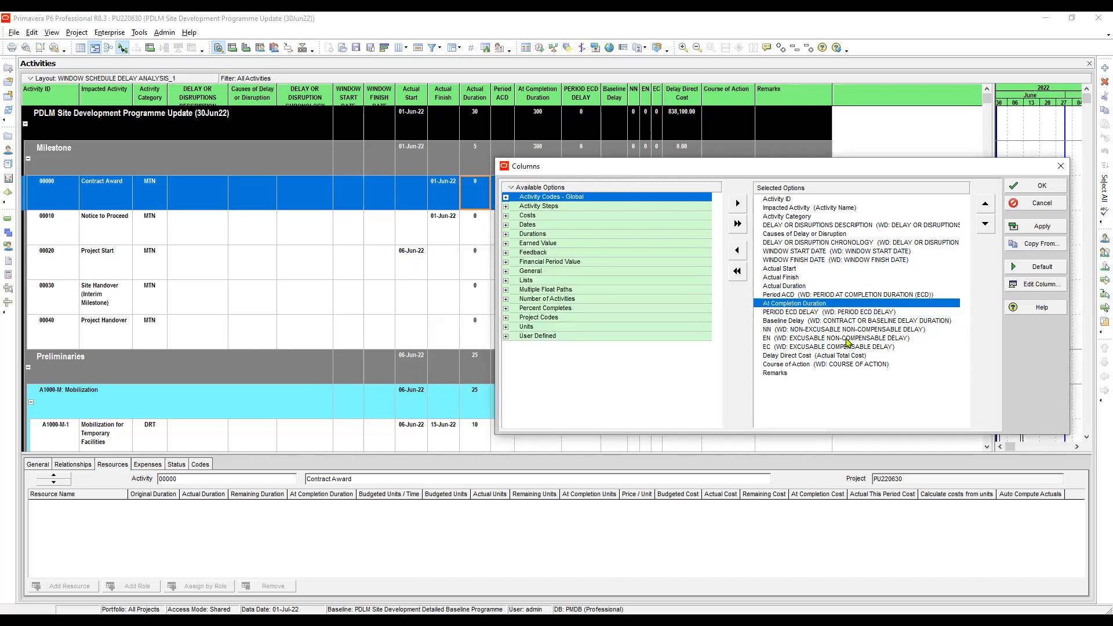
# Retitle the Baseline Delay column as CONTRACT OR BASELINE DELAY DURATION, without the WD: prefix, and apply the change.
pyautogui.click(815, 321)
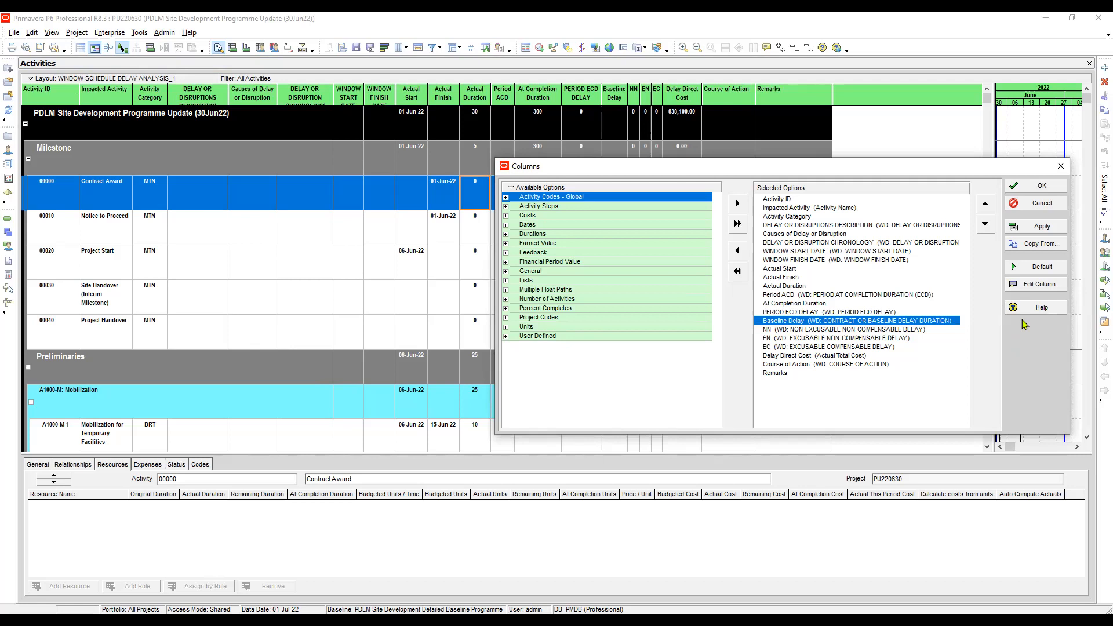
pyautogui.click(1040, 285)
pyautogui.press('Delete')
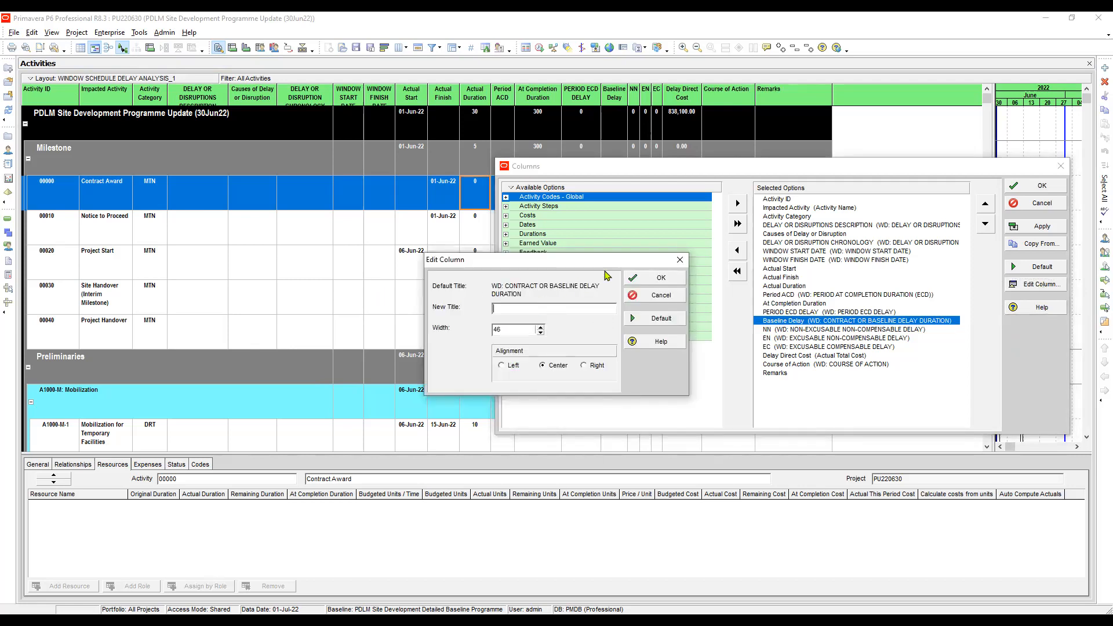
pyautogui.click(654, 278)
pyautogui.click(1040, 285)
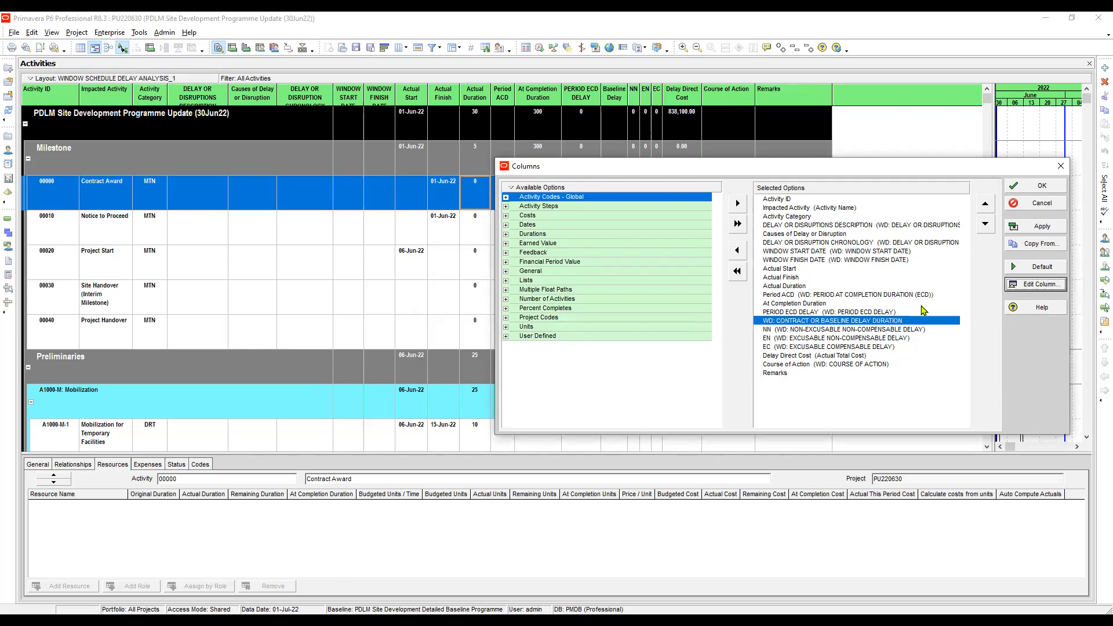
pyautogui.moveTo(508, 309); pyautogui.dragTo(446, 311)
pyautogui.press('Delete')
pyautogui.click(660, 278)
pyautogui.click(1043, 229)
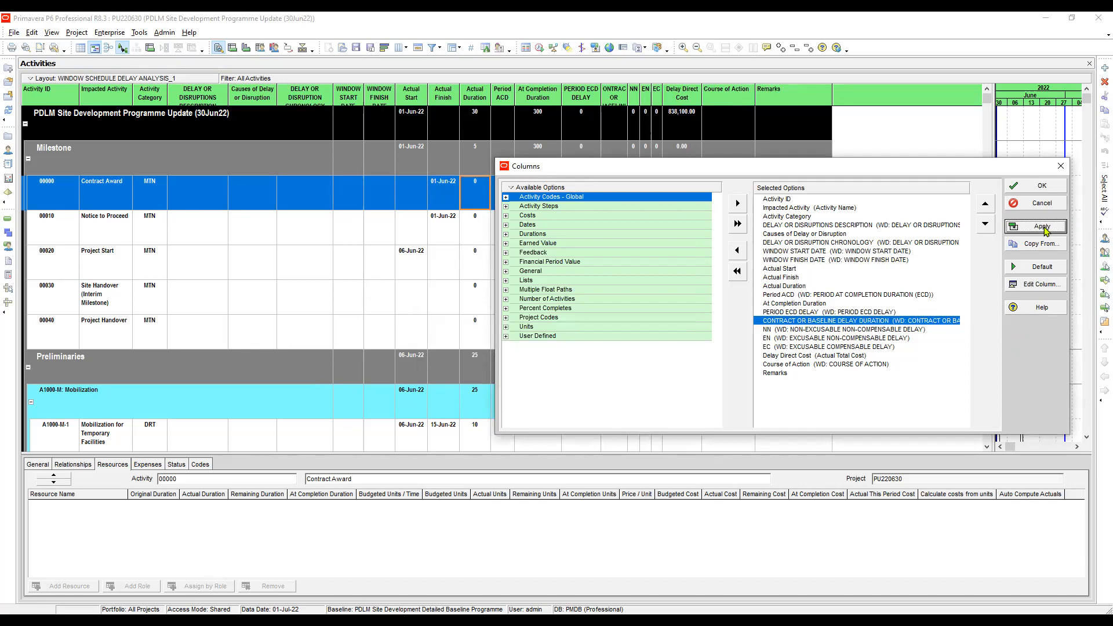
# Reset the NN column's title to its default, WD: NON-EXCUSABLE NON-COMPENSABLE DELAY.
pyautogui.click(811, 330)
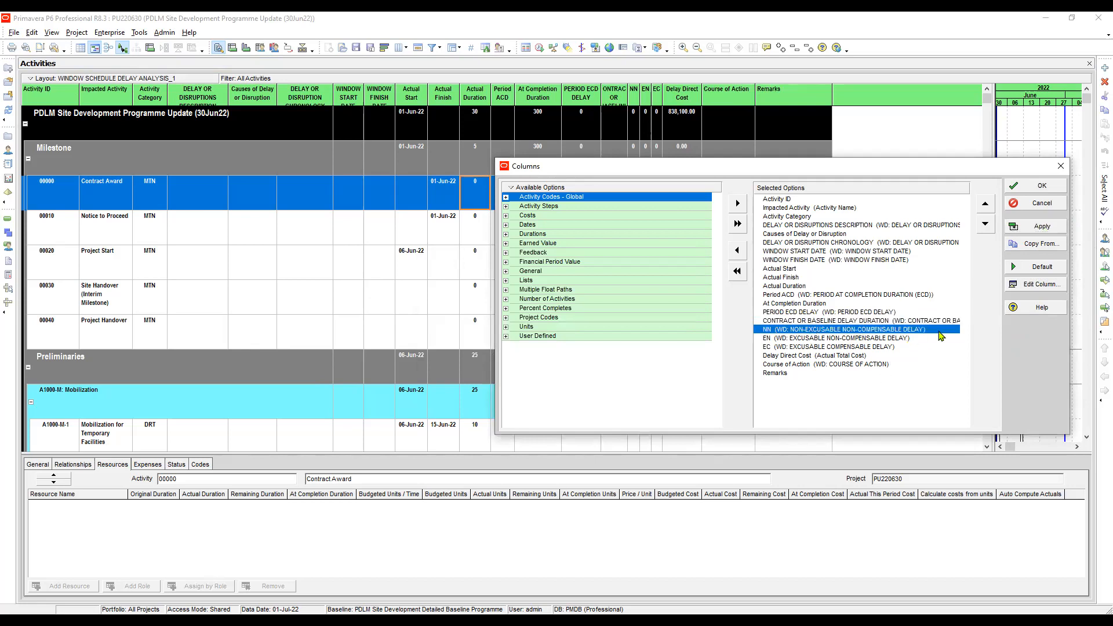
pyautogui.click(1037, 284)
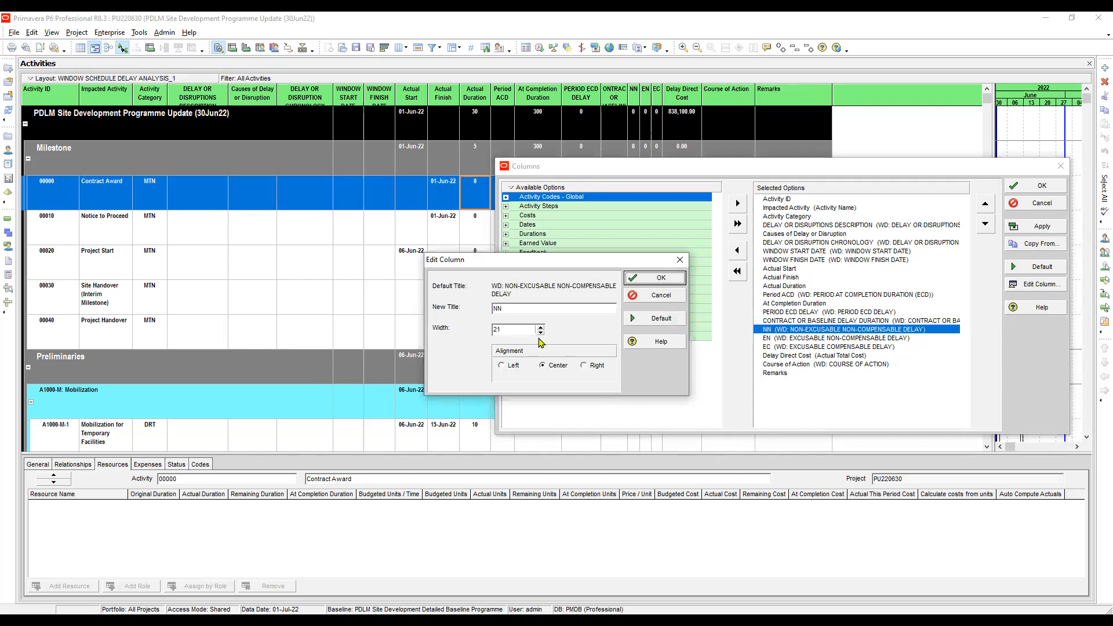
pyautogui.doubleClick(497, 309)
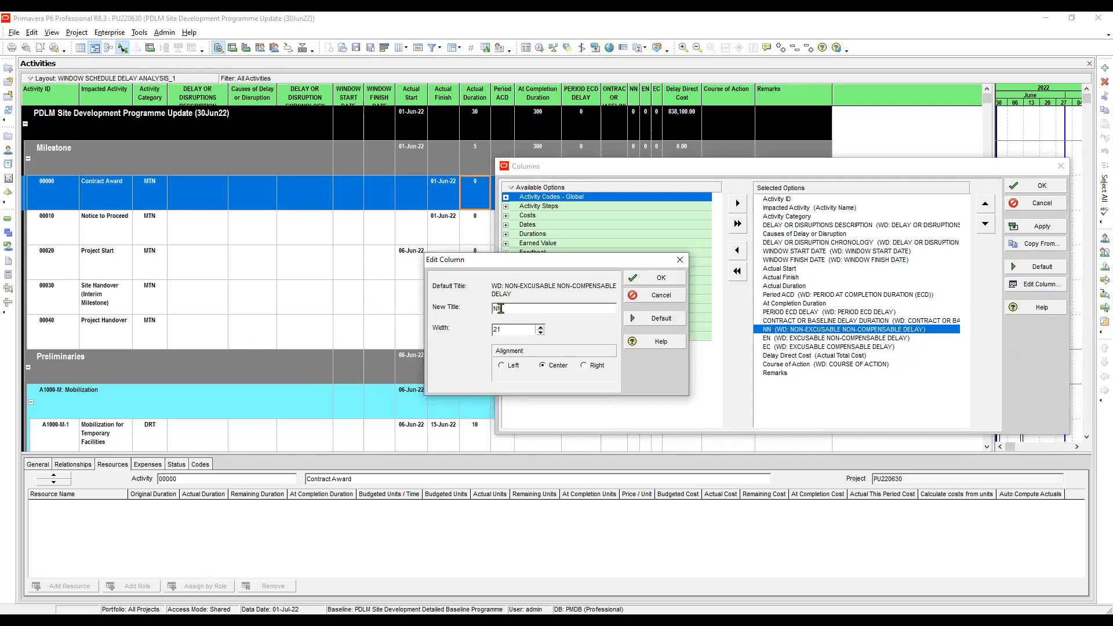
pyautogui.press('BackSpace')
pyautogui.click(663, 280)
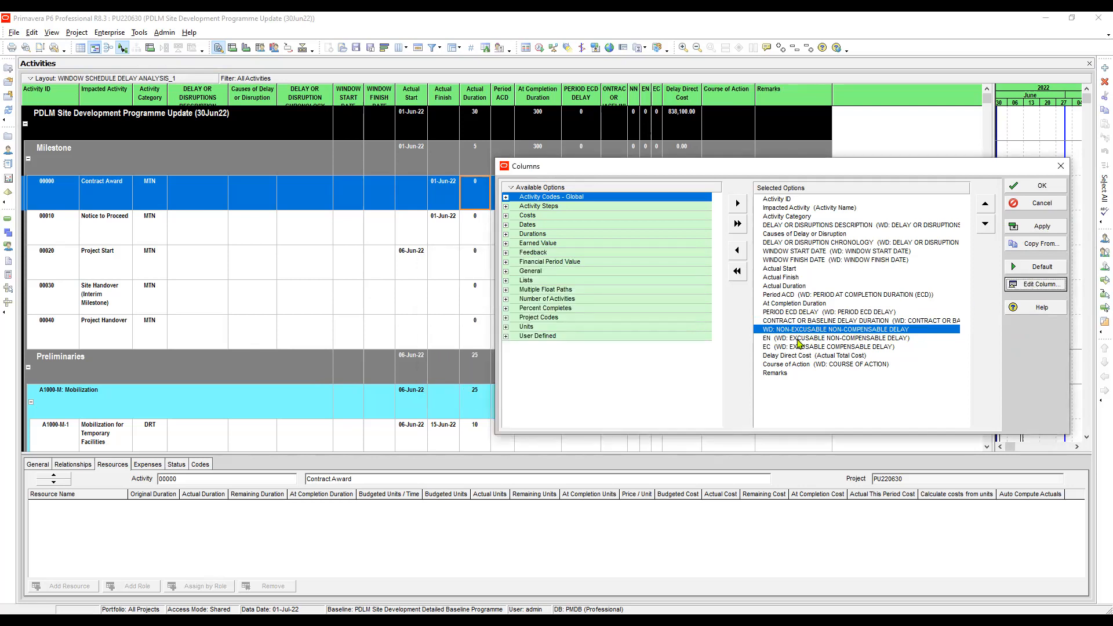
# Retitle the non-excusable delay column as NON-EXCUSABLE NON-COMPENSABLE DELAY, without the WD: prefix.
pyautogui.click(1036, 286)
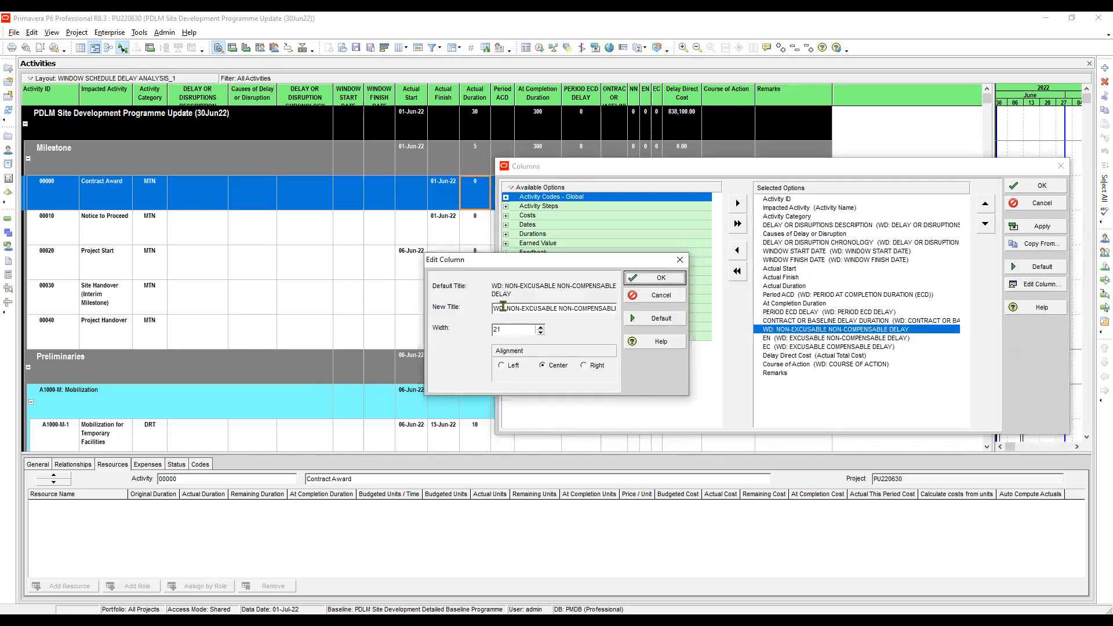
pyautogui.moveTo(507, 309); pyautogui.dragTo(466, 313)
pyautogui.press('BackSpace')
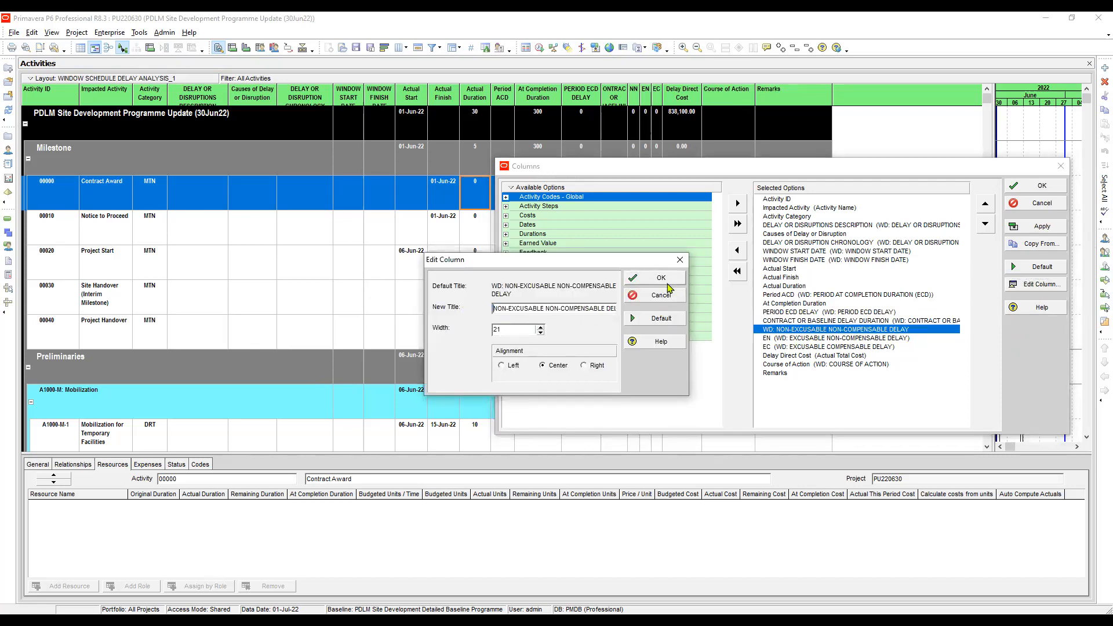
pyautogui.click(661, 279)
# Reset the EN column's title to its default, WD: EXCUSABLE NON-COMPENSABLE DELAY.
pyautogui.press('Down')
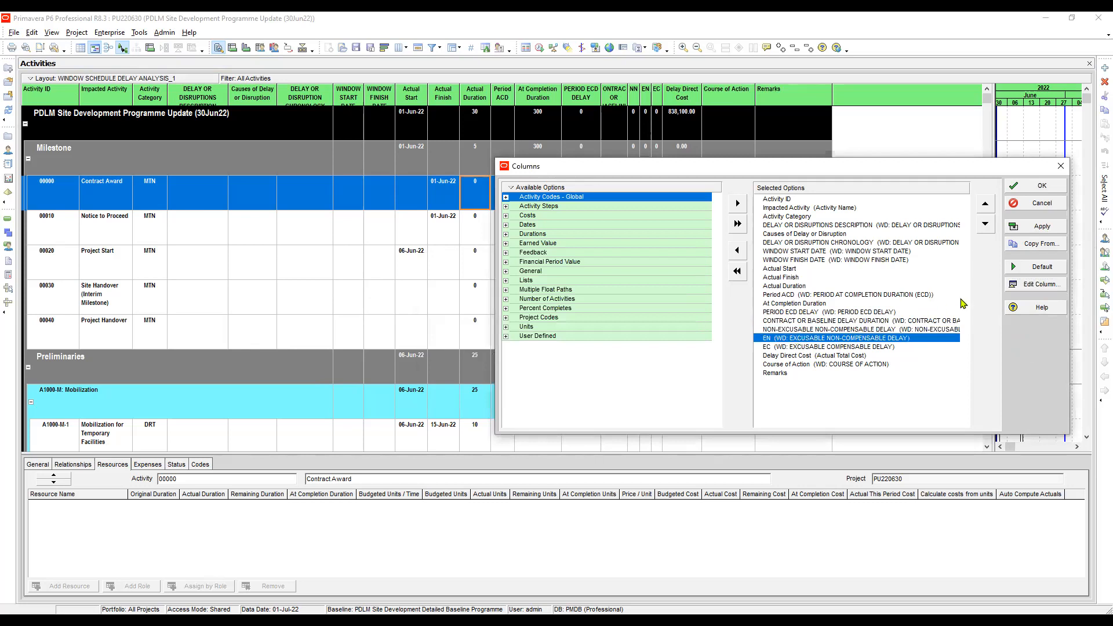
pyautogui.click(1038, 285)
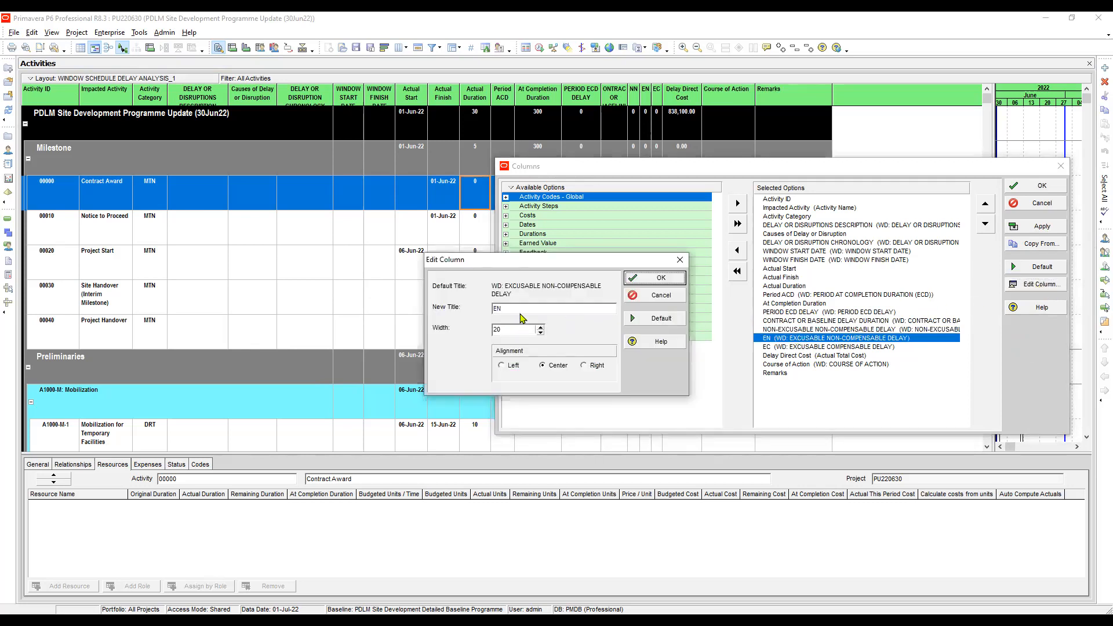
pyautogui.moveTo(524, 309); pyautogui.dragTo(492, 309)
pyautogui.press('BackSpace')
pyautogui.click(655, 278)
# Remove the WD: prefix so the column title reads EXCUSABLE NON-COMPENSABLE DELAY.
pyautogui.click(1036, 284)
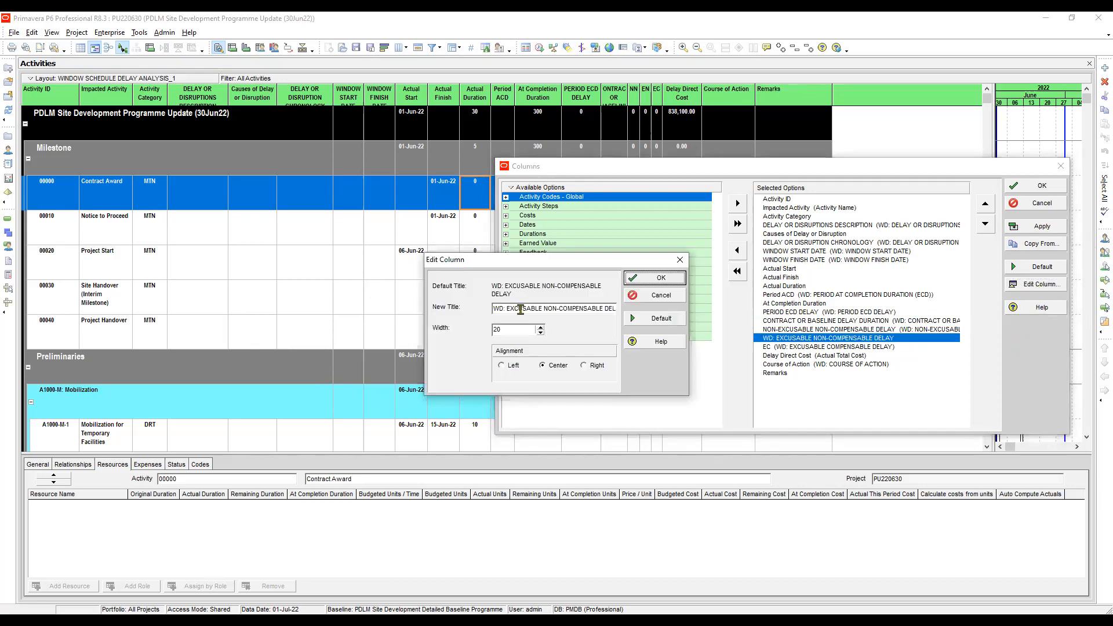
pyautogui.moveTo(507, 309); pyautogui.dragTo(495, 309)
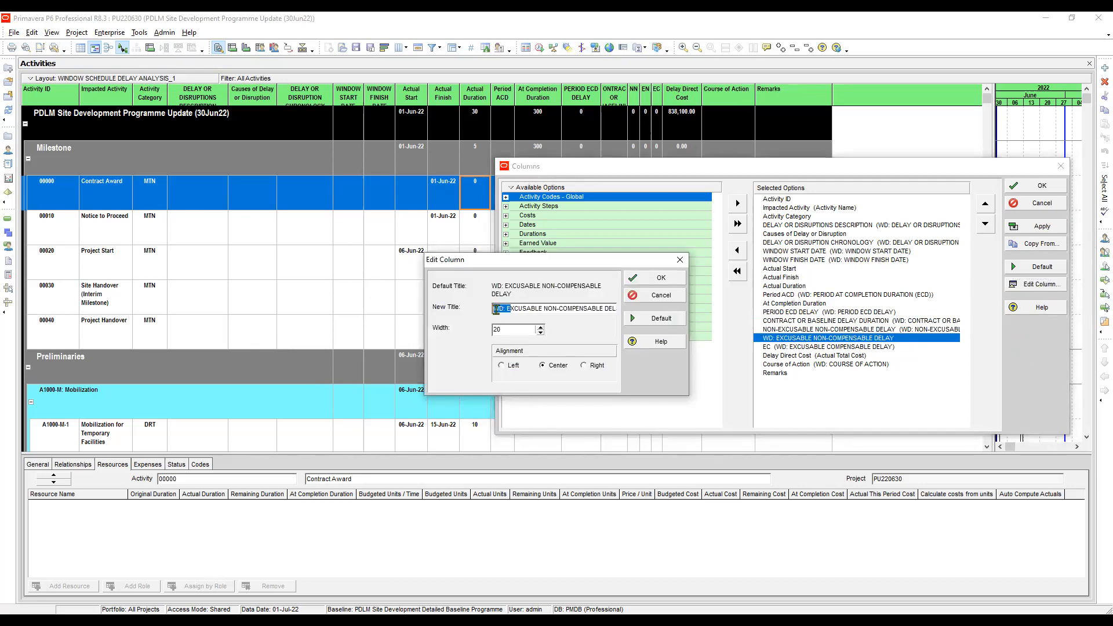
pyautogui.click(509, 309)
pyautogui.press('BackSpace')
pyautogui.press('BackSpace')
pyautogui.press('BackSpace')
pyautogui.press('BackSpace')
pyautogui.click(656, 279)
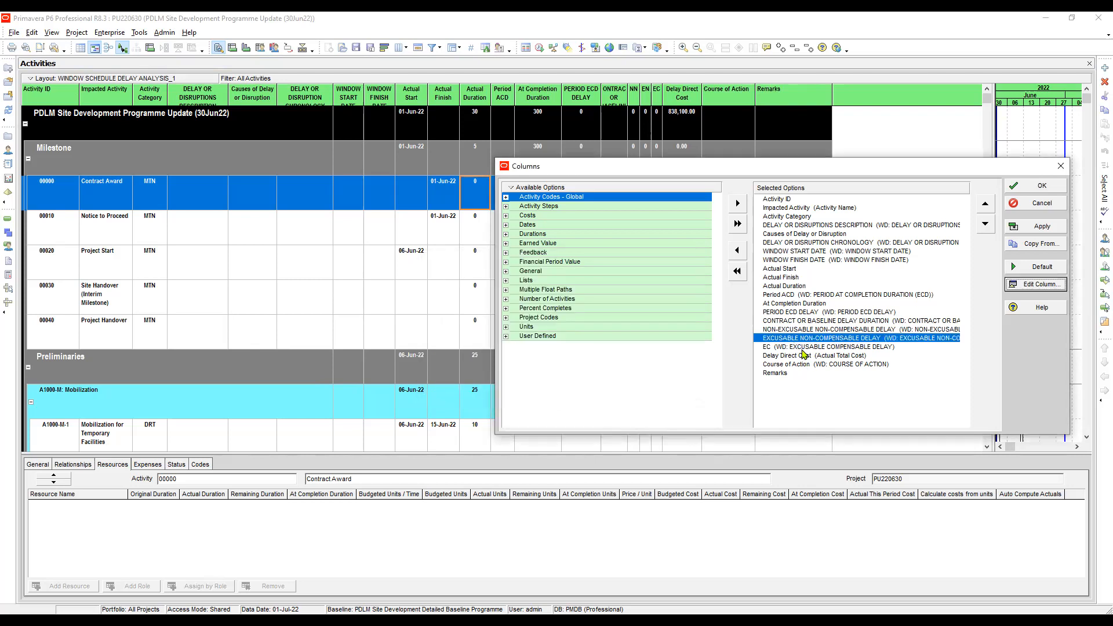
# Restore the EC column's default title and remove its WD: prefix, leaving EXCUSABLE COMPENSABLE DELAY.
pyautogui.click(800, 349)
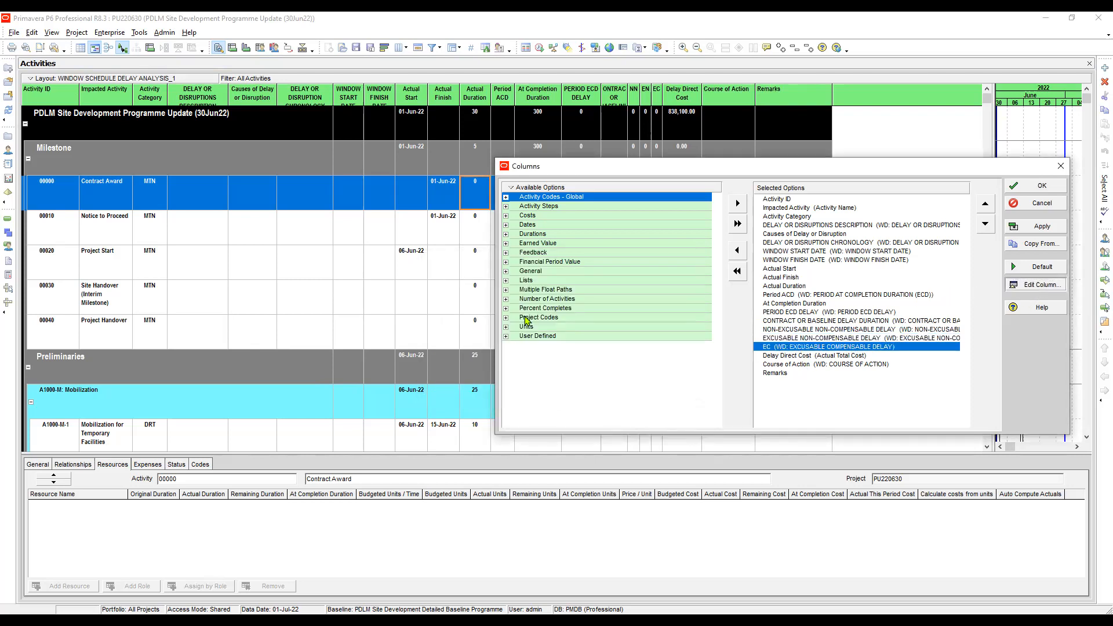
pyautogui.click(1025, 287)
pyautogui.click(669, 280)
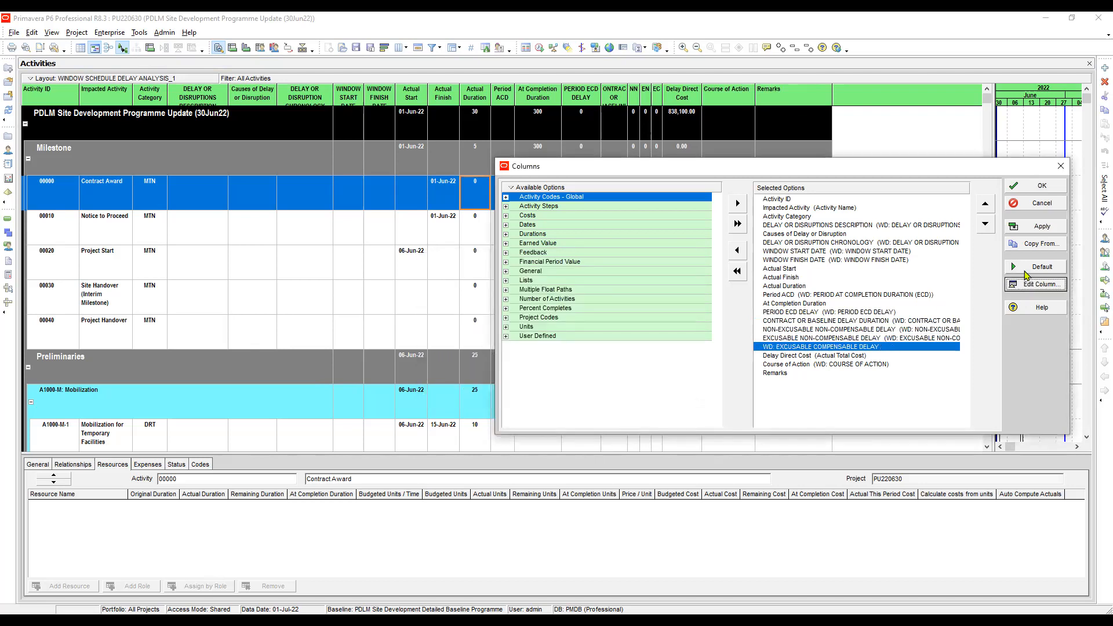
pyautogui.click(1026, 290)
pyautogui.moveTo(508, 311); pyautogui.dragTo(493, 310)
pyautogui.press('BackSpace')
pyautogui.click(661, 278)
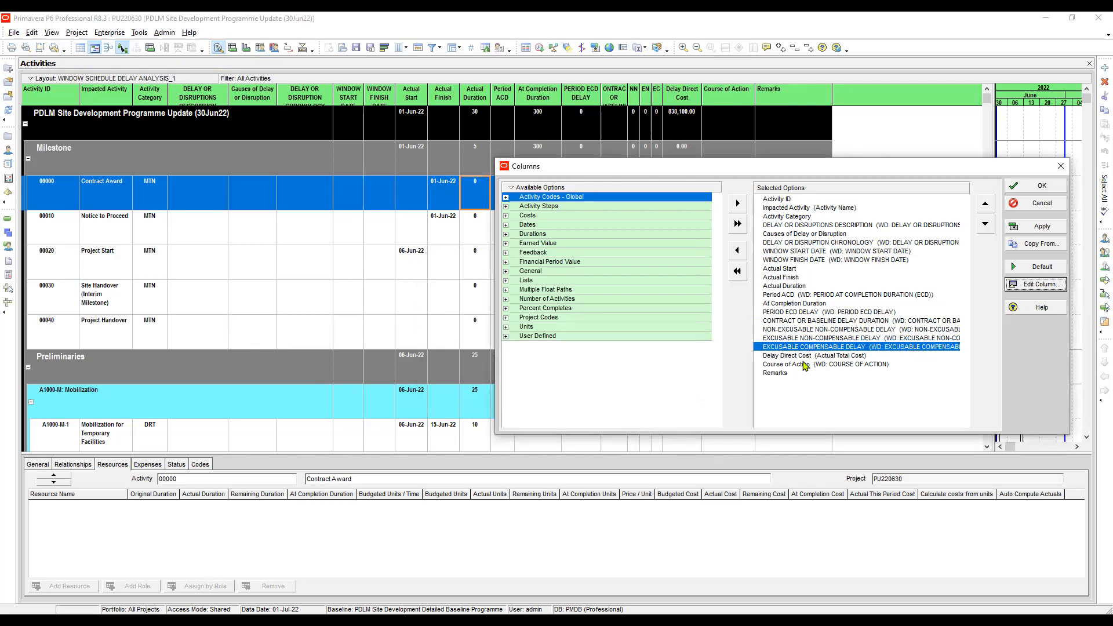
# Clear the custom title of the Delay Direct Cost column so it uses the default title, Actual Total Cost.
pyautogui.click(807, 355)
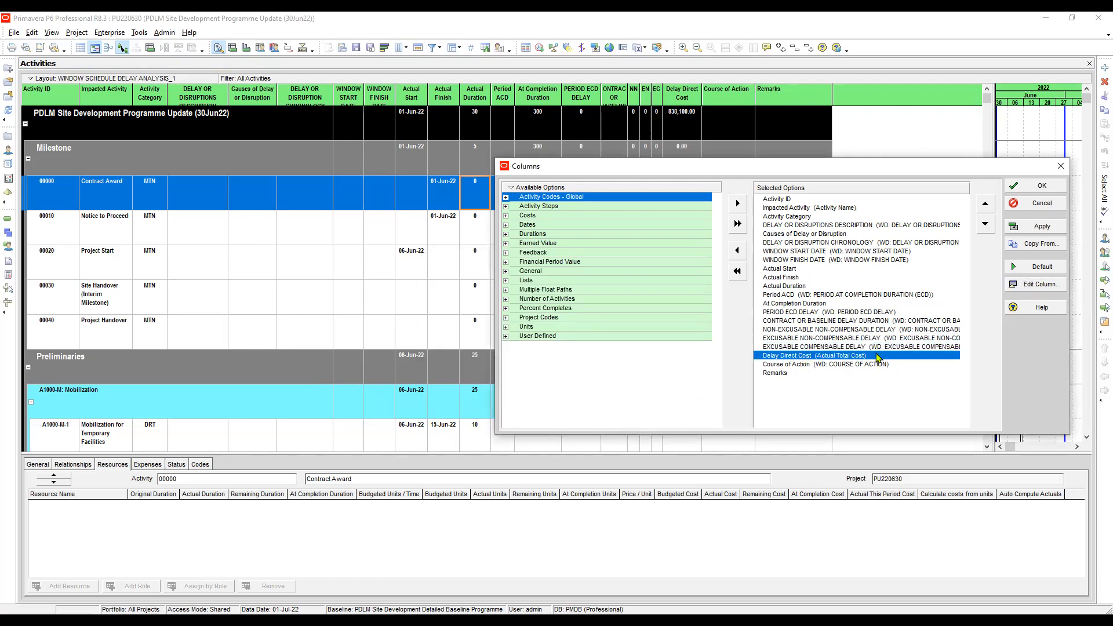
pyautogui.click(1038, 285)
pyautogui.moveTo(544, 307); pyautogui.dragTo(443, 293)
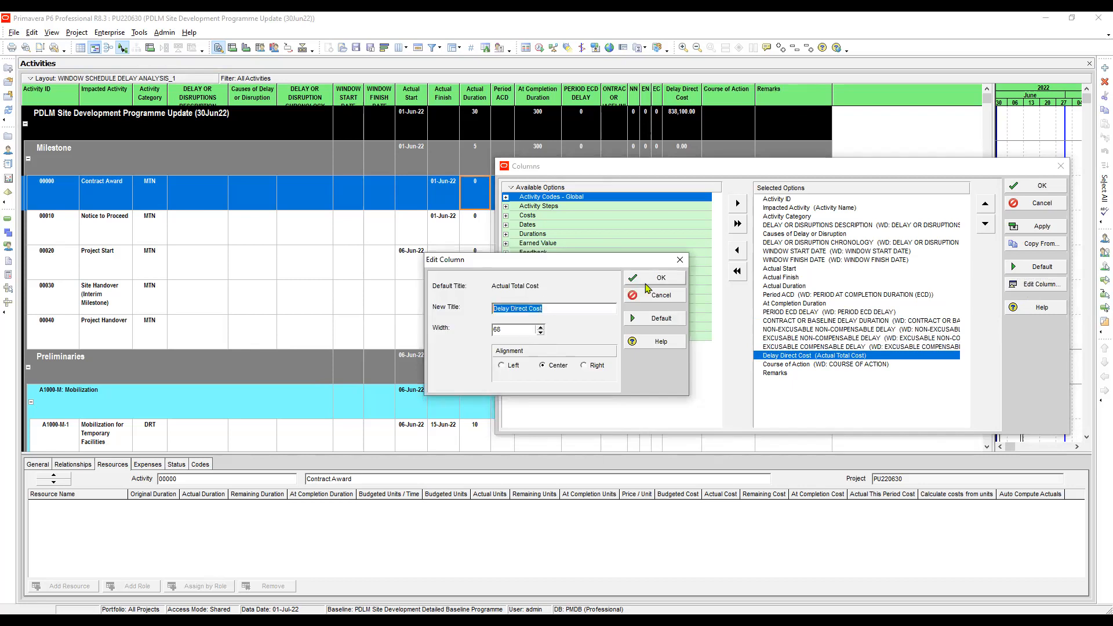
pyautogui.press('BackSpace')
pyautogui.click(660, 284)
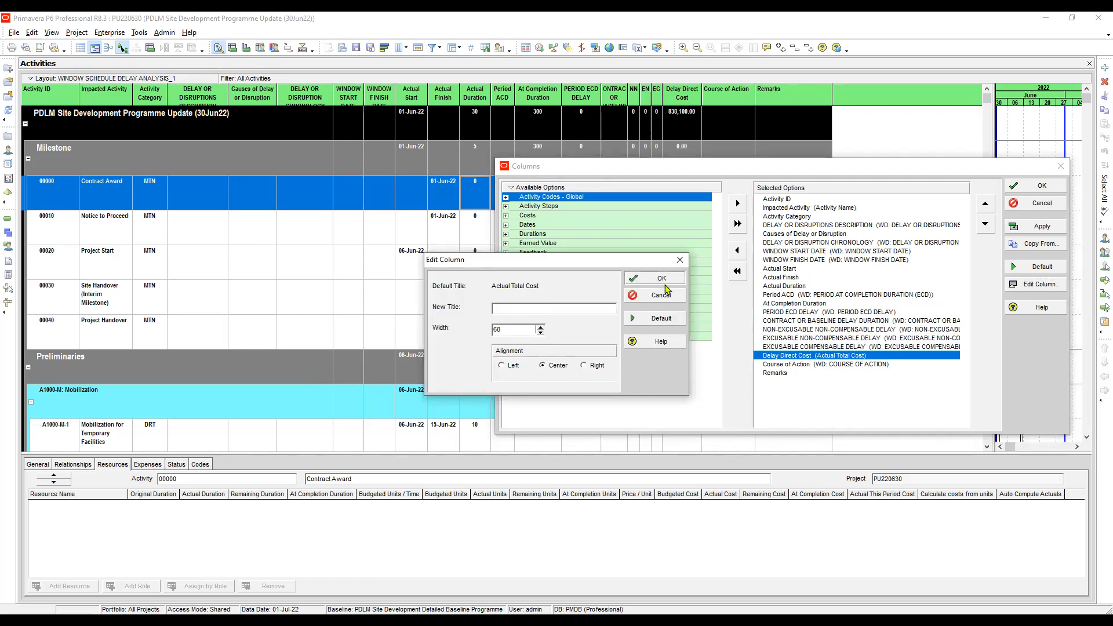
# Restore the Course of Action column's default title and remove its WD: prefix, leaving COURSE OF ACTION.
pyautogui.click(815, 365)
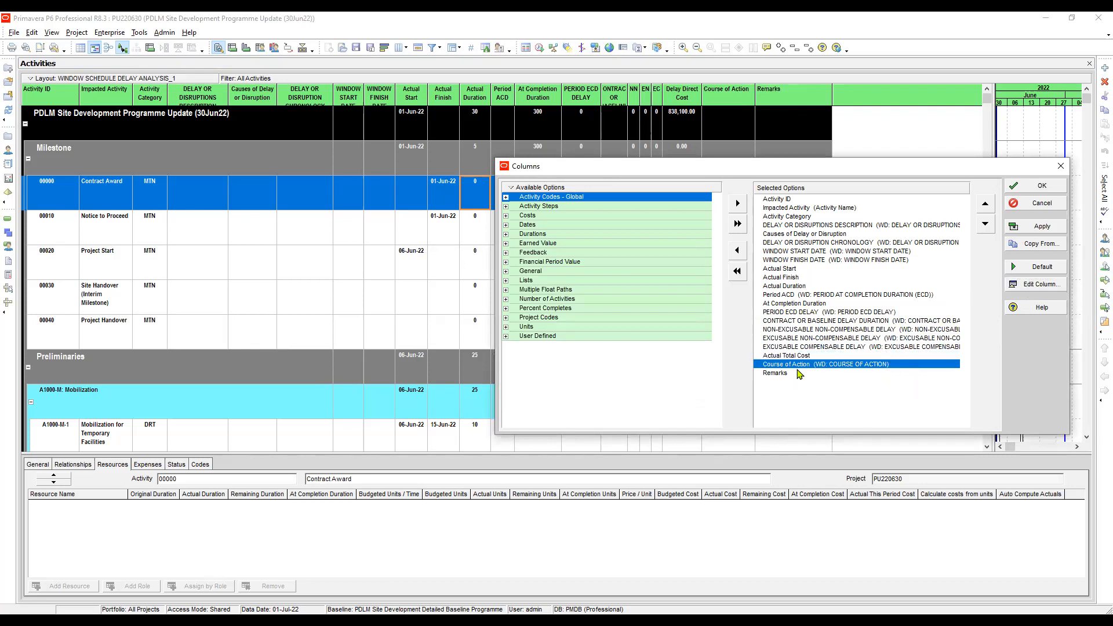
pyautogui.click(1038, 284)
pyautogui.moveTo(558, 309); pyautogui.dragTo(493, 309)
pyautogui.press('BackSpace')
pyautogui.click(655, 277)
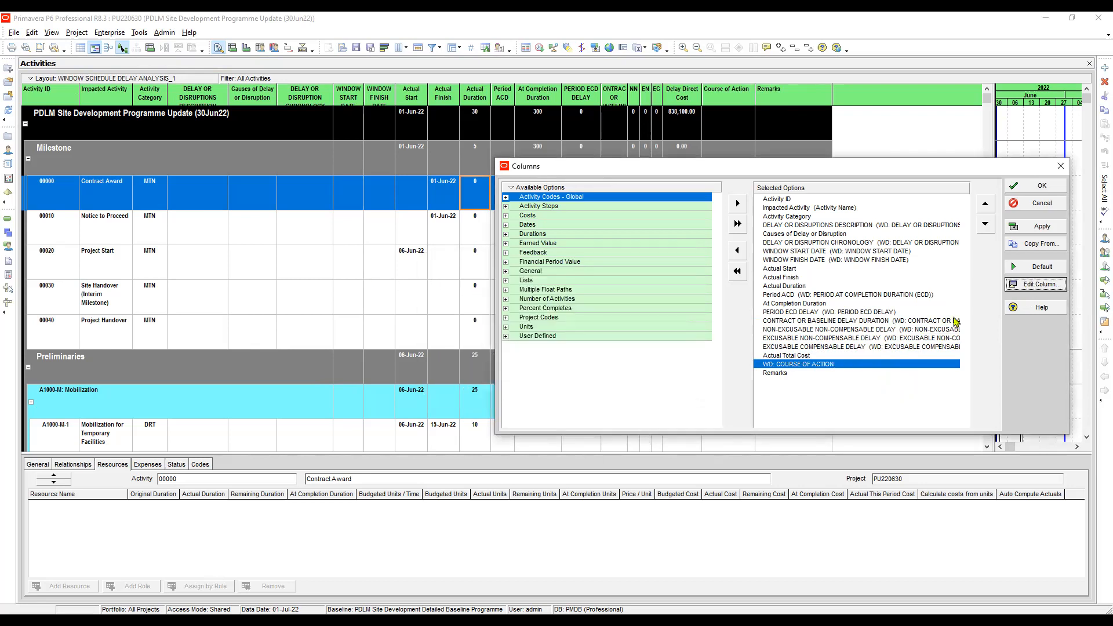
pyautogui.click(1035, 286)
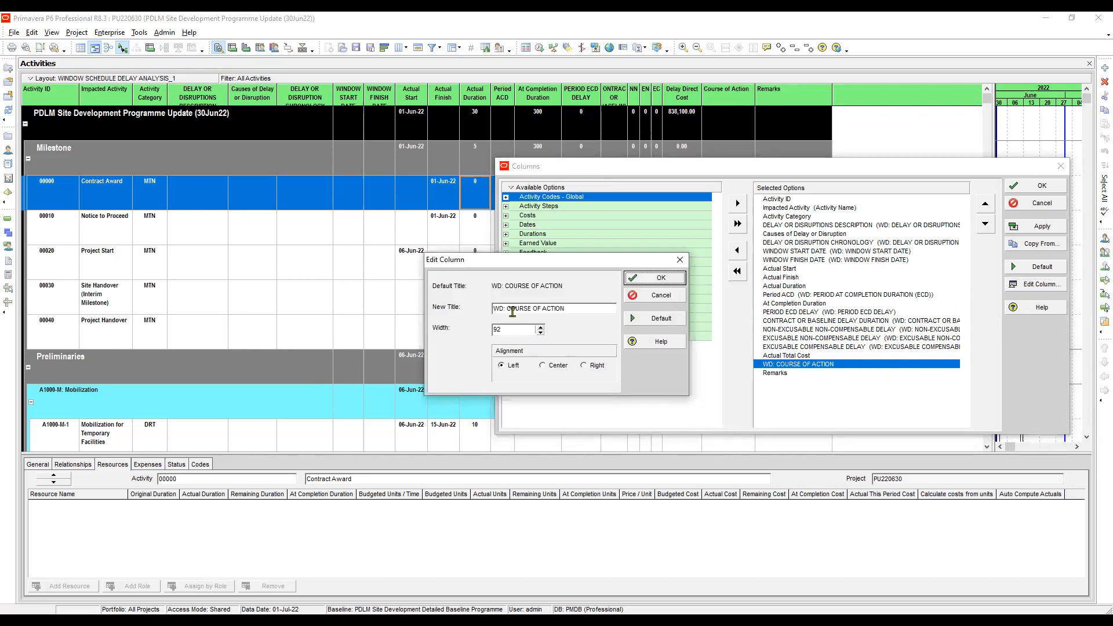
pyautogui.moveTo(507, 309); pyautogui.dragTo(493, 309)
pyautogui.press('BackSpace')
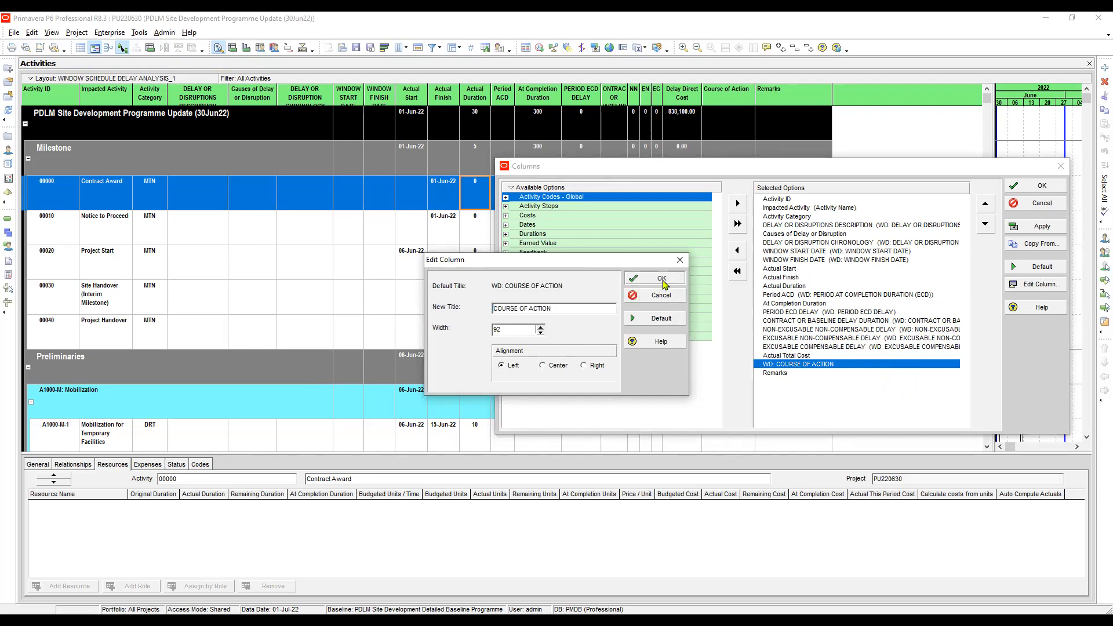
pyautogui.press('Return')
# Apply the column title changes to the activity table and close the column setup.
pyautogui.click(774, 373)
pyautogui.click(1042, 226)
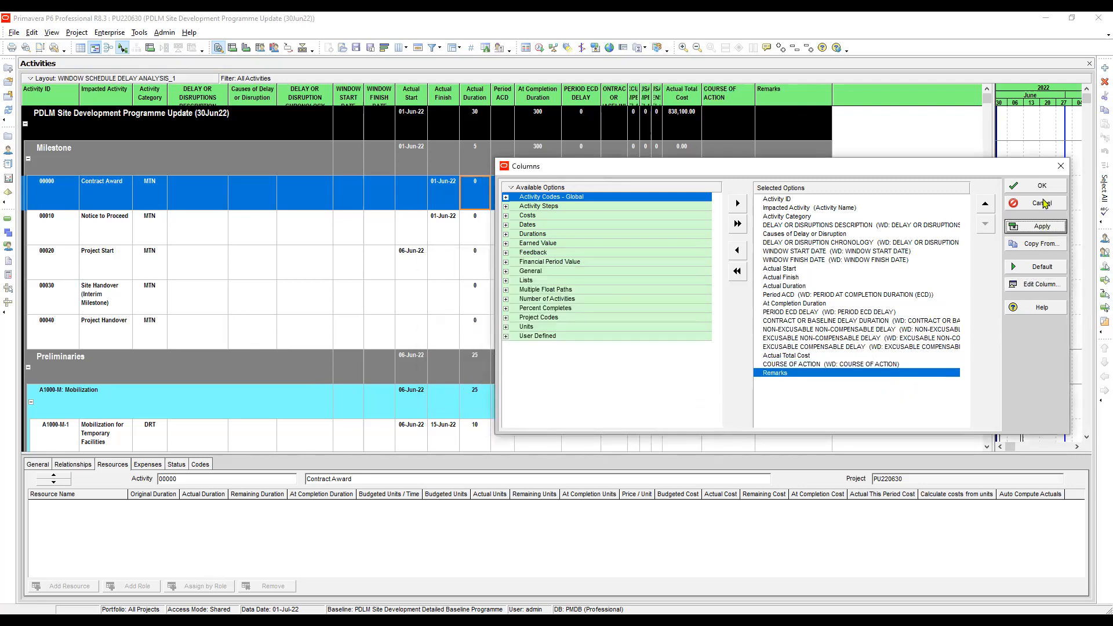
pyautogui.click(1042, 186)
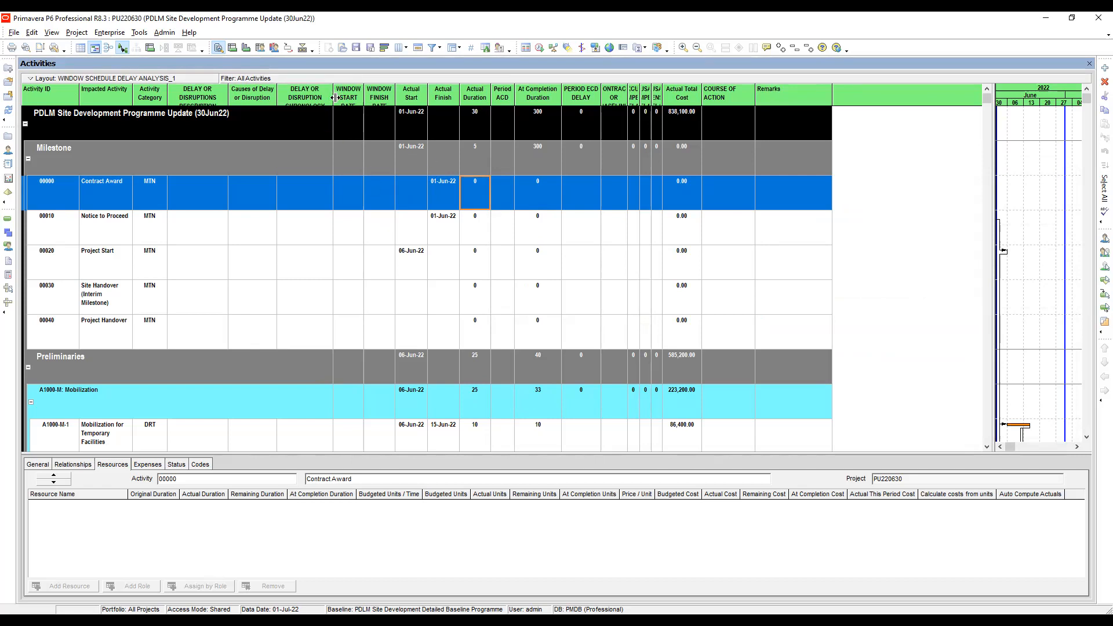
# Widen the delay description, chronology, window date and contract or baseline delay columns, and enlarge the activity table against the Gantt chart.
pyautogui.moveTo(333, 98); pyautogui.dragTo(348, 117)
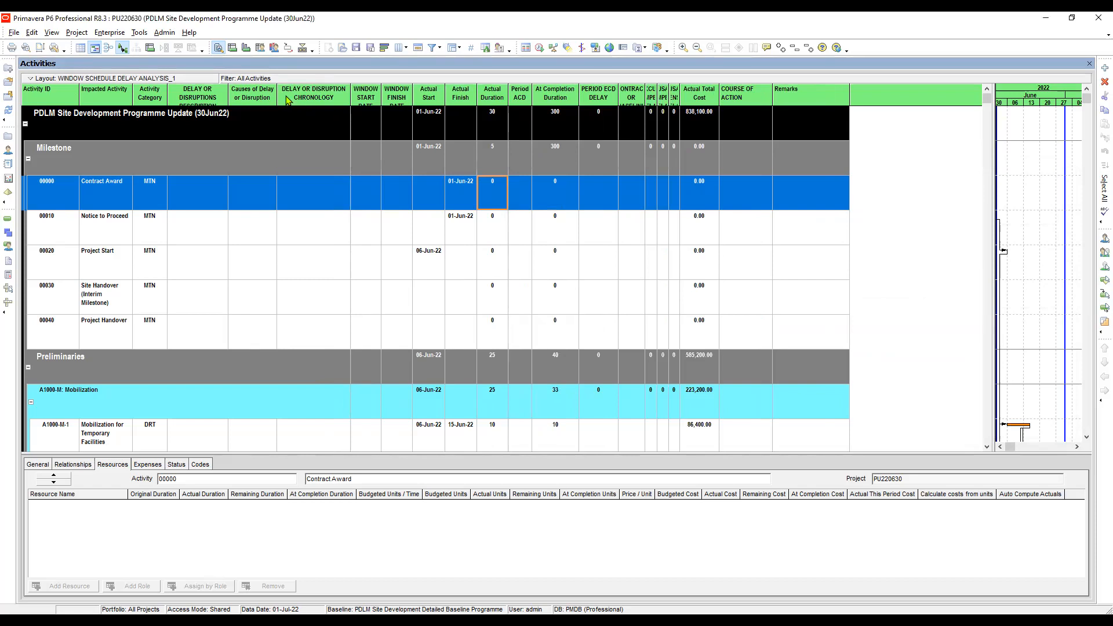
pyautogui.moveTo(227, 92); pyautogui.dragTo(242, 93)
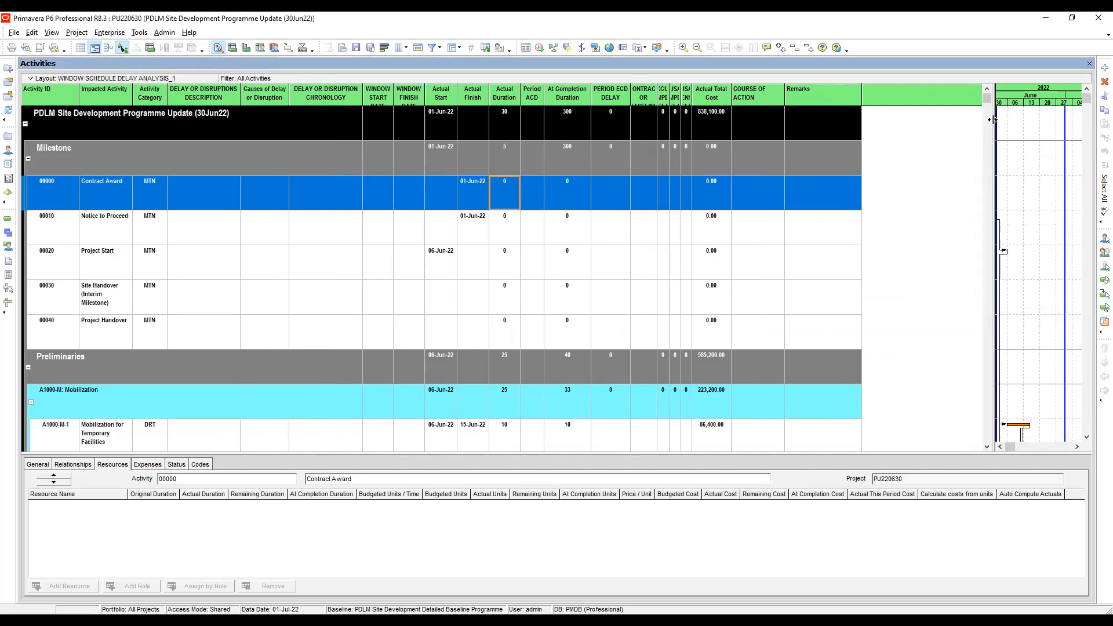
pyautogui.moveTo(993, 128); pyautogui.dragTo(1059, 127)
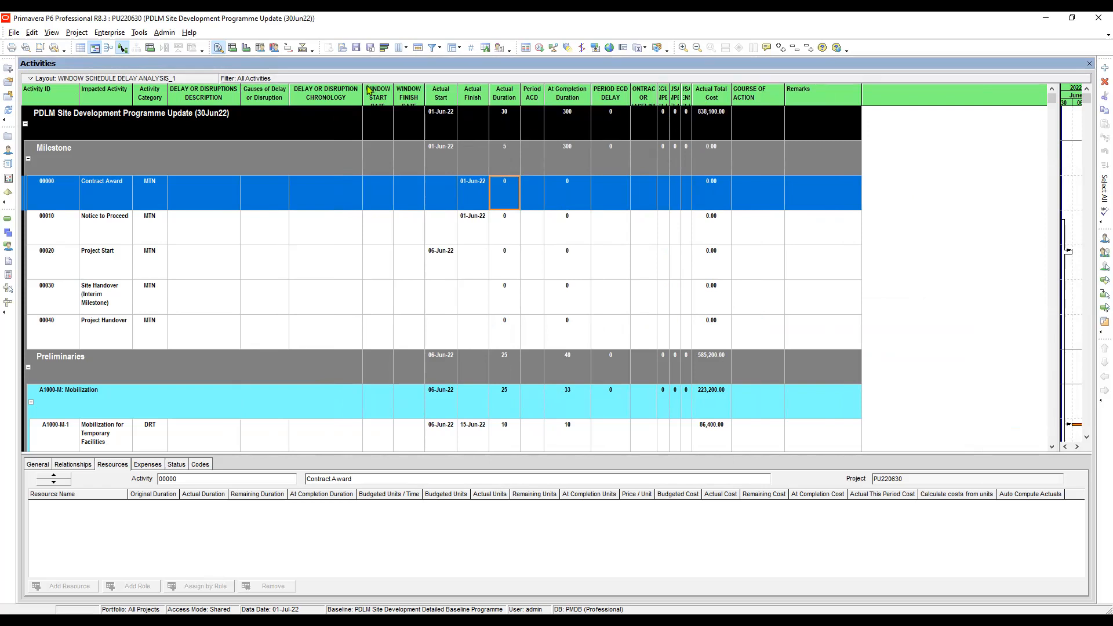
pyautogui.moveTo(394, 91); pyautogui.dragTo(444, 94)
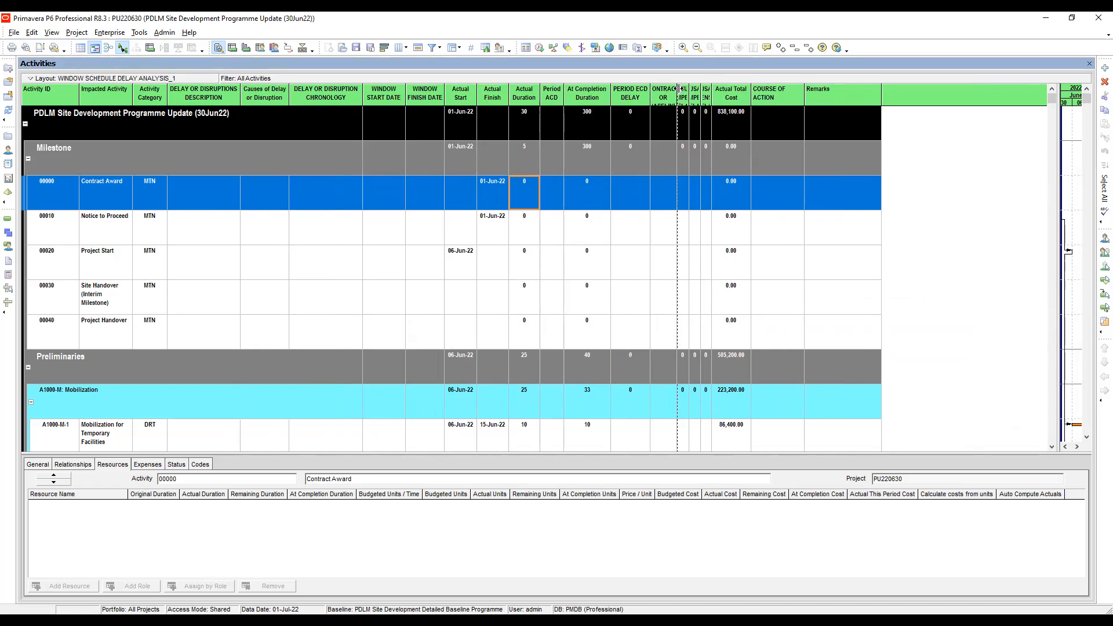
pyautogui.moveTo(678, 88); pyautogui.dragTo(693, 90)
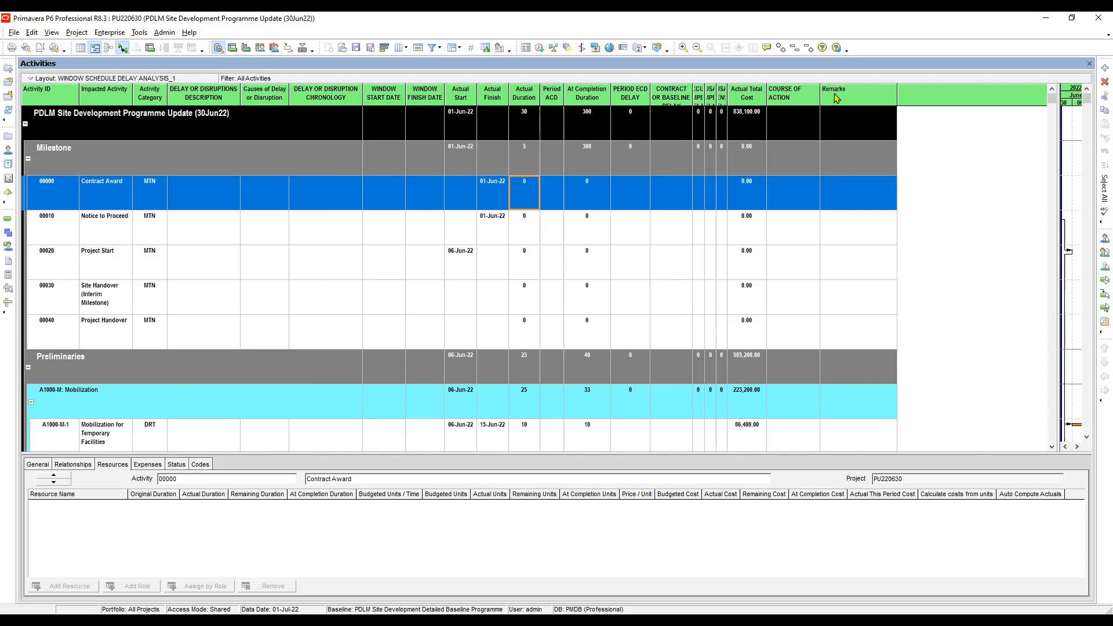
# Expand the three excusable and non-excusable delay columns to show their titles, narrowing them so the titles wrap.
pyautogui.doubleClick(728, 96)
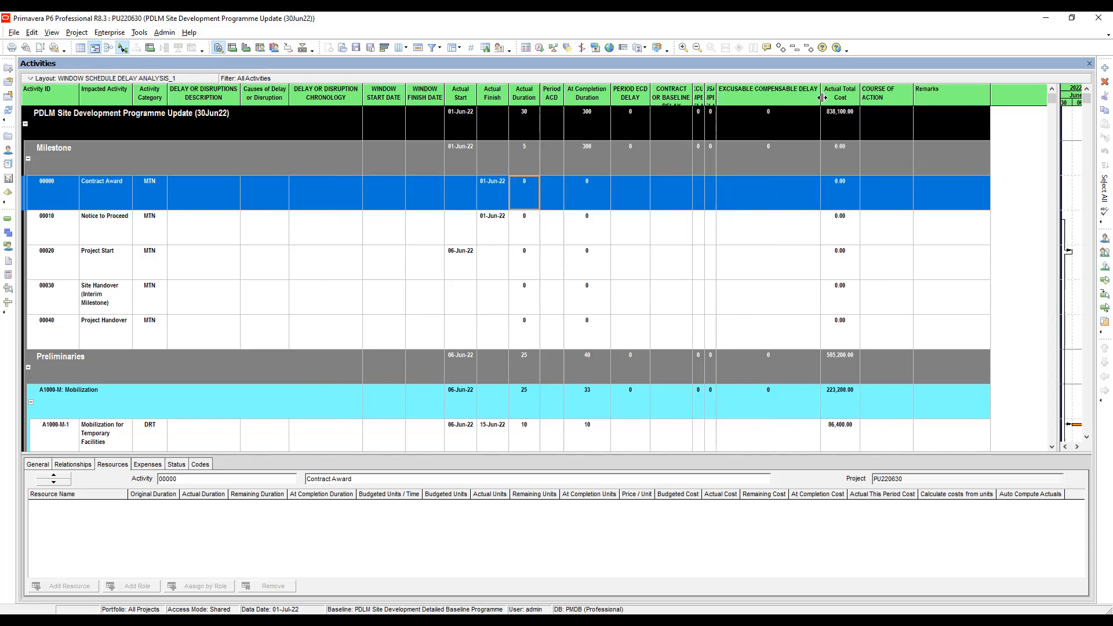
pyautogui.moveTo(821, 98); pyautogui.dragTo(788, 99)
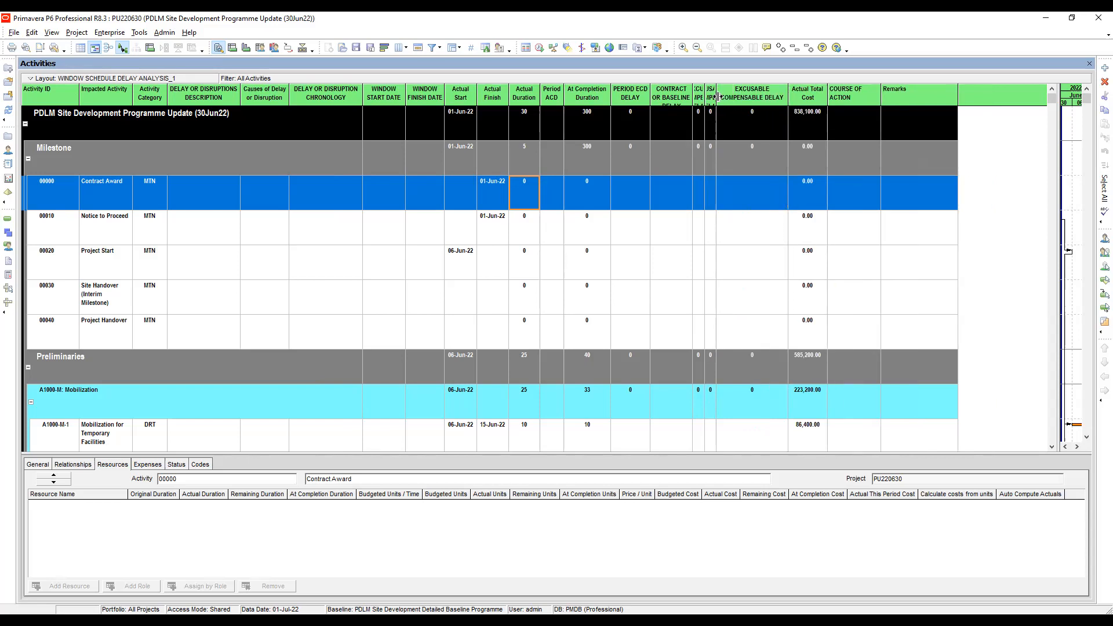
pyautogui.doubleClick(717, 93)
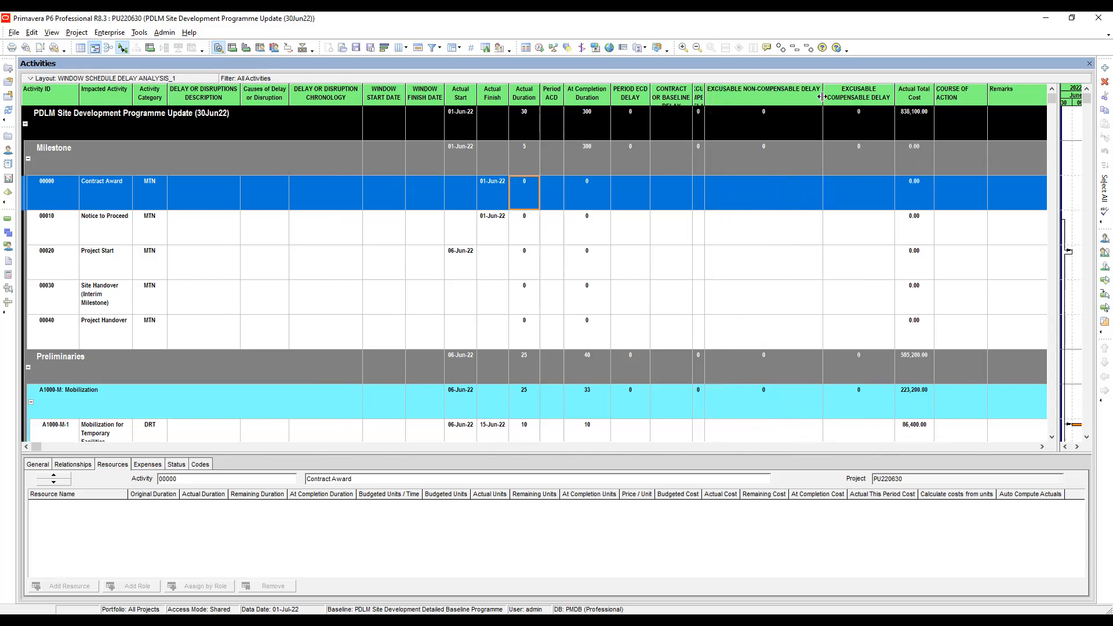
pyautogui.moveTo(823, 96); pyautogui.dragTo(791, 97)
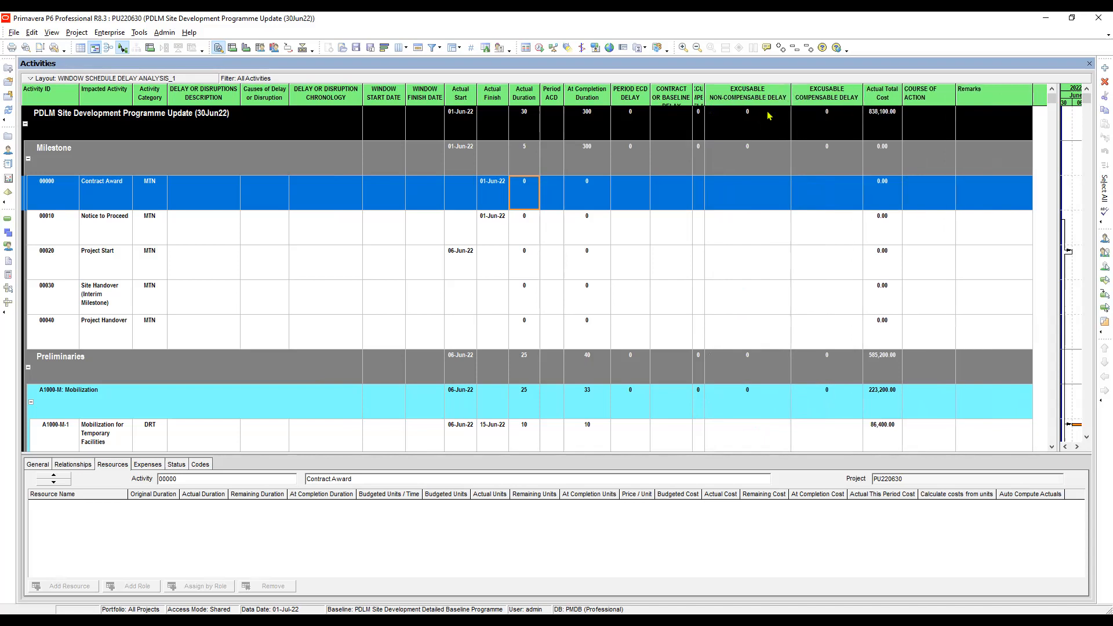
pyautogui.doubleClick(705, 95)
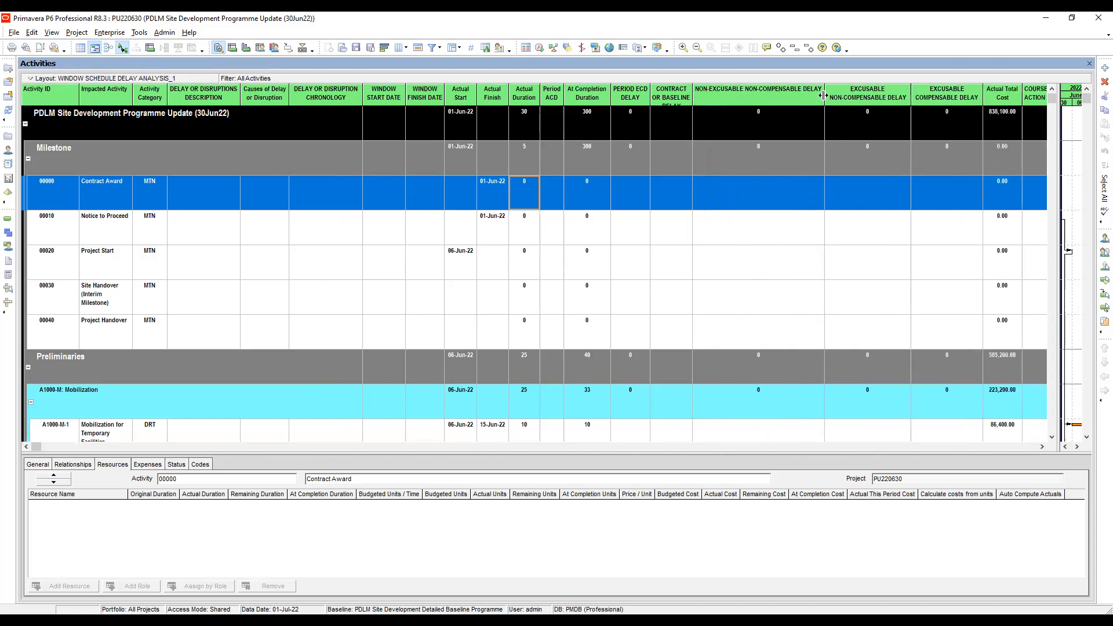
pyautogui.moveTo(823, 95); pyautogui.dragTo(782, 98)
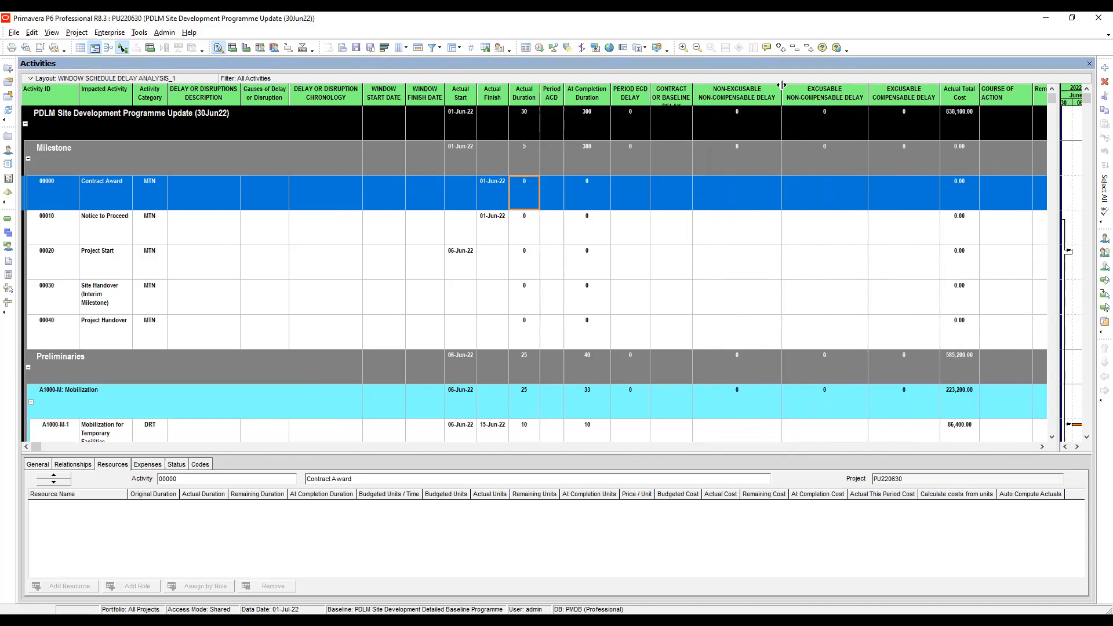
pyautogui.moveTo(771, 85); pyautogui.dragTo(771, 85)
pyautogui.moveTo(858, 89); pyautogui.dragTo(839, 89)
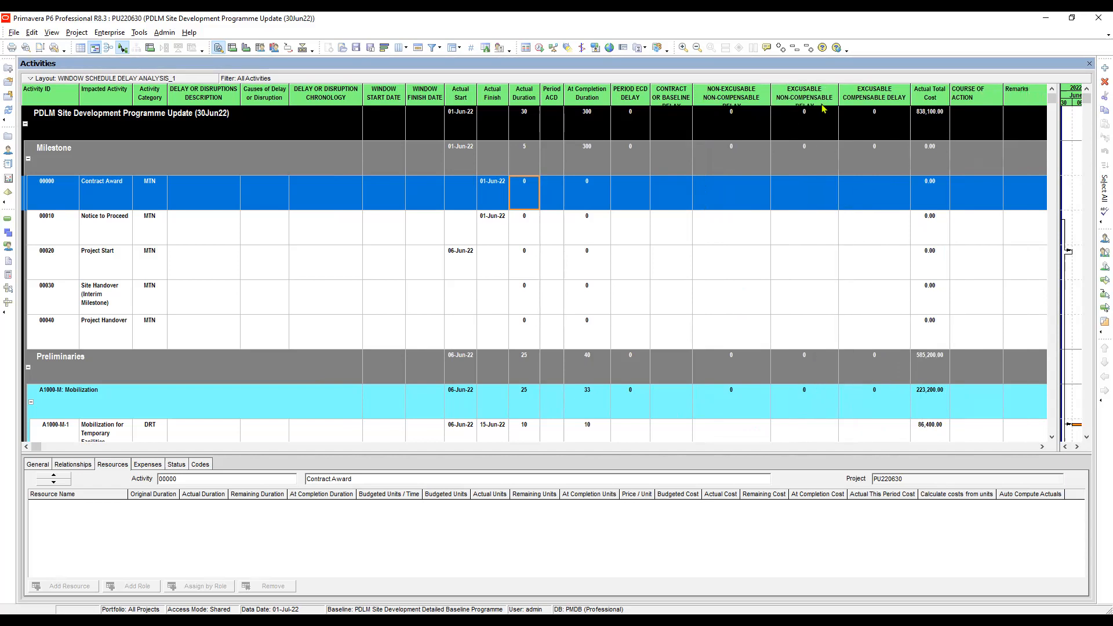
# Check the Gantt chart's timescale format and the activity table's font and row height settings.
pyautogui.click(1071, 160)
pyautogui.rightClick(1072, 159)
pyautogui.click(1060, 205)
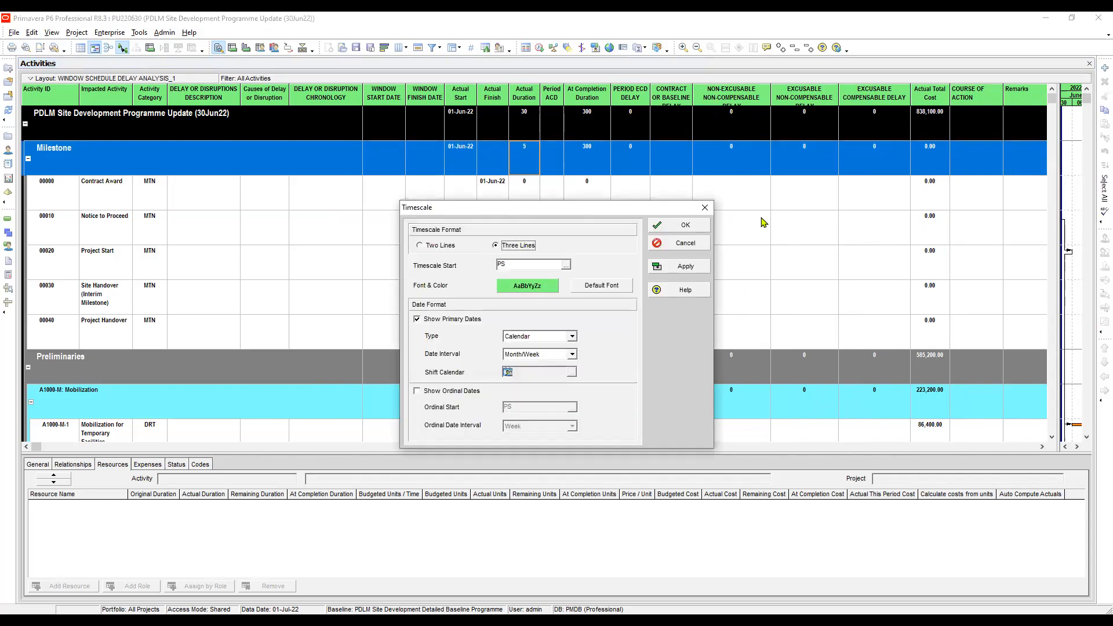
pyautogui.click(686, 228)
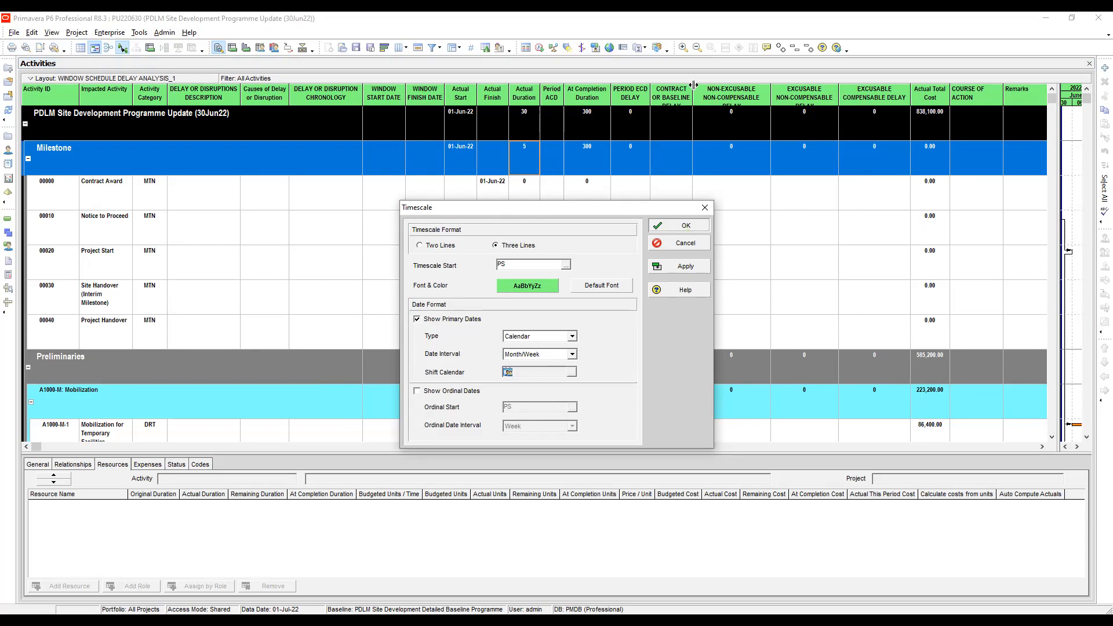
pyautogui.click(484, 50)
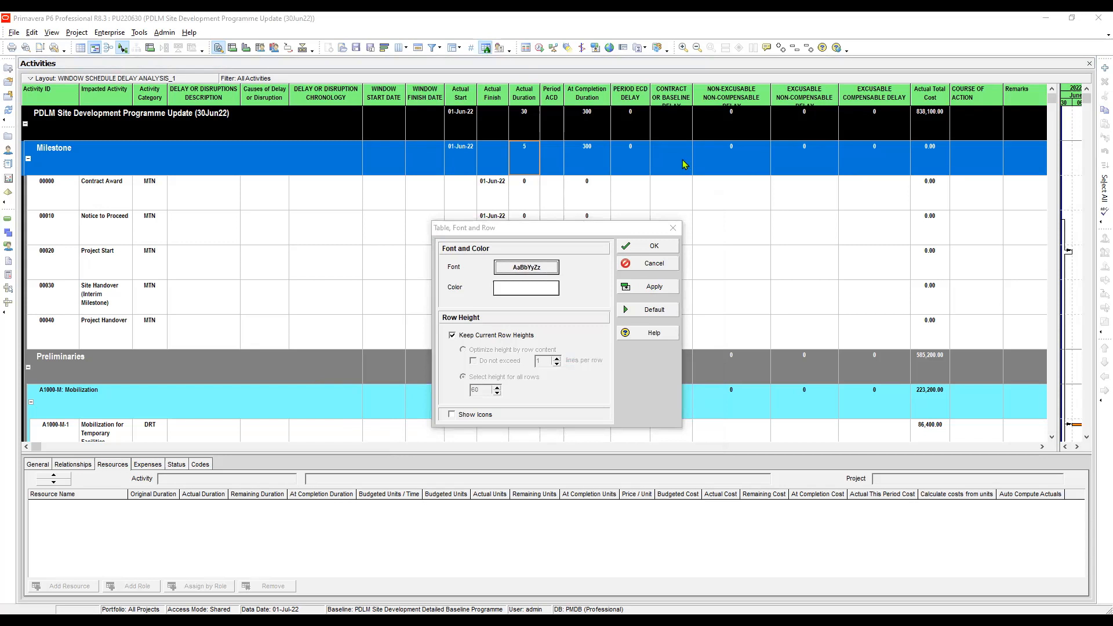
pyautogui.click(660, 248)
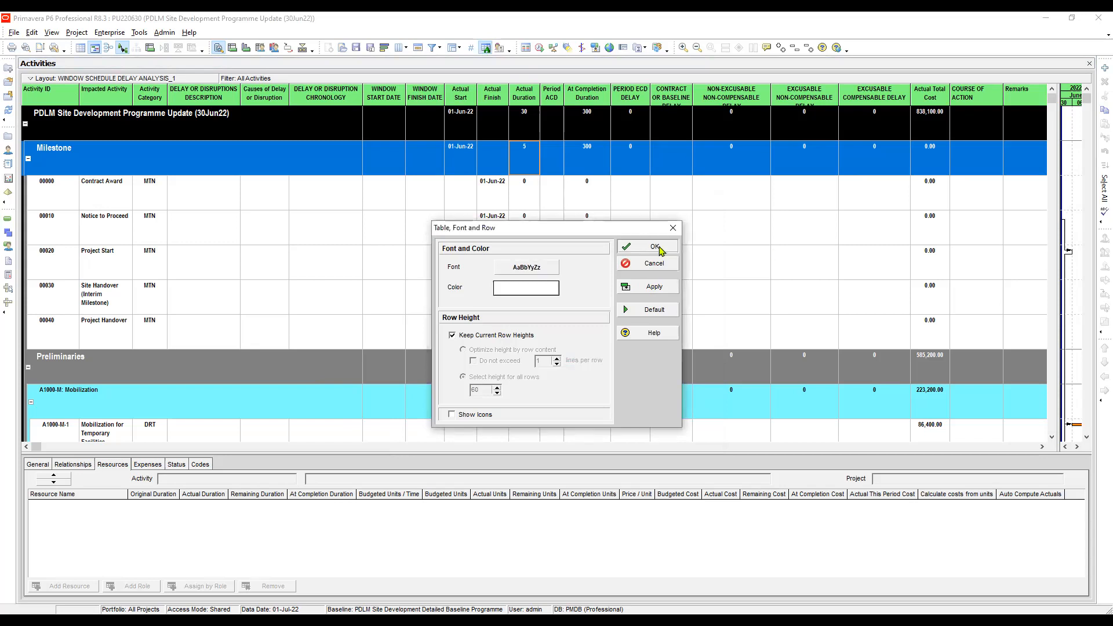
# Review the Gantt chart timescale's font, colour and date format settings and close them.
pyautogui.click(1079, 201)
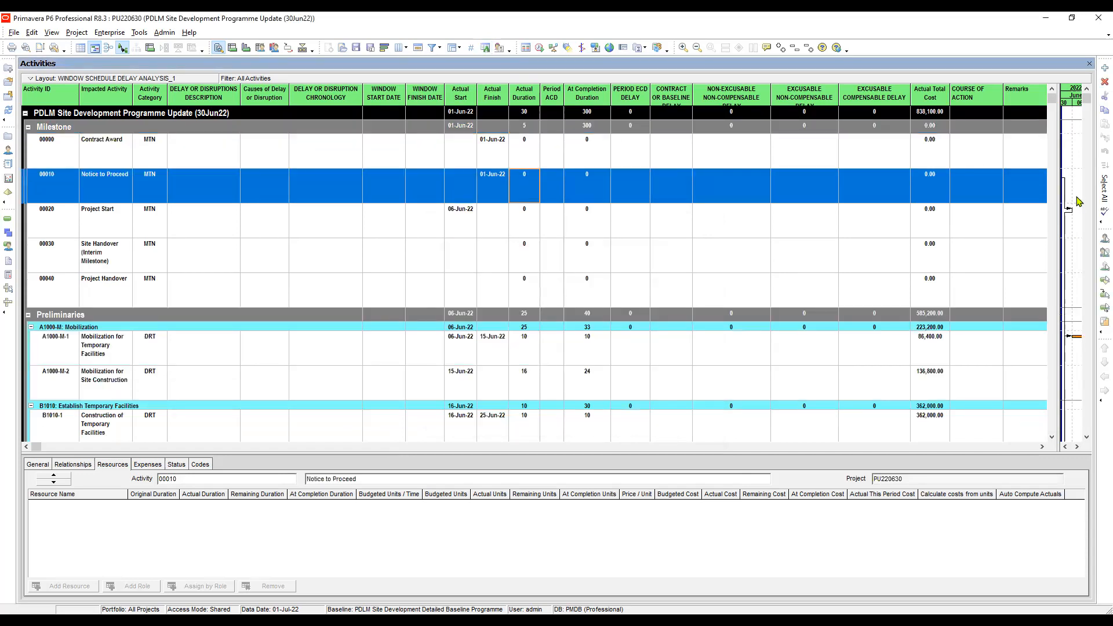
pyautogui.rightClick(1080, 201)
pyautogui.click(1066, 248)
pyautogui.click(539, 288)
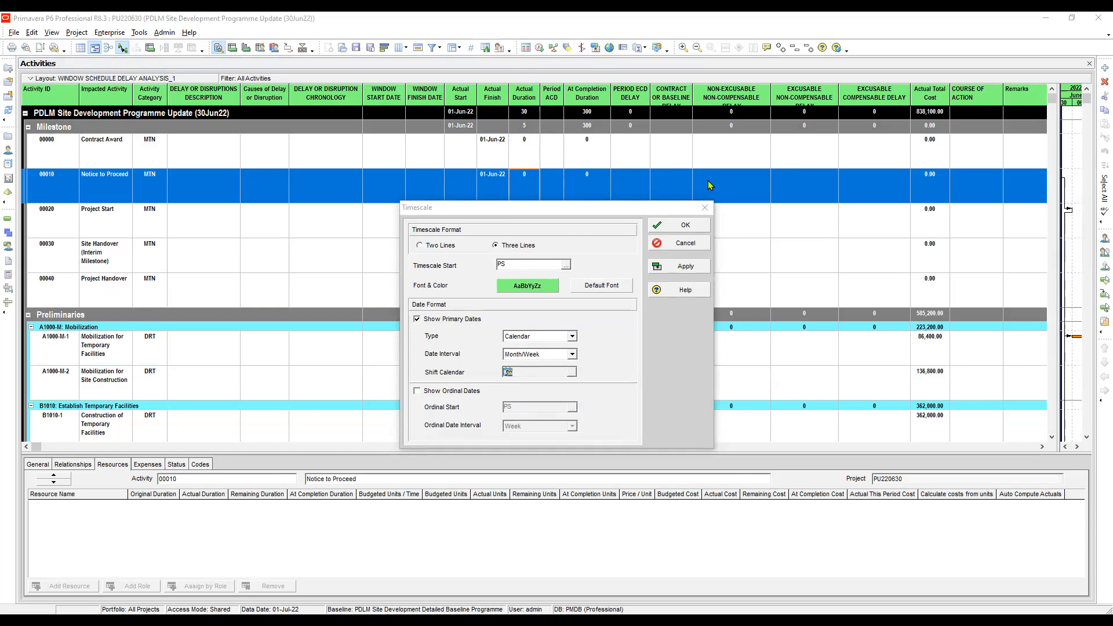
pyautogui.click(684, 225)
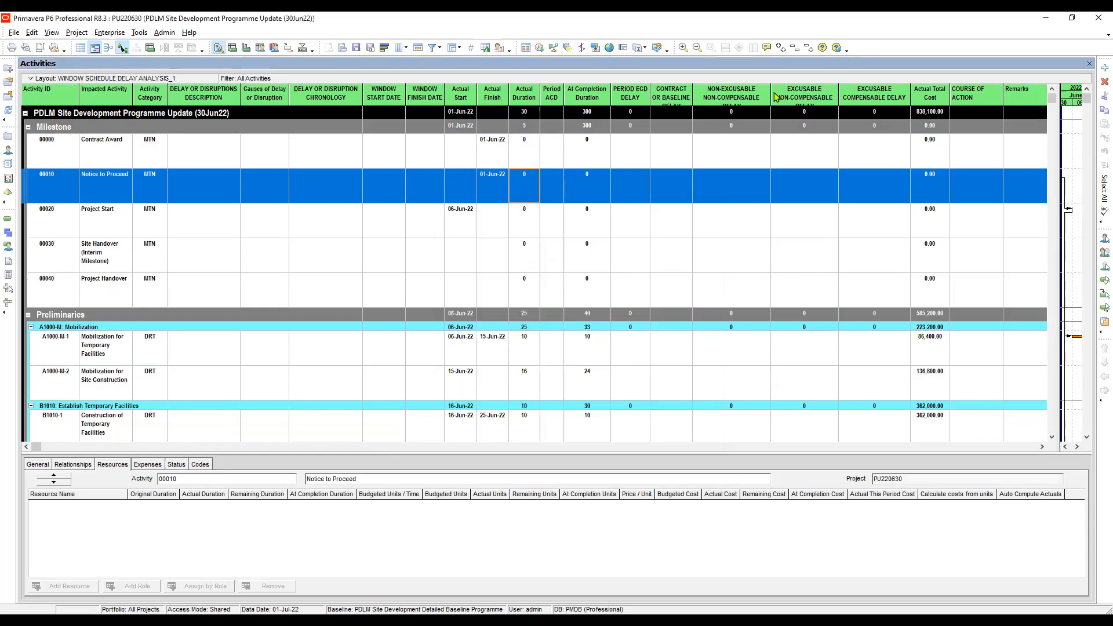
# Widen the non-excusable non-compensable delay column slightly and centre-align the COURSE OF ACTION column.
pyautogui.moveTo(770, 91)
pyautogui.mouseDown()
pyautogui.moveTo(760, 91)
pyautogui.moveTo(776, 97)
pyautogui.mouseUp()
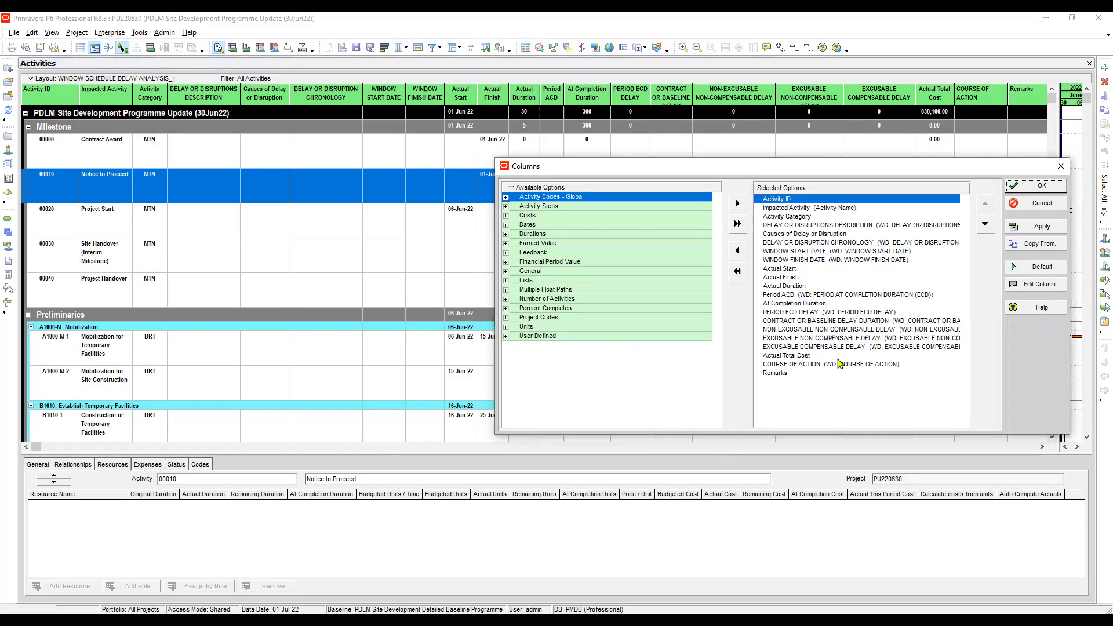
pyautogui.click(799, 365)
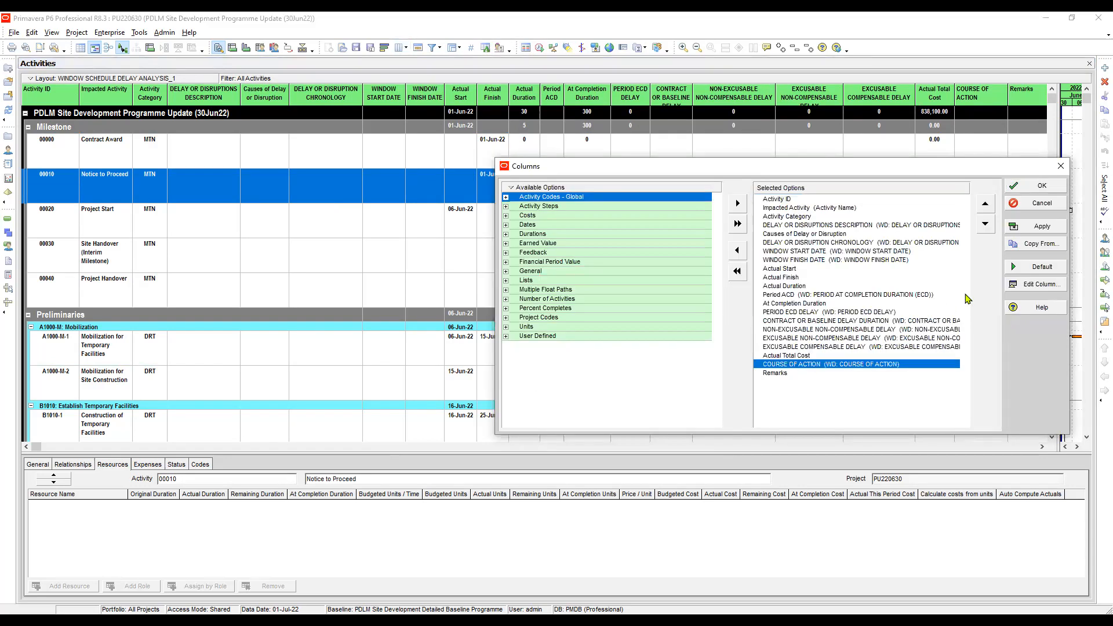
pyautogui.click(1039, 286)
pyautogui.click(543, 365)
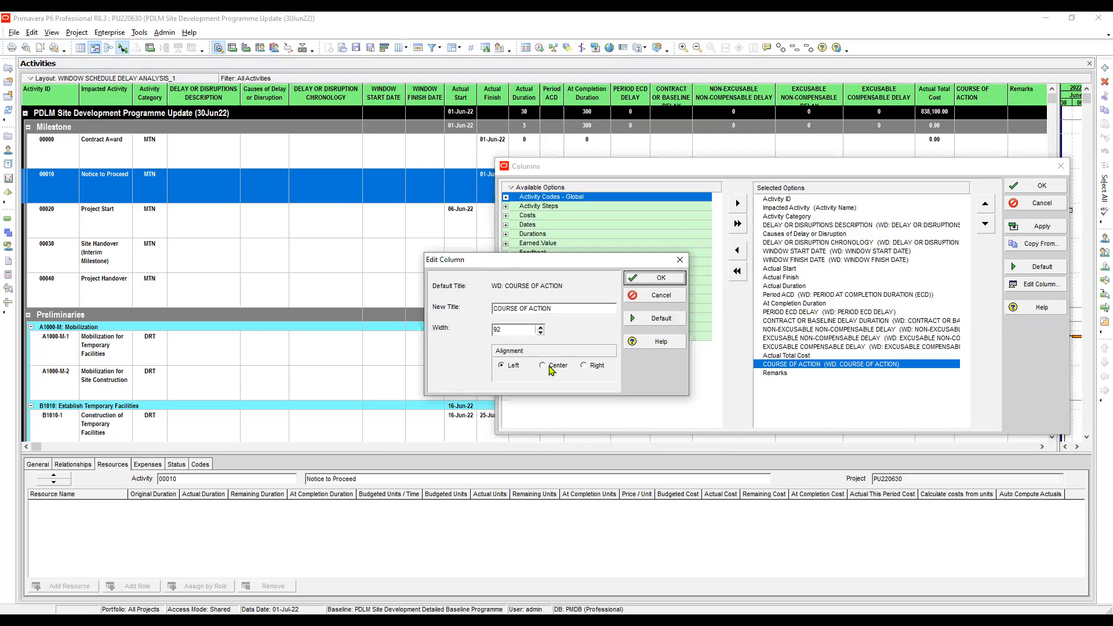
pyautogui.click(662, 281)
pyautogui.click(1041, 226)
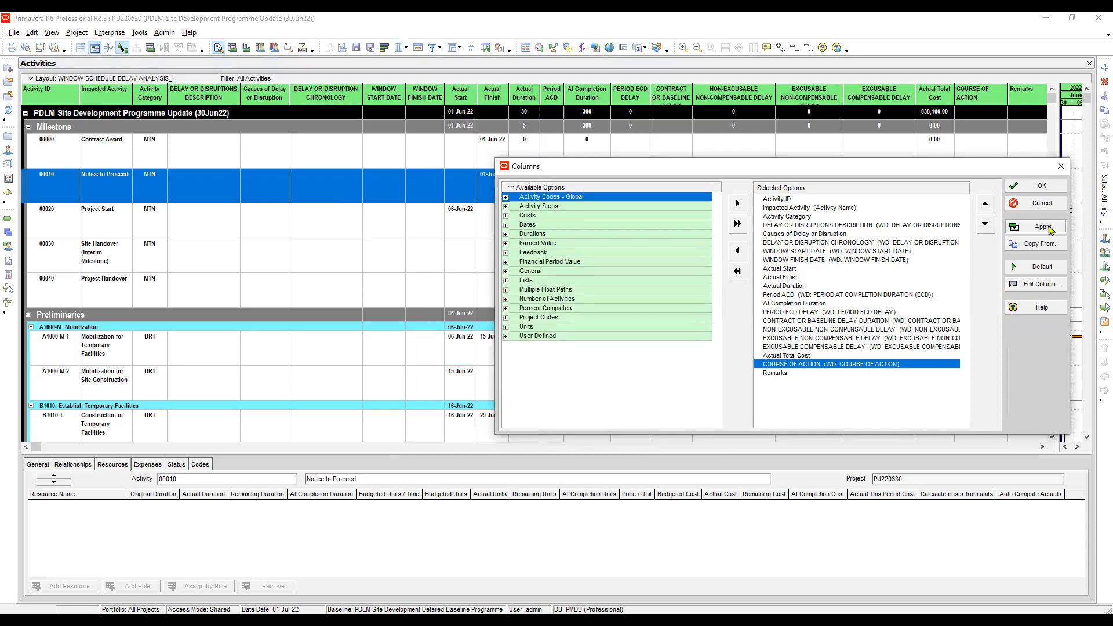
pyautogui.click(1041, 186)
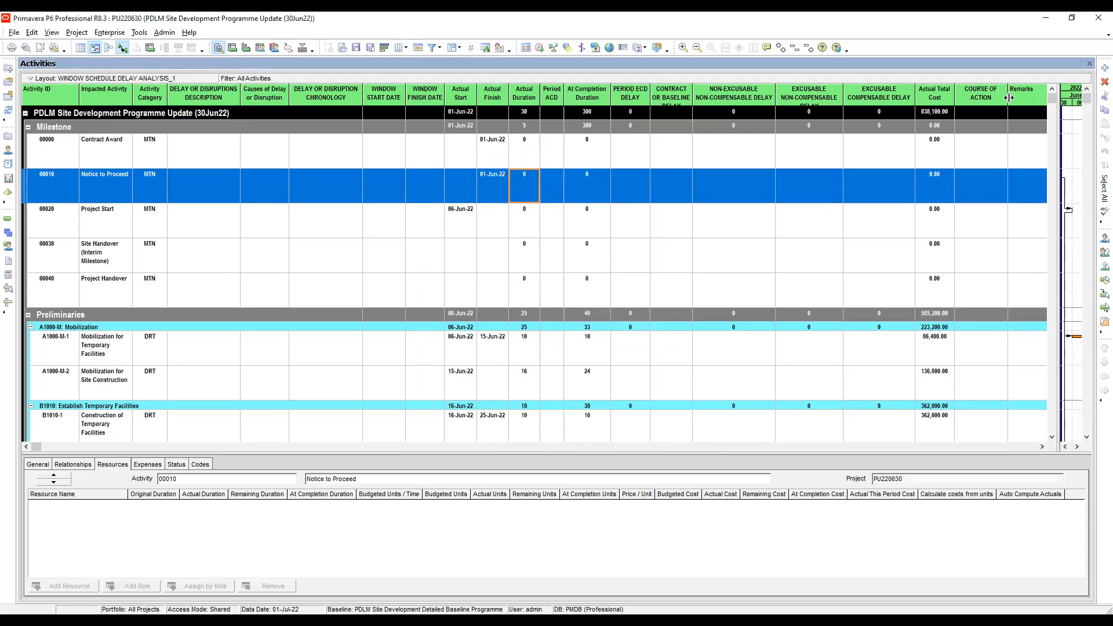
# Narrow the COURSE OF ACTION and Remarks columns so they fit the activity table.
pyautogui.moveTo(1007, 98); pyautogui.dragTo(995, 98)
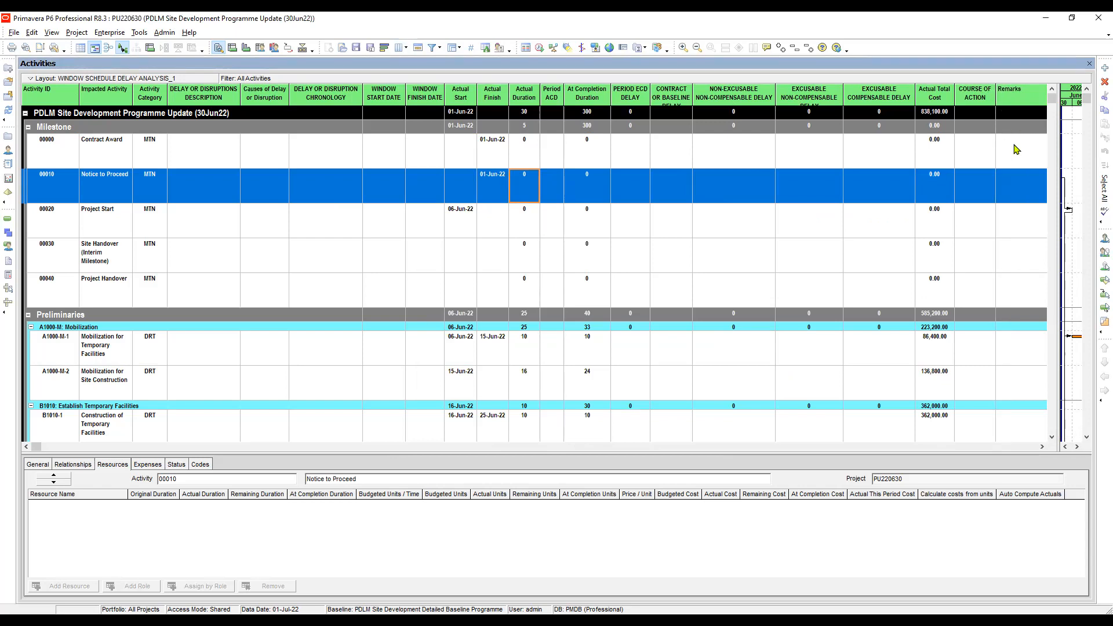
pyautogui.click(1042, 446)
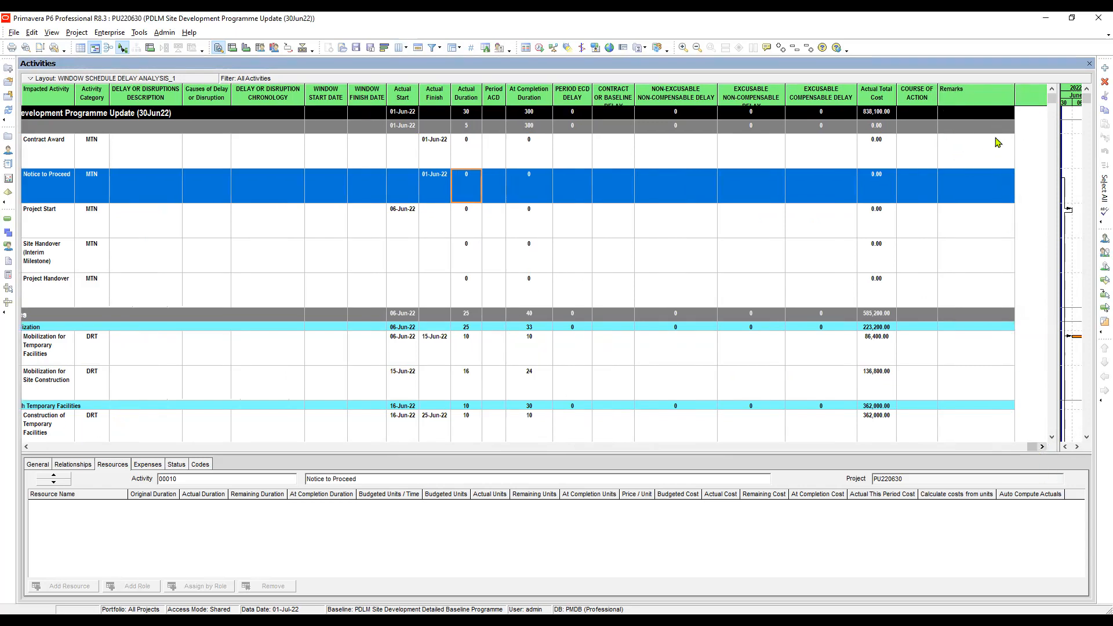
pyautogui.moveTo(1013, 90); pyautogui.dragTo(971, 95)
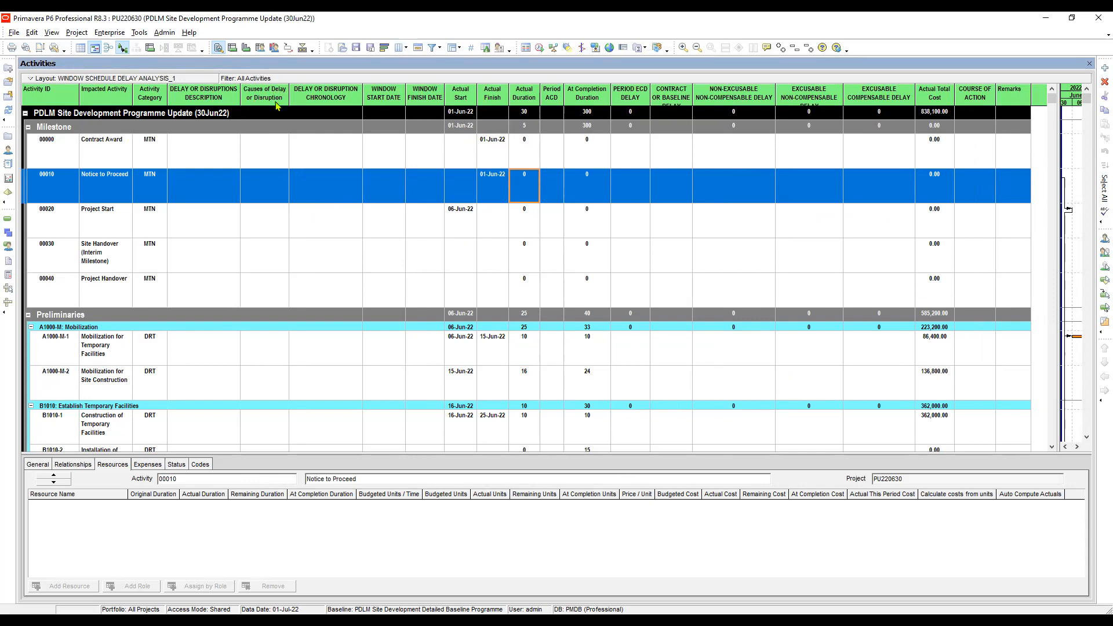
# Inspect the code choices for Causes of Delay or Disruption on the Contract Award activity without assigning one.
pyautogui.click(277, 152)
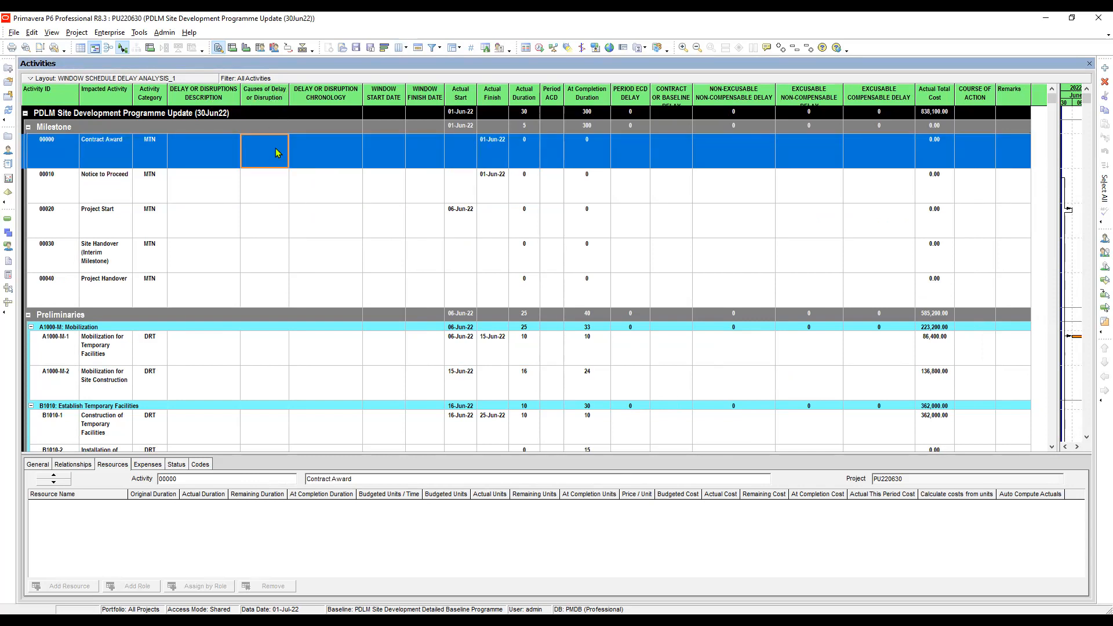
pyautogui.click(279, 152)
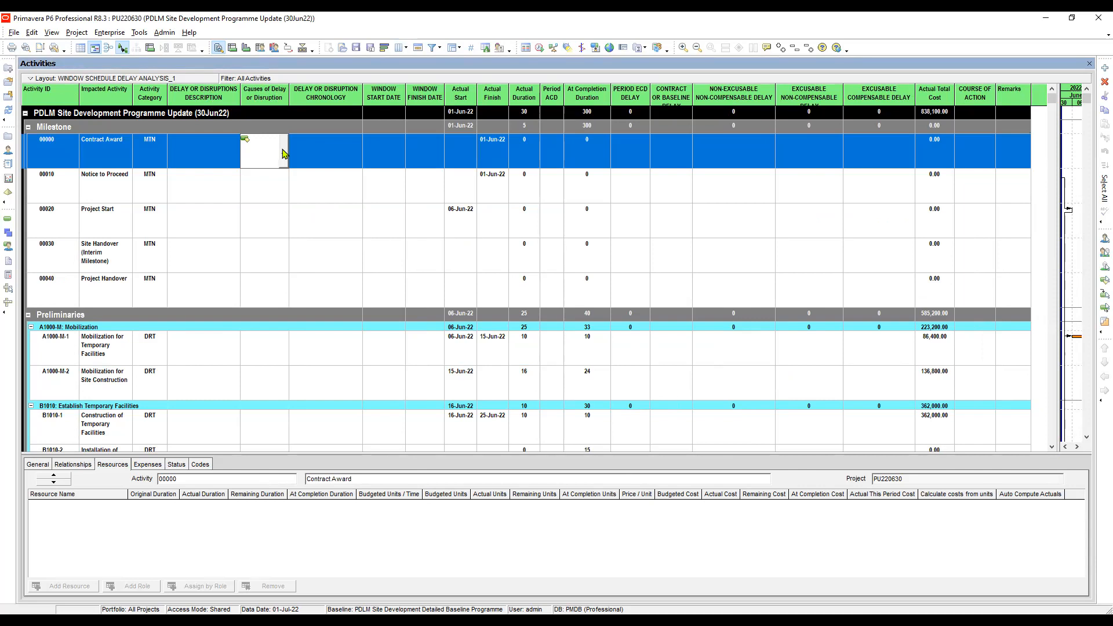
pyautogui.click(283, 153)
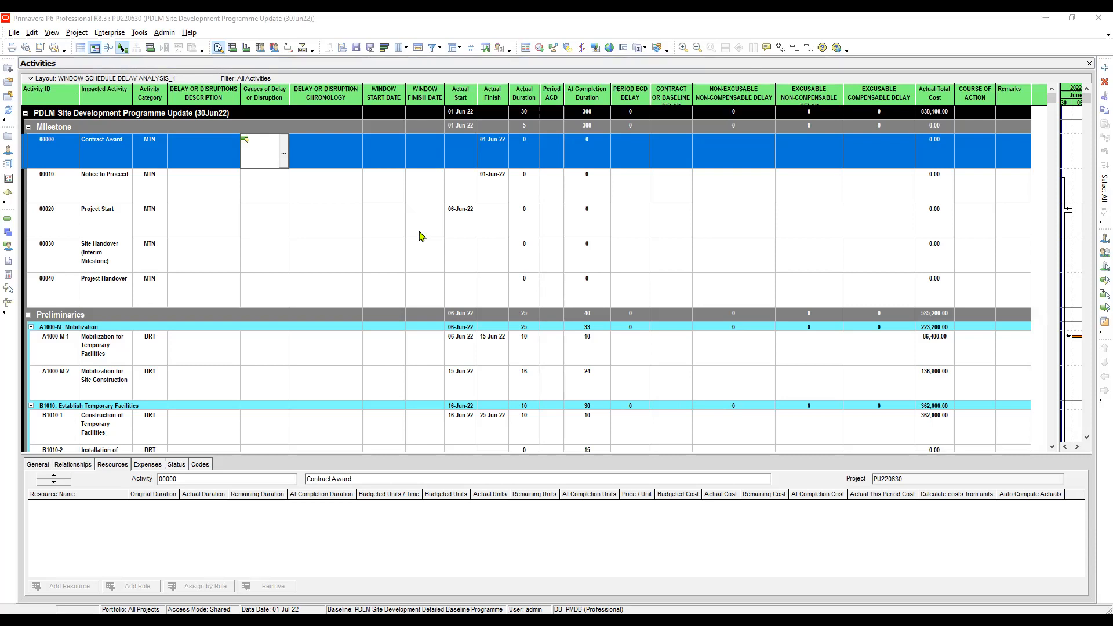
pyautogui.click(422, 191)
# Go through Contract Award's delay chronology, window start and finish date, and actual start and finish cells.
pyautogui.click(333, 148)
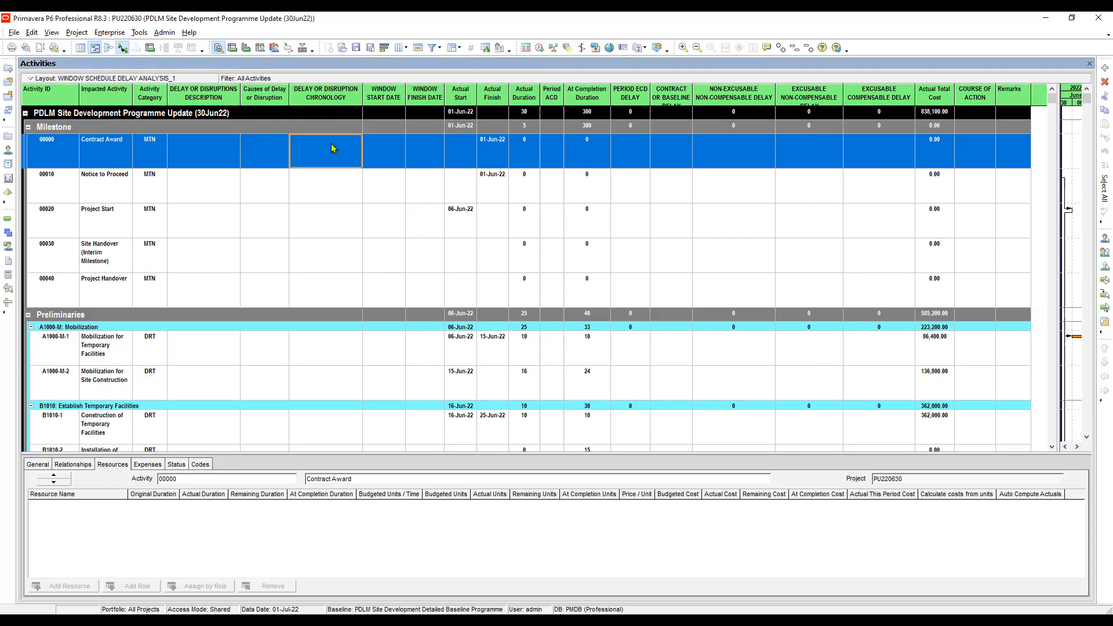
pyautogui.click(389, 153)
pyautogui.click(426, 151)
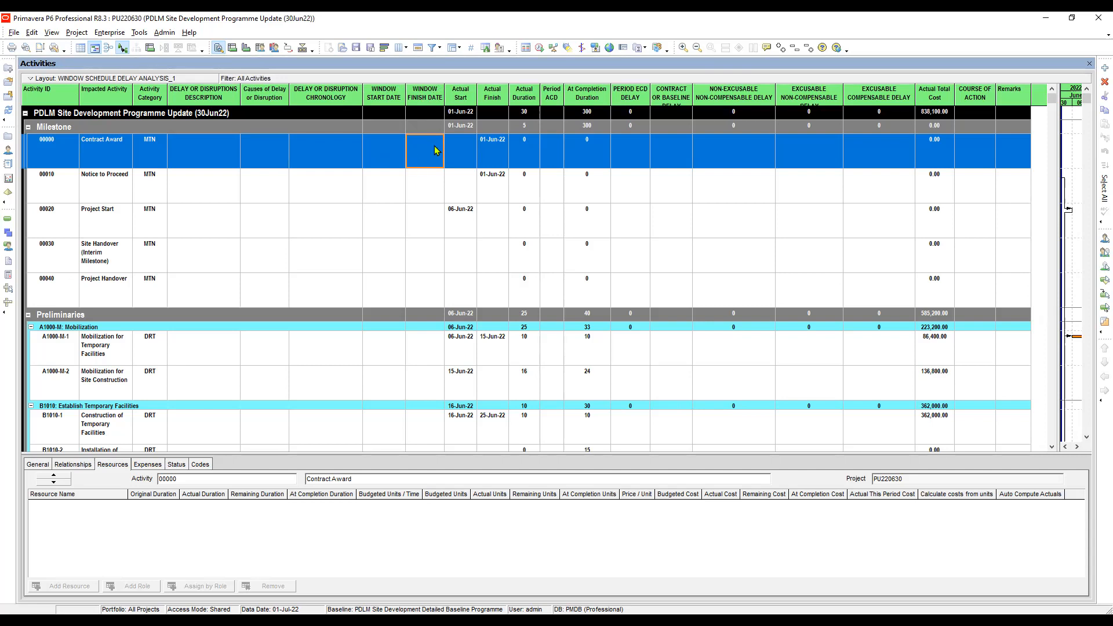
pyautogui.click(470, 158)
pyautogui.click(495, 150)
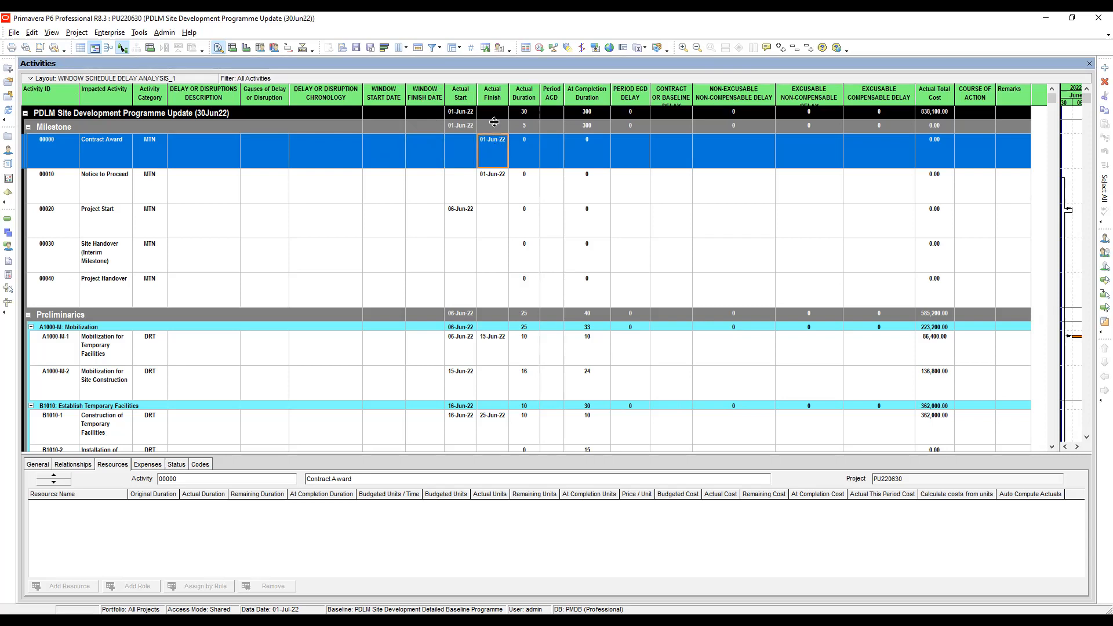
pyautogui.click(463, 150)
# Show how Contract Award's delay description is entered and its cause of delay is chosen, leaving both blank.
pyautogui.click(269, 154)
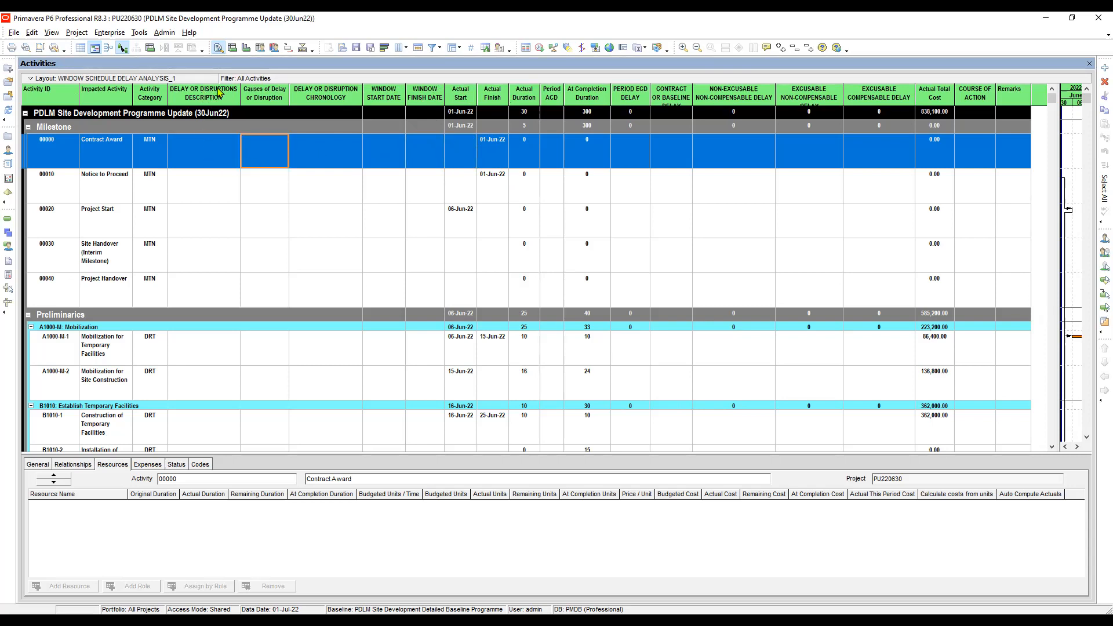
pyautogui.click(213, 160)
pyautogui.click(222, 150)
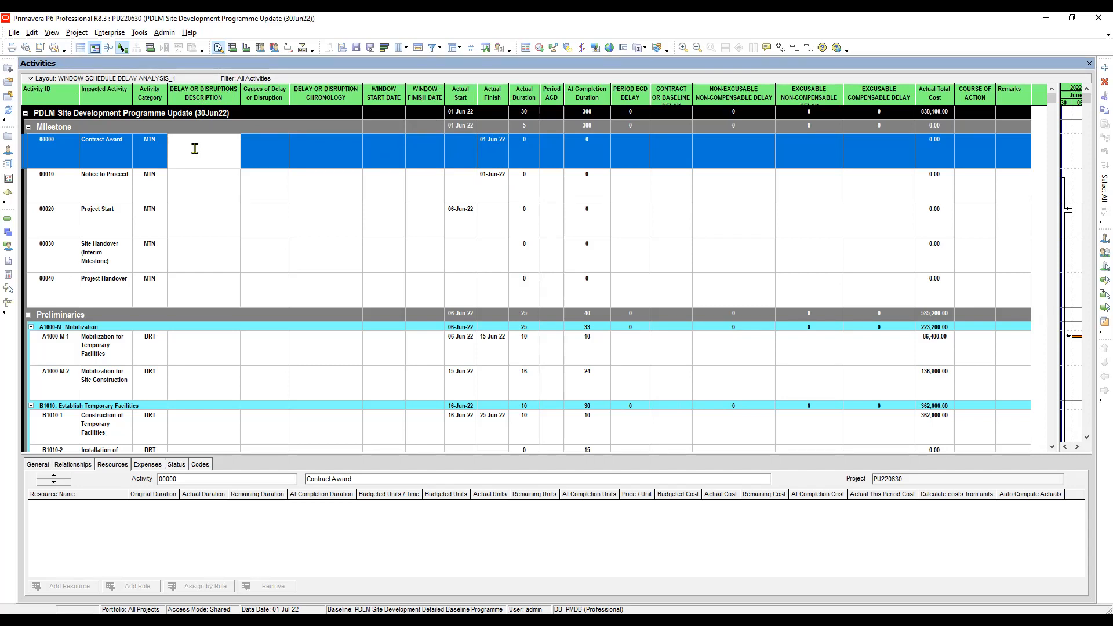
pyautogui.click(278, 155)
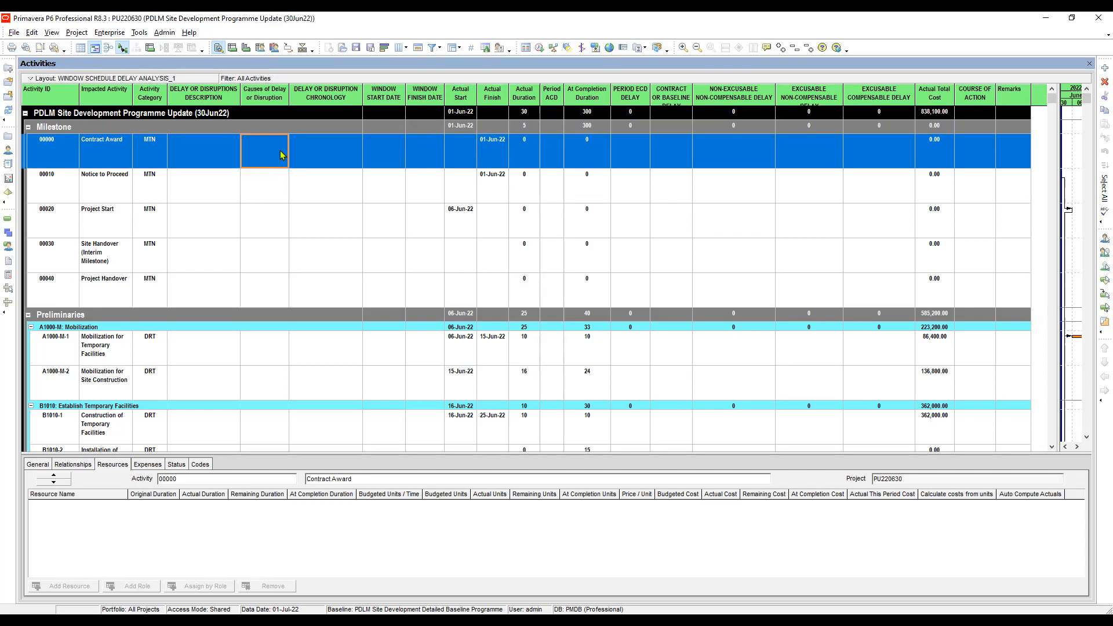
pyautogui.click(279, 154)
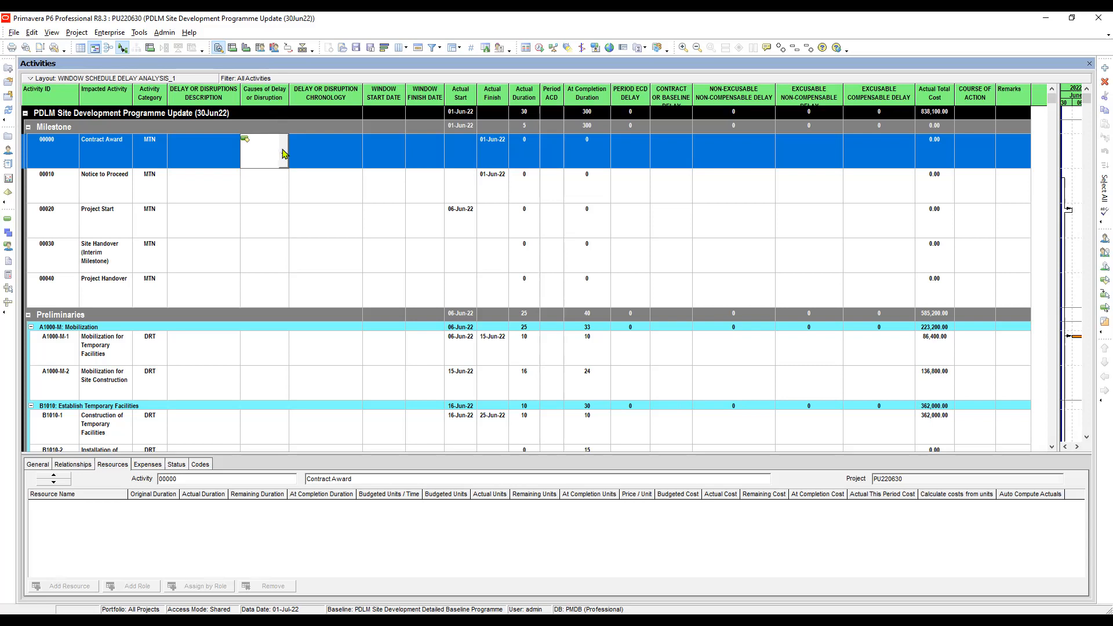
pyautogui.click(283, 153)
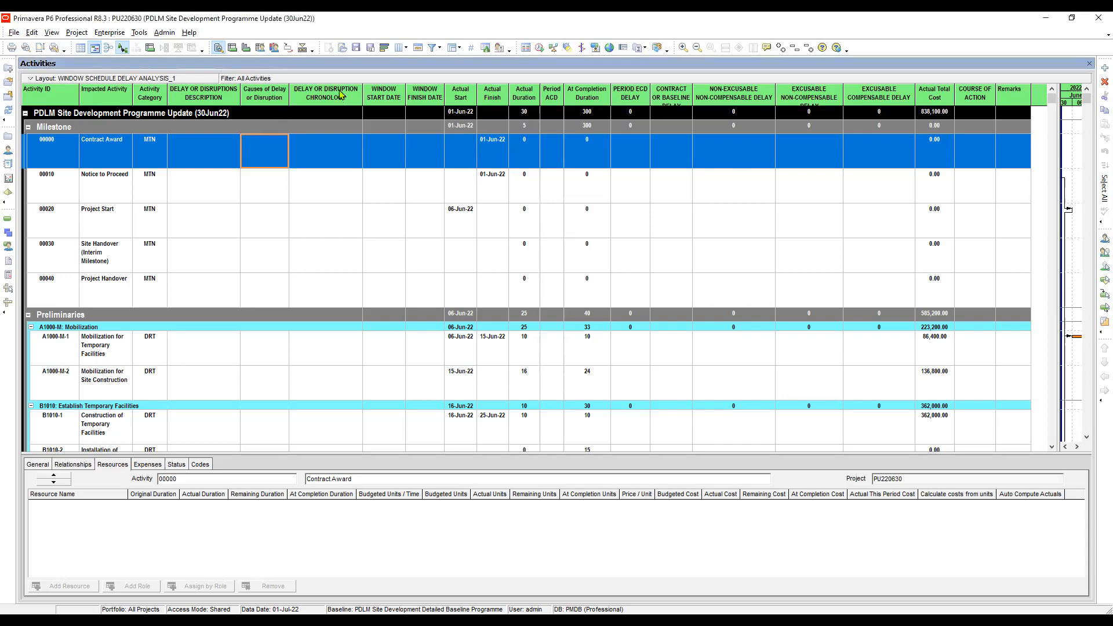
# Try out the delay chronology entry and the window start and finish date pickers on Contract Award.
pyautogui.click(346, 156)
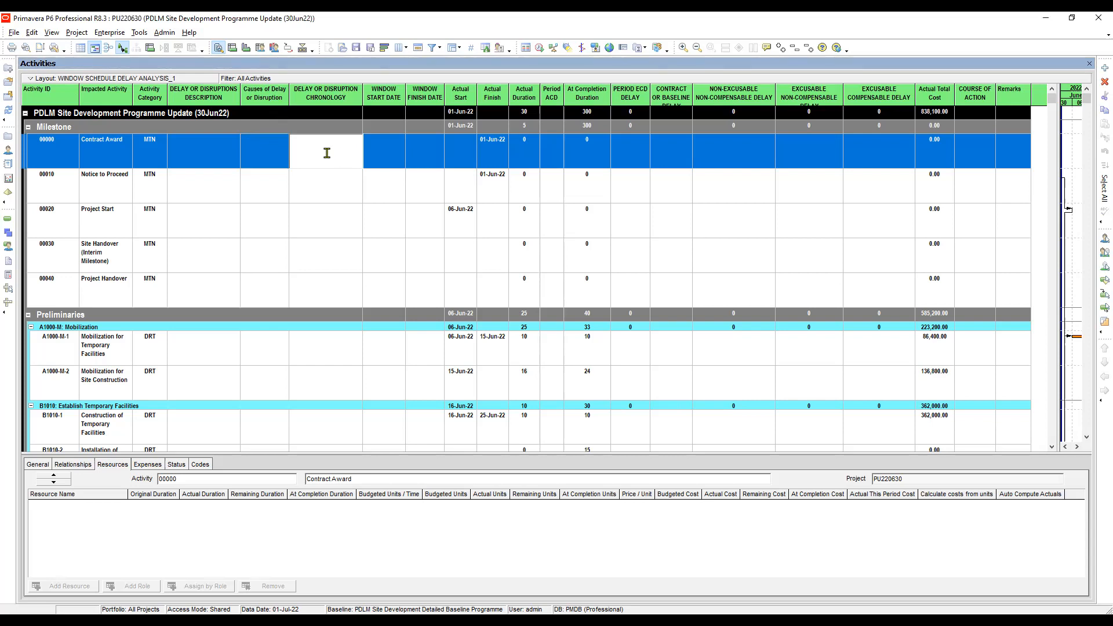
pyautogui.write('1')
pyautogui.click(389, 154)
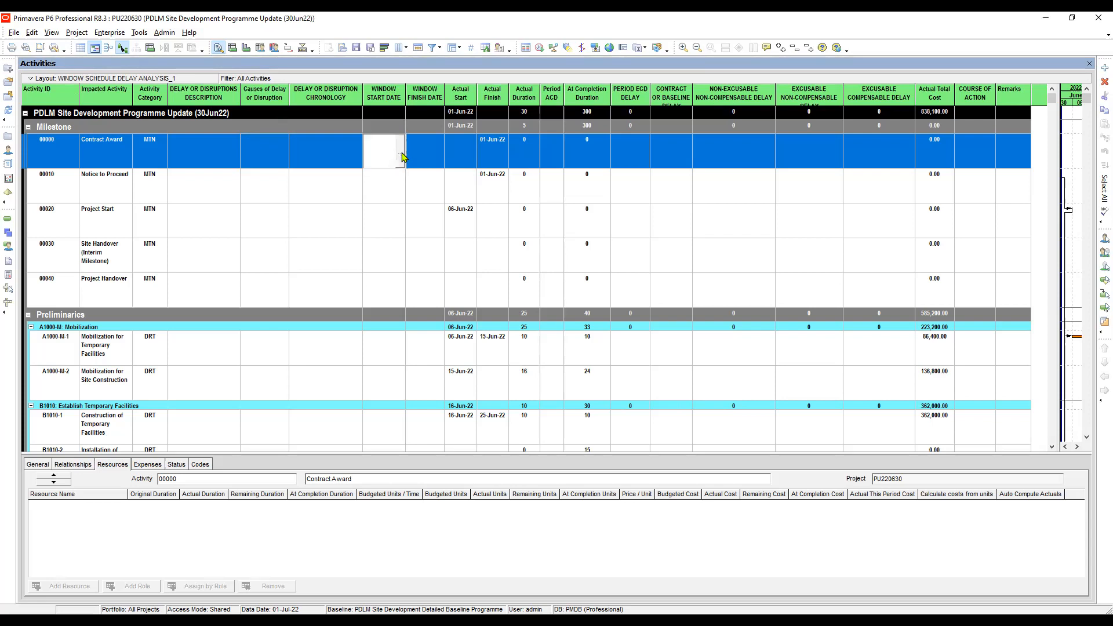
pyautogui.click(403, 157)
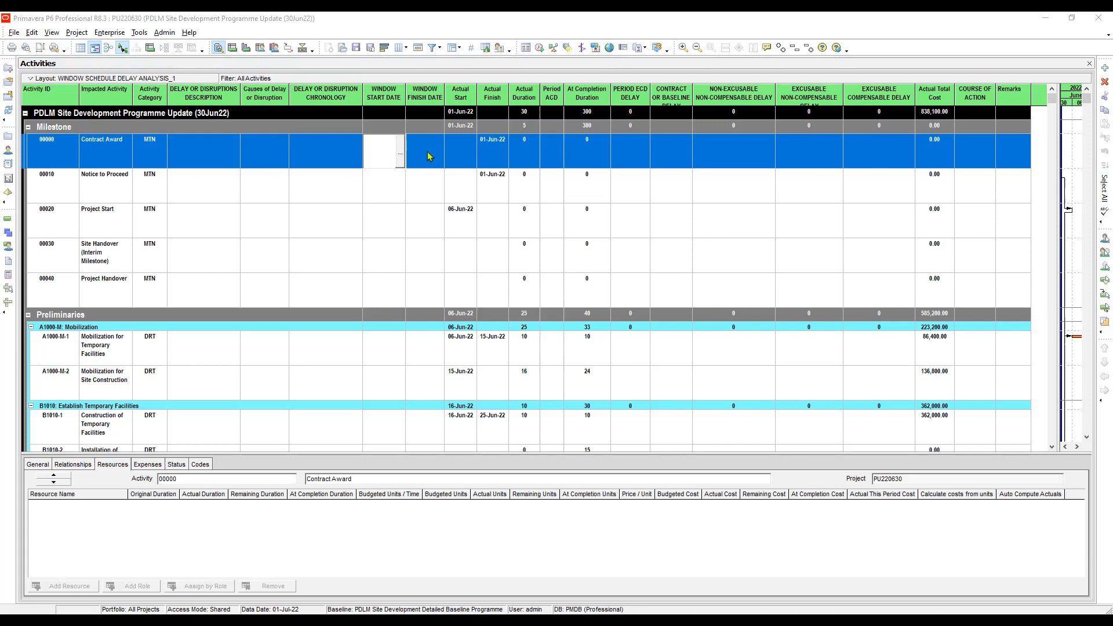
pyautogui.click(429, 156)
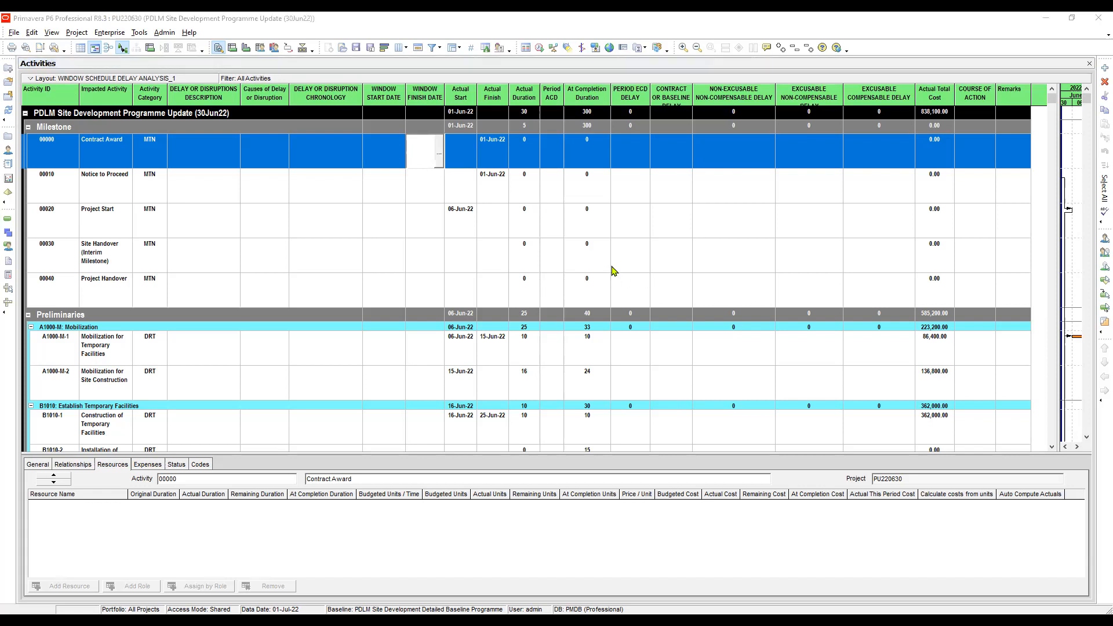
# Examine the Actual Start and Actual Finish cells of the Contract Award activity.
pyautogui.click(467, 150)
pyautogui.click(492, 147)
pyautogui.click(464, 153)
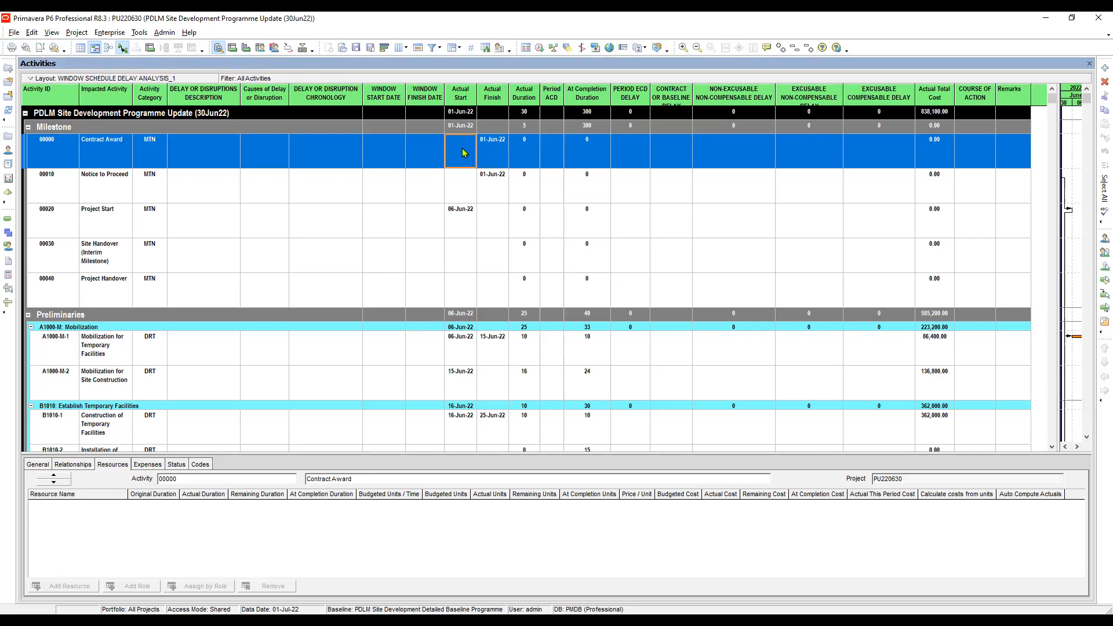
pyautogui.click(491, 153)
# Collapse the Milestone group and inspect the actual start and finish date fields of Mobilization for Temporary Facilities.
pyautogui.click(29, 127)
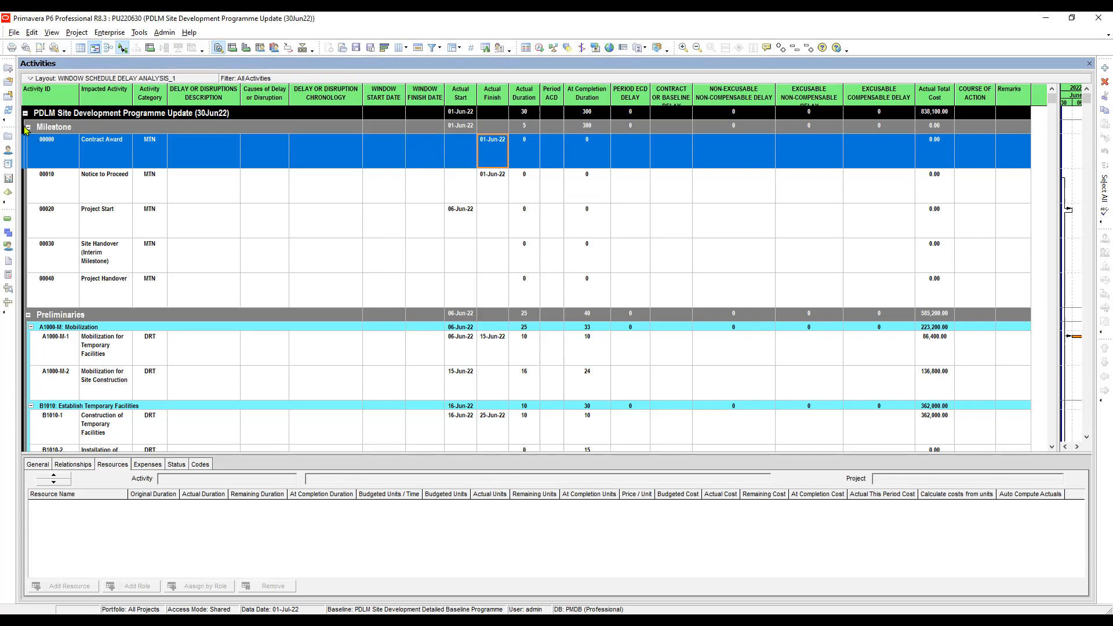
pyautogui.click(29, 129)
pyautogui.click(29, 127)
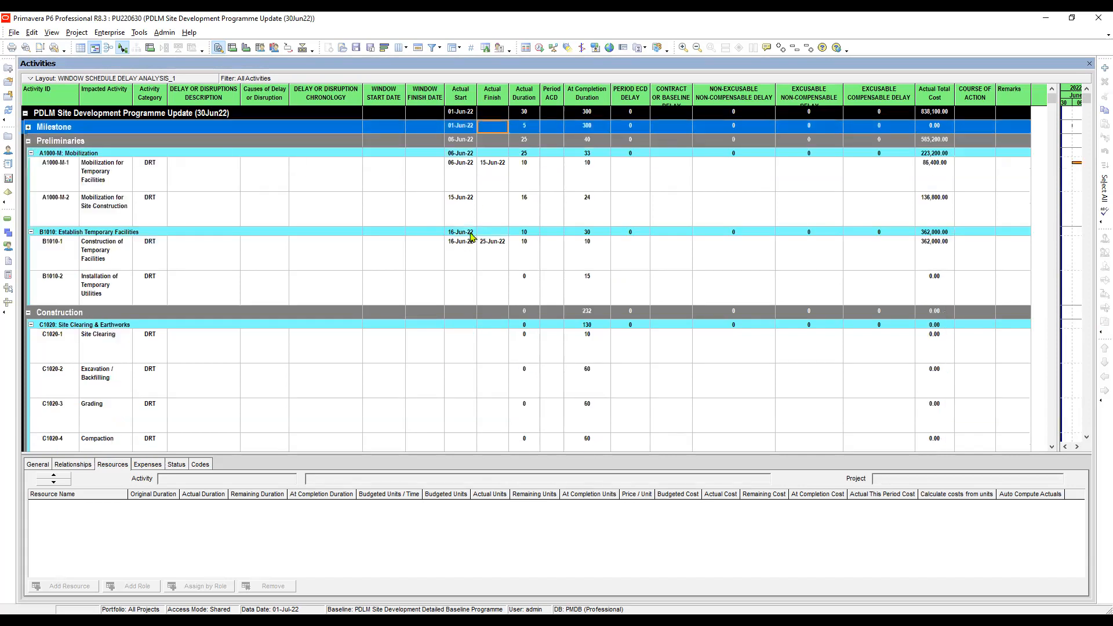
pyautogui.click(463, 174)
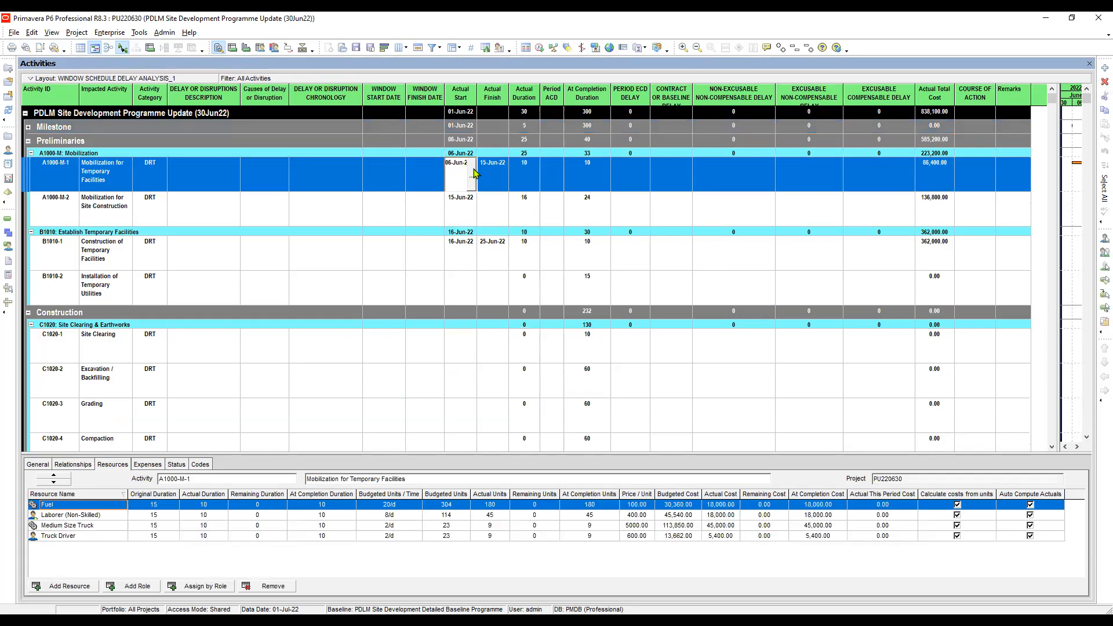
pyautogui.click(471, 176)
pyautogui.click(507, 177)
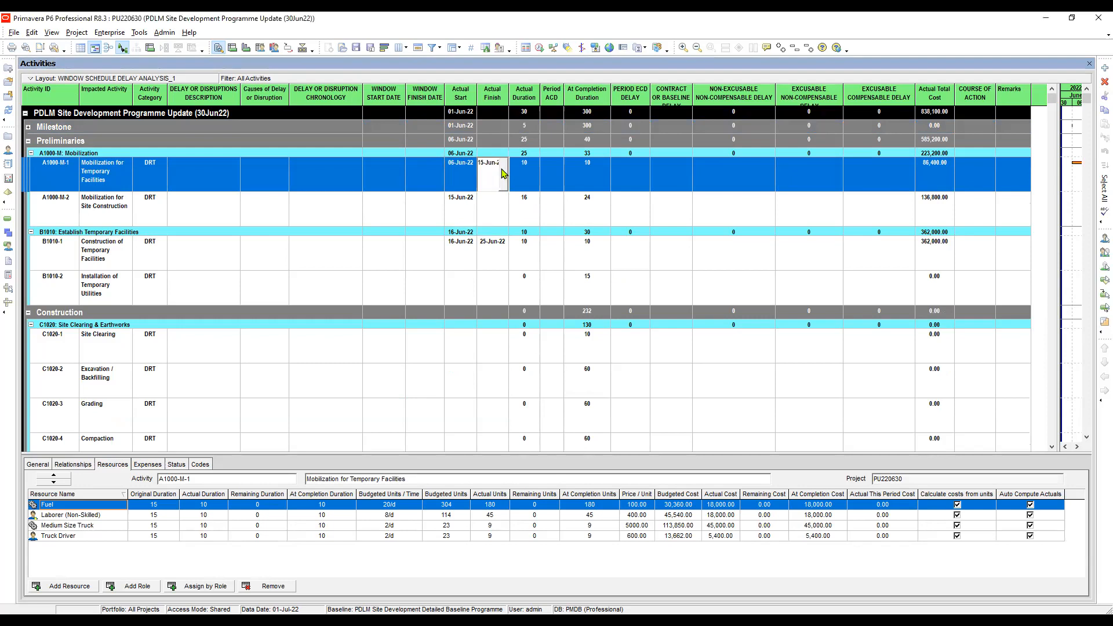
pyautogui.press('Escape')
# Examine the Actual Duration, Period ACD and At Completion Duration cells of Mobilization for Temporary Facilities, leaving Period ACD blank.
pyautogui.click(531, 172)
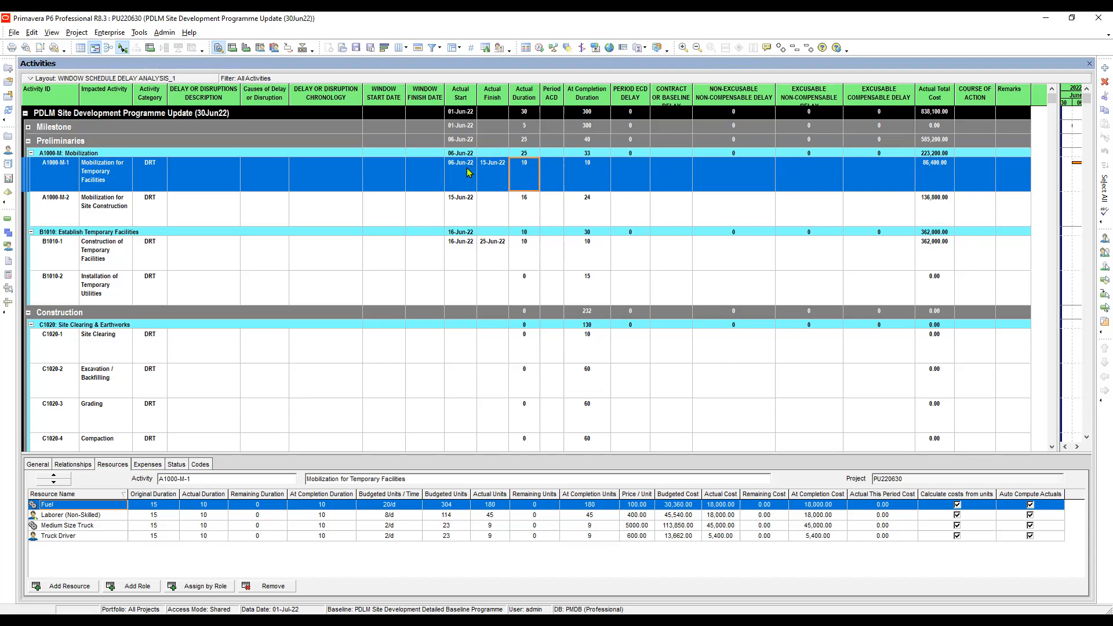
pyautogui.doubleClick(564, 177)
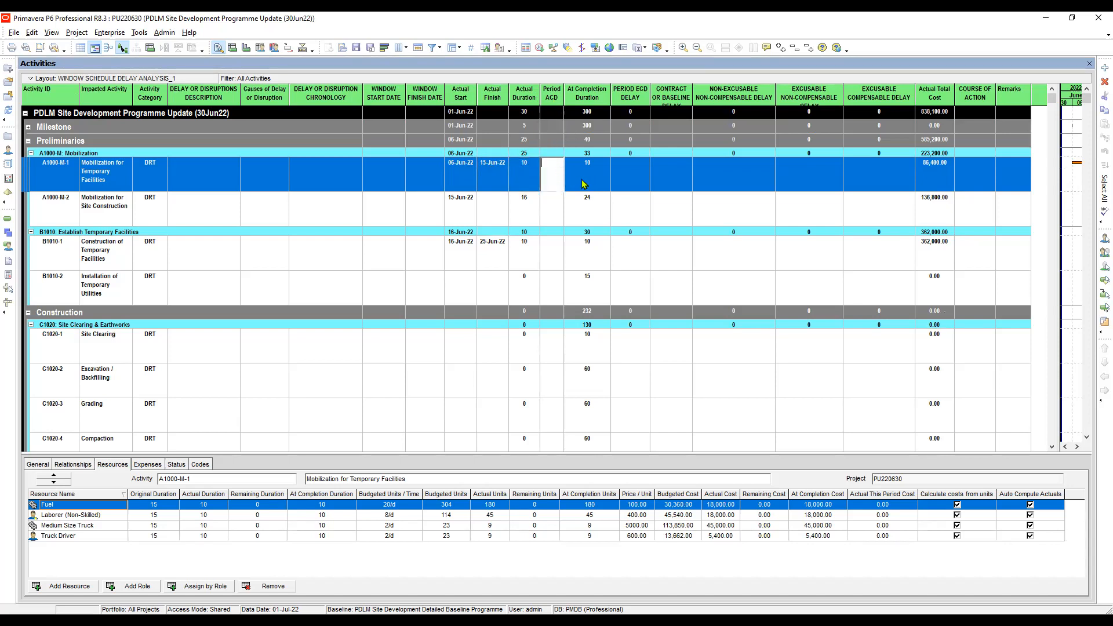
pyautogui.press('Escape')
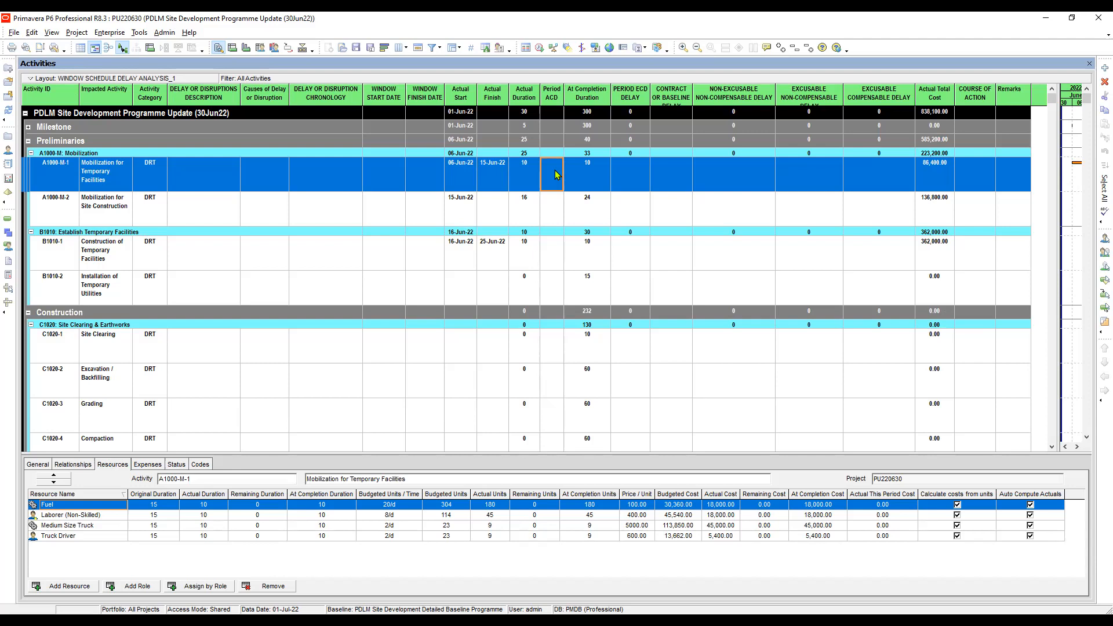
pyautogui.click(554, 173)
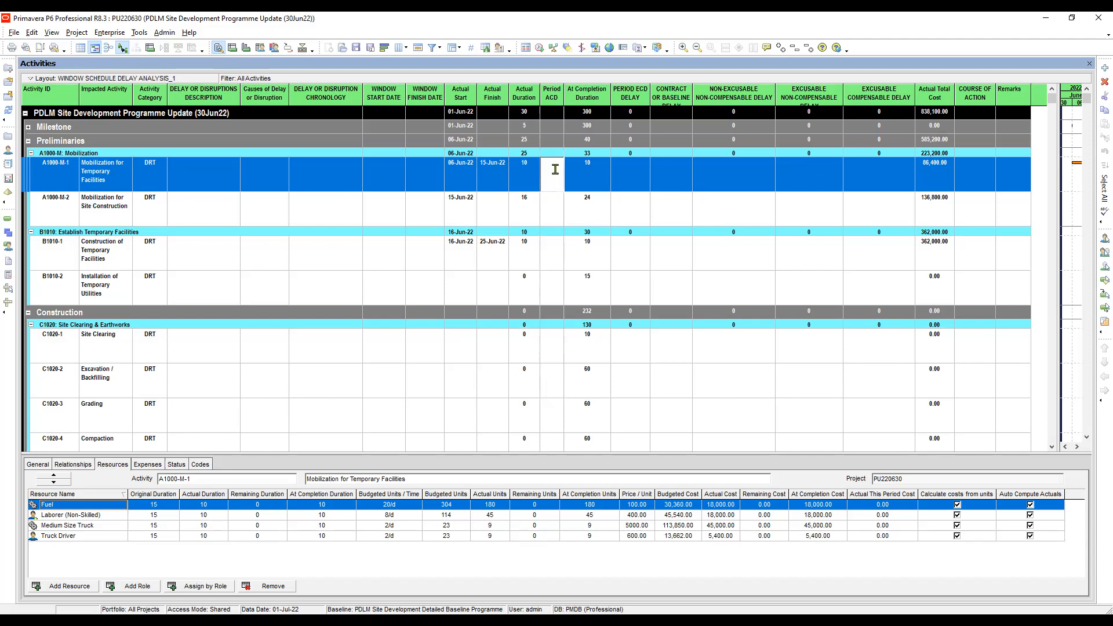
pyautogui.click(587, 180)
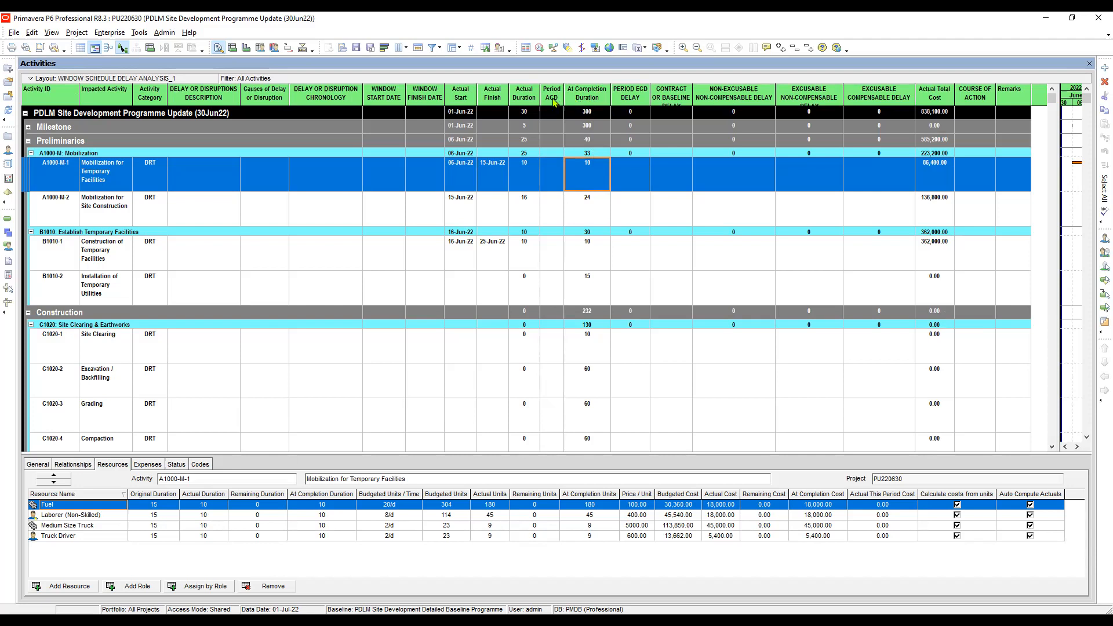
pyautogui.click(554, 179)
pyautogui.click(553, 173)
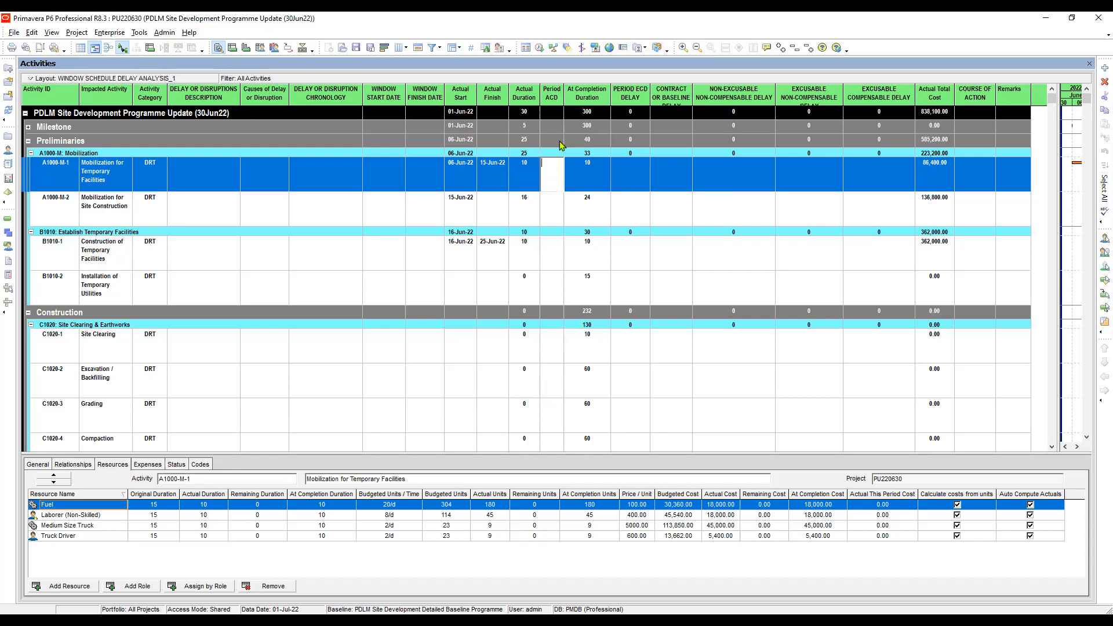
pyautogui.click(551, 212)
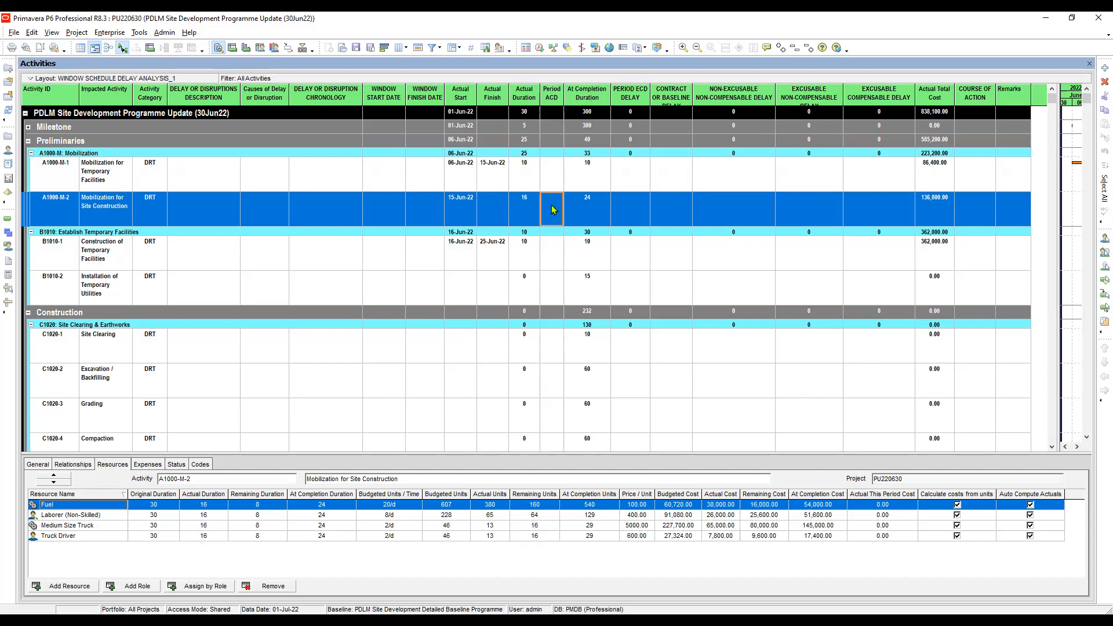
# Inspect the At Completion Duration of Mobilization for Temporary Facilities and the Period ECD Delay cells of both mobilization activities.
pyautogui.click(599, 179)
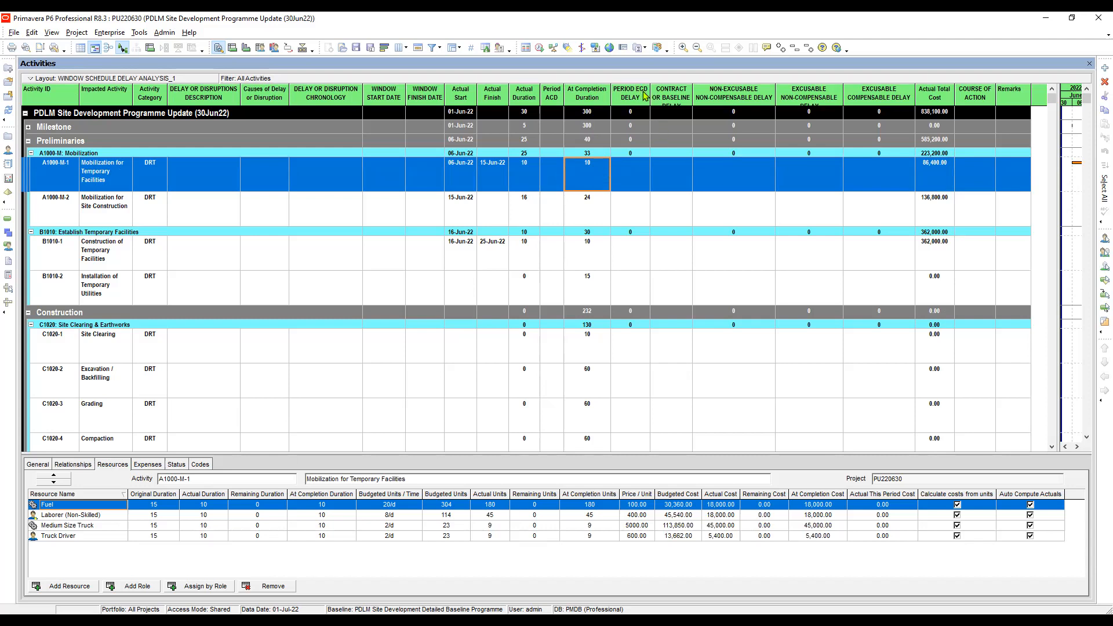
pyautogui.click(631, 176)
pyautogui.click(630, 209)
pyautogui.click(631, 181)
pyautogui.click(629, 210)
pyautogui.click(626, 180)
# Compare the Period ACD cells of both mobilization activities and open the Period ECD Delay entry of Mobilization for Site Construction.
pyautogui.click(555, 173)
pyautogui.click(552, 211)
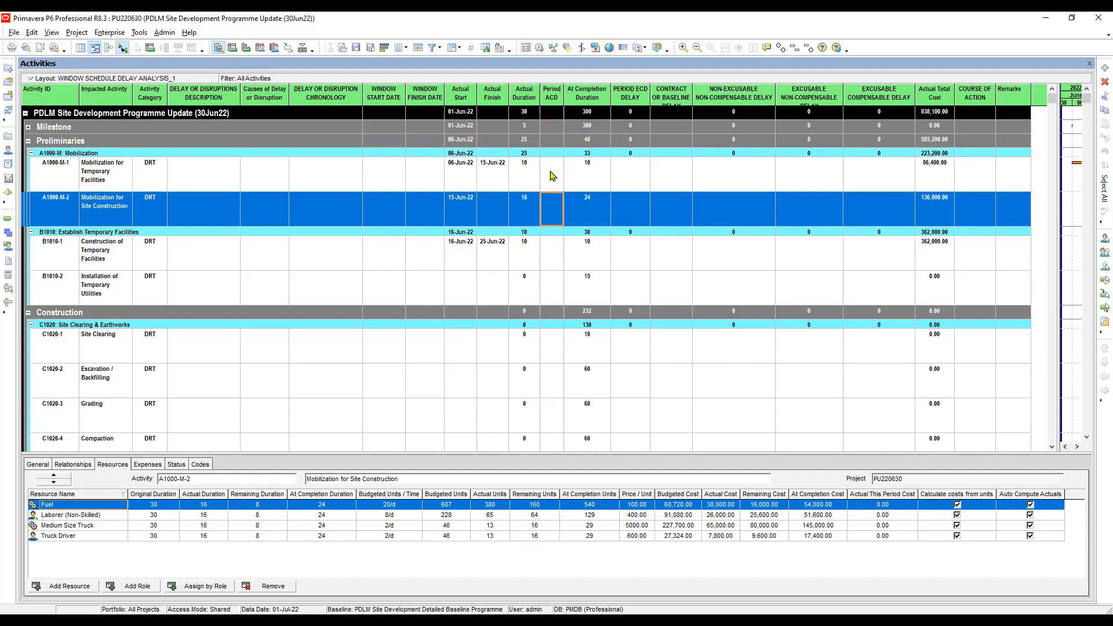
pyautogui.click(560, 187)
pyautogui.click(554, 212)
pyautogui.click(551, 173)
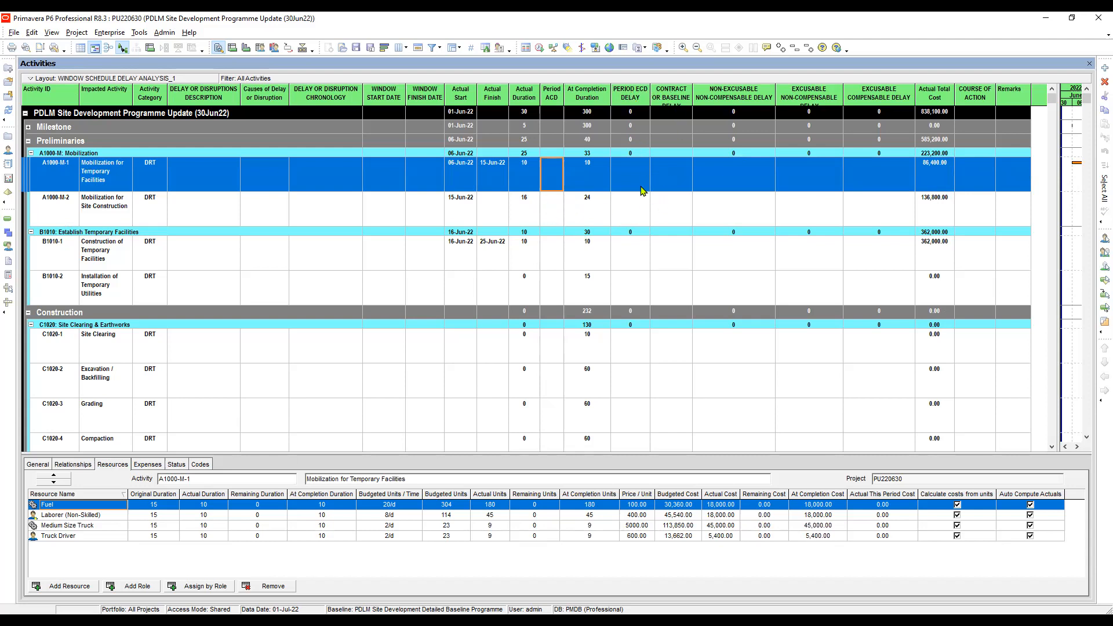
pyautogui.click(633, 210)
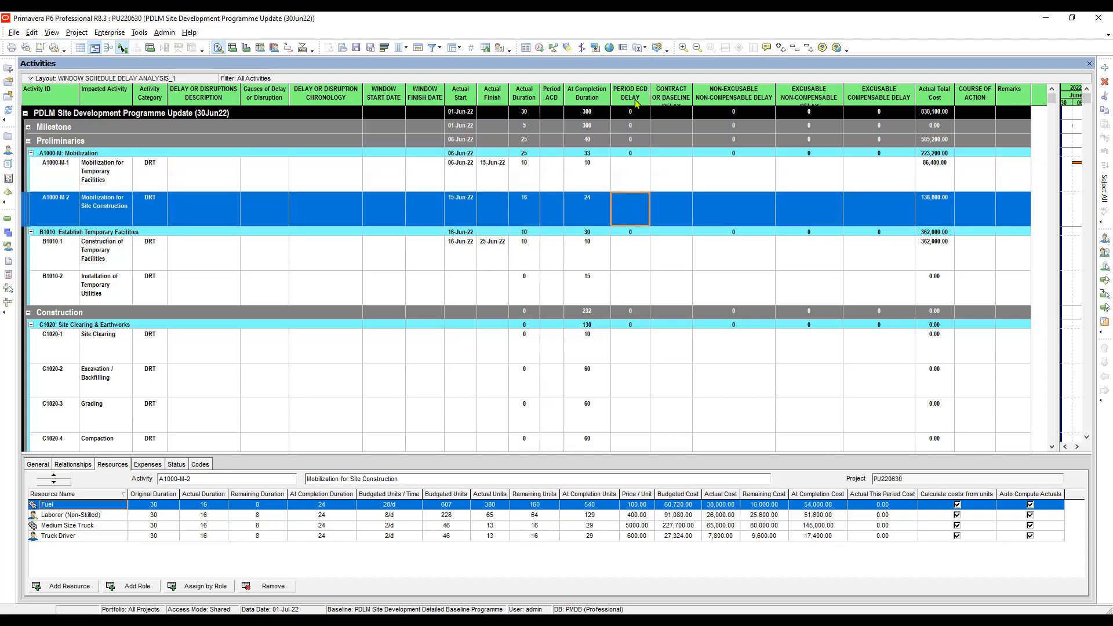
pyautogui.click(632, 215)
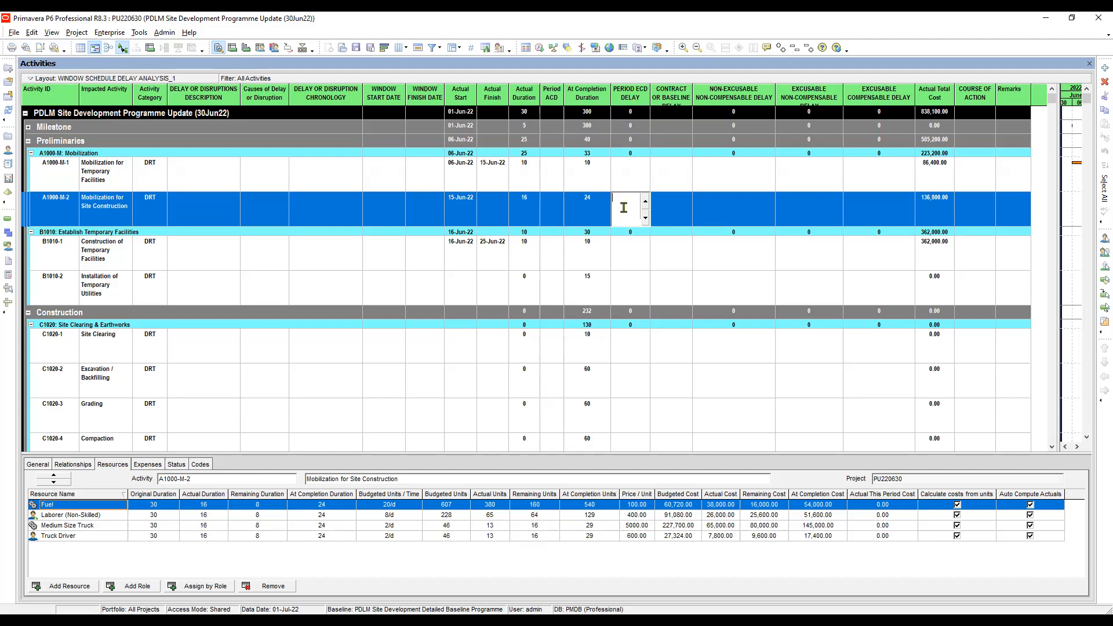
# Widen the Contract or Baseline Delay Duration column and compare its cell with Period ECD Delay for Mobilization for Site Construction.
pyautogui.click(674, 206)
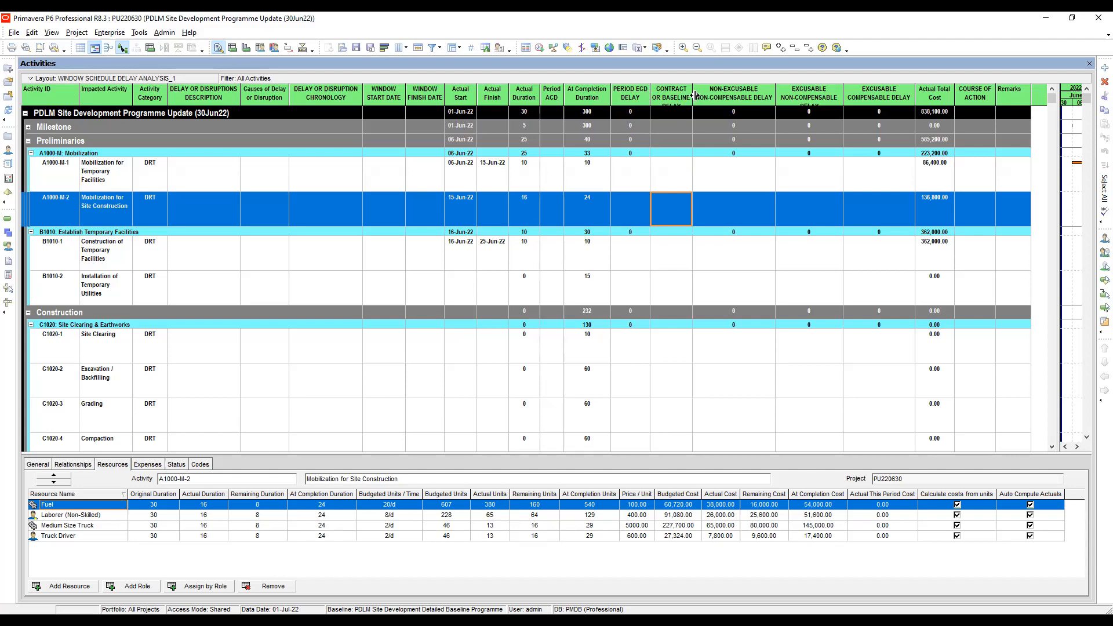
pyautogui.moveTo(694, 94); pyautogui.dragTo(712, 97)
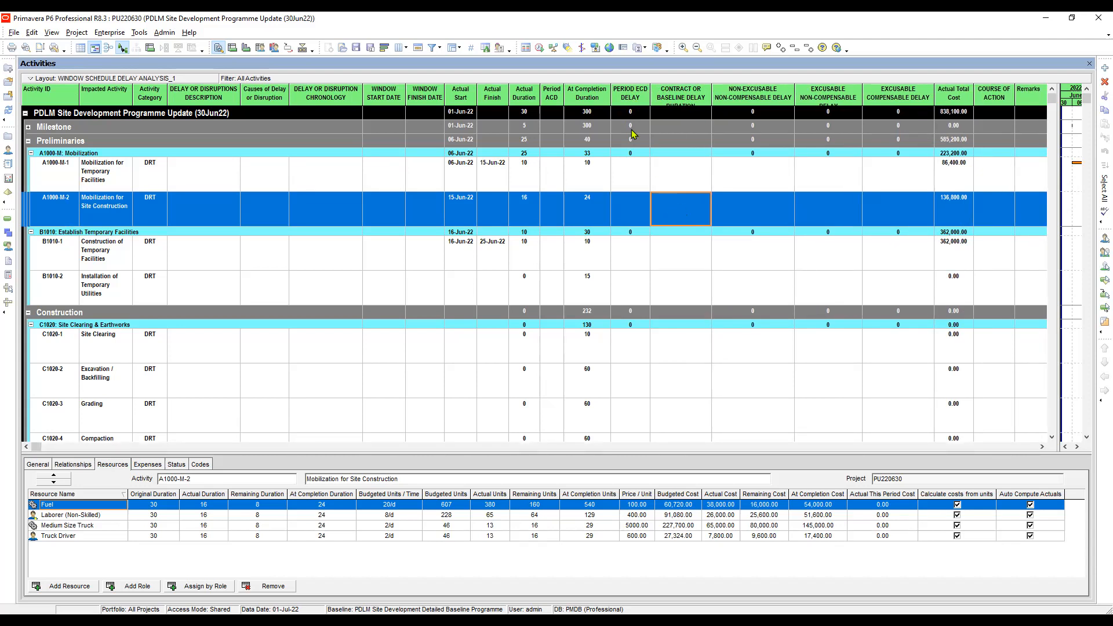
pyautogui.click(630, 216)
pyautogui.click(675, 203)
pyautogui.click(633, 212)
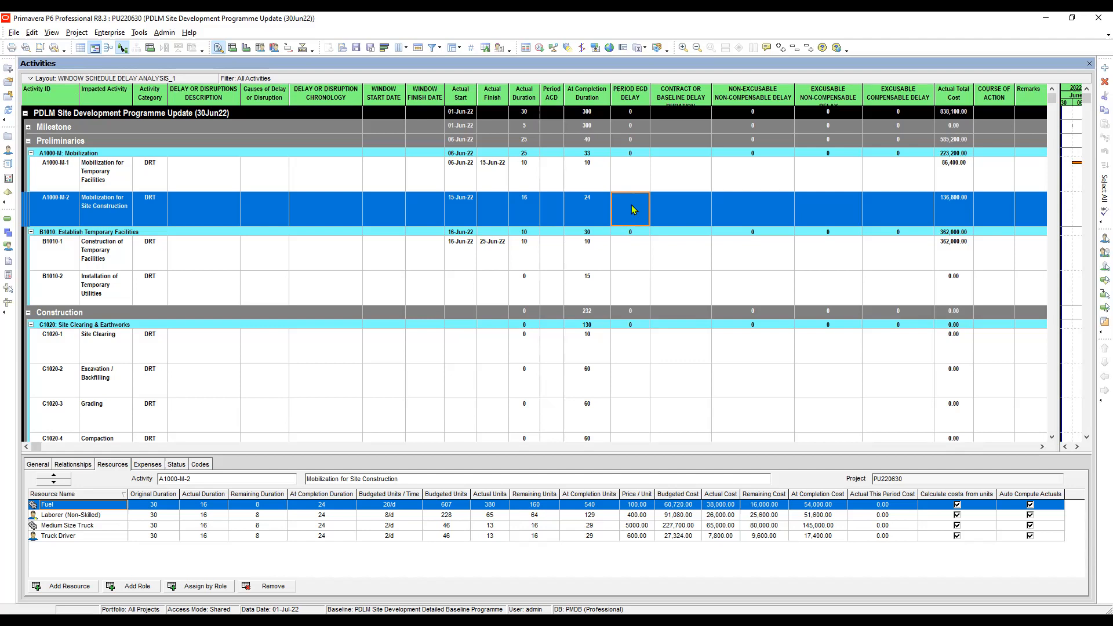
pyautogui.click(680, 212)
# Show the Non-Excusable Non-Compensable Delay entry of Mobilization for Site Construction, leaving it blank.
pyautogui.click(761, 204)
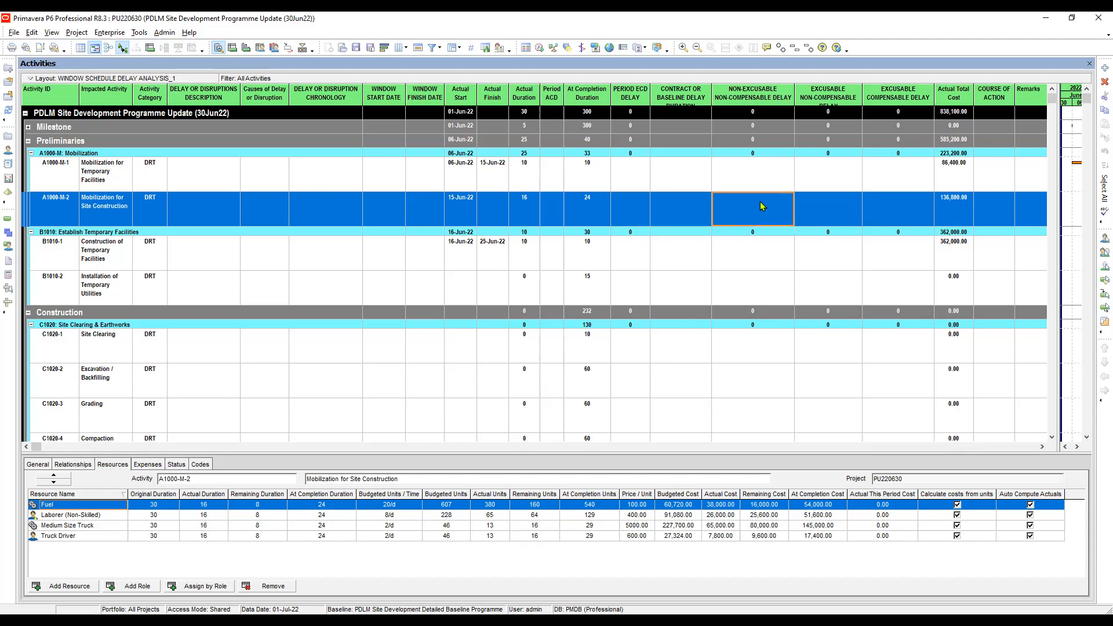
pyautogui.click(761, 202)
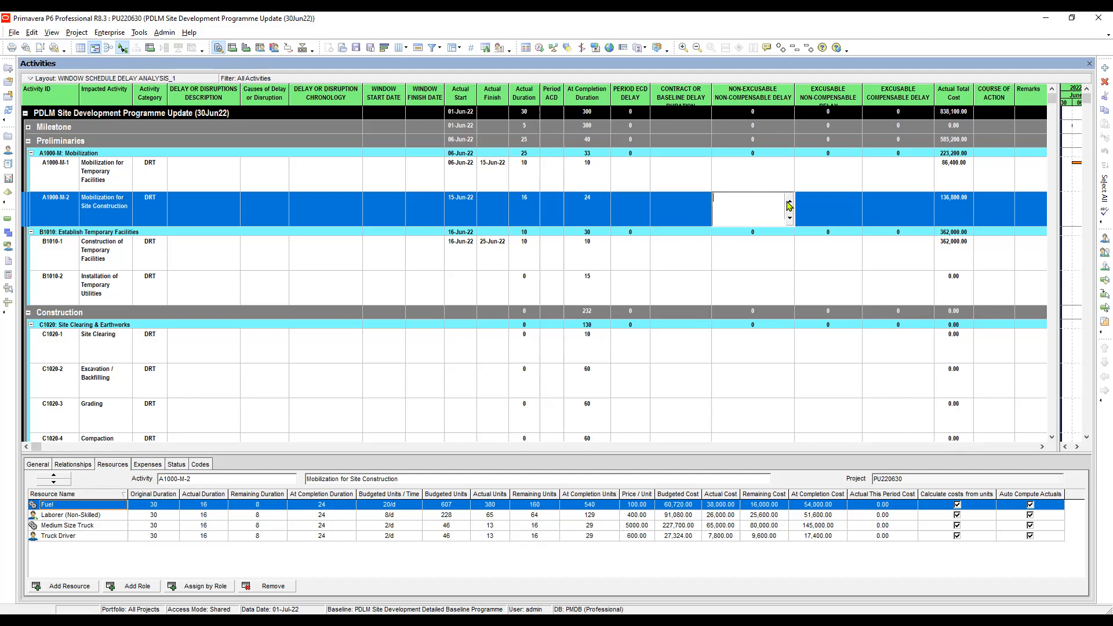
pyautogui.press('Escape')
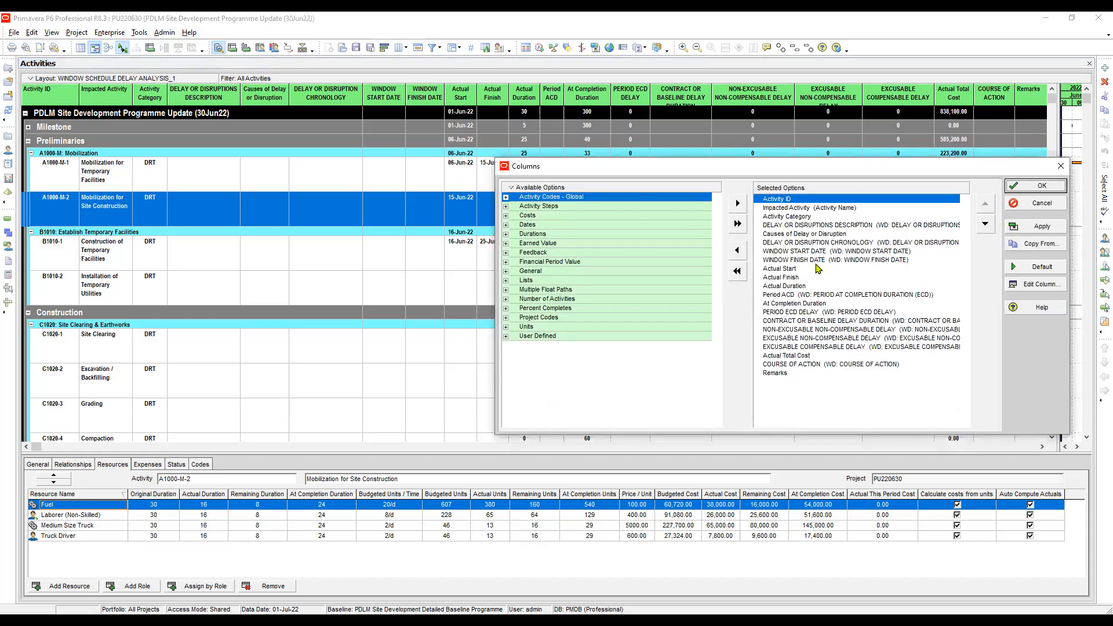
# Add the global activity code Classification of Delay or Disruption as a column after Contract or Baseline Delay Duration.
pyautogui.click(815, 261)
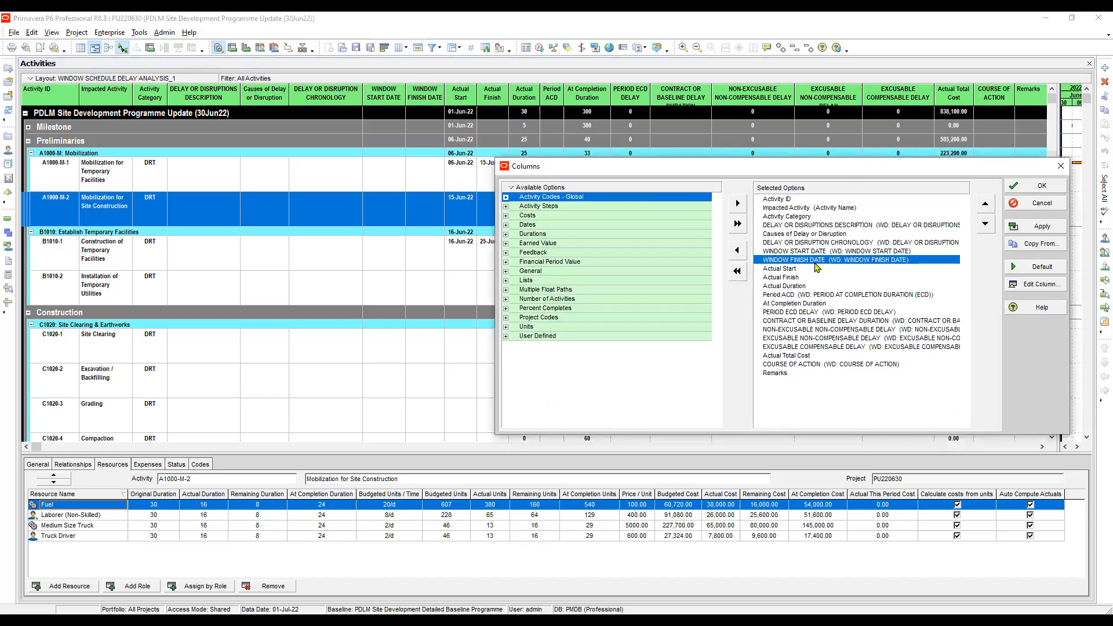
pyautogui.click(505, 197)
pyautogui.click(548, 216)
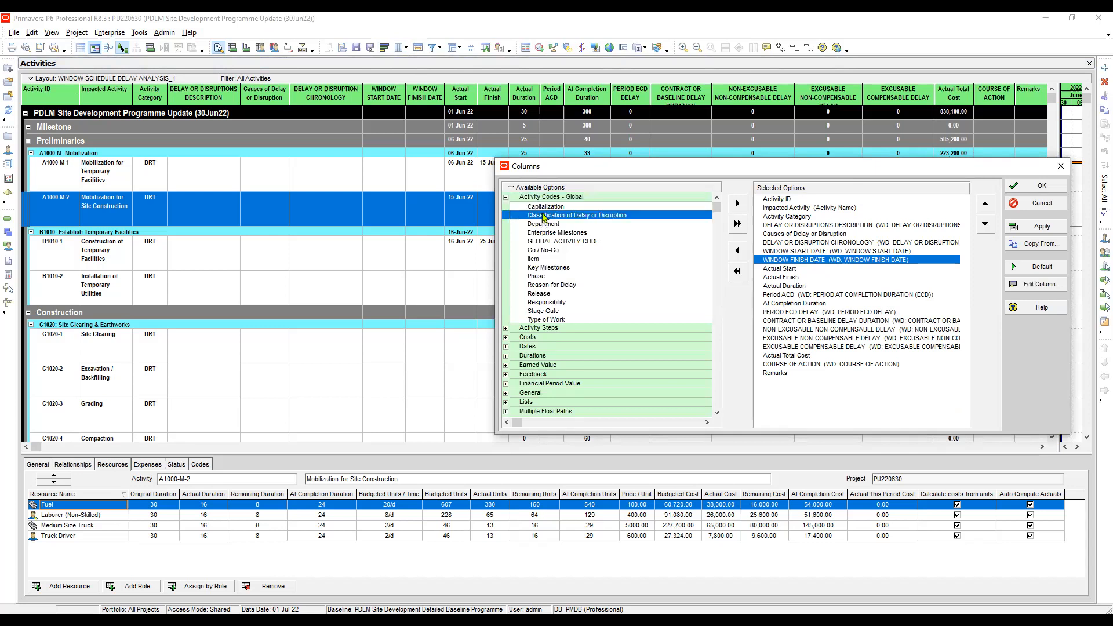
pyautogui.click(558, 234)
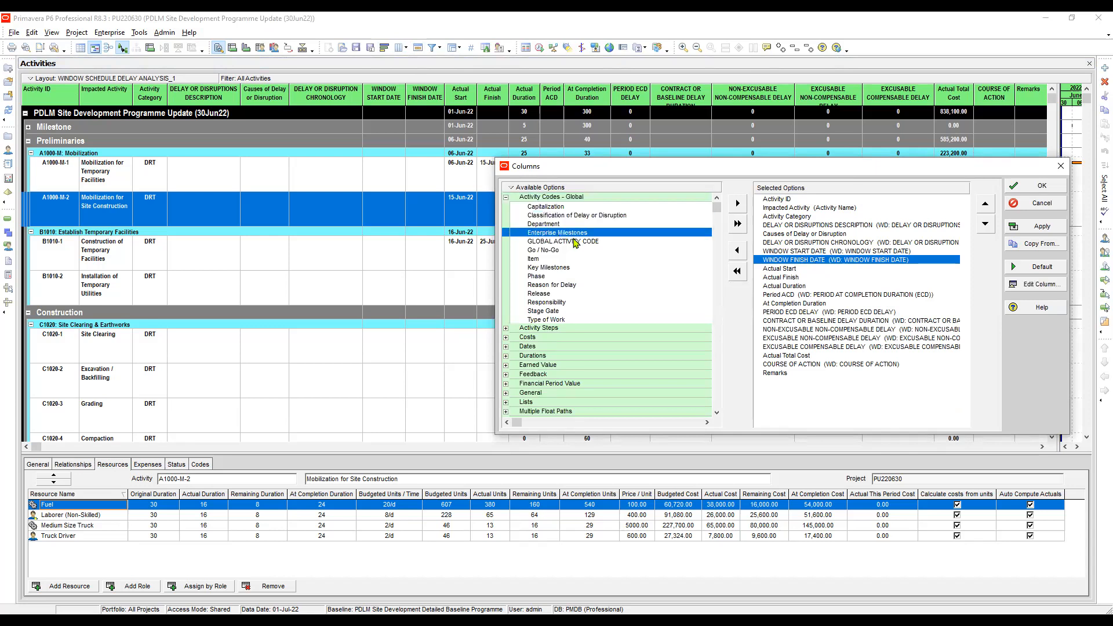
pyautogui.click(573, 242)
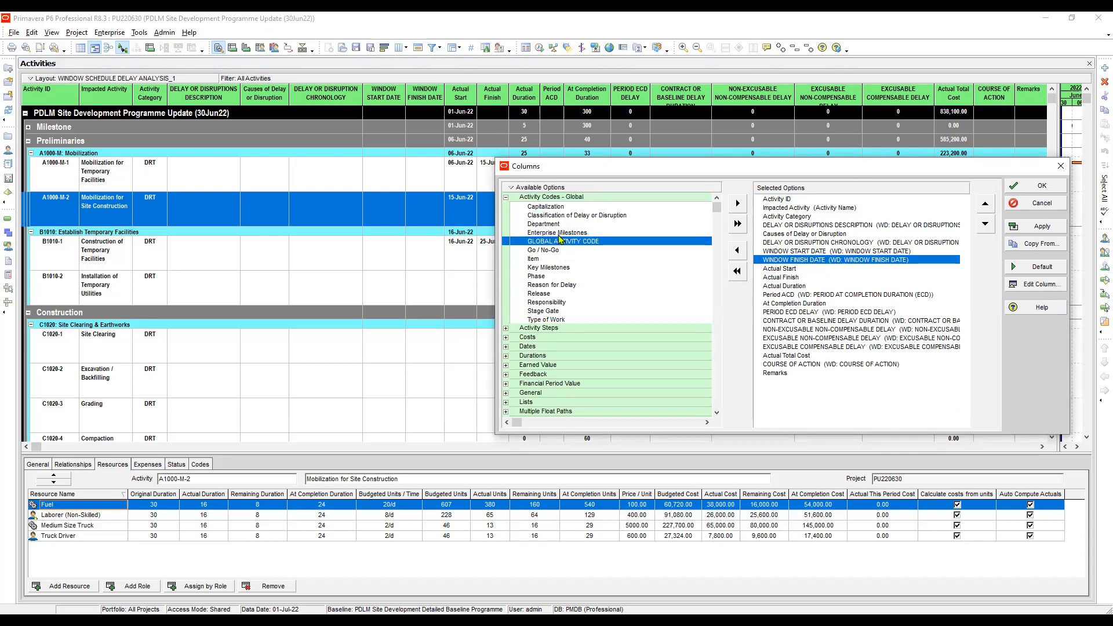
pyautogui.click(559, 234)
pyautogui.click(558, 218)
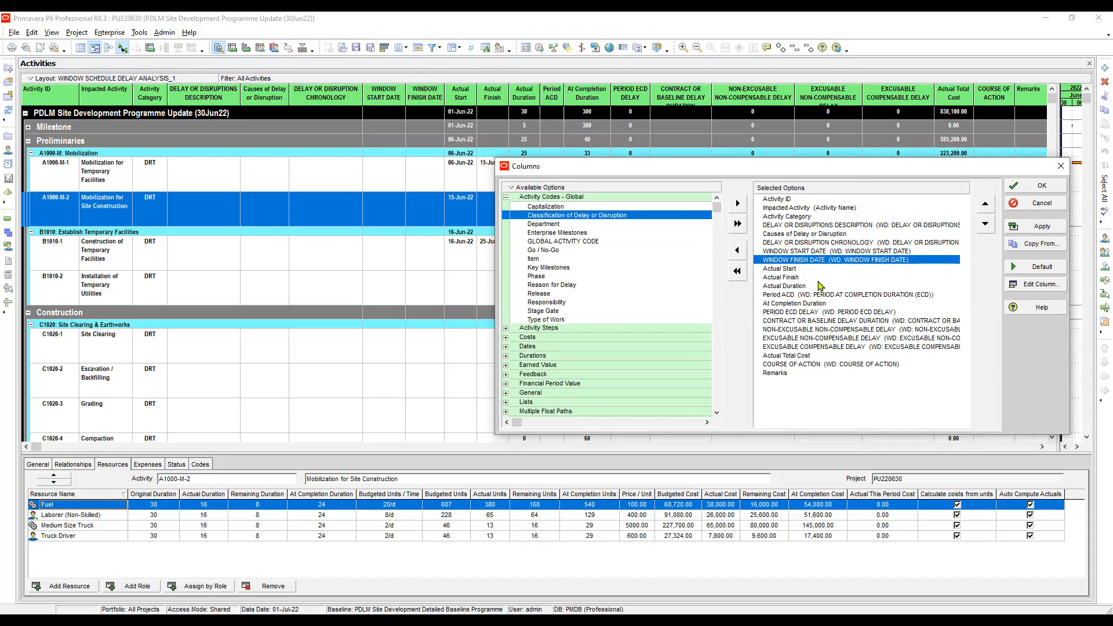
pyautogui.click(802, 320)
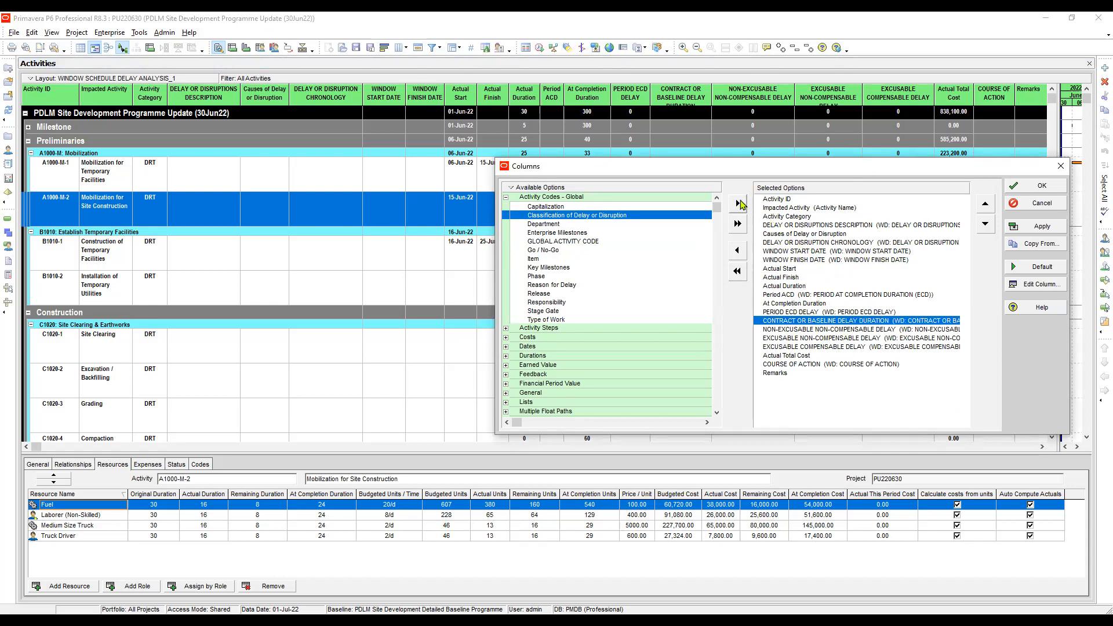
pyautogui.click(739, 204)
# Center-align the Classification of Delay or Disruption column, apply the column setup and widen the column to fit its title.
pyautogui.click(805, 329)
pyautogui.click(1038, 285)
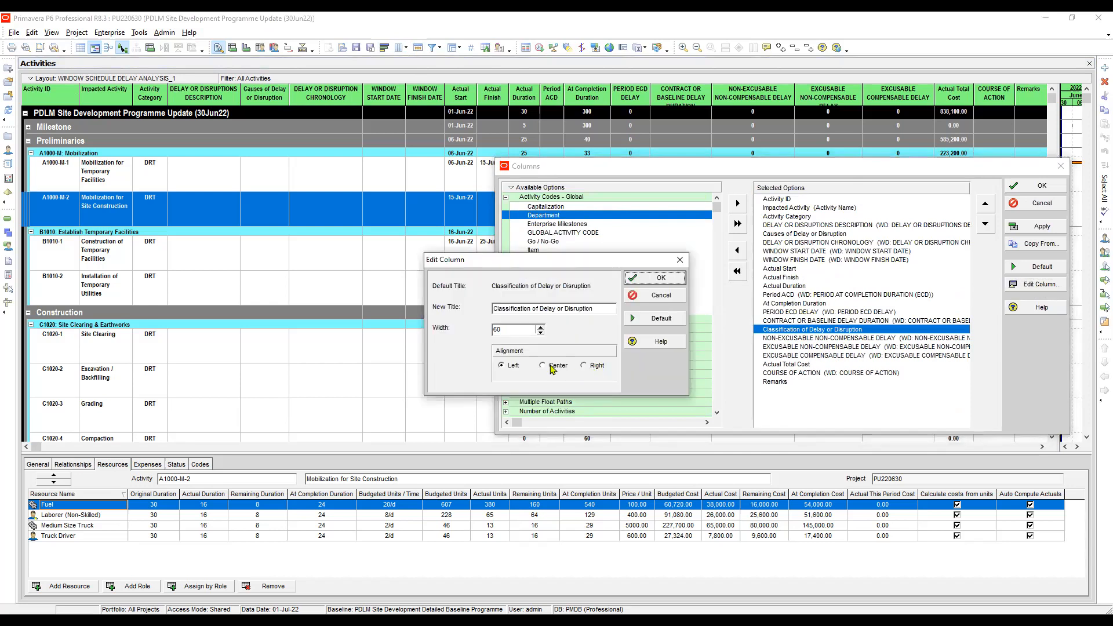
pyautogui.click(660, 278)
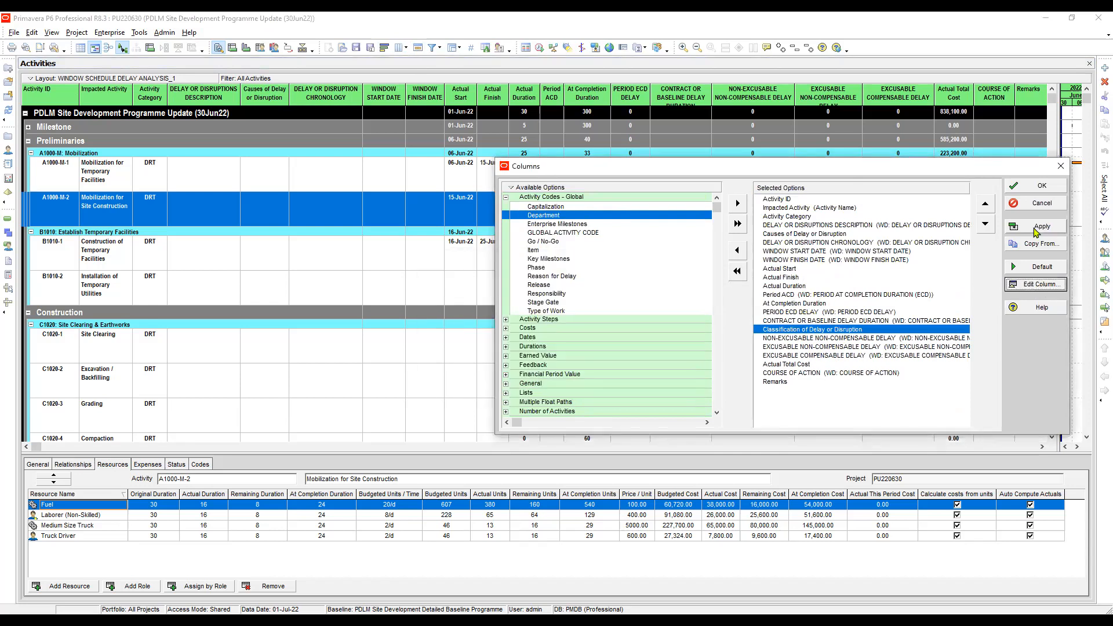
pyautogui.click(1036, 231)
pyautogui.click(1040, 187)
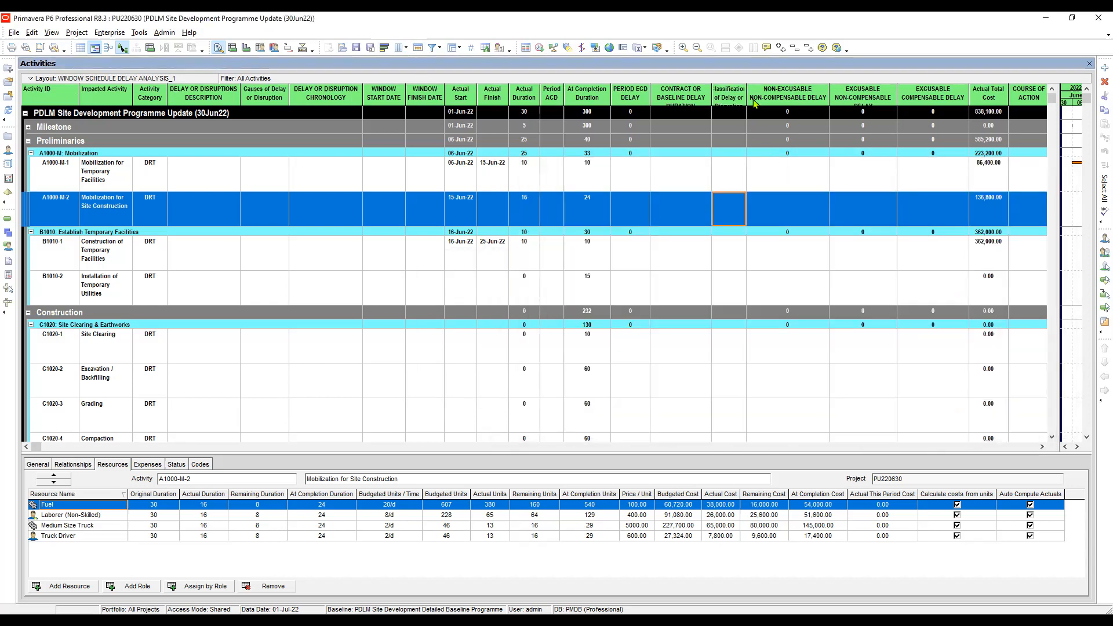
pyautogui.moveTo(747, 89); pyautogui.dragTo(780, 99)
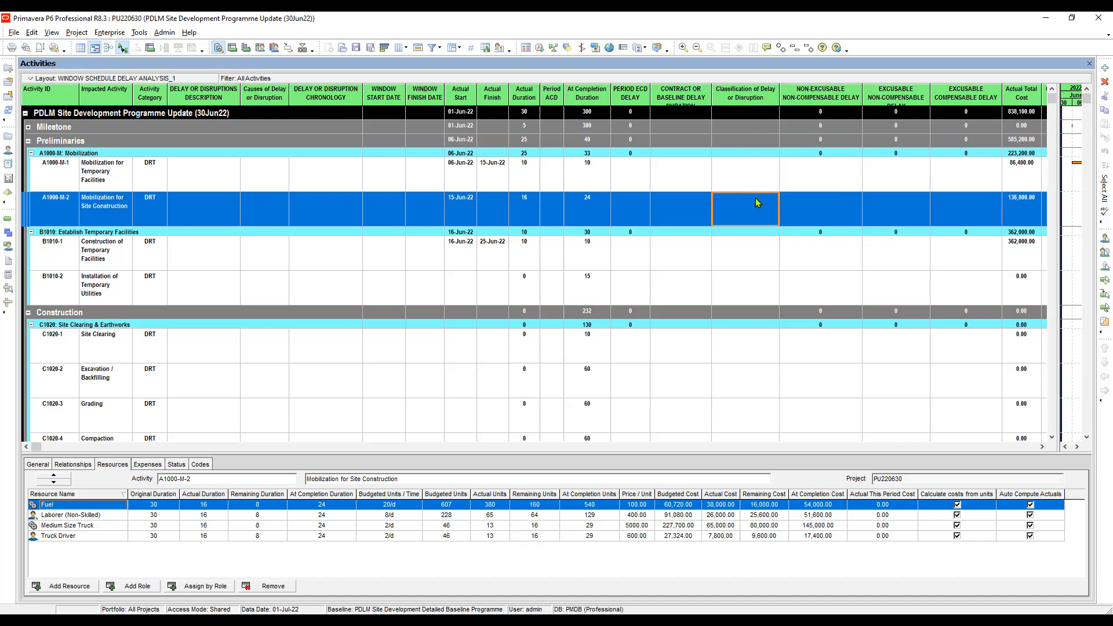
# Assign the EC classification of delay or disruption to Mobilization for Temporary Facilities.
pyautogui.click(751, 176)
pyautogui.click(760, 175)
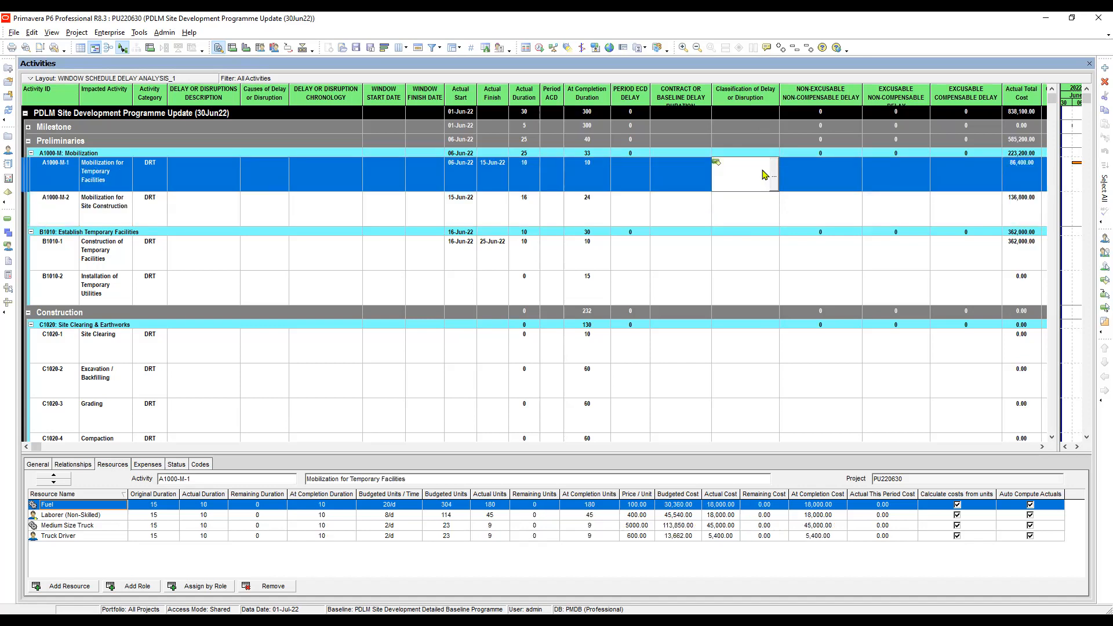
pyautogui.click(768, 178)
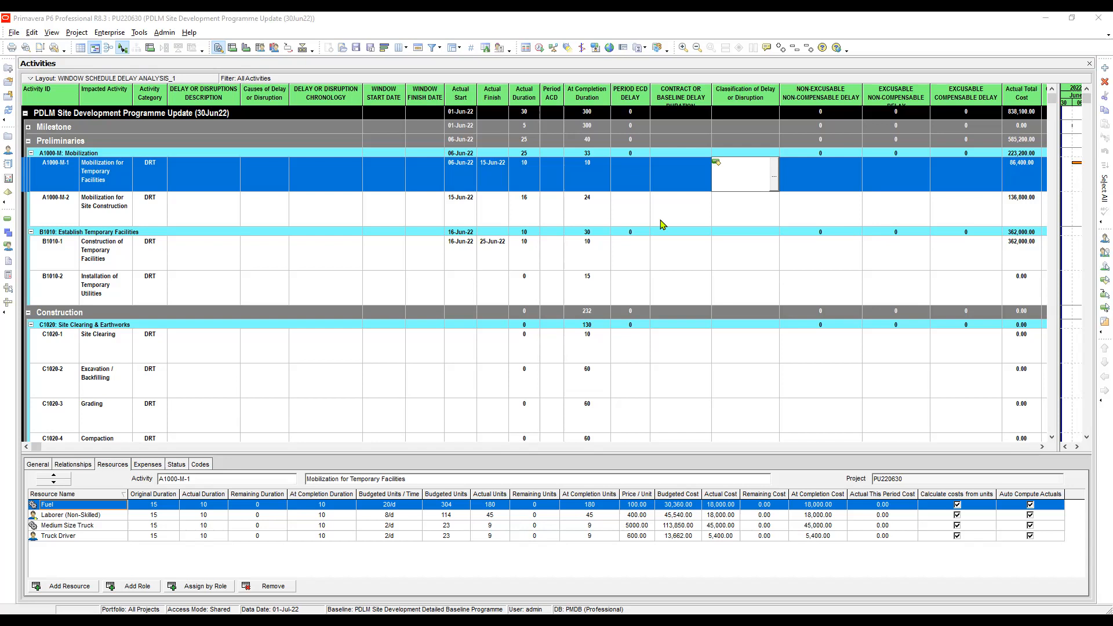
pyautogui.click(754, 175)
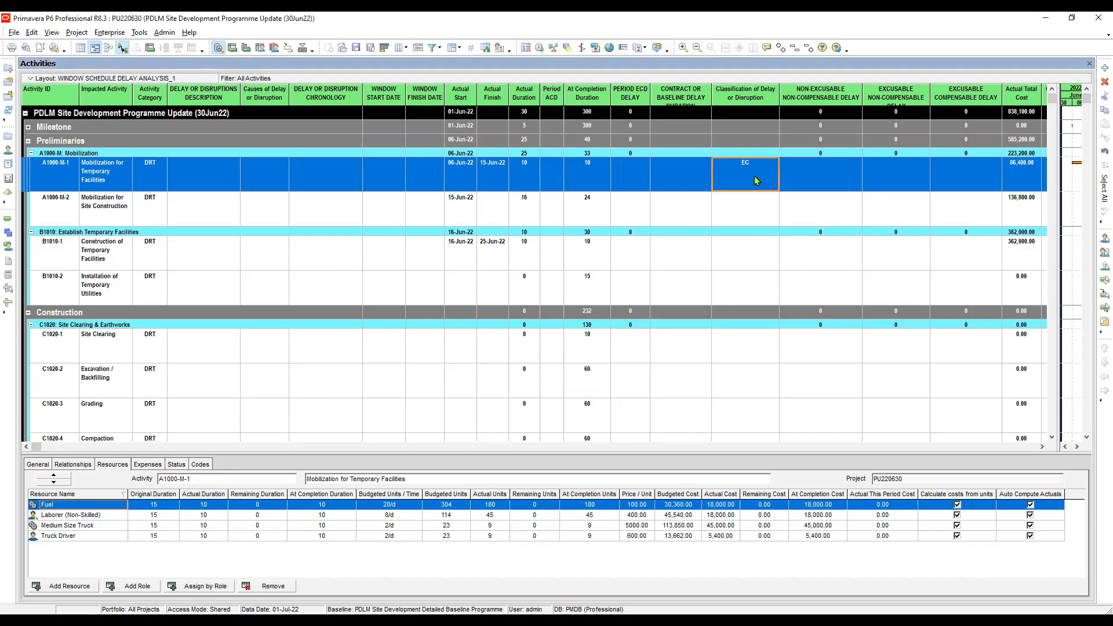
# Go through the non-excusable and excusable delay cells of Mobilization for Temporary Facilities and open its Excusable Compensable Delay entry.
pyautogui.click(821, 171)
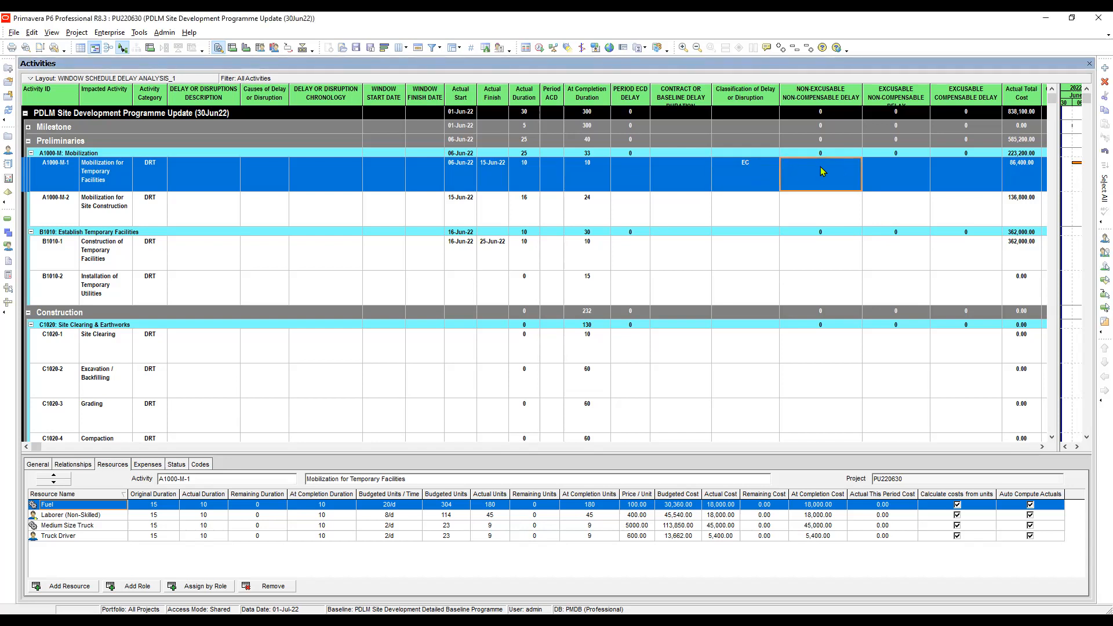
pyautogui.click(904, 172)
pyautogui.click(904, 171)
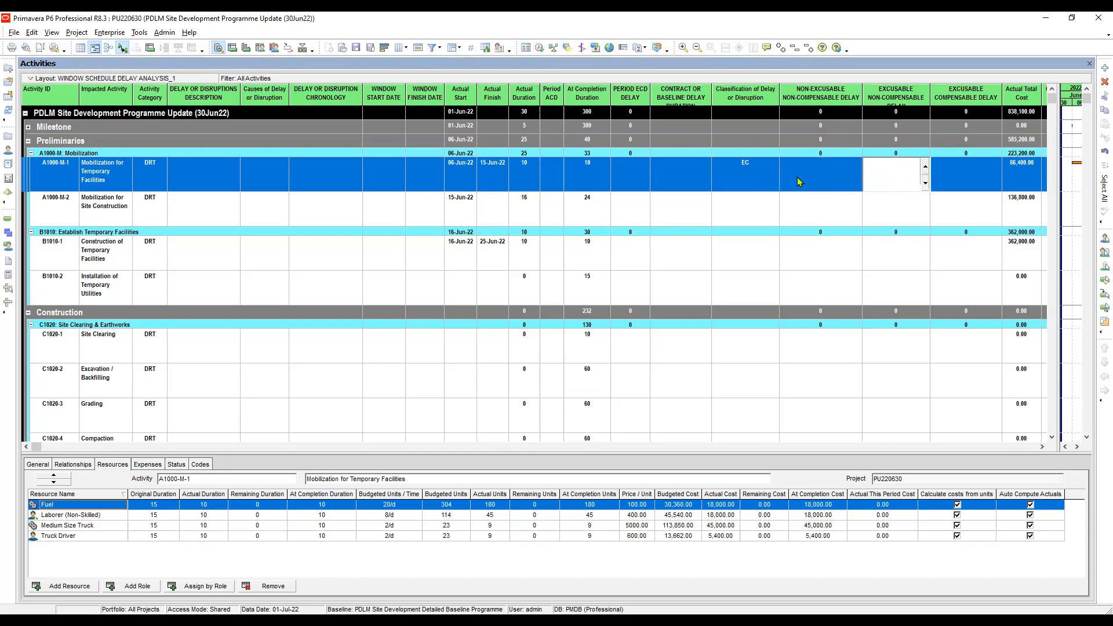
pyautogui.click(753, 168)
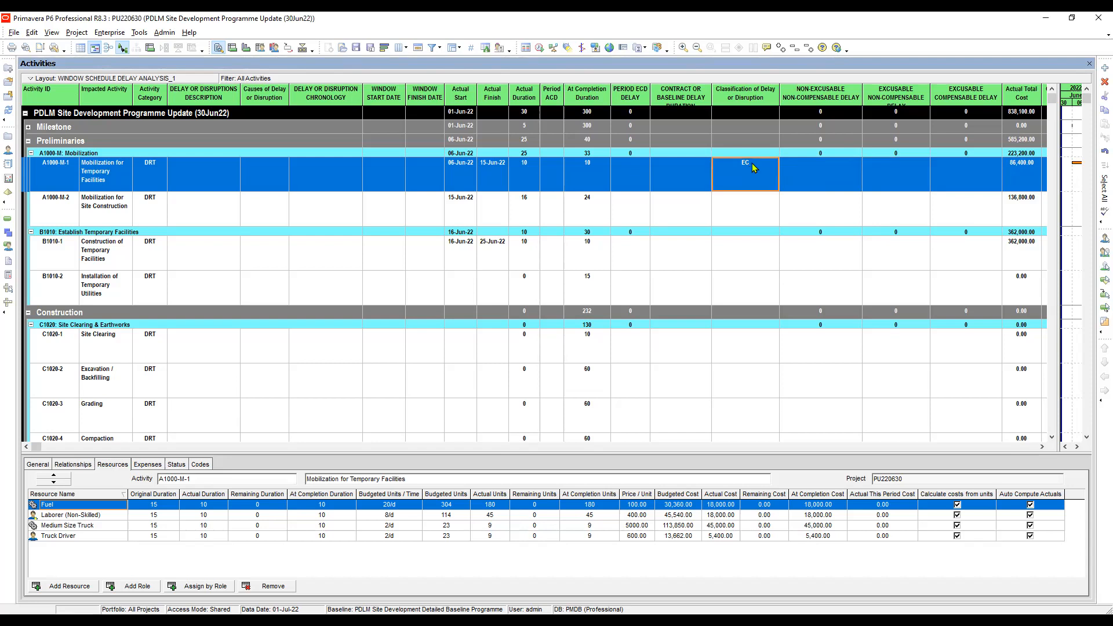
pyautogui.click(964, 168)
pyautogui.click(966, 169)
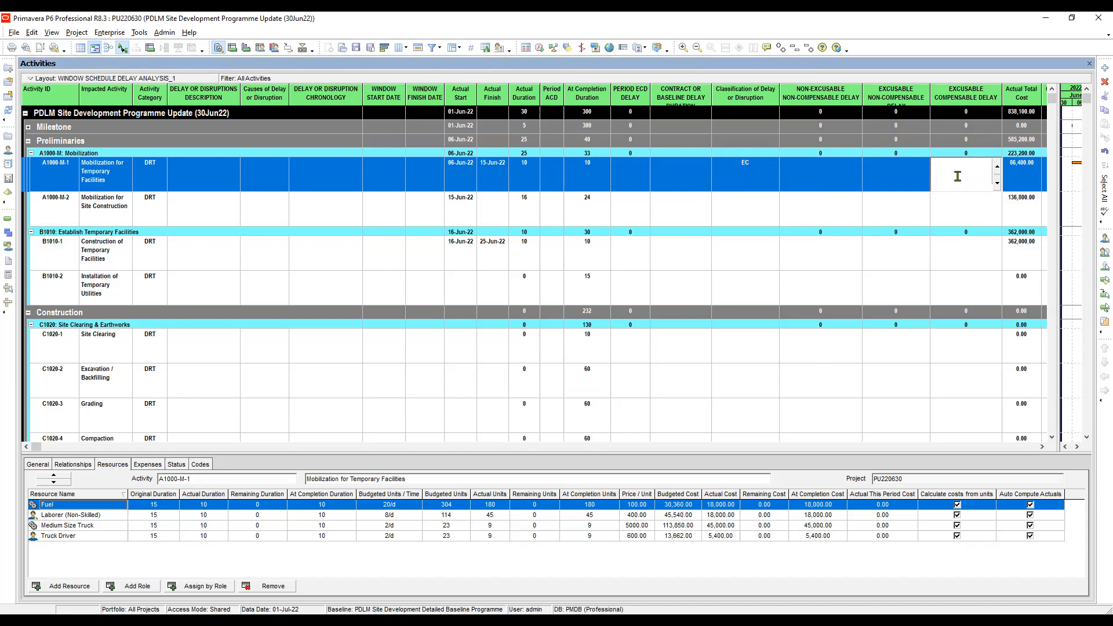
# Try an Excusable Compensable Delay of 15 for Mobilization for Temporary Facilities and clear the entry.
pyautogui.write('15')
pyautogui.press('BackSpace')
pyautogui.press('BackSpace')
pyautogui.click(915, 174)
pyautogui.click(960, 181)
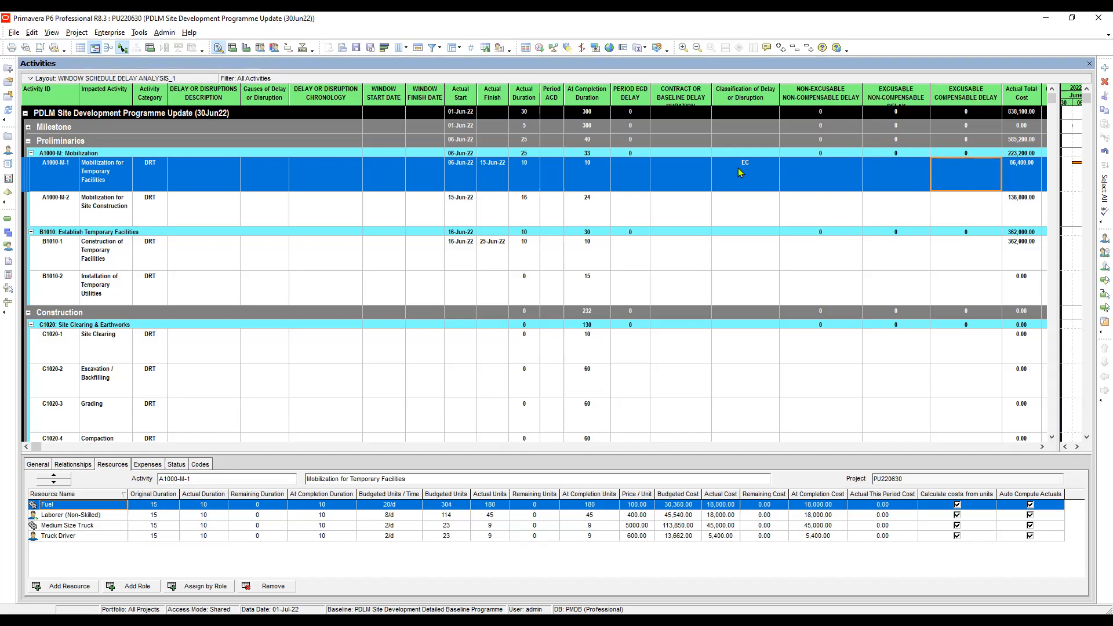
# Review the delay classification of Mobilization for Temporary Facilities and check its Actual Total Cost.
pyautogui.click(743, 175)
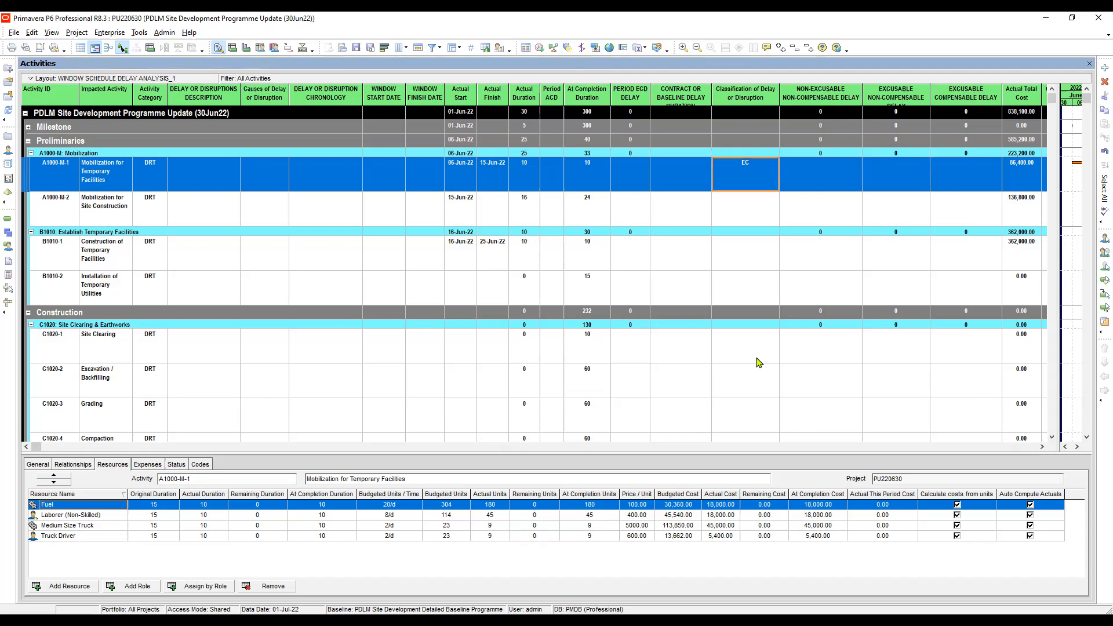
pyautogui.click(757, 170)
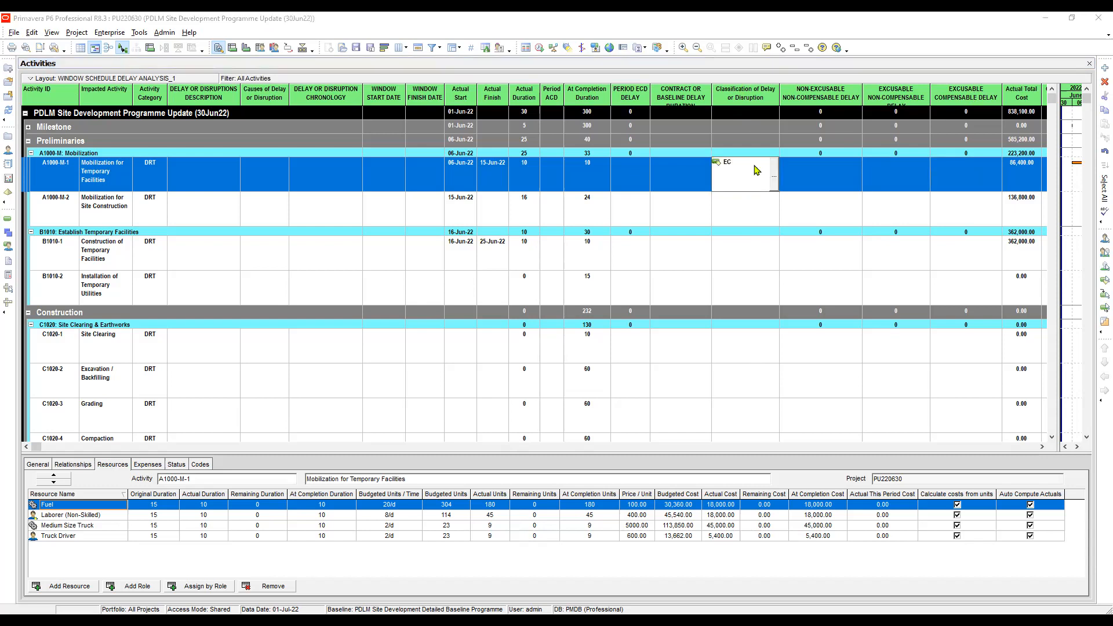
pyautogui.click(834, 170)
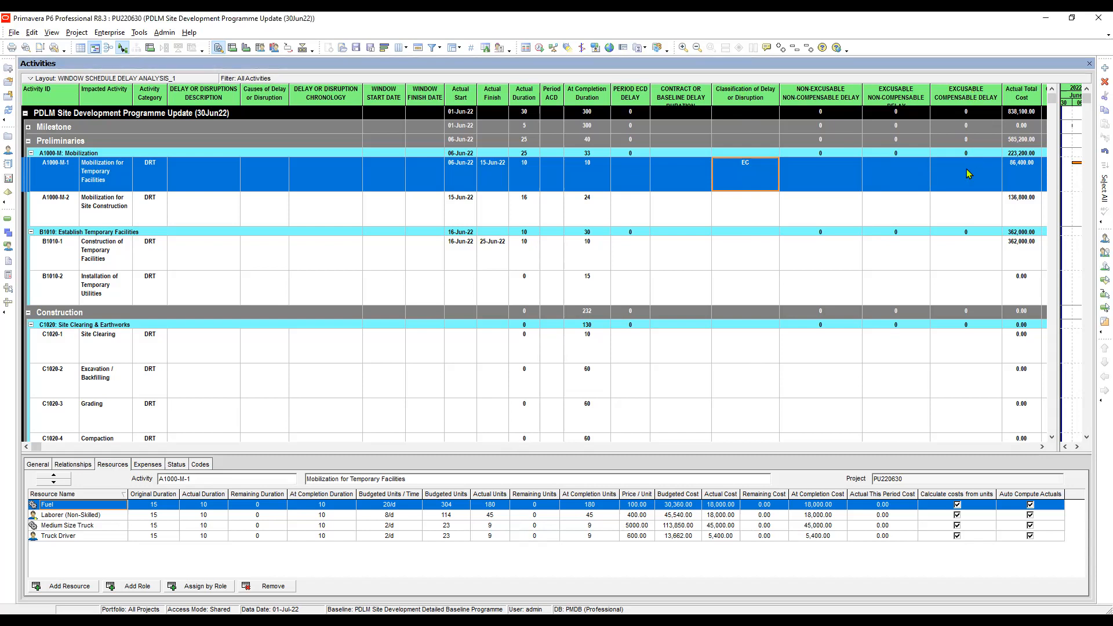
pyautogui.click(1041, 446)
pyautogui.click(899, 180)
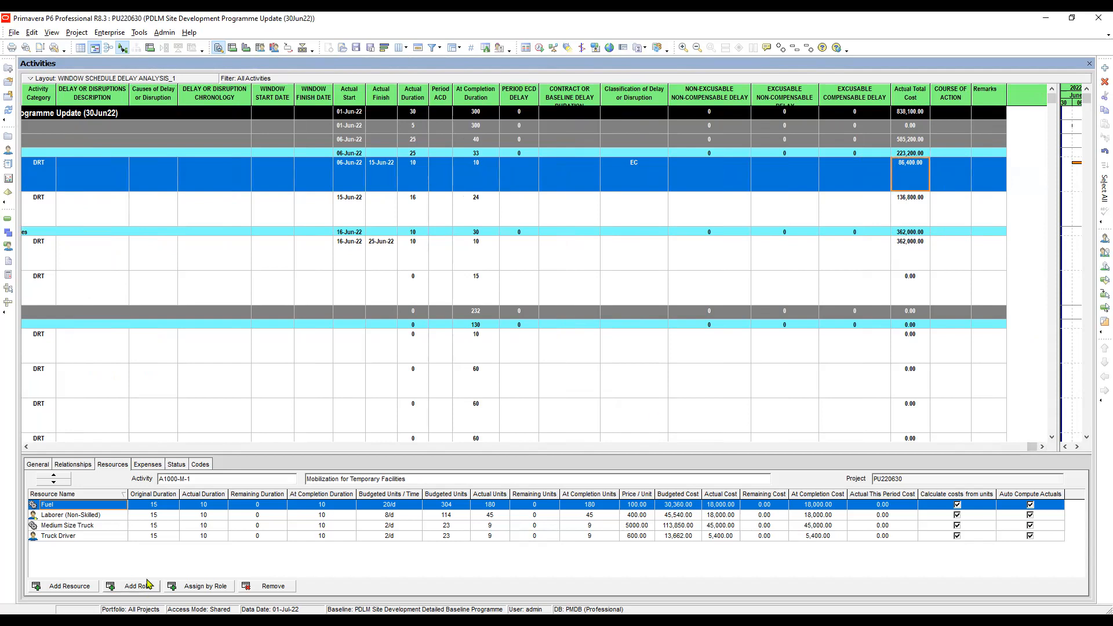
# Examine the original, actual and remaining durations of the fuel and laborer resources on Mobilization for Temporary Facilities.
pyautogui.click(153, 517)
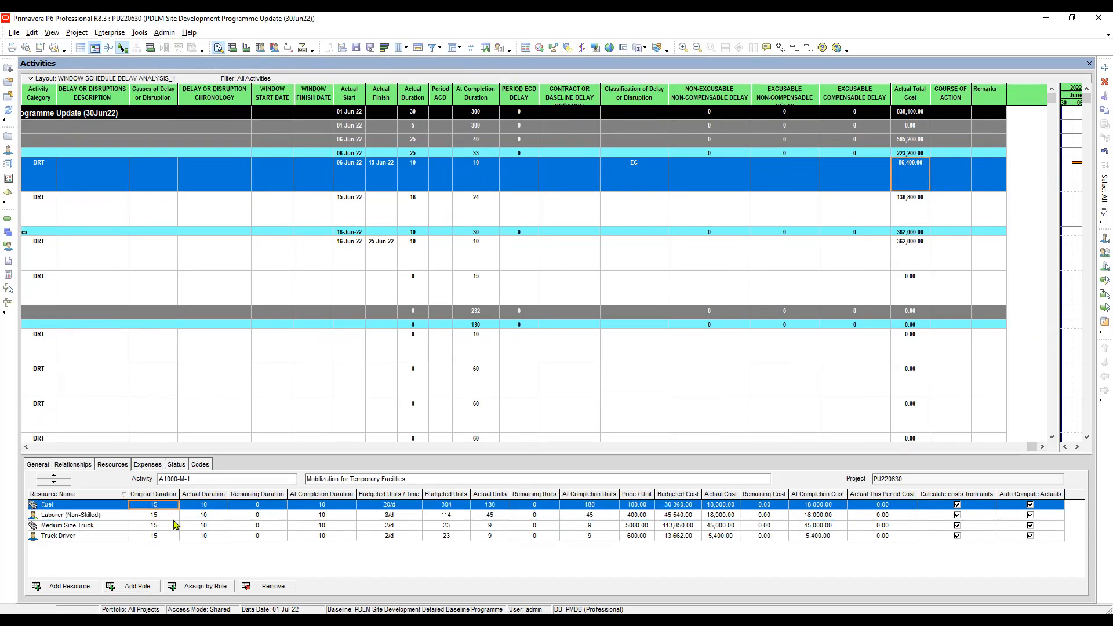
pyautogui.click(190, 504)
pyautogui.click(202, 517)
pyautogui.click(205, 505)
pyautogui.click(204, 517)
pyautogui.click(267, 514)
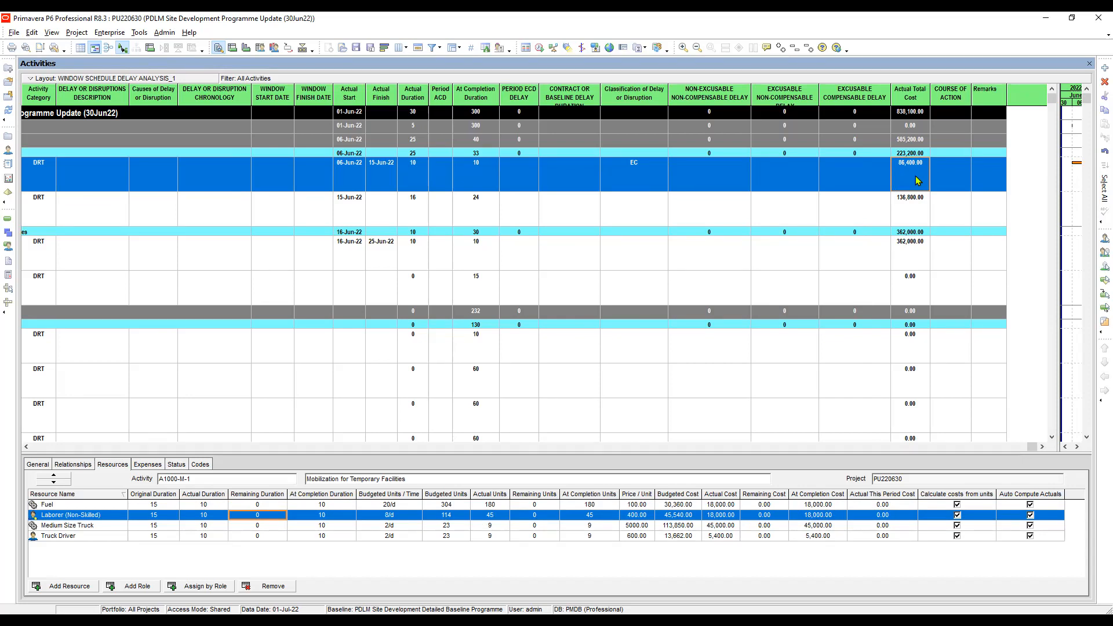
# Examine the at completion cost and duration, budgeted units per time and budgeted units of the non-skilled laborer resource.
pyautogui.click(817, 526)
pyautogui.click(818, 515)
pyautogui.click(808, 524)
pyautogui.click(818, 515)
pyautogui.click(321, 517)
pyautogui.click(383, 520)
pyautogui.click(343, 515)
pyautogui.click(376, 518)
pyautogui.click(444, 517)
# Go through the Course of Action, Remarks, Actual Total Cost and excusable delay fields of Mobilization for Temporary Facilities.
pyautogui.click(959, 176)
pyautogui.click(956, 172)
pyautogui.click(983, 178)
pyautogui.click(960, 174)
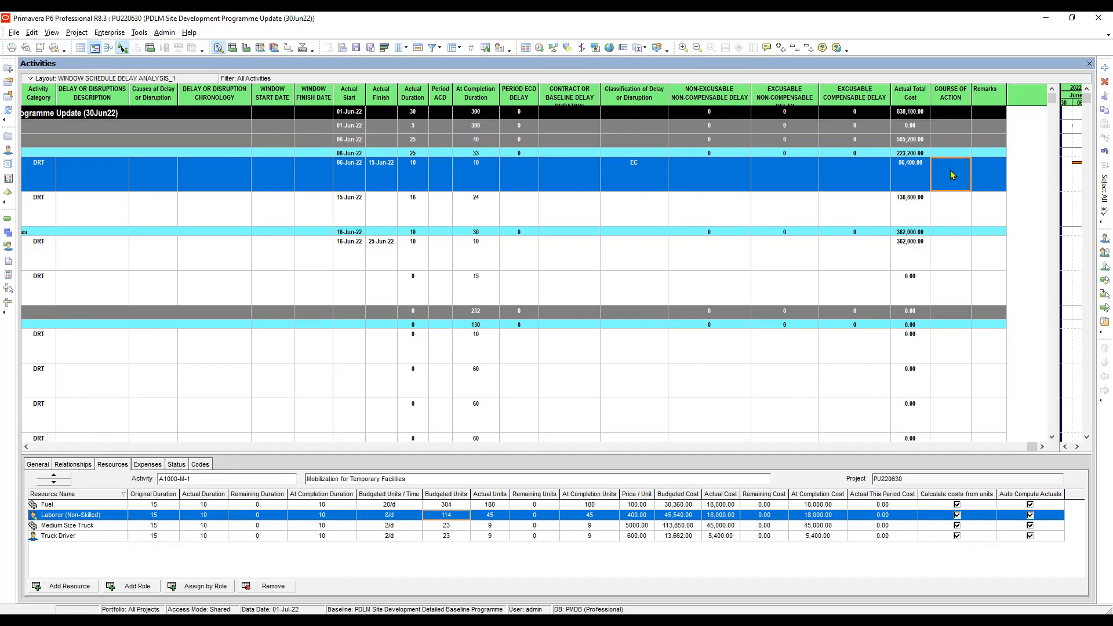
pyautogui.click(989, 176)
pyautogui.click(950, 174)
pyautogui.click(990, 176)
pyautogui.click(912, 169)
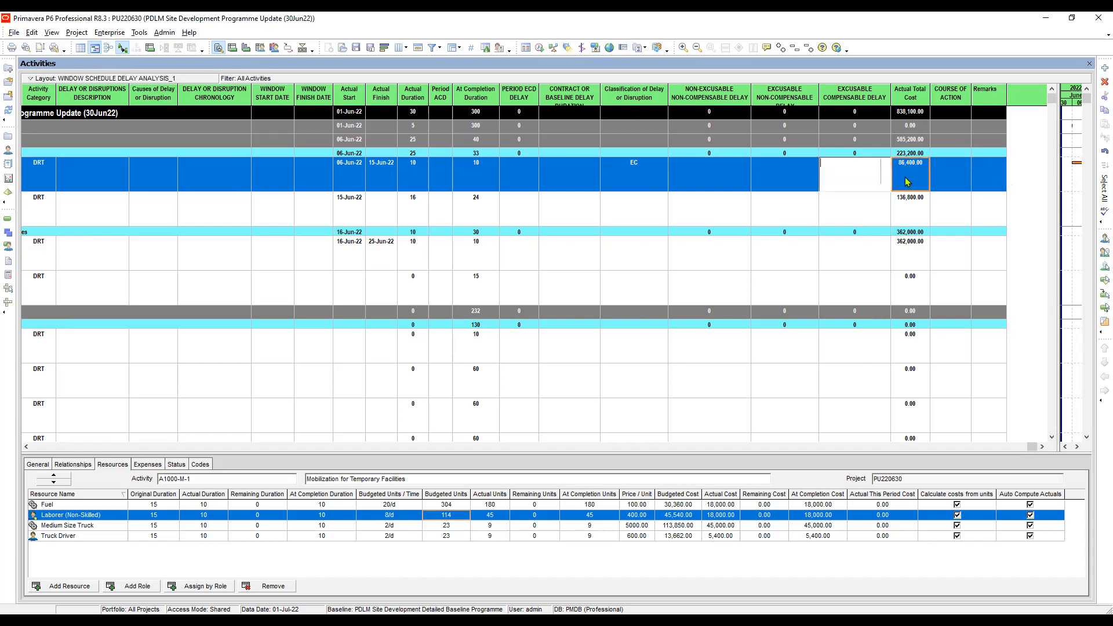
pyautogui.click(854, 173)
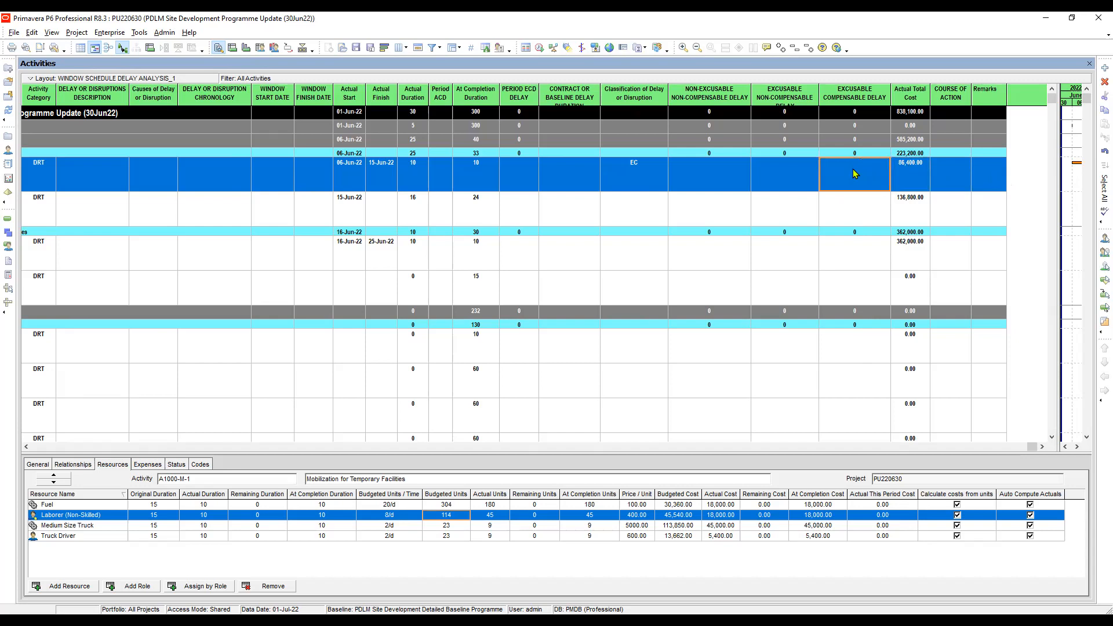
pyautogui.click(790, 177)
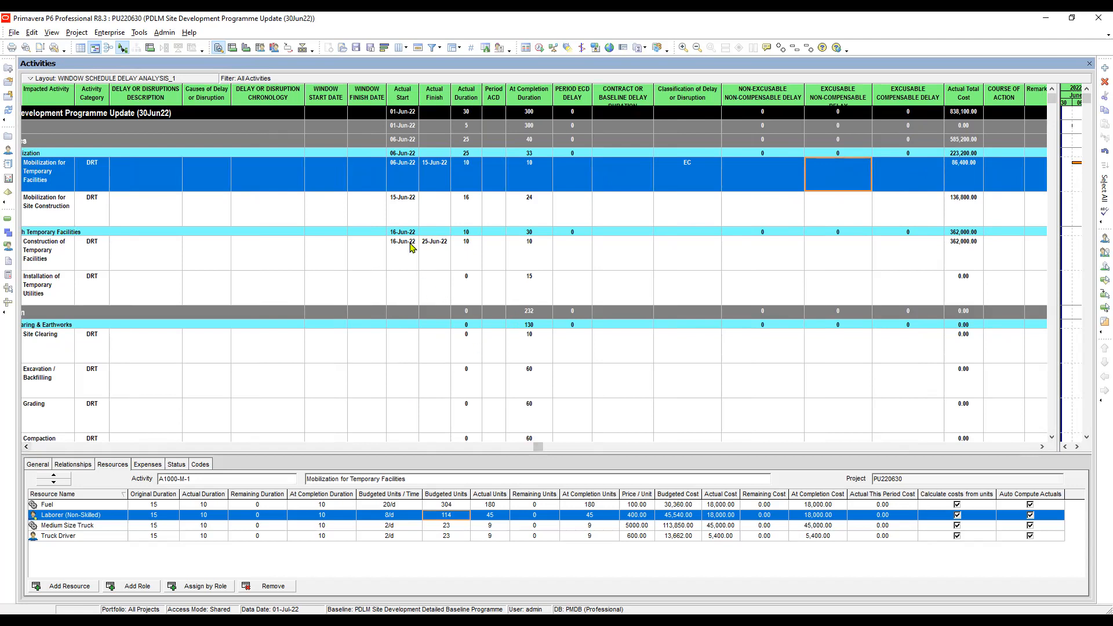
# Compare the actual start dates of the two mobilization activities and open the print preview of the layout.
pyautogui.click(405, 172)
pyautogui.click(404, 212)
pyautogui.click(403, 176)
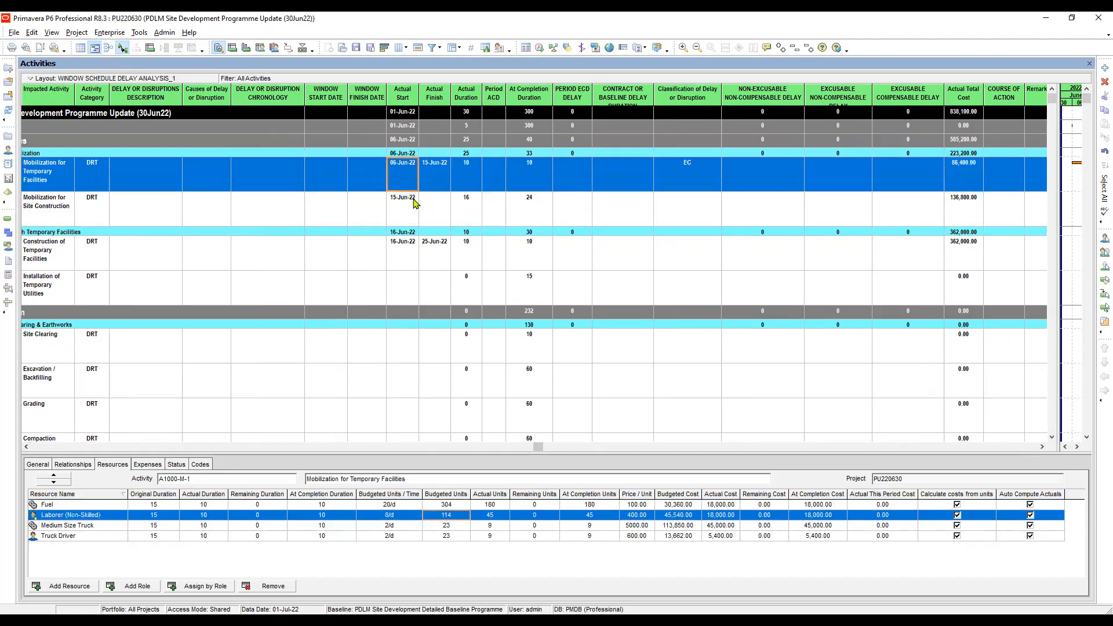
pyautogui.click(404, 211)
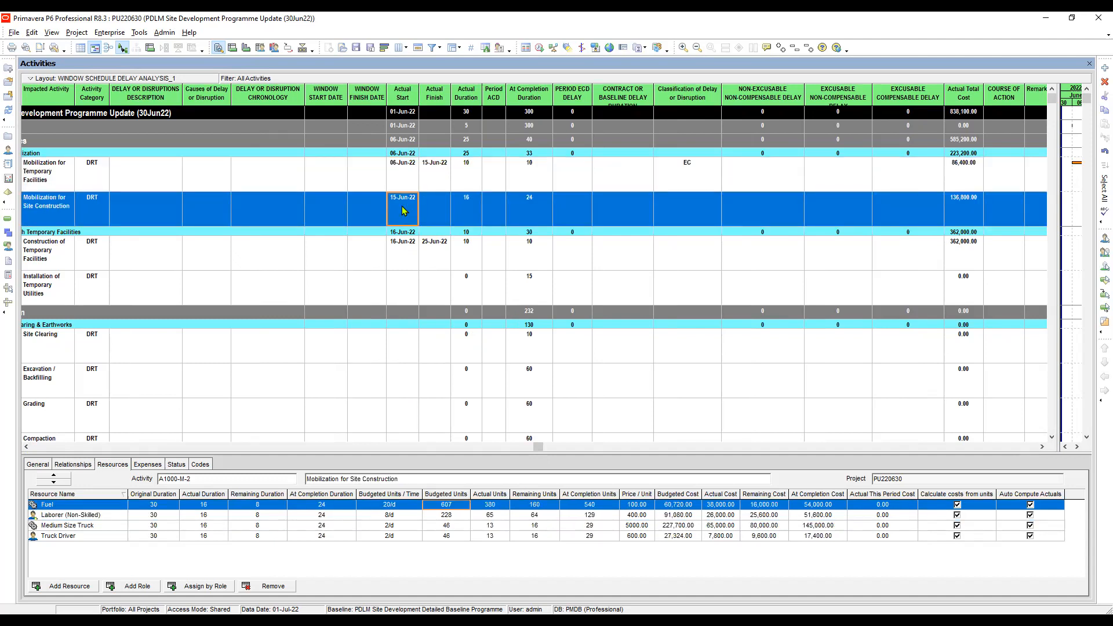
pyautogui.click(405, 174)
pyautogui.click(403, 209)
pyautogui.click(1041, 447)
pyautogui.click(26, 48)
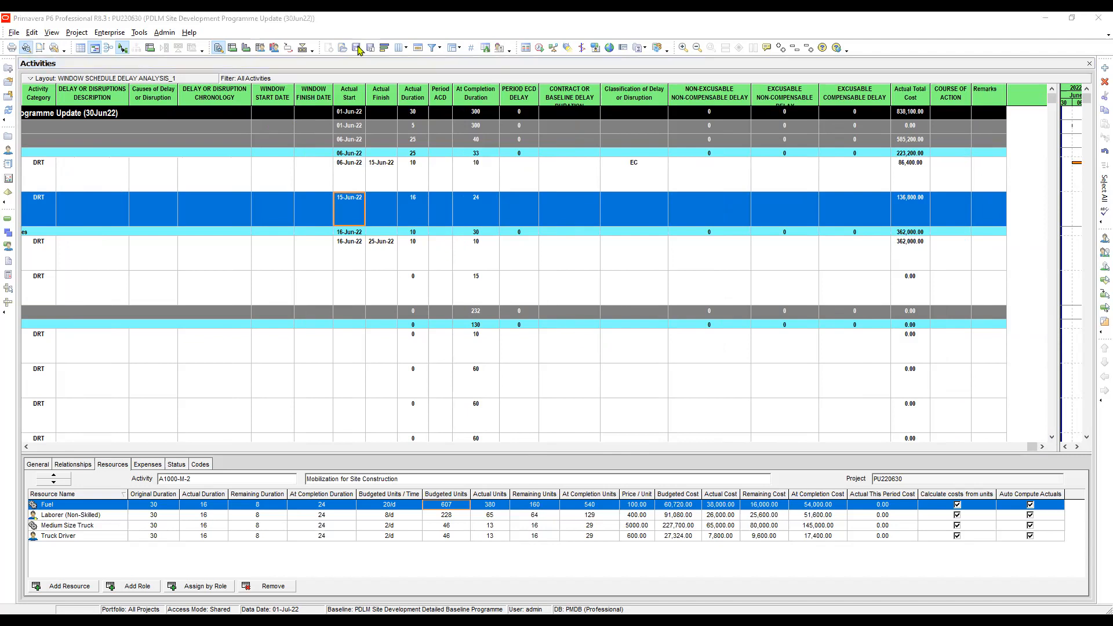
# Show only activities matching the Window Schedule Delay Analysis filter and narrow the activity table to end just past the Remarks column.
pyautogui.click(435, 48)
pyautogui.click(458, 62)
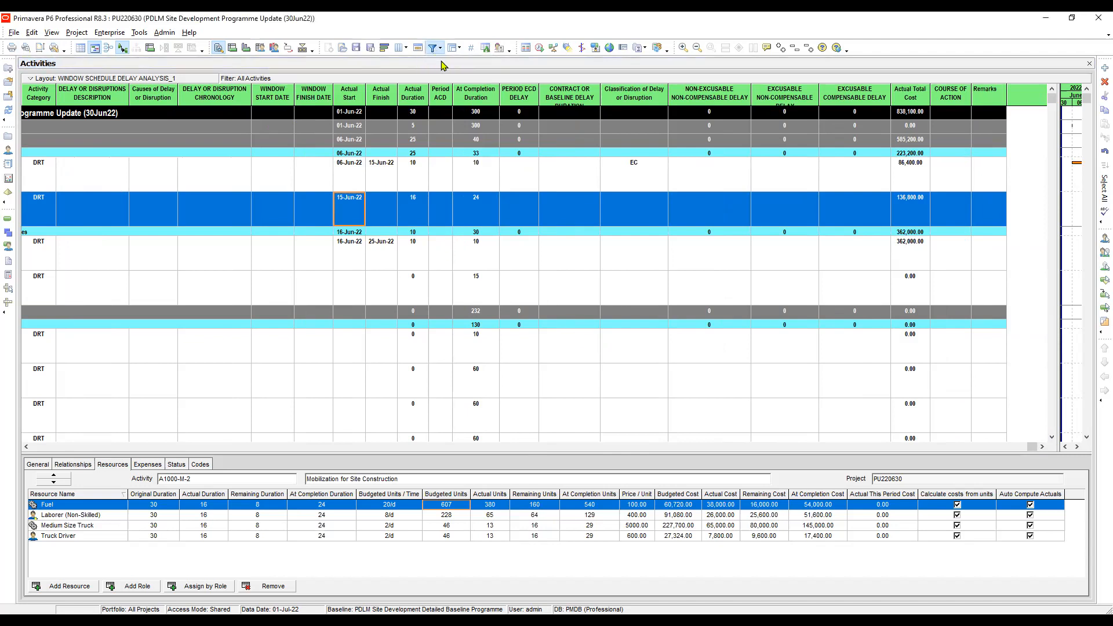
pyautogui.click(603, 390)
pyautogui.click(674, 256)
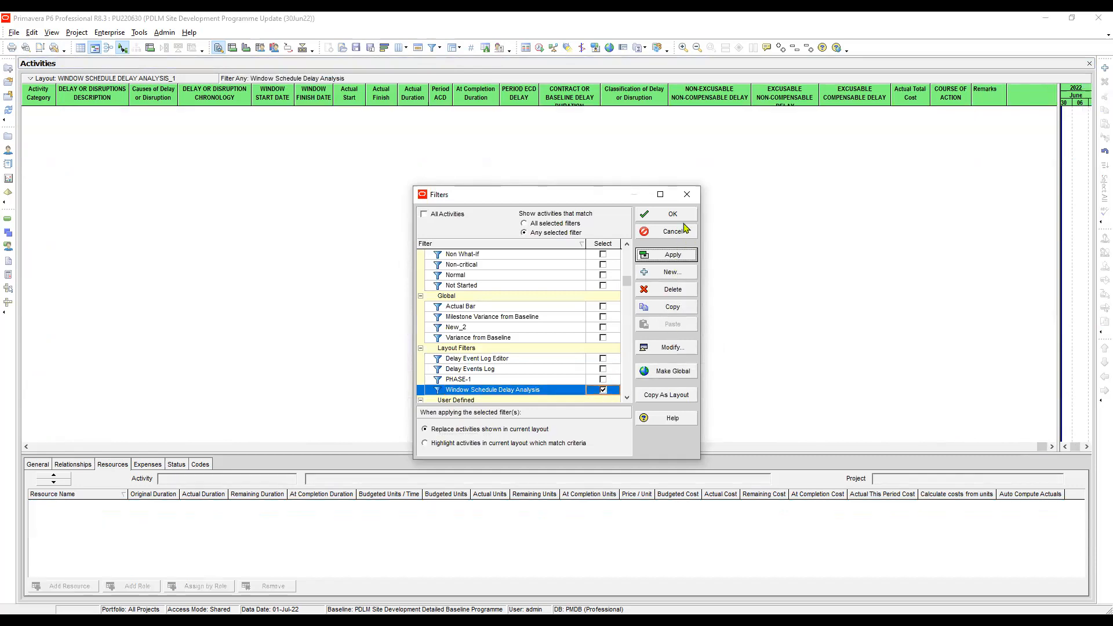
pyautogui.click(681, 219)
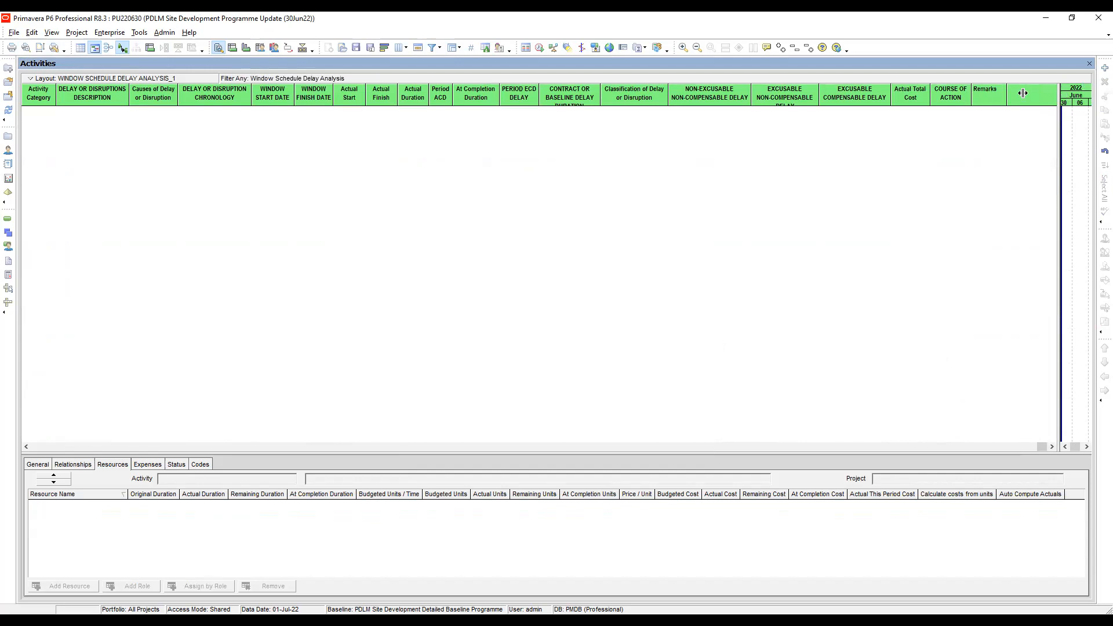
pyautogui.moveTo(1060, 91); pyautogui.dragTo(1014, 91)
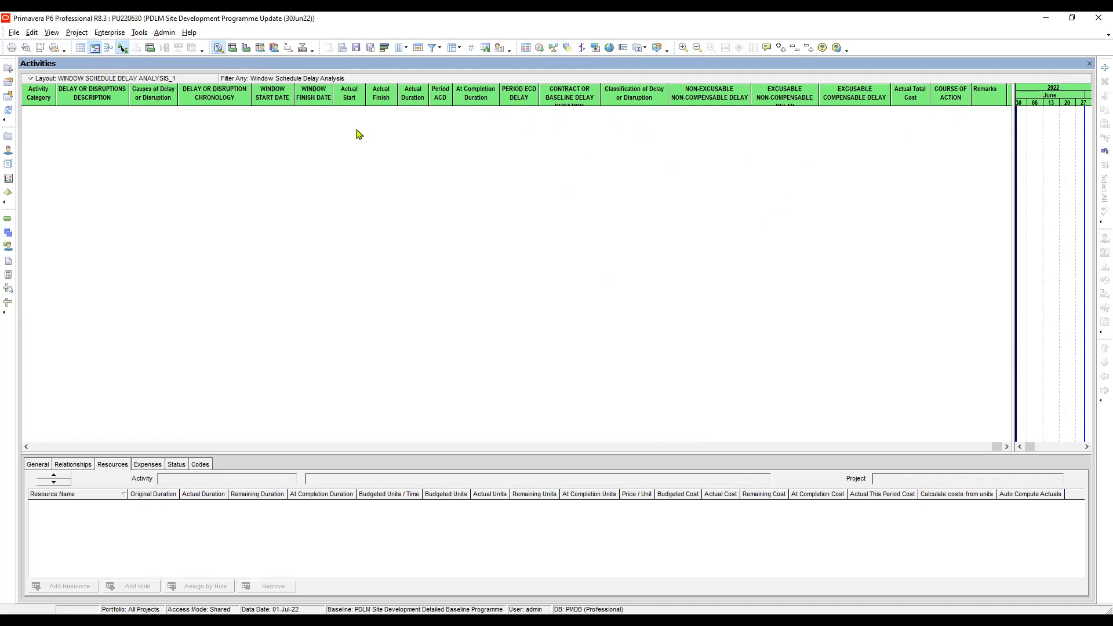
# Zoom in on the print preview of the filtered layout and save the layout.
pyautogui.click(26, 47)
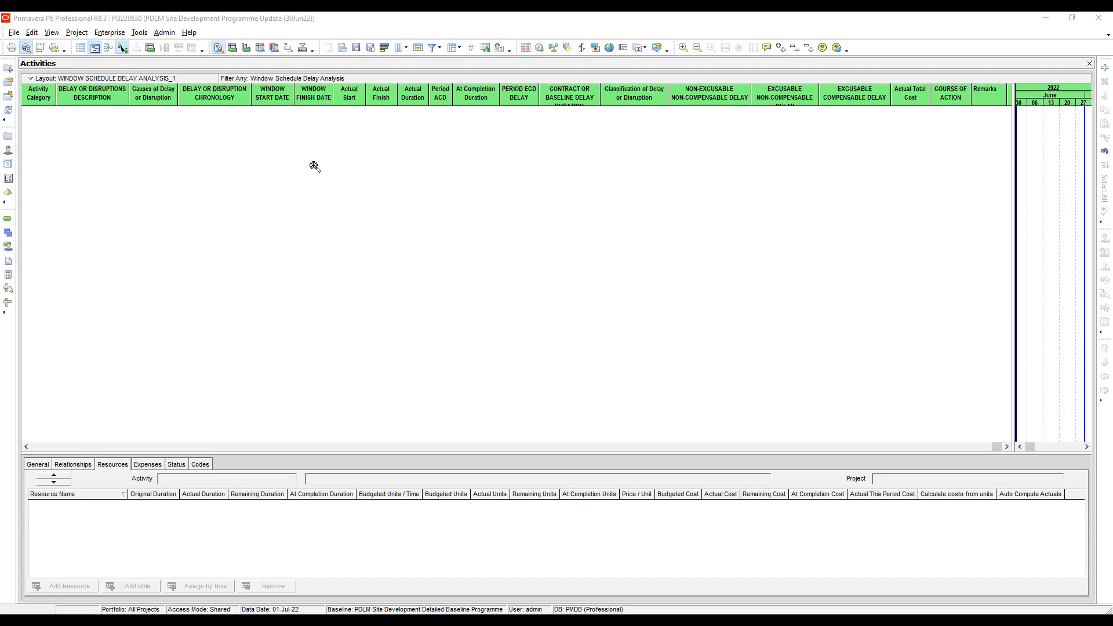
pyautogui.click(312, 175)
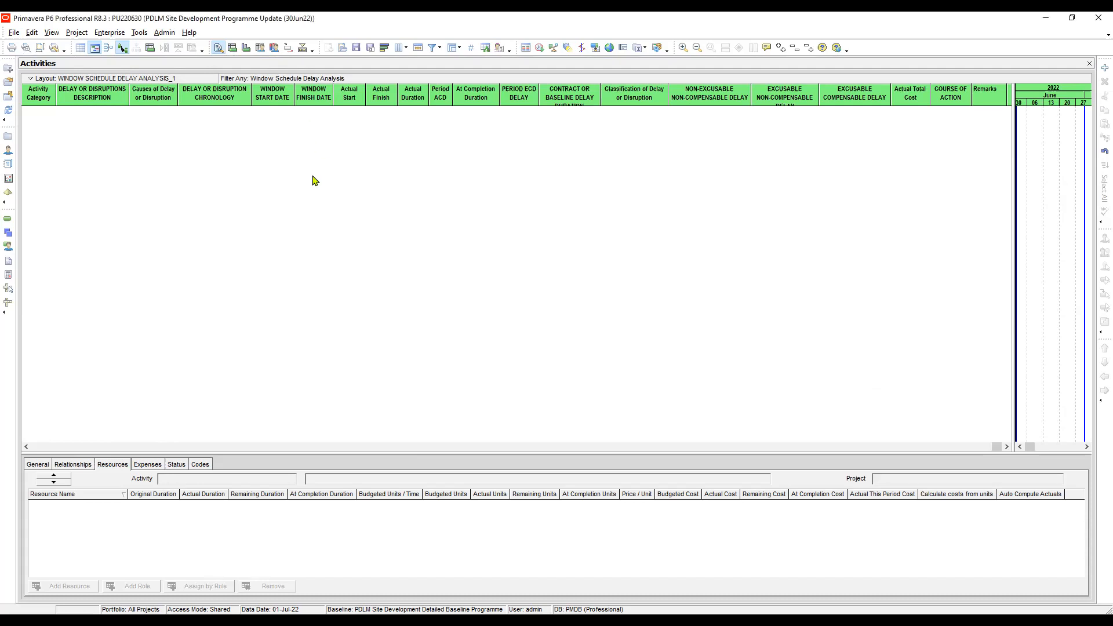
pyautogui.click(356, 49)
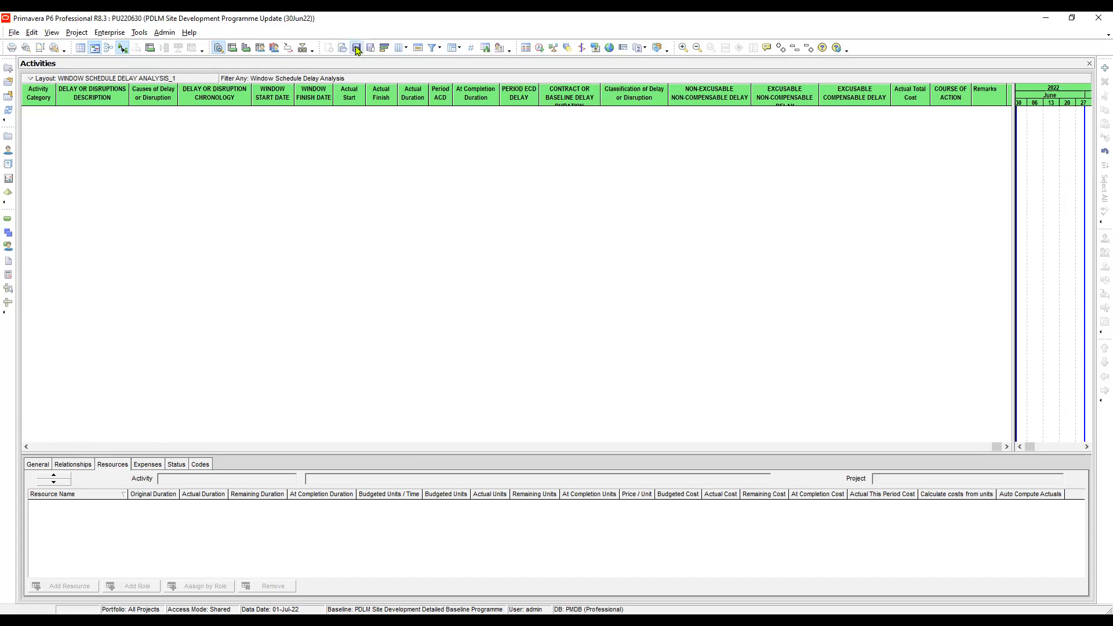